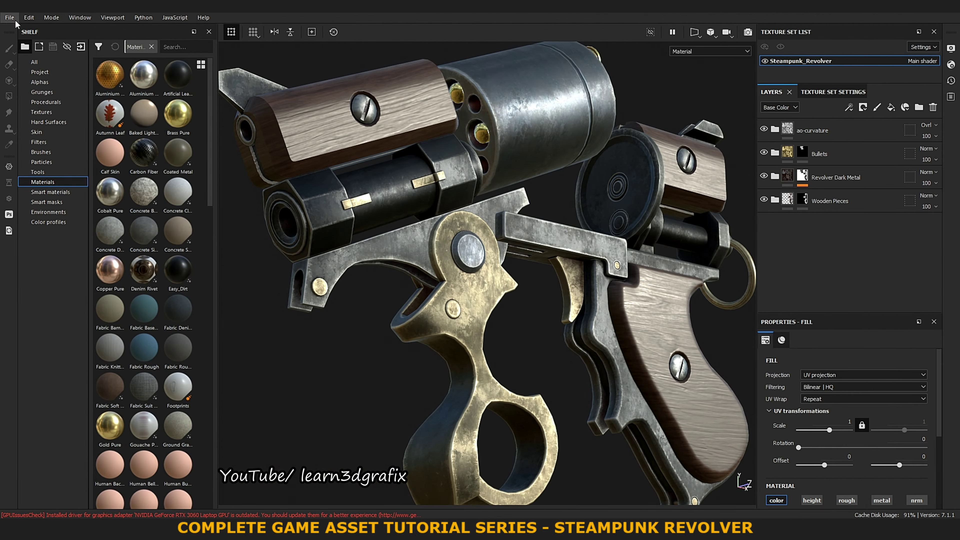
Step: Import the six ALPHA png files (17, 460, Bubenbosch, D17523K, LOGO, SD) to the shelf
click(9, 18)
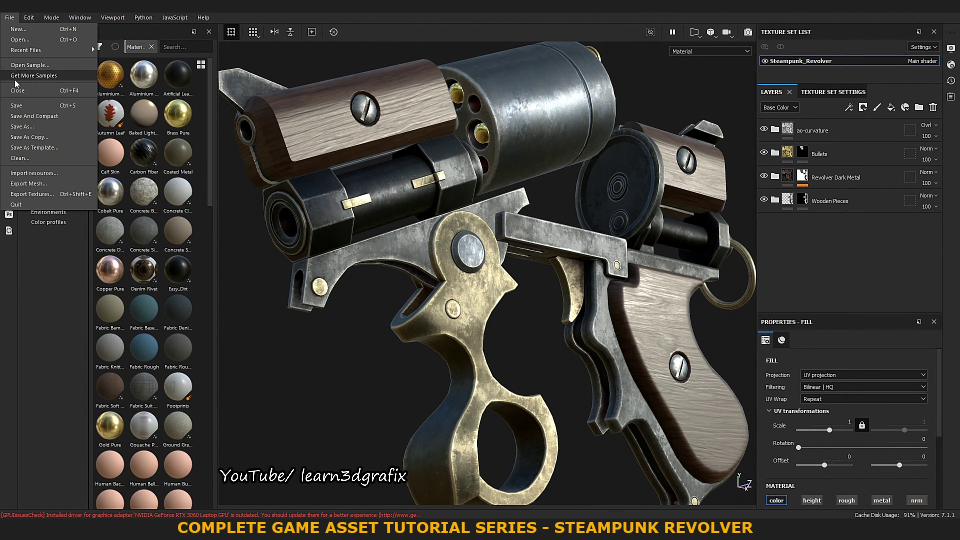
click(73, 174)
click(554, 131)
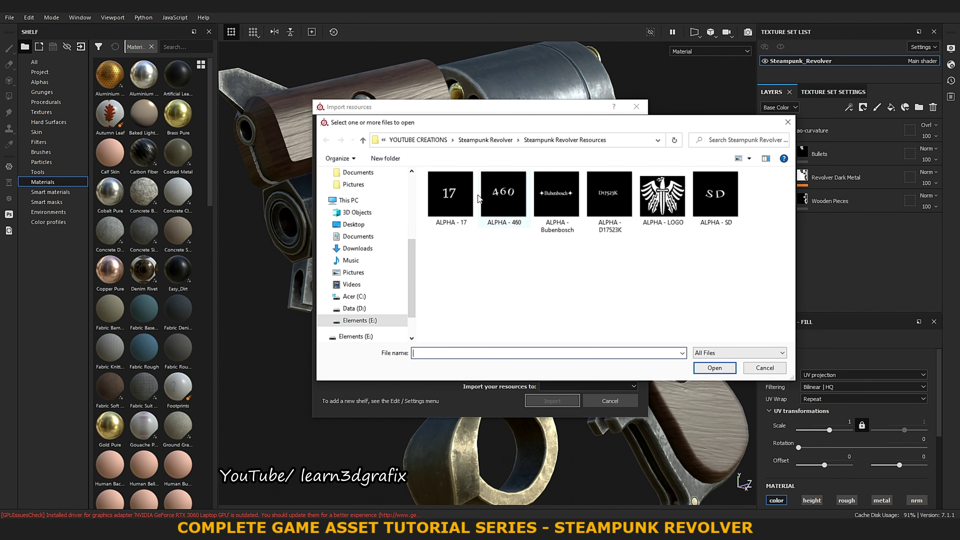
shift+click(717, 209)
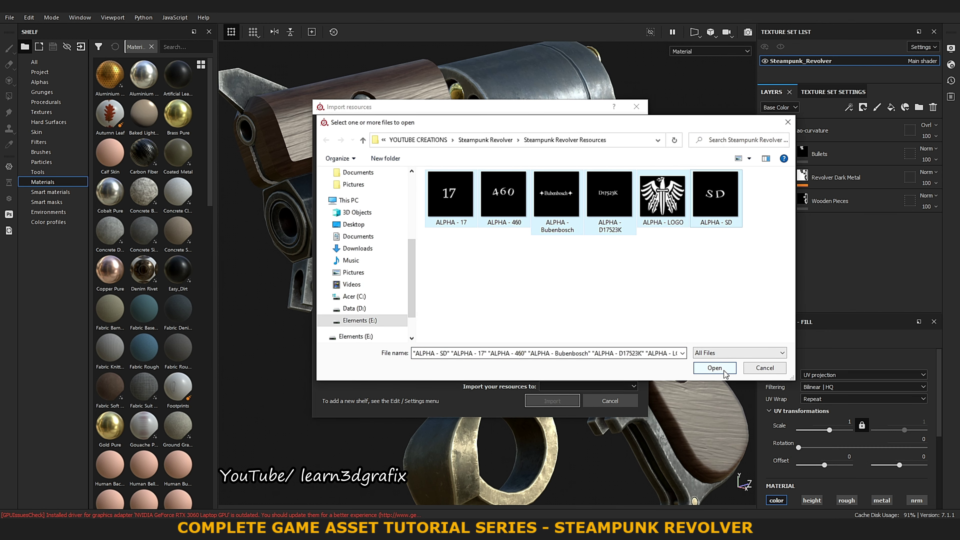
click(714, 367)
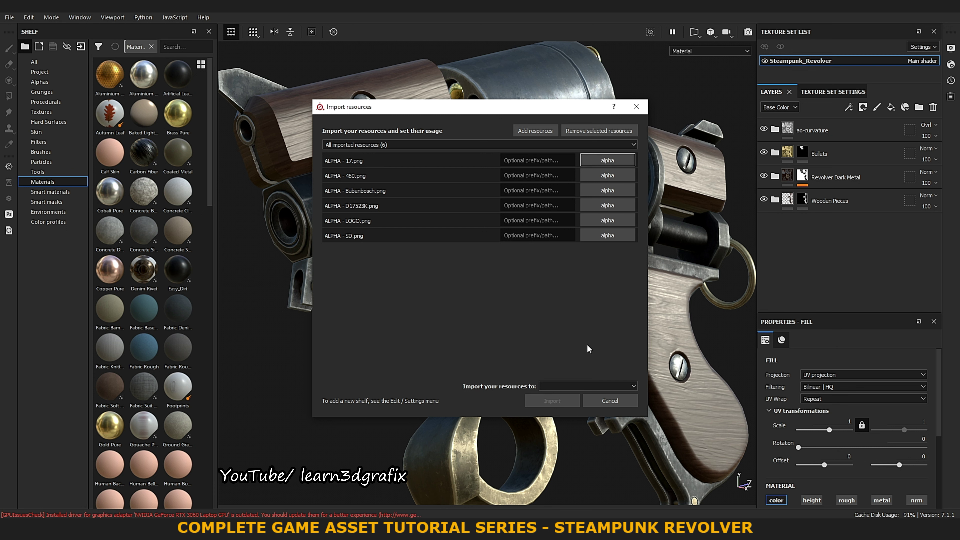
click(594, 386)
click(612, 401)
click(571, 401)
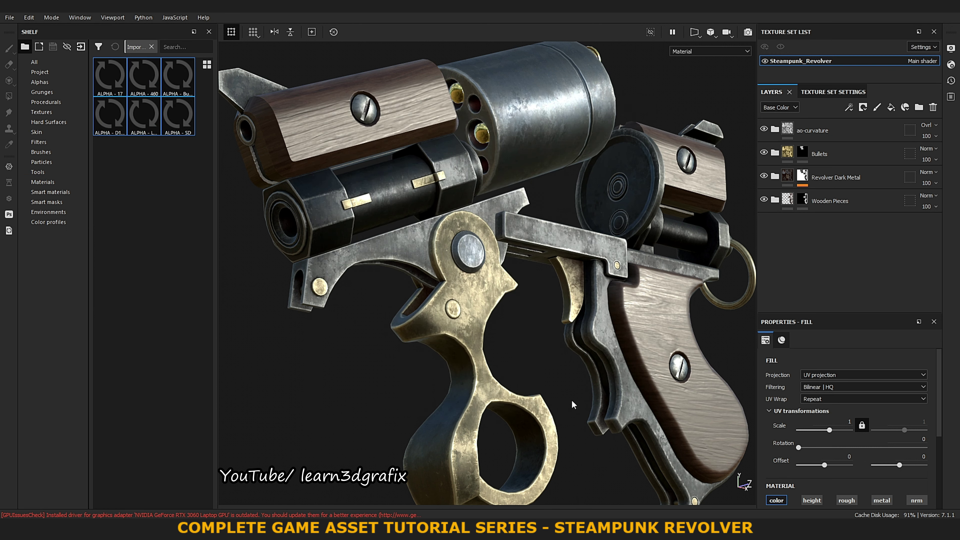
Step: Show shelf items as large thumbnails and narrow the shelf panel to widen the viewport
click(231, 100)
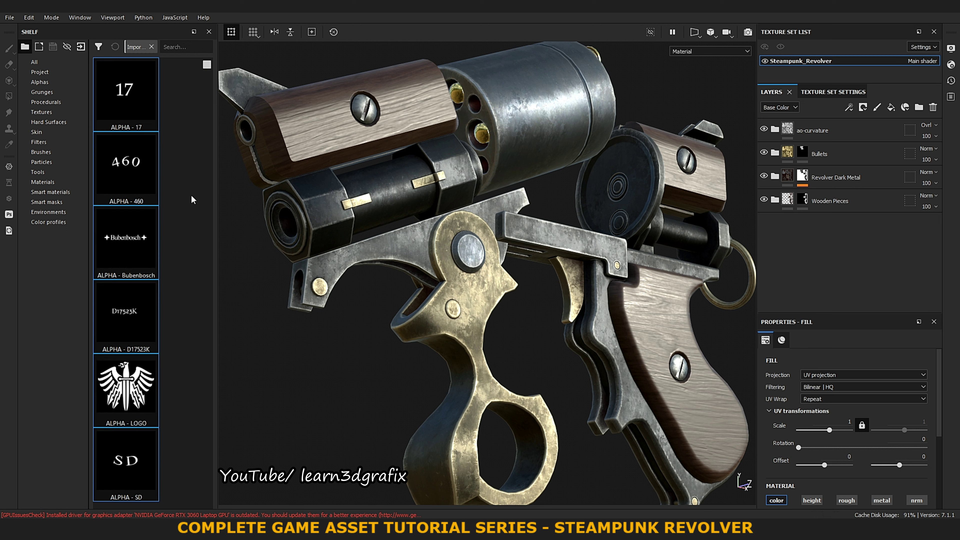
click(184, 162)
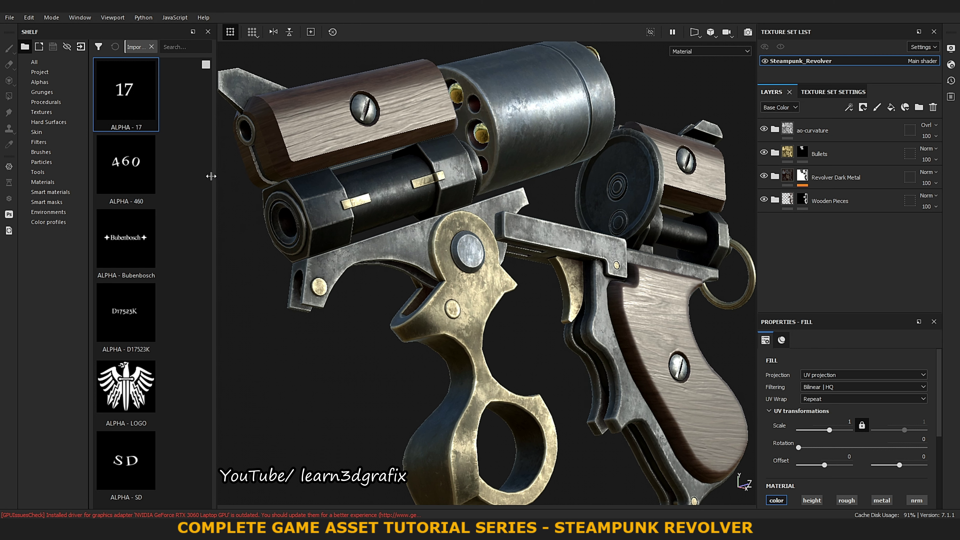
drag(218, 179, 159, 176)
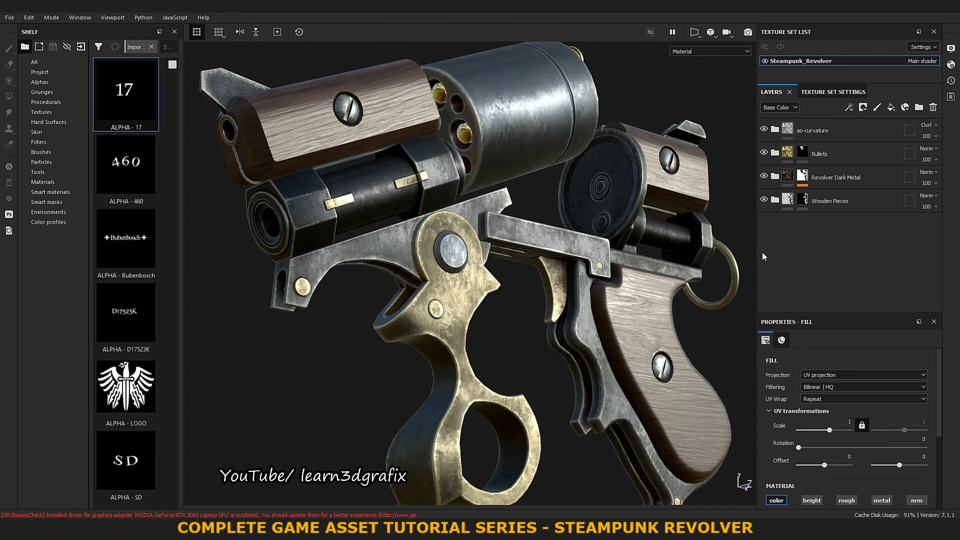
Step: Create a folder named Texts above the Cylinder layer in the Revolver Dark Metal folder
click(775, 180)
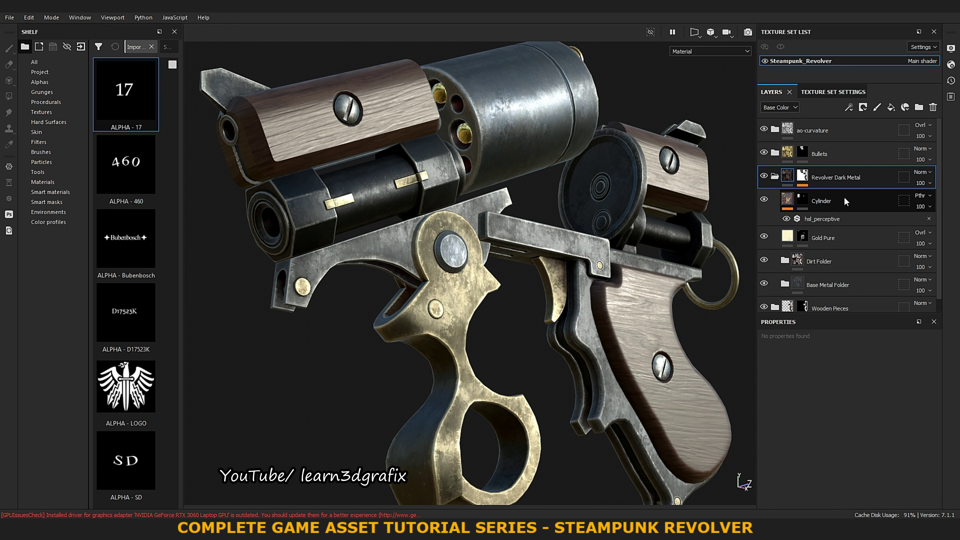
click(808, 202)
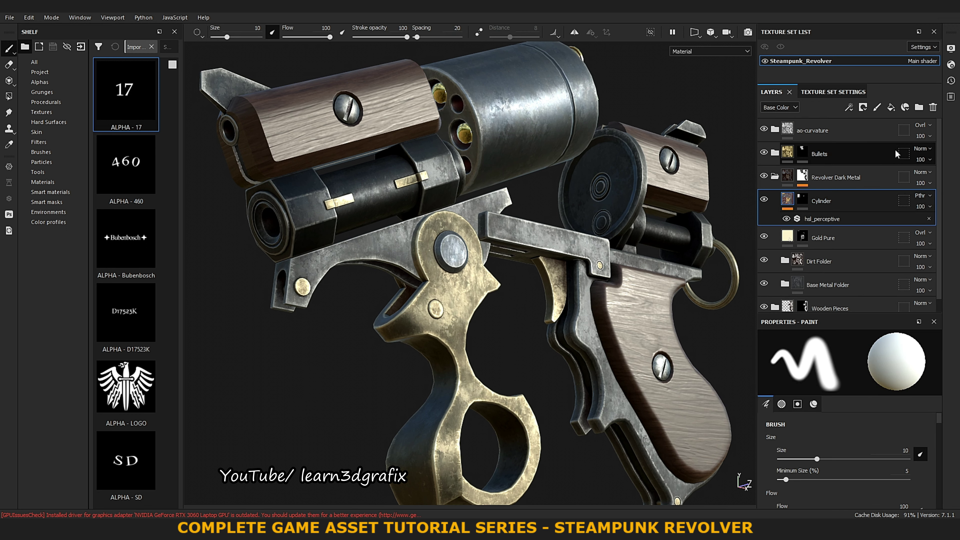
click(917, 109)
double_click(817, 201)
text(Texts)
key(Return)
Step: Add Fill layer 1 inside the Texts folder with base colour a0a0a0
click(890, 107)
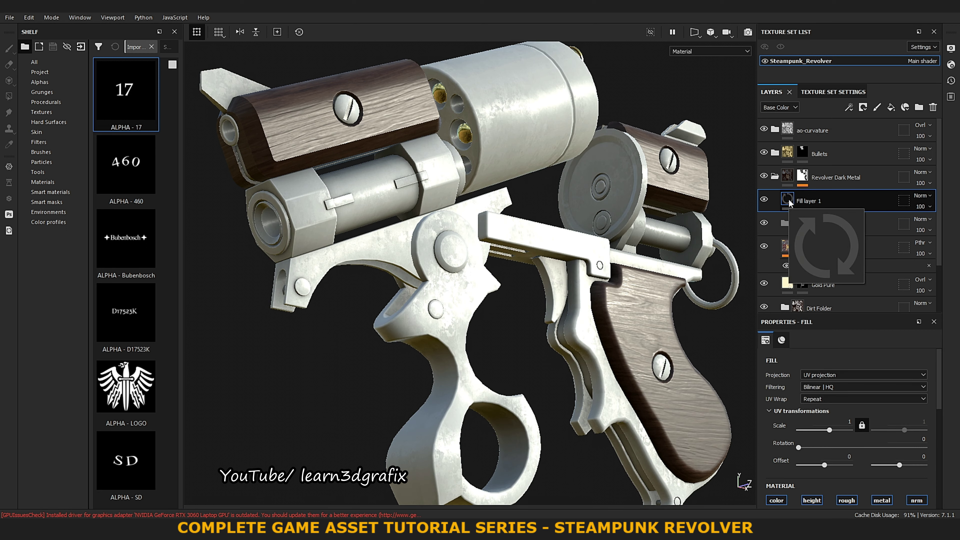
mouse_move(789, 204)
mouse_down()
mouse_move(798, 222)
mouse_move(806, 220)
mouse_up()
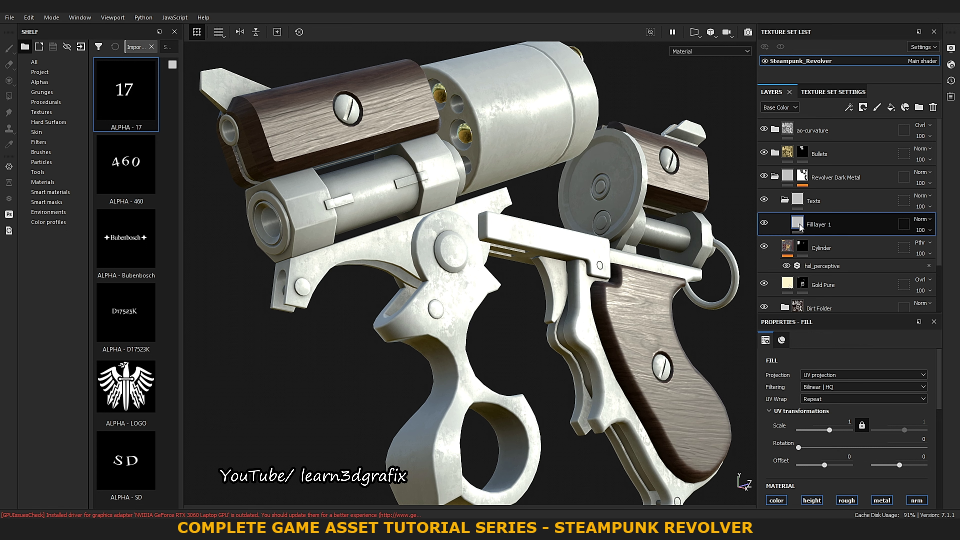
scroll(850, 394, down, 5)
click(834, 389)
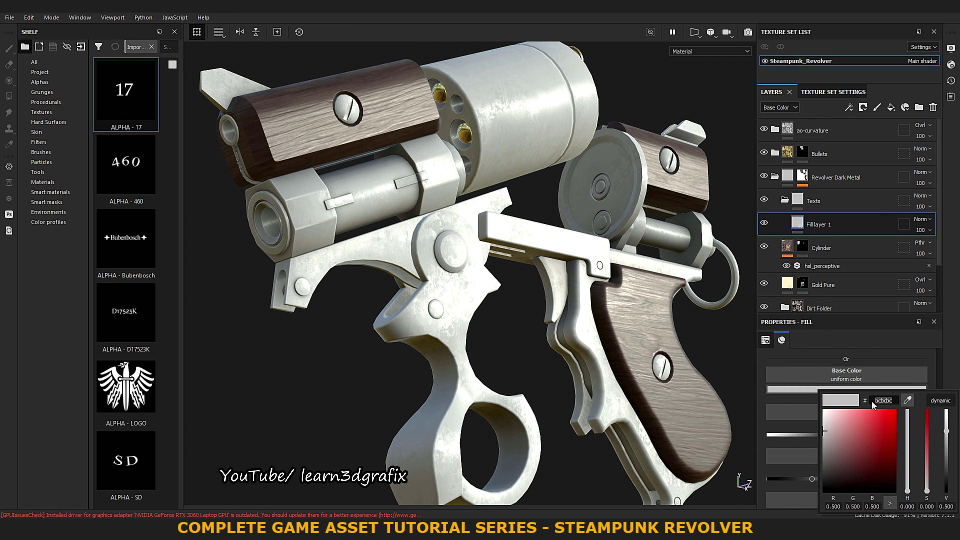
text(a0a0a0)
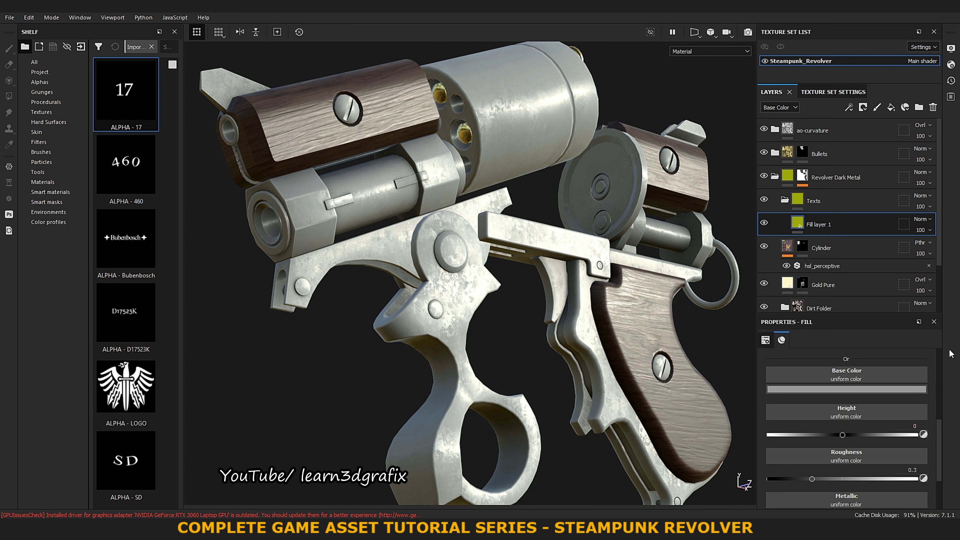
scroll(825, 409, up, 2)
Step: Disable roughness, metallic and normal channels and set height to -0.05
click(845, 380)
click(882, 379)
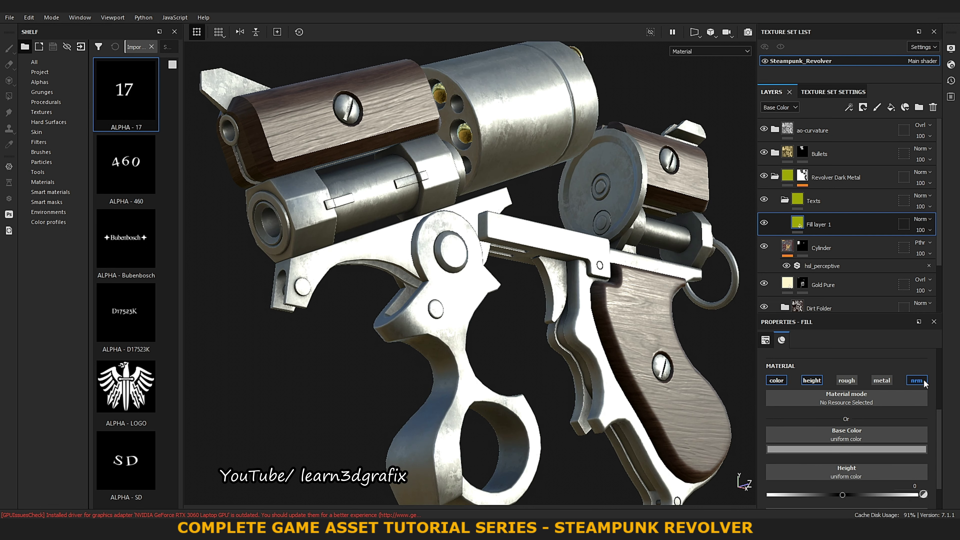
click(916, 380)
scroll(896, 476, down, 1)
text(-)
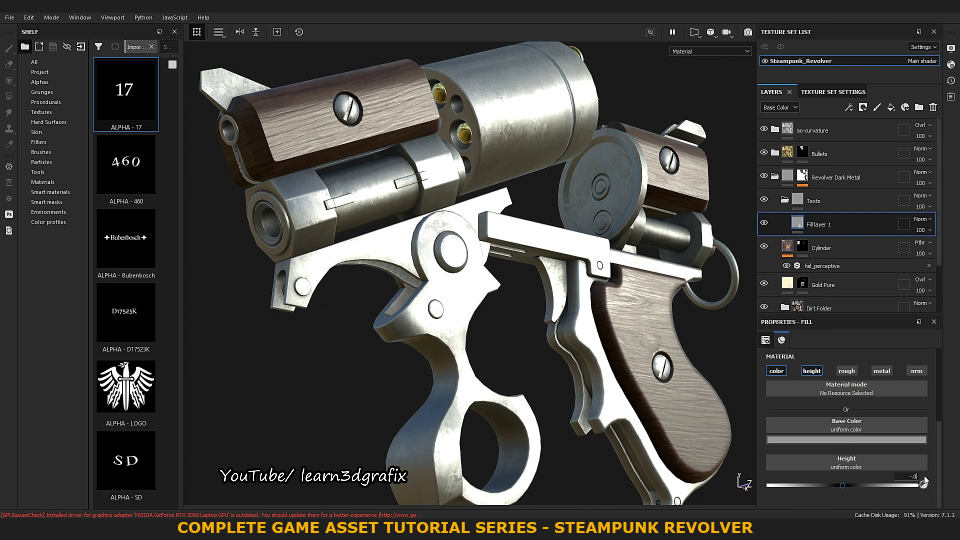
text(5)
key(Return)
Step: Set Fill layer 1's blend mode to Overlay and add a black mask
click(926, 219)
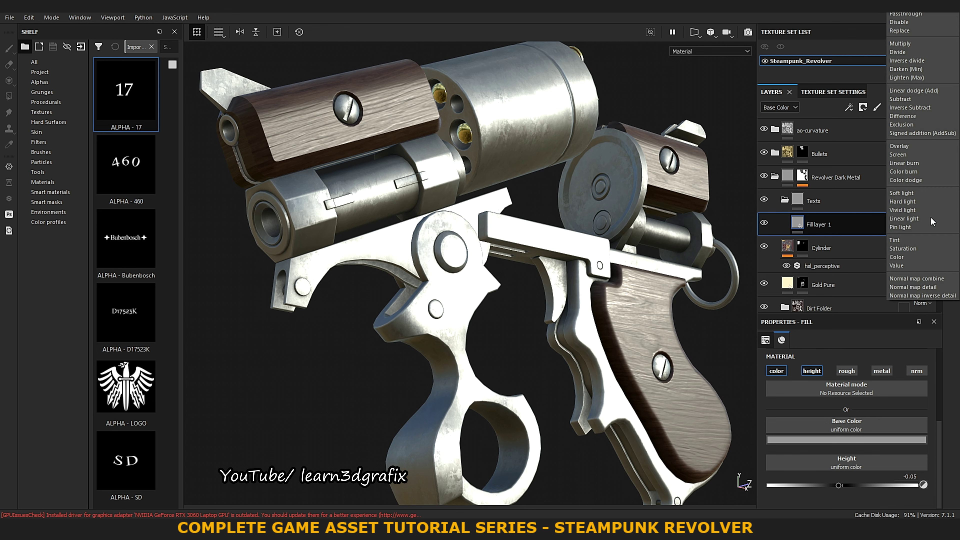
right_click(798, 226)
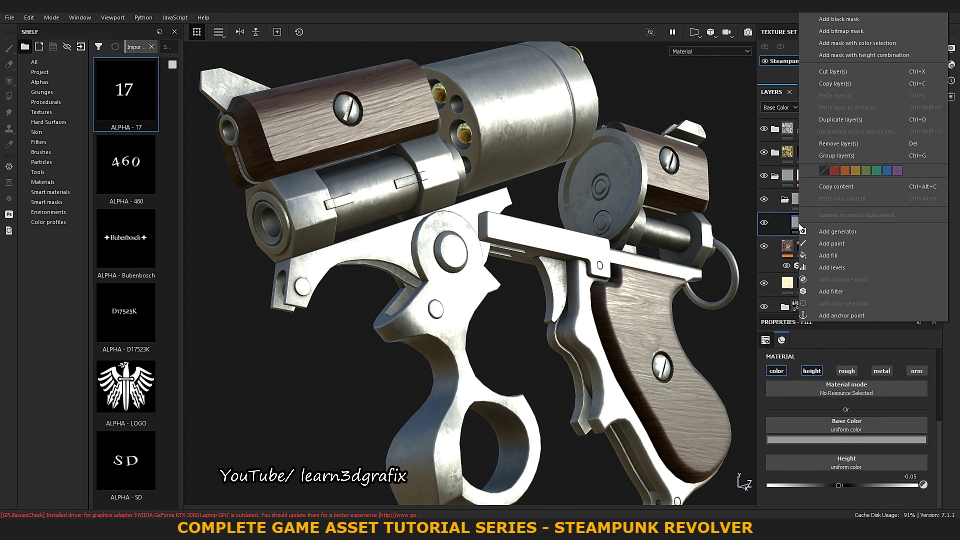
click(866, 20)
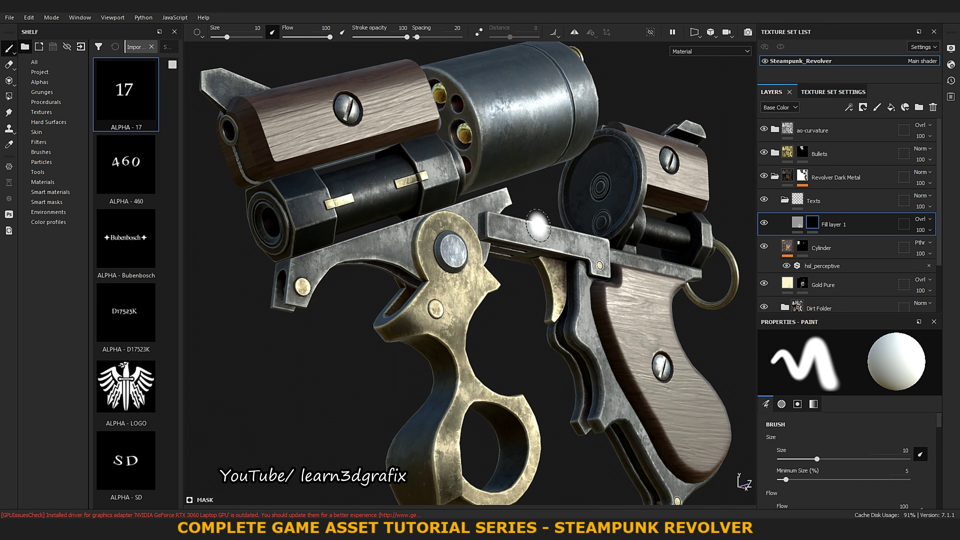
Step: Orbit the revolver to a side view and switch the camera to Orthographic
alt+drag(537, 225, 502, 244)
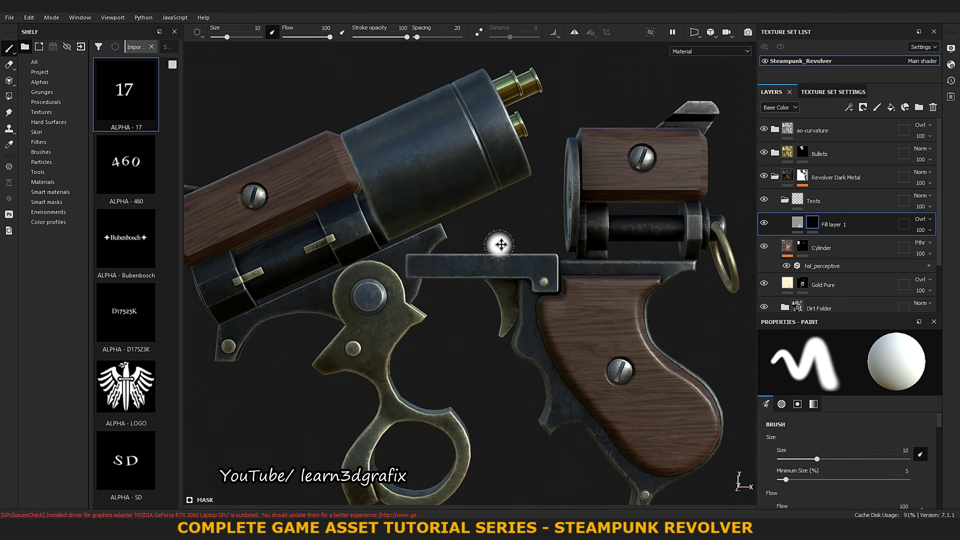
scroll(501, 245, up, 2)
scroll(502, 237, up, 2)
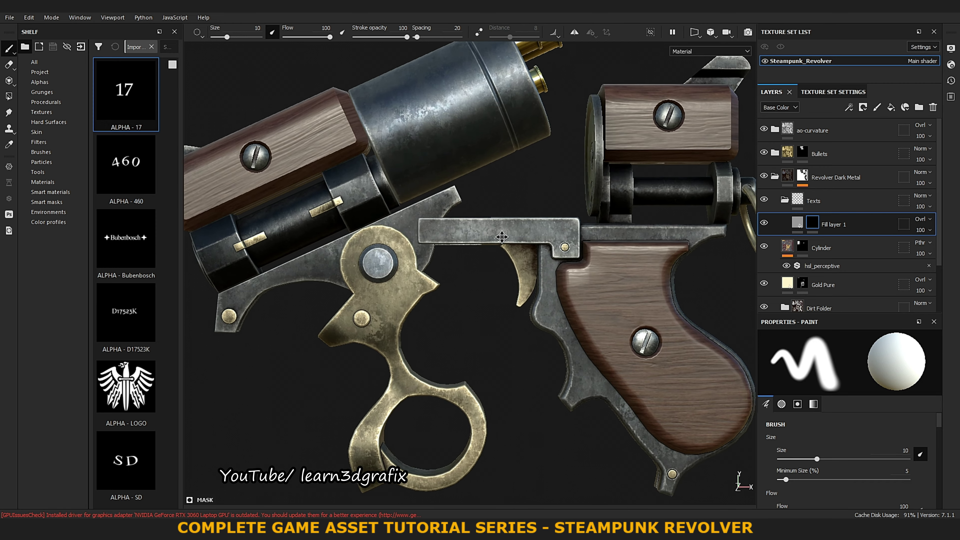
scroll(627, 69, up, 1)
click(699, 38)
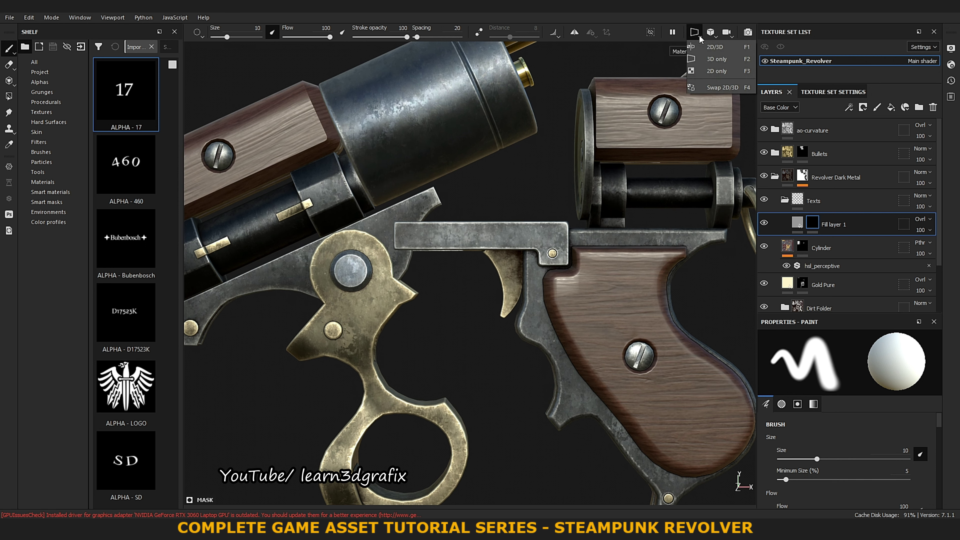
click(716, 39)
click(744, 60)
Step: Zoom in on the trigger area and select Fill layer 1's mask for painting
scroll(439, 294, up, 3)
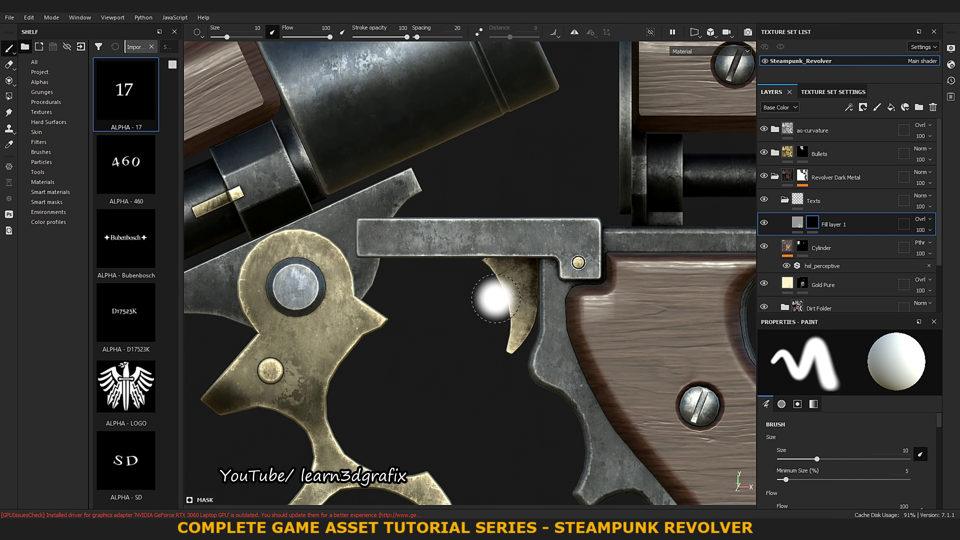
scroll(447, 317, up, 3)
scroll(452, 282, up, 2)
scroll(450, 295, up, 2)
scroll(456, 300, up, 1)
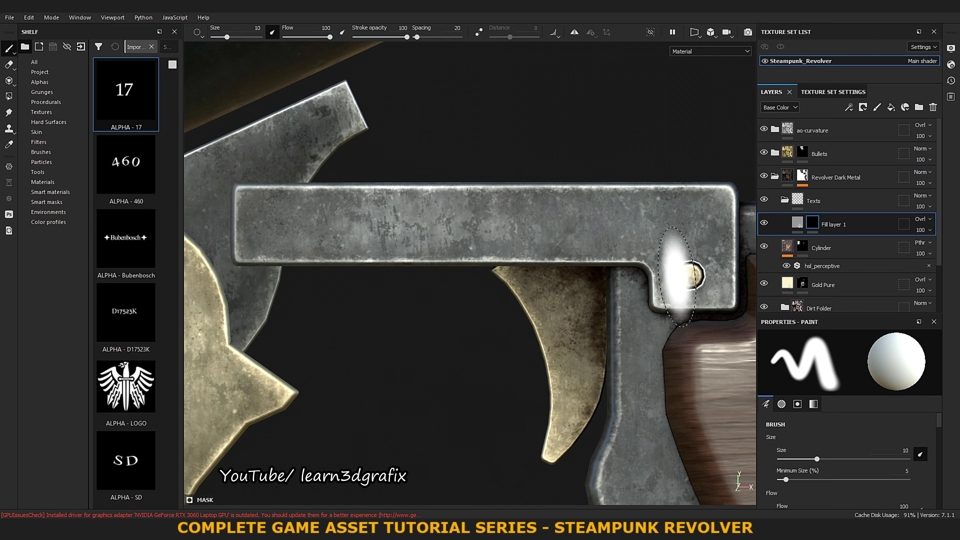
scroll(895, 455, down, 3)
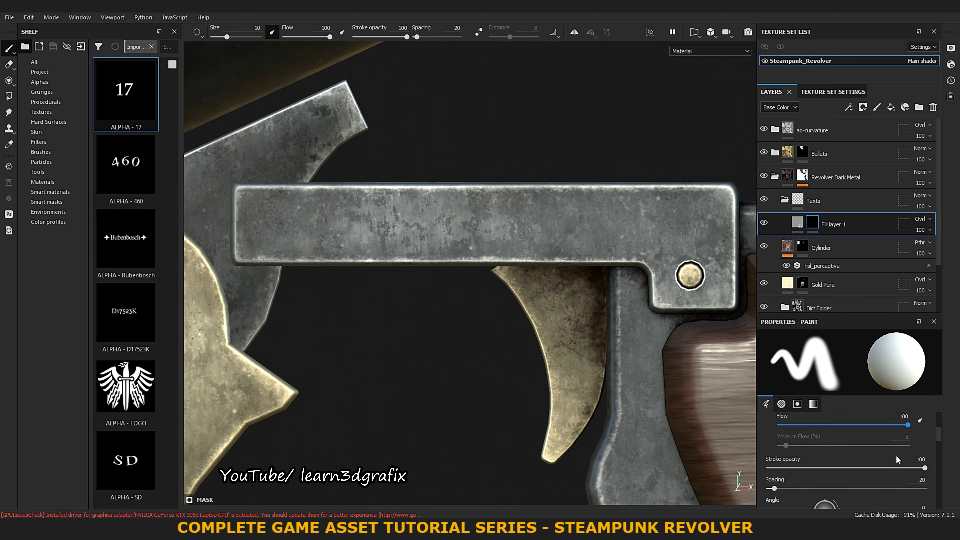
scroll(900, 453, down, 5)
scroll(899, 452, down, 5)
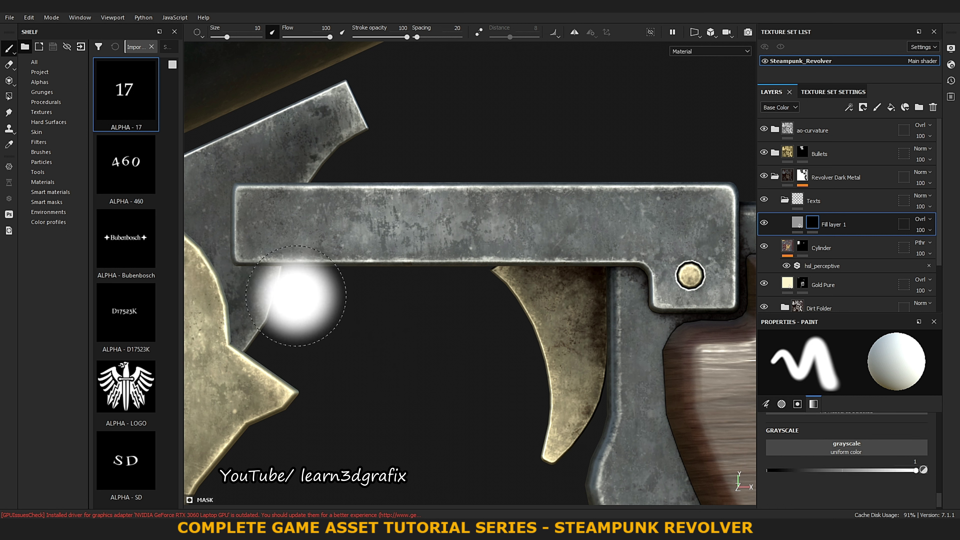
key(4)
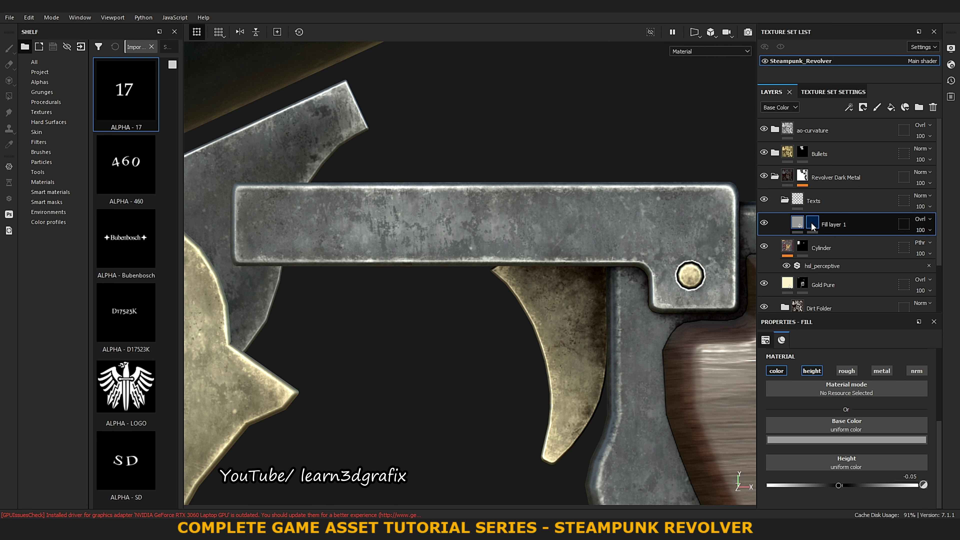
click(816, 226)
key(1)
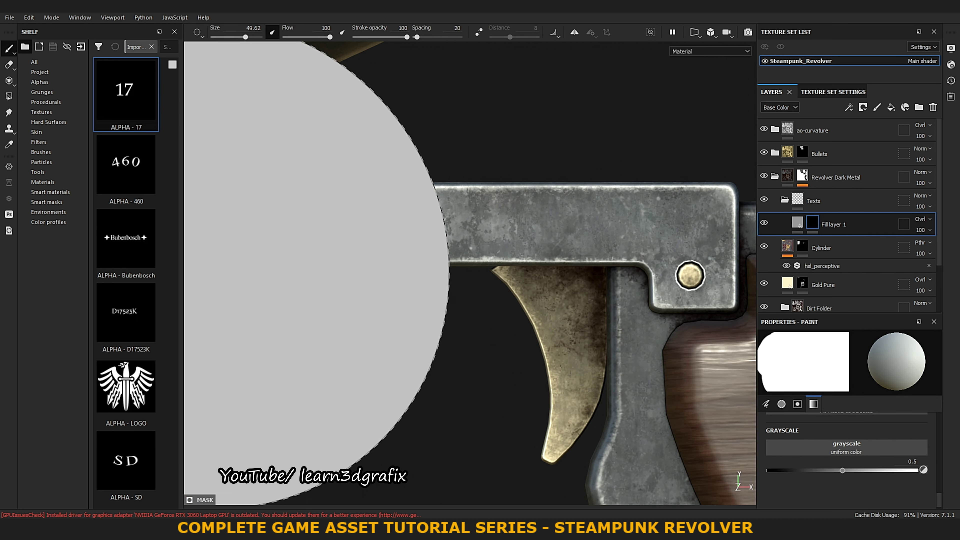
Step: Load the Bubenbosch alpha into the brush Grayscale slot and reduce brush size to about 46
drag(126, 238, 339, 315)
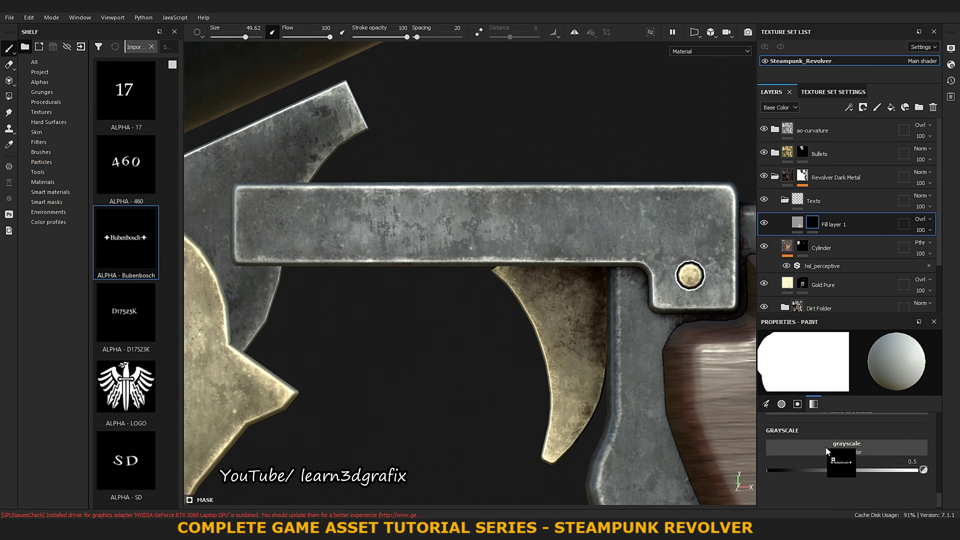
drag(827, 448, 827, 449)
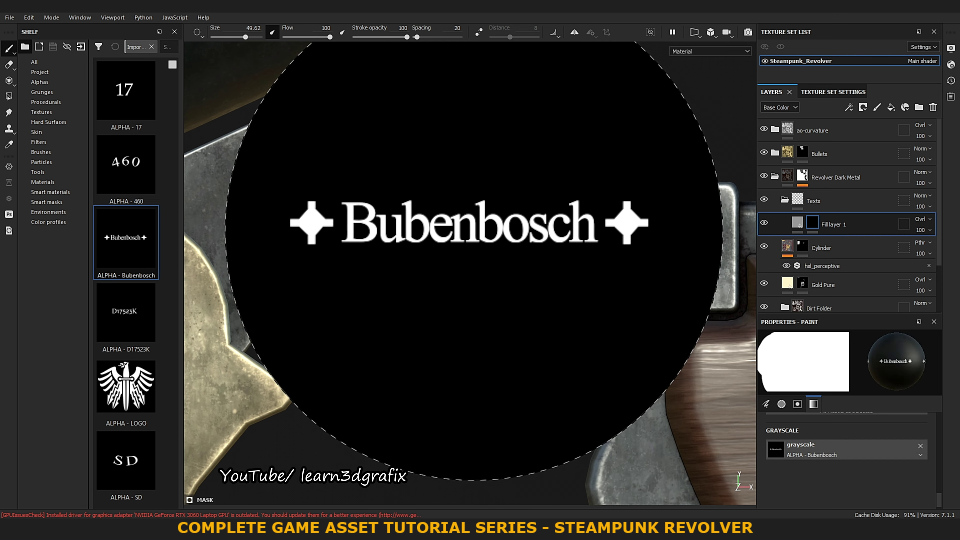
ctrl+right_drag(473, 260, 459, 253)
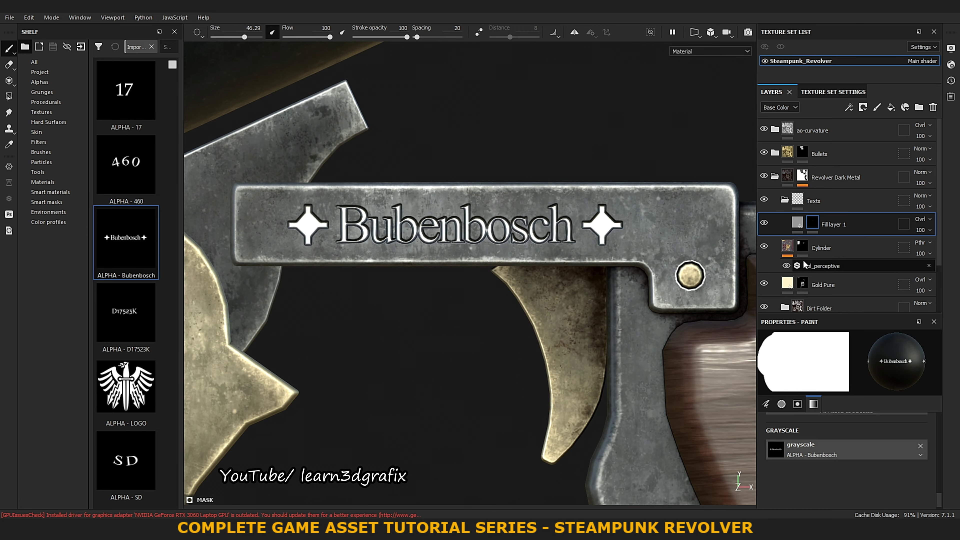
click(797, 222)
Step: Toggle Fill layer 1's visibility off and on to compare the Bubenbosch engraving
alt+drag(491, 258, 412, 256)
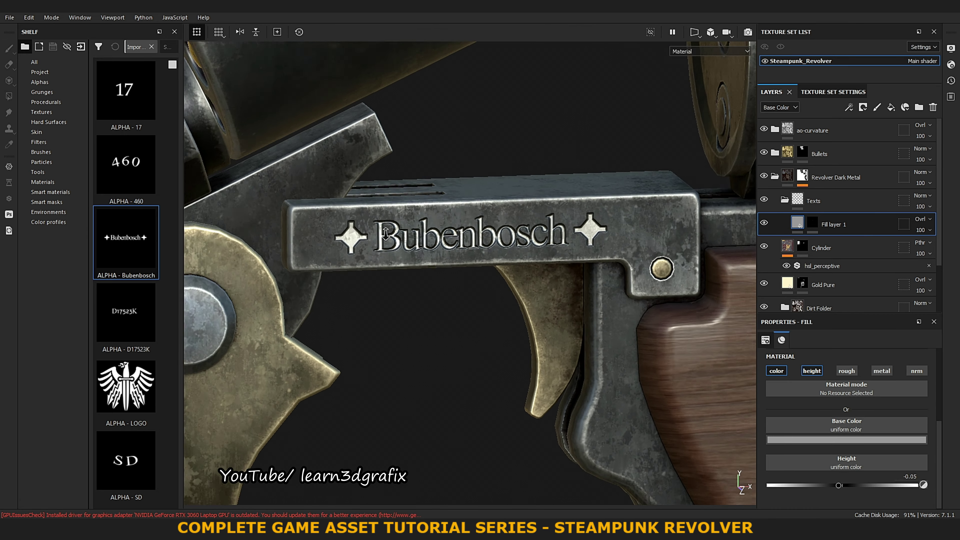
alt+right_drag(412, 255, 460, 295)
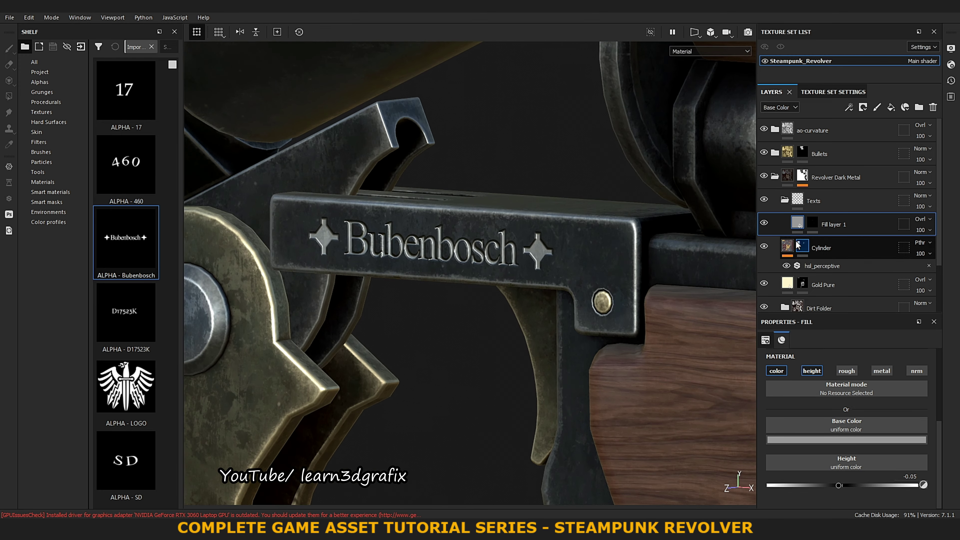
click(763, 224)
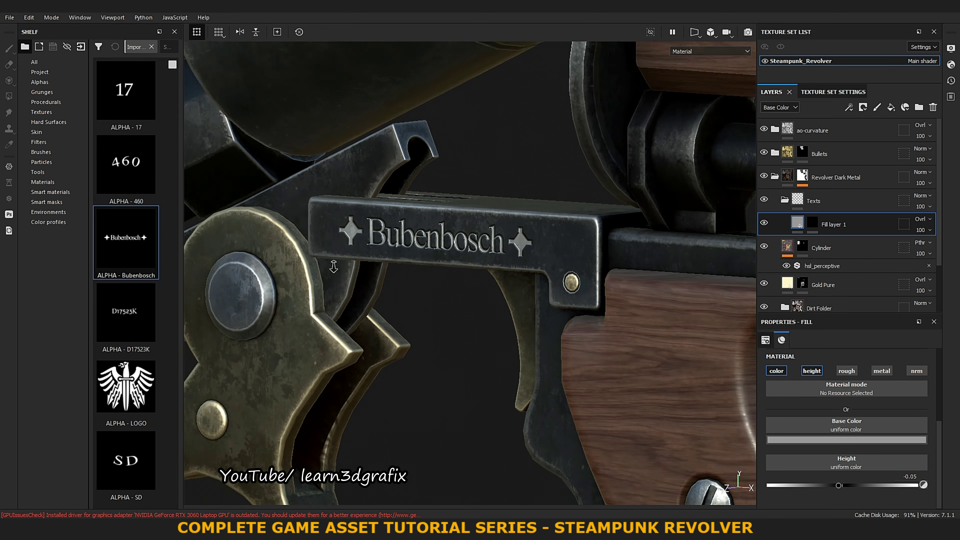
click(697, 37)
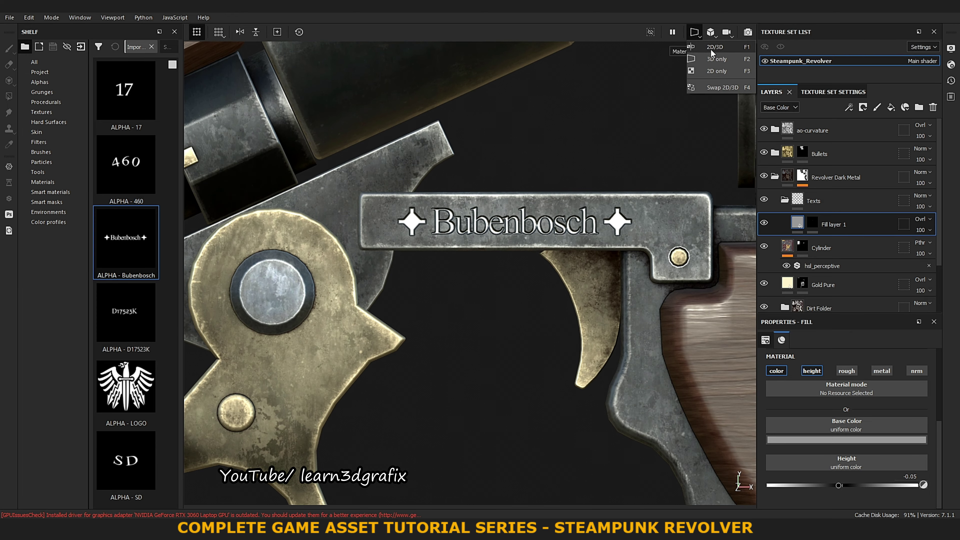
Step: Switch the viewport to 2D only and zoom in on the nameplate UVs
click(723, 72)
scroll(429, 303, up, 2)
scroll(429, 303, up, 2)
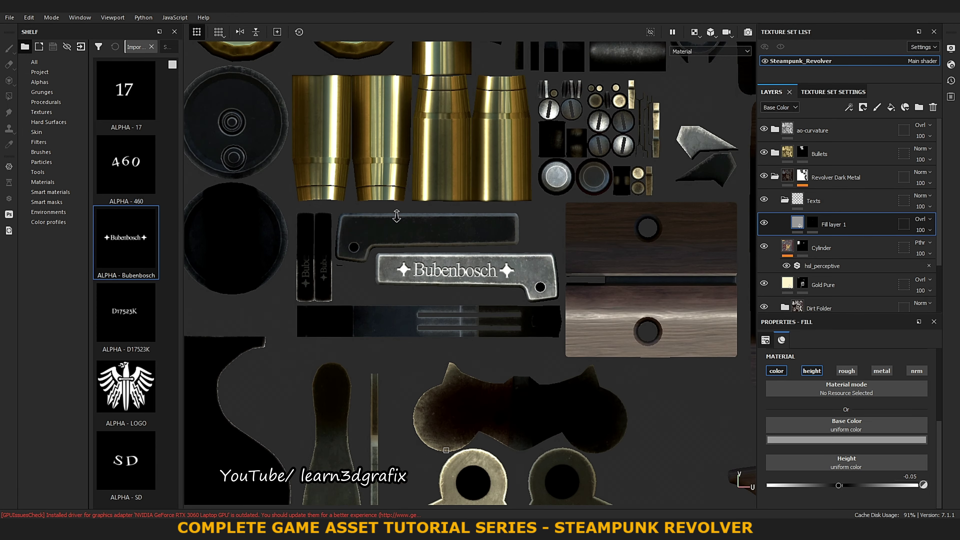
scroll(430, 302, up, 2)
scroll(429, 302, up, 2)
scroll(499, 276, up, 1)
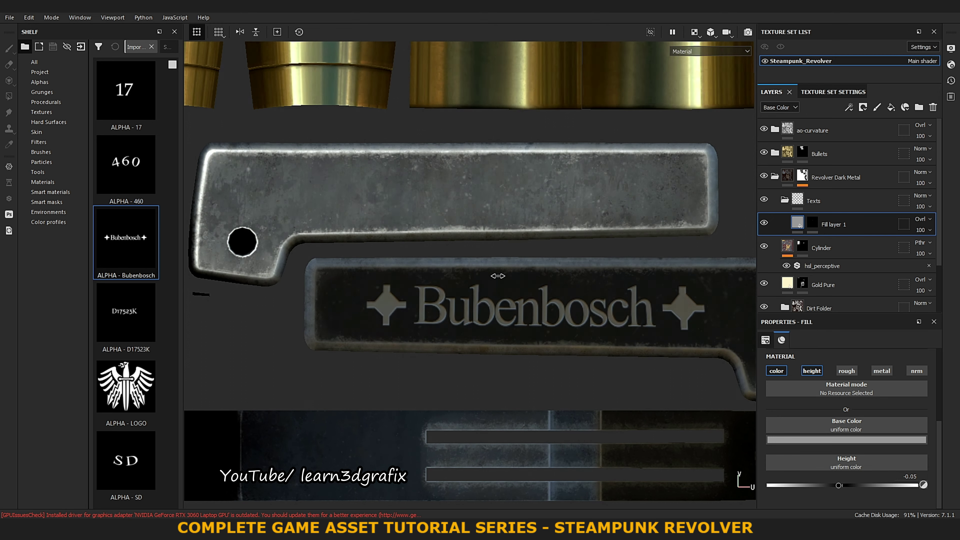
scroll(503, 277, up, 1)
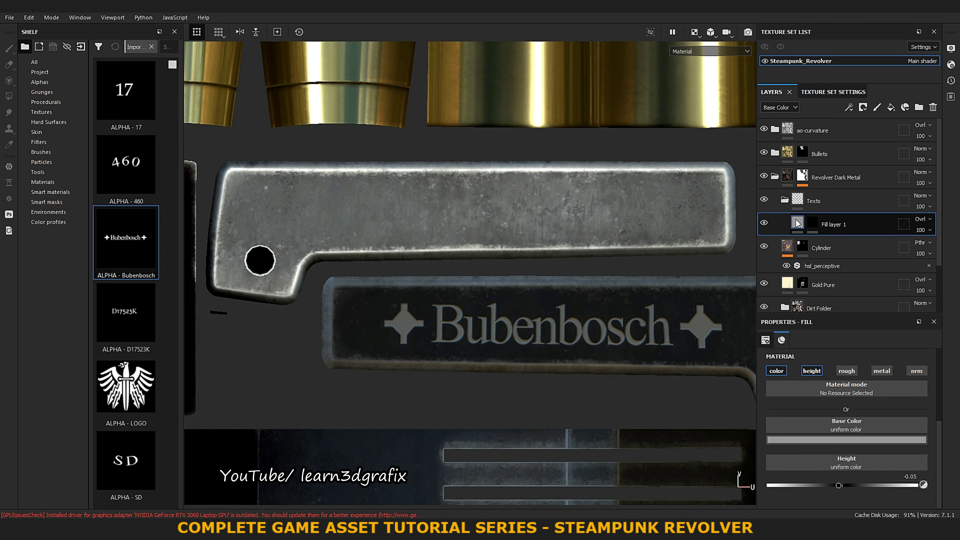
Step: Copy Fill layer 1 and paste a duplicate into the Texts folder
right_click(800, 226)
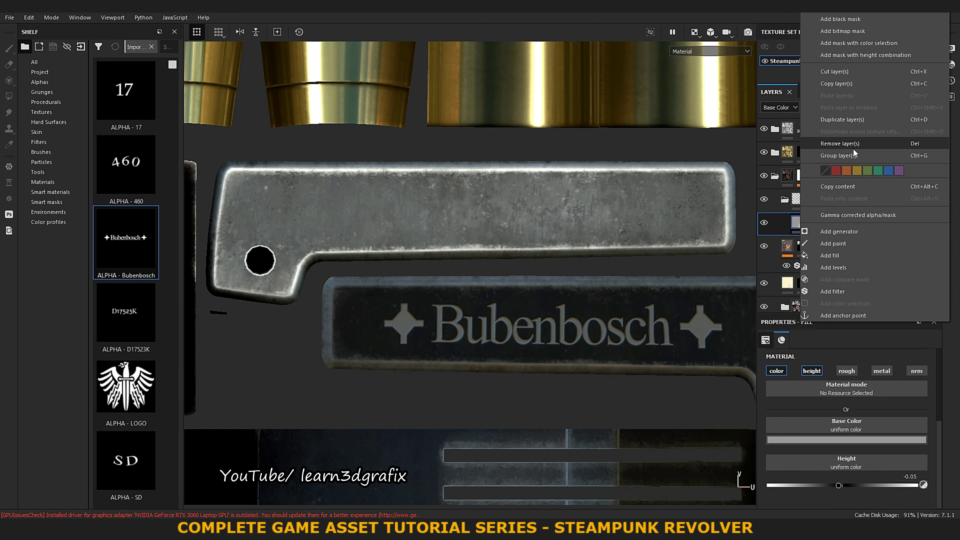
click(868, 87)
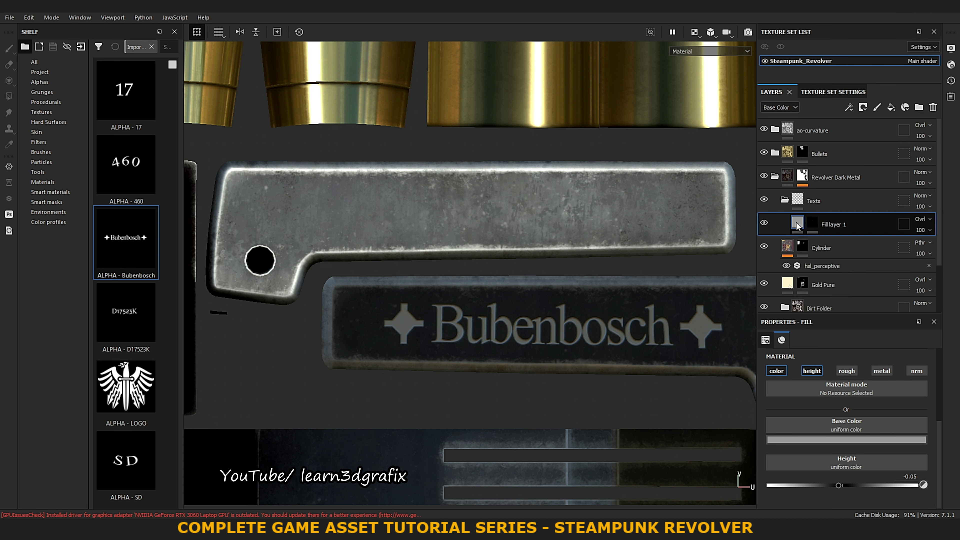
right_click(797, 227)
click(865, 98)
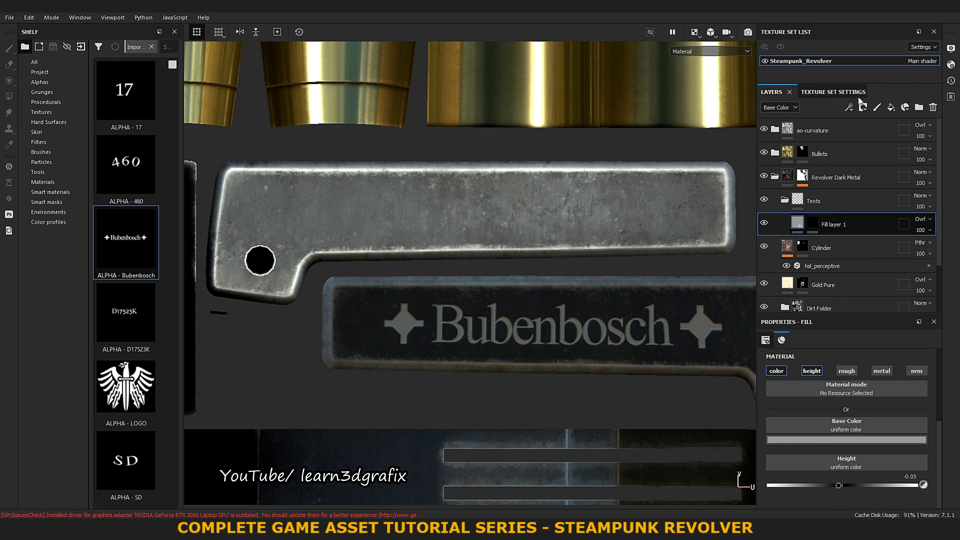
right_click(812, 224)
Step: Add a paint effect to the copy's mask and stamp Bubenbosch on the plain nameplate side
click(839, 22)
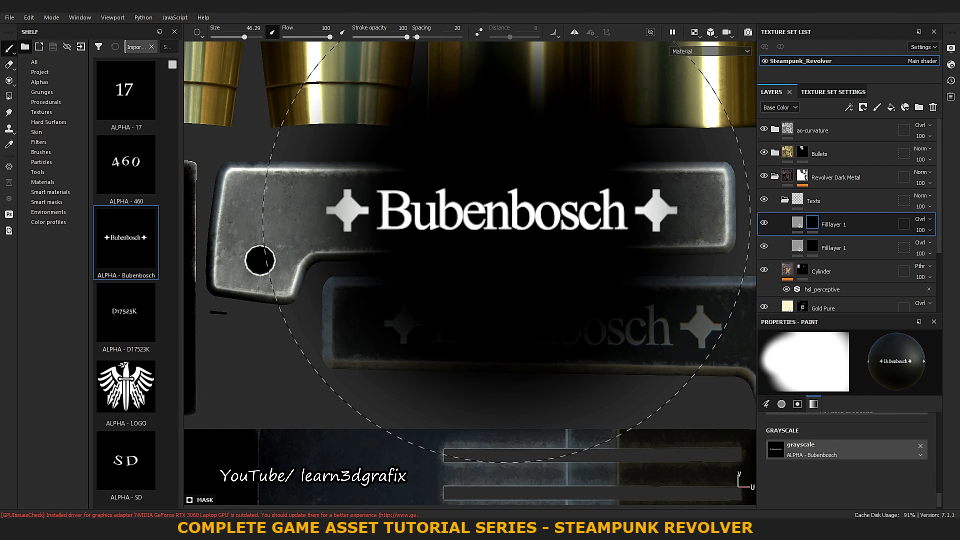
ctrl+right_drag(506, 252, 508, 252)
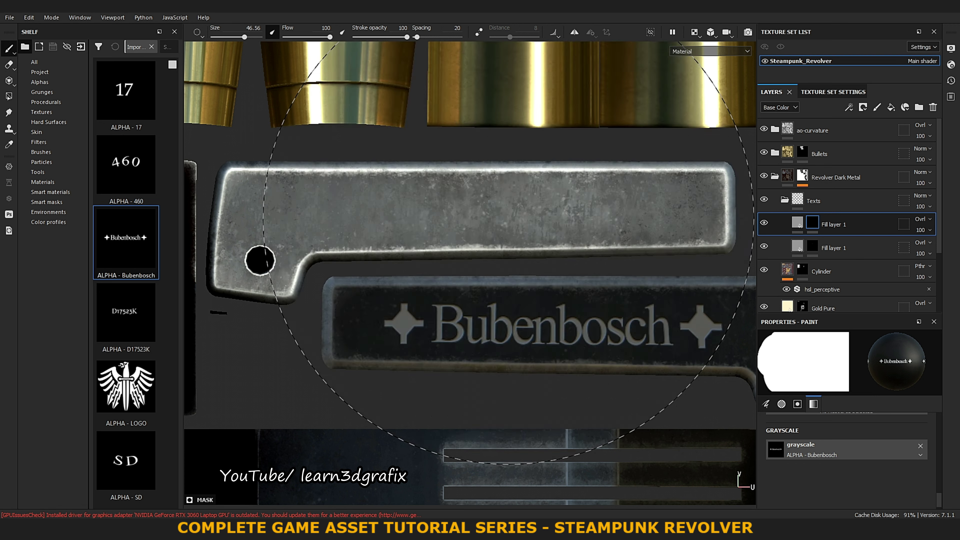
ctrl+right_drag(408, 380, 340, 380)
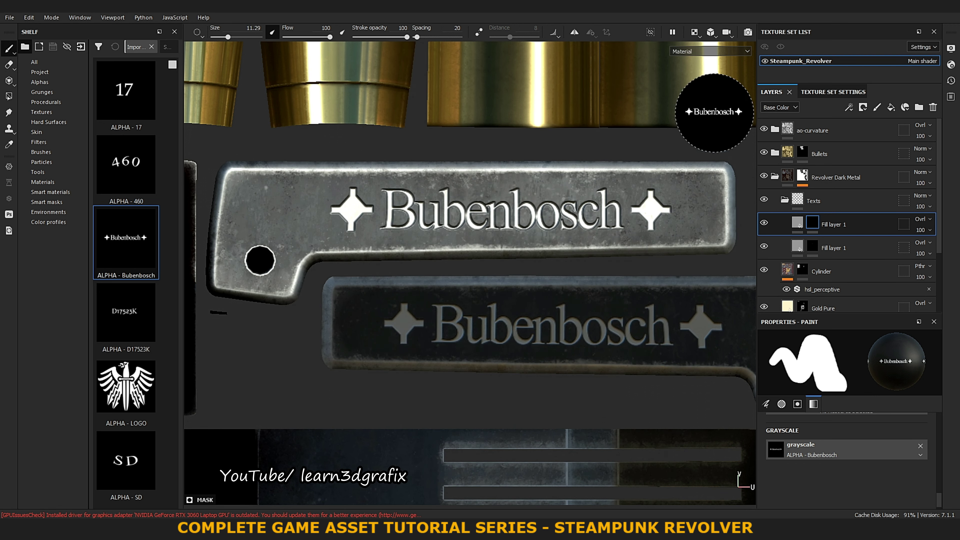
Step: Return the viewport to 3D only and orbit in to inspect the new stamp
click(721, 59)
scroll(535, 289, down, 3)
mouse_move(343, 274)
alt+mouse_down()
mouse_move(332, 278)
mouse_move(378, 257)
alt+mouse_up()
mouse_move(434, 249)
alt+right_down()
mouse_move(527, 248)
mouse_move(509, 257)
alt+right_up()
alt+drag(508, 257, 487, 252)
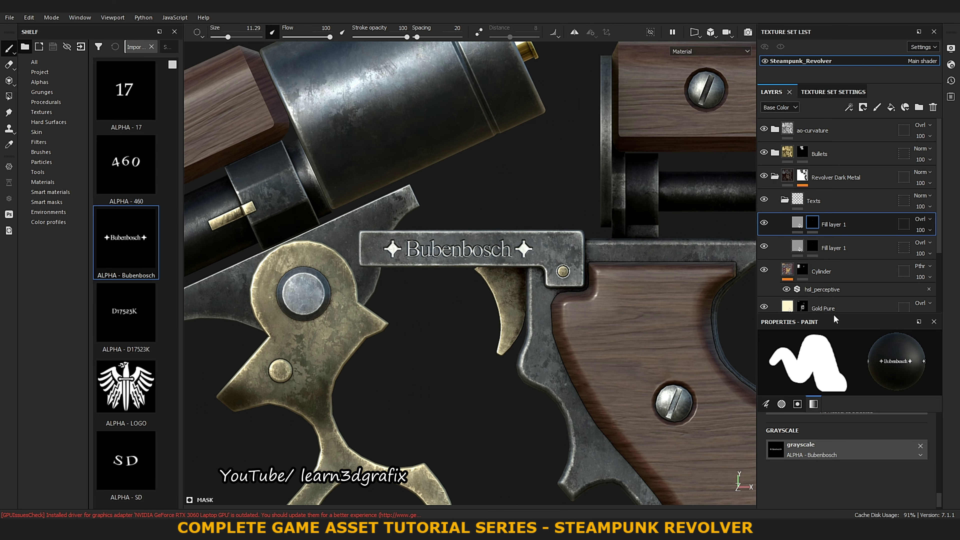
Step: Add a Blur filter to the stamped layer with Blur Intensity 0.09
right_click(809, 228)
click(870, 380)
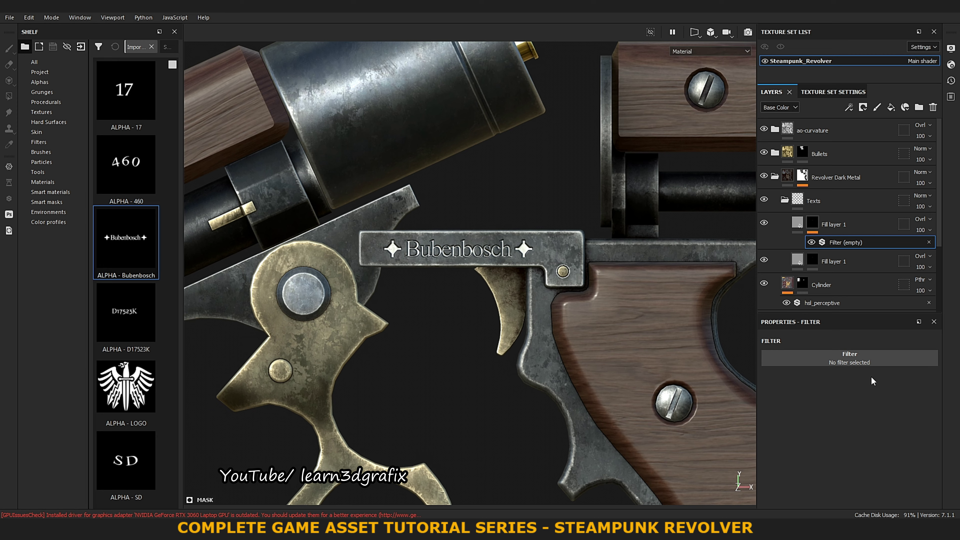
click(870, 357)
click(908, 389)
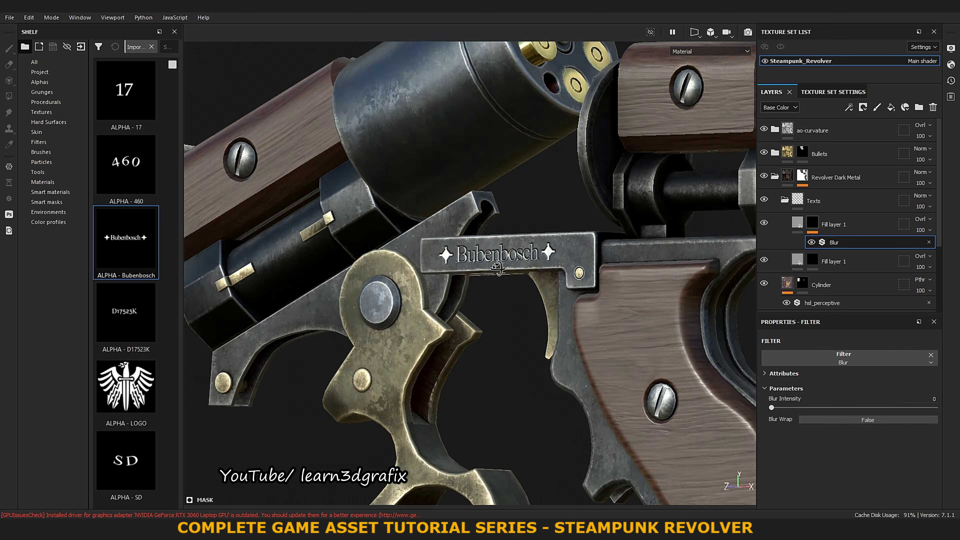
text(0)
alt+drag(741, 395, 567, 359)
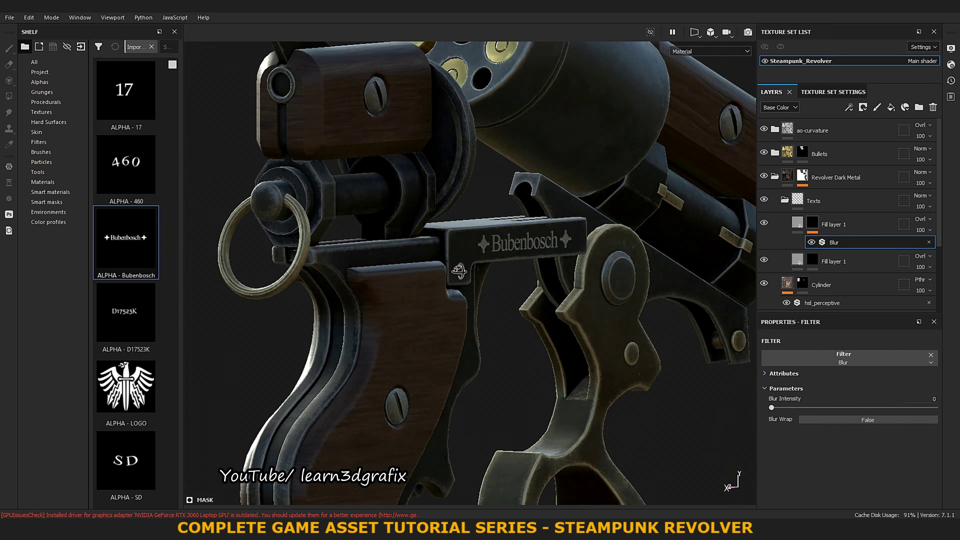
alt+right_drag(567, 359, 522, 333)
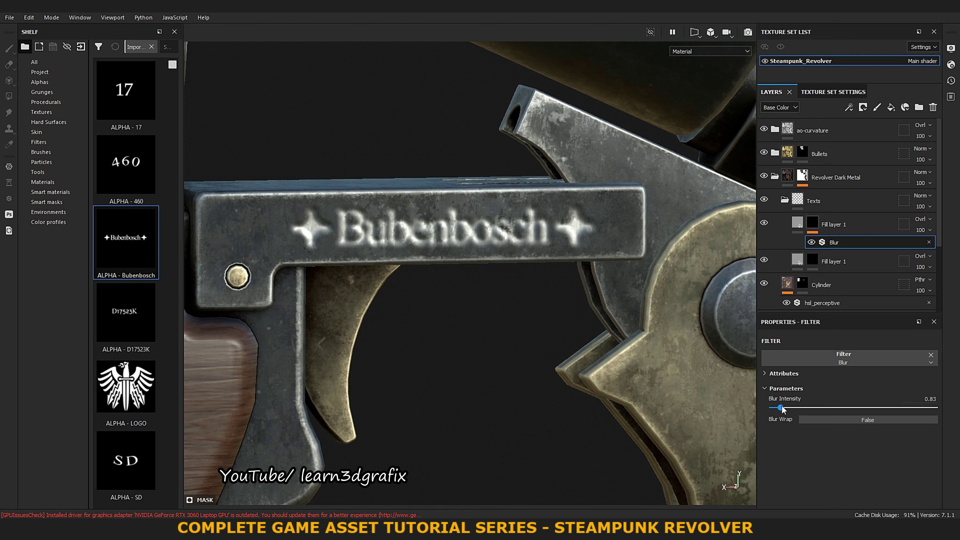
drag(781, 407, 773, 407)
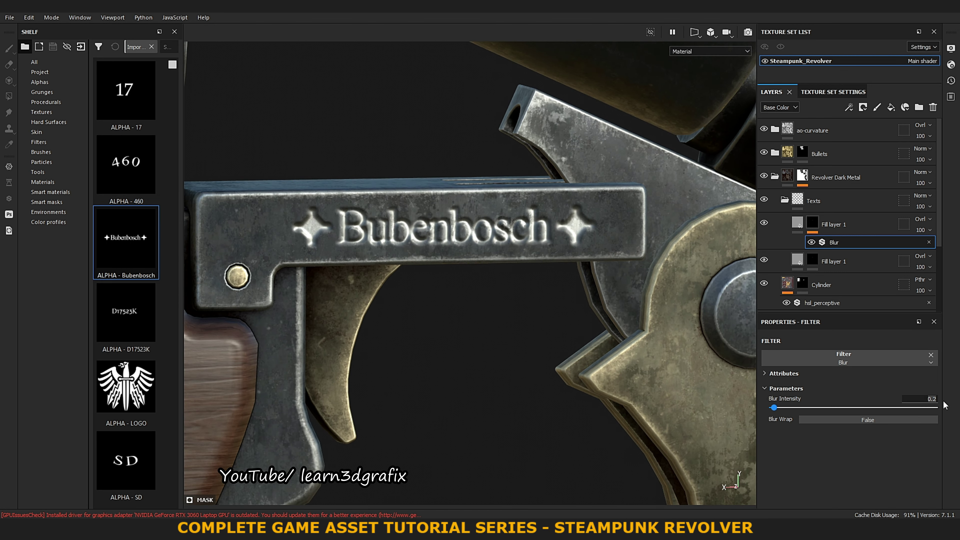
key(Return)
Step: Orbit and zoom around the revolver to check the softened lettering
alt+drag(548, 325, 537, 313)
alt+right_drag(537, 313, 527, 306)
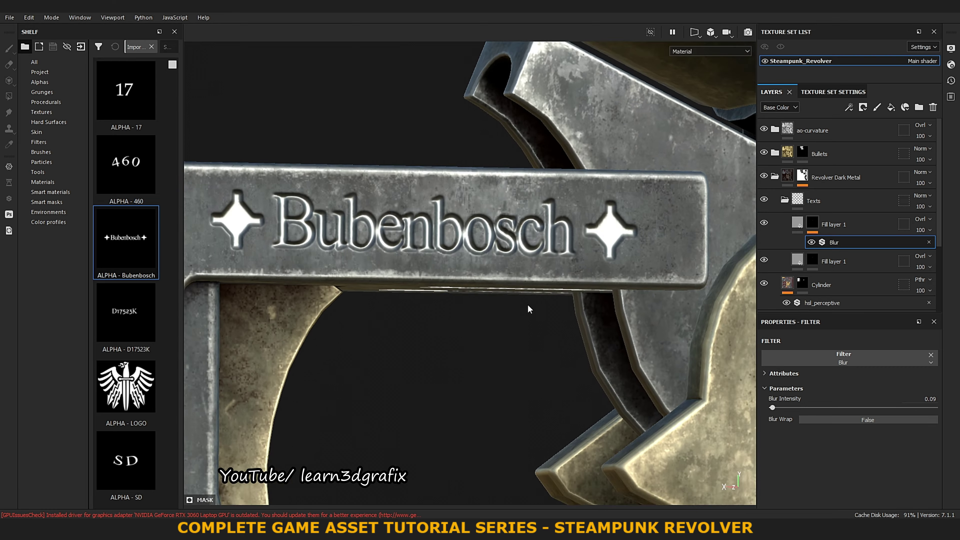
alt+drag(461, 311, 563, 343)
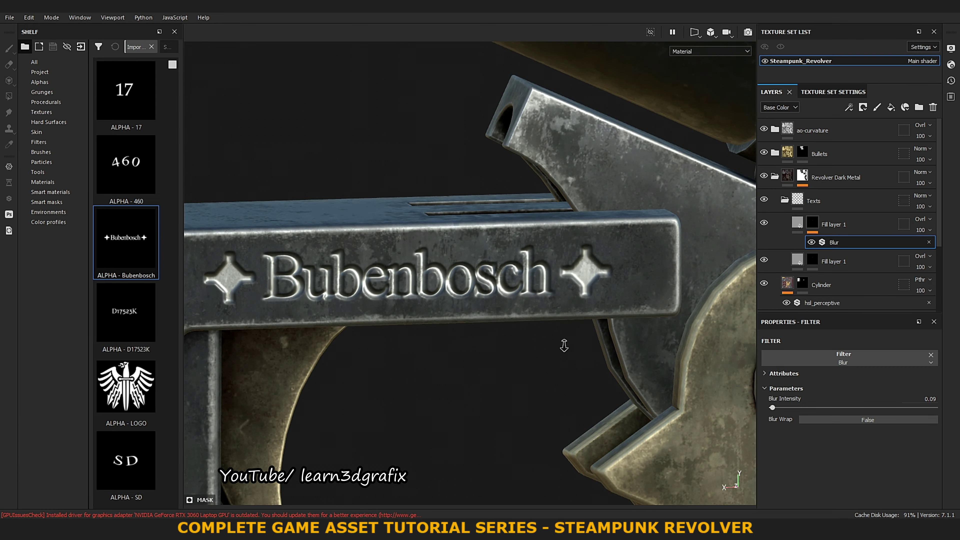
alt+right_drag(564, 343, 362, 295)
alt+drag(363, 294, 461, 320)
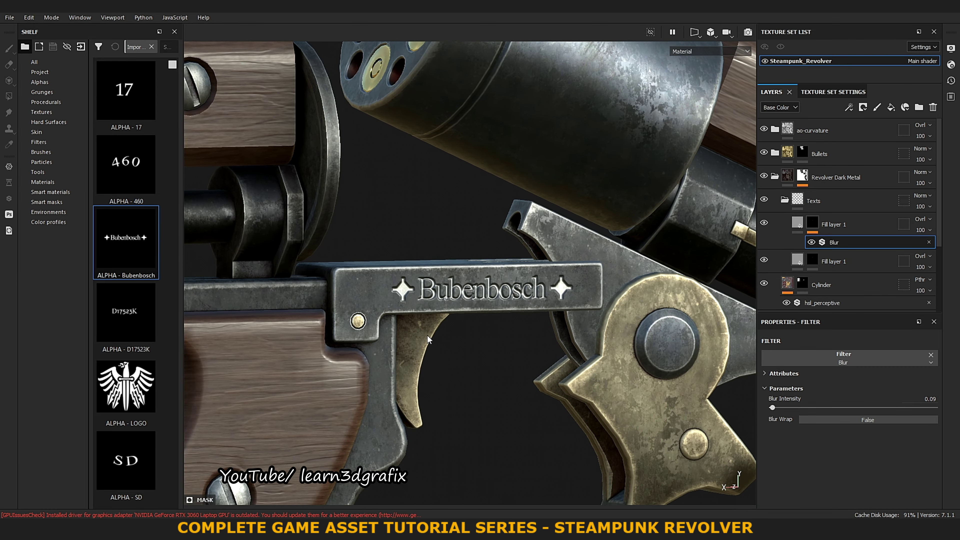
mouse_move(549, 260)
alt+mouse_down()
mouse_move(749, 218)
mouse_move(621, 240)
alt+mouse_up()
scroll(621, 241, up, 3)
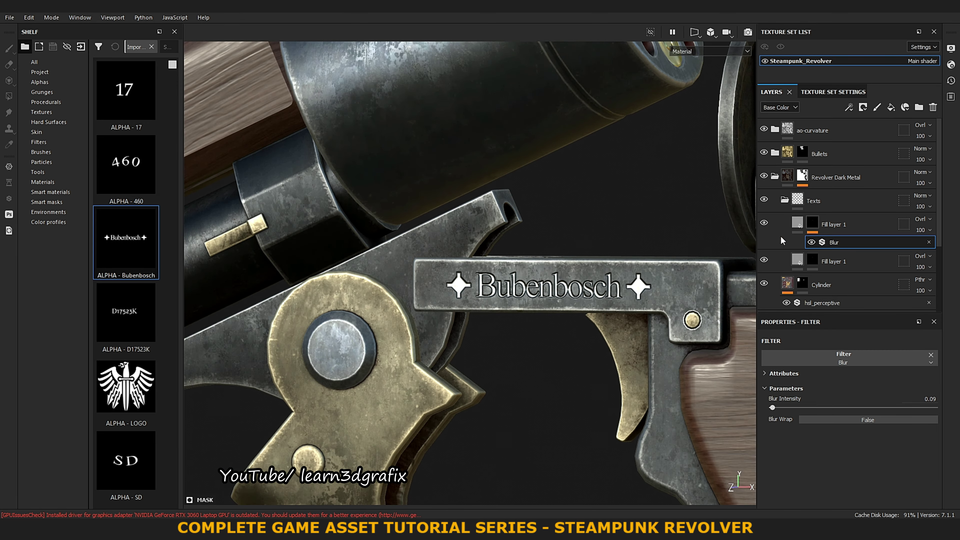
Step: Copy the 0.09 Blur filter and paste it onto the other Bubenbosch fill layer
right_click(842, 246)
click(869, 260)
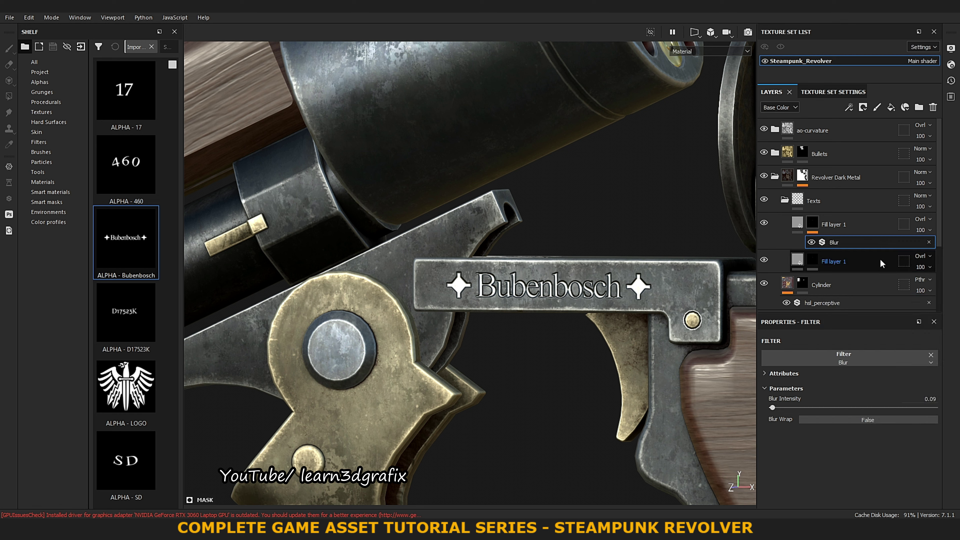
click(815, 264)
right_click(815, 264)
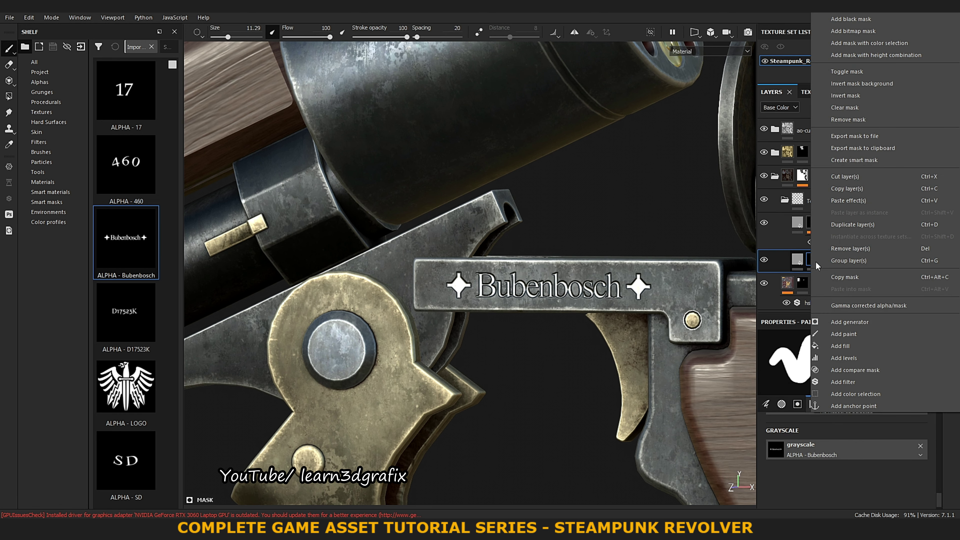
click(879, 198)
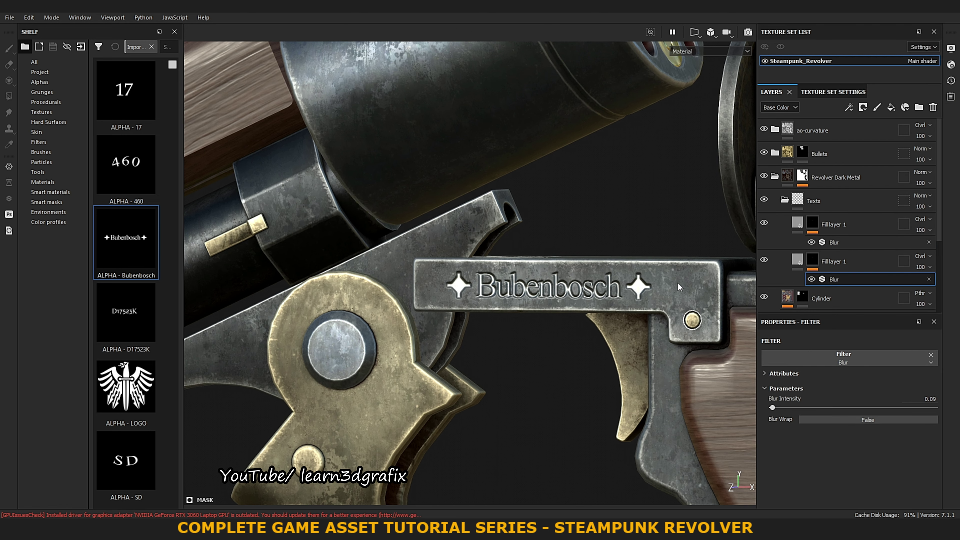
scroll(577, 330, up, 2)
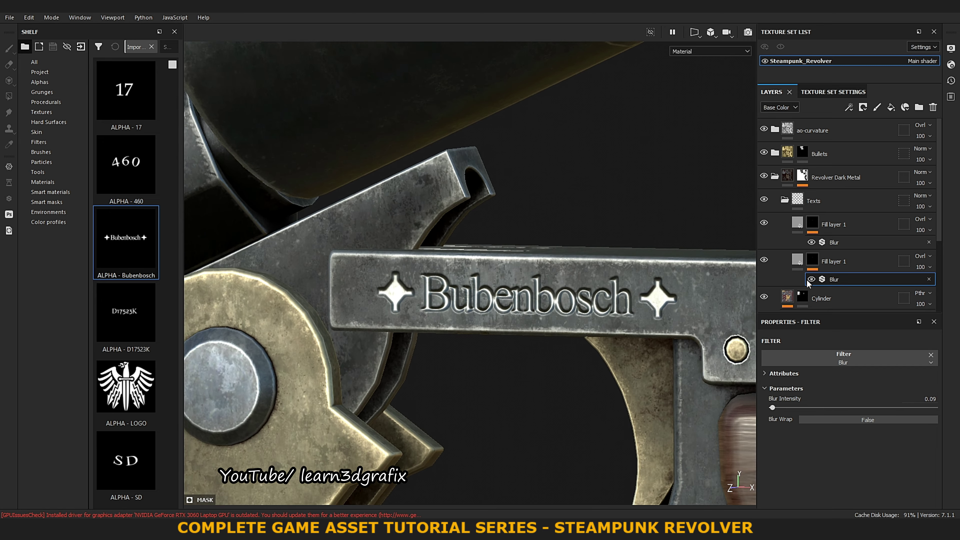
scroll(524, 275, down, 5)
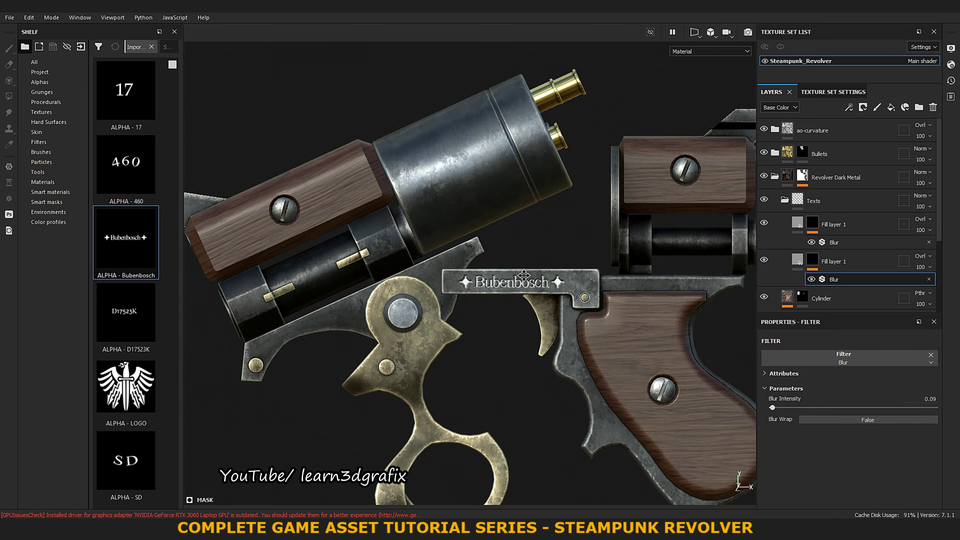
scroll(524, 275, up, 6)
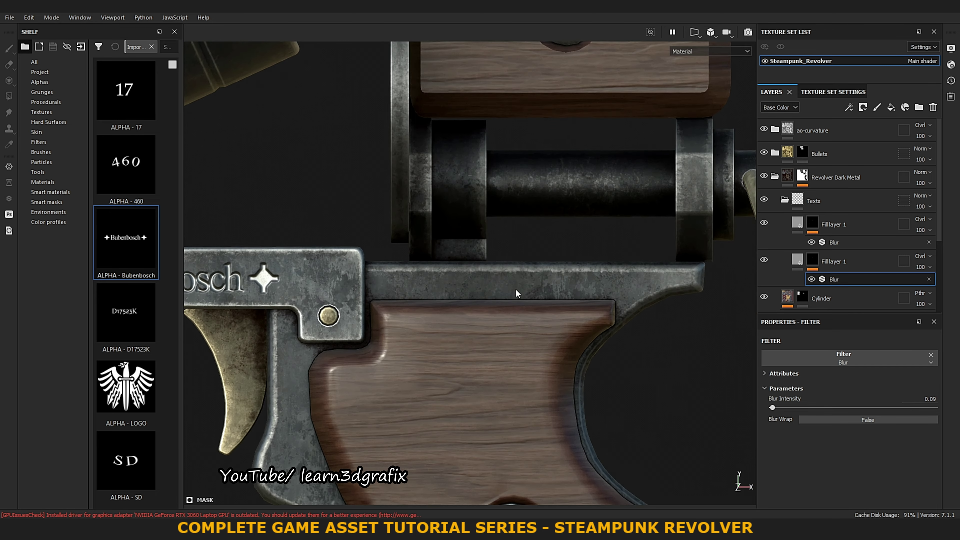
scroll(516, 293, up, 2)
scroll(499, 279, up, 2)
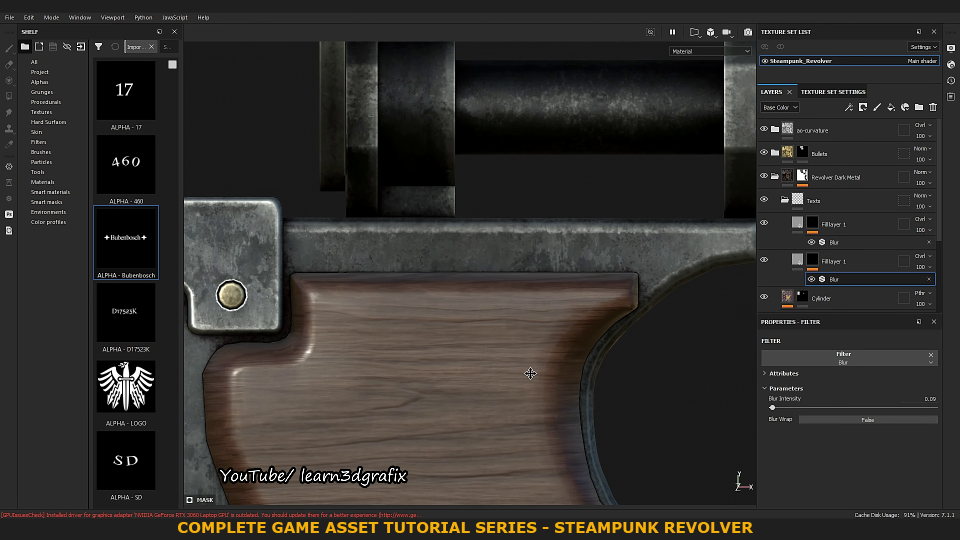
Step: Duplicate the upper Bubenbosch fill layer for a new text stamp
click(798, 227)
right_click(795, 227)
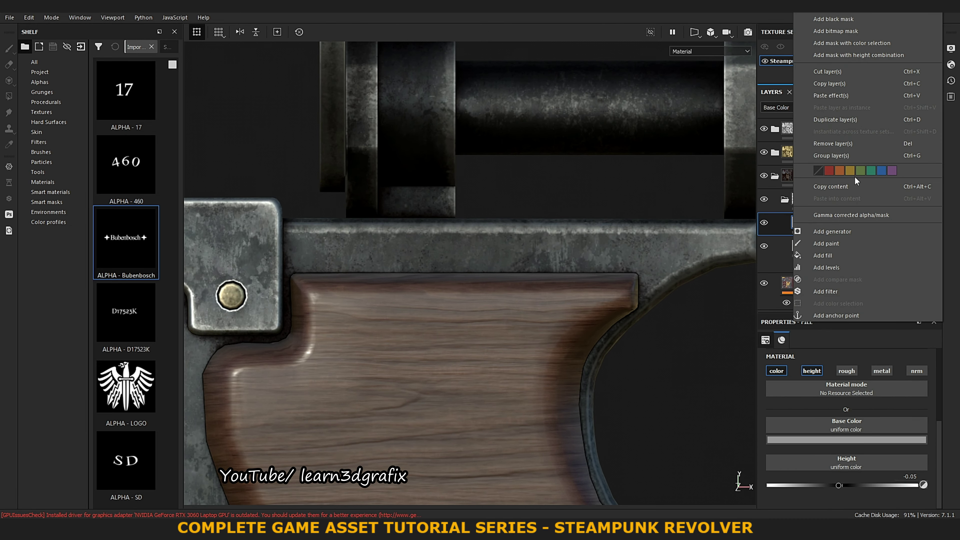
click(829, 83)
key(1)
key(ctrl+d)
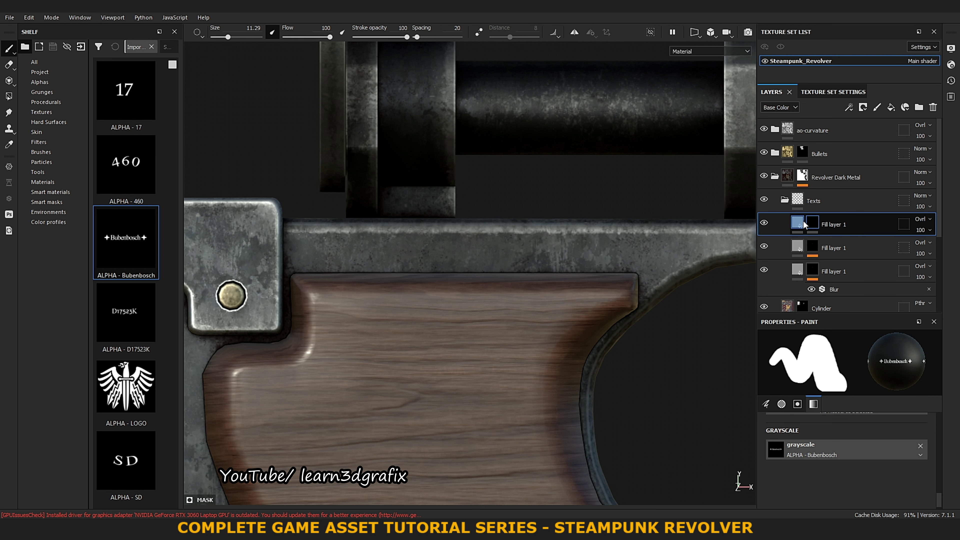
Step: Load the D17523K alpha at brush size about 29 and stamp it above the grip
drag(126, 313, 873, 469)
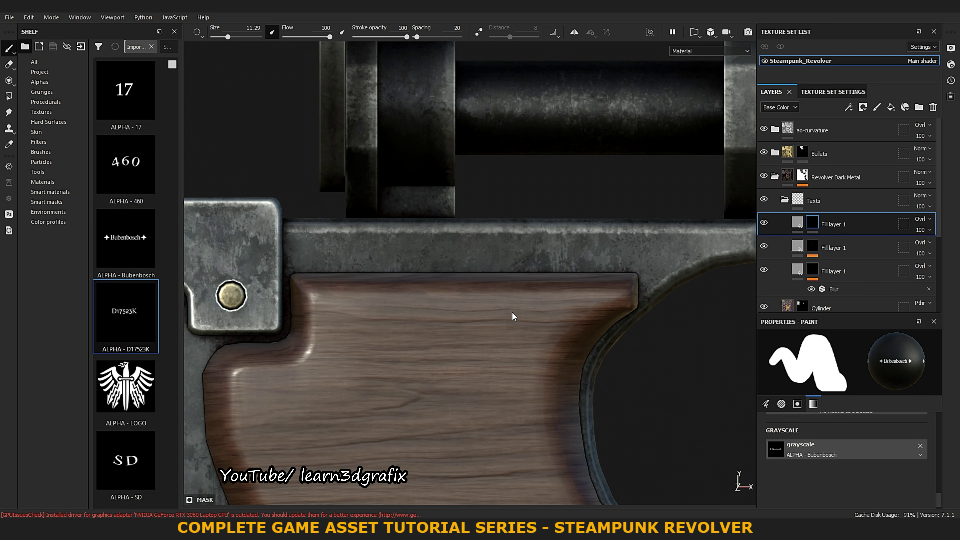
ctrl+right_drag(494, 258, 485, 260)
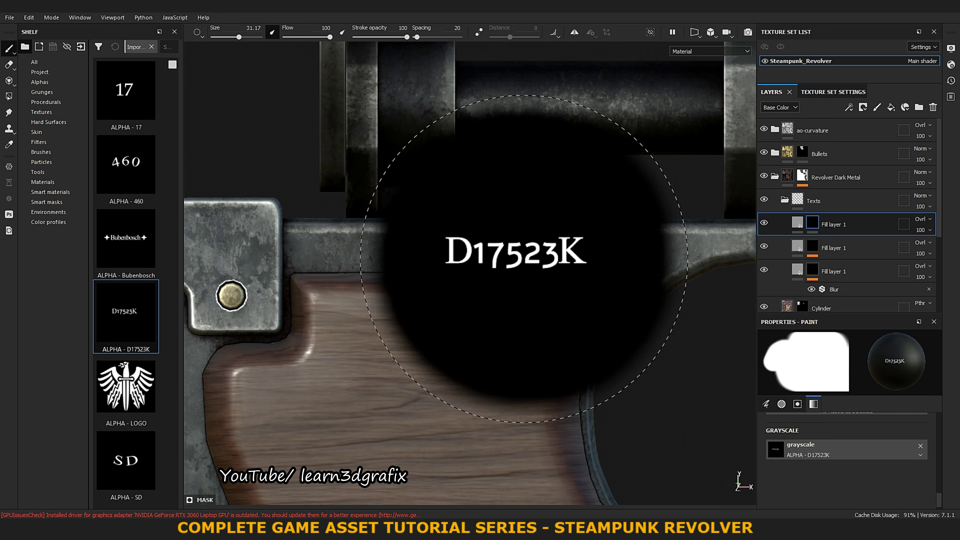
click(523, 259)
alt+drag(642, 279, 441, 291)
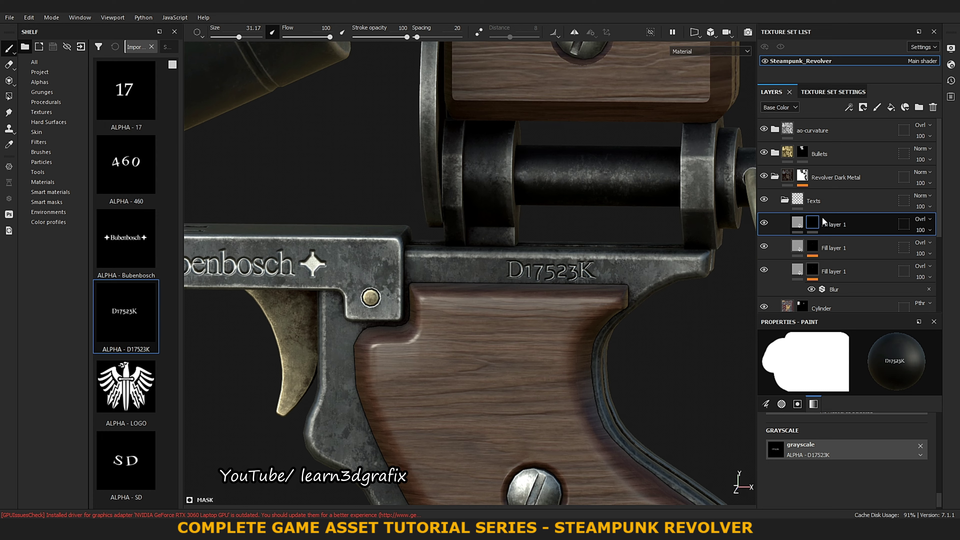
Step: Copy and paste the top text fill layer, then zoom toward the cylinder housing
click(797, 223)
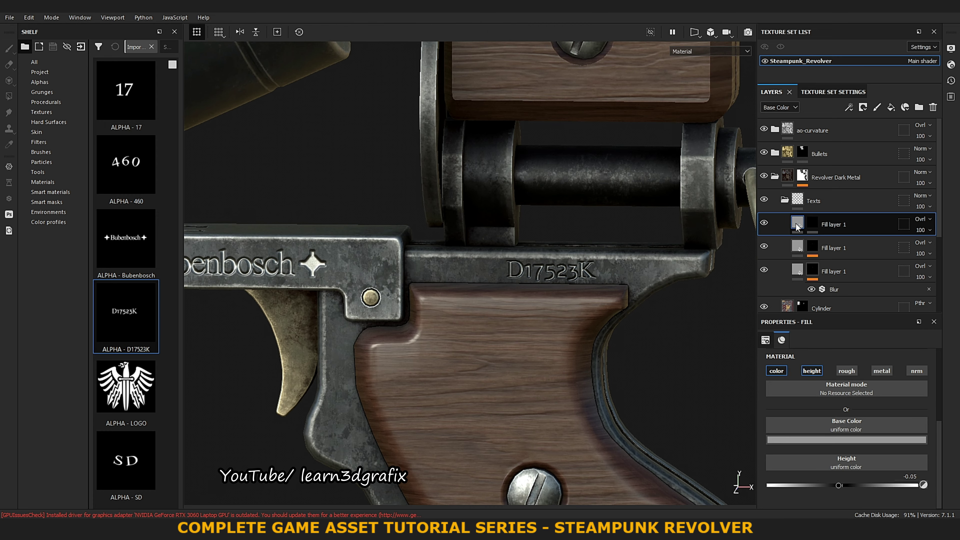
right_click(797, 224)
click(866, 84)
right_click(812, 224)
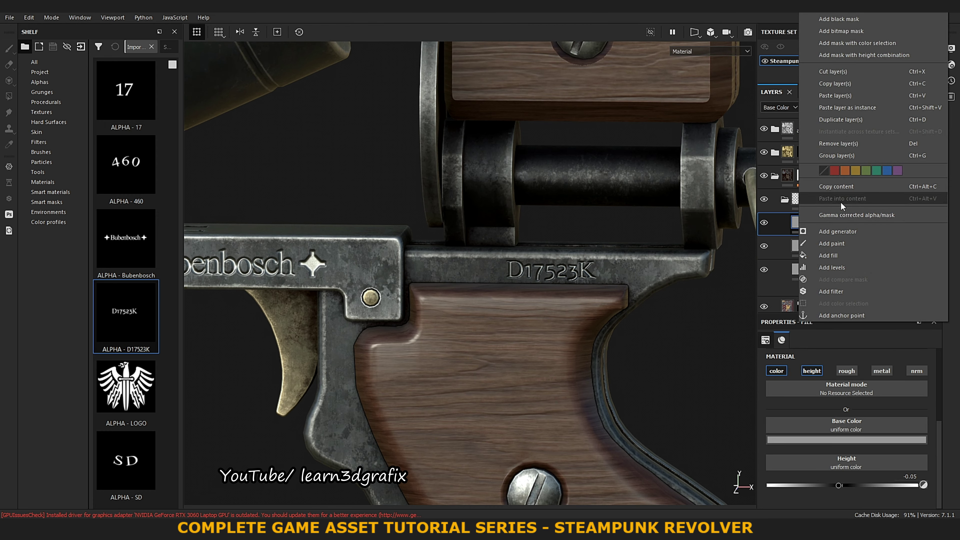
click(843, 96)
alt+drag(598, 245, 521, 245)
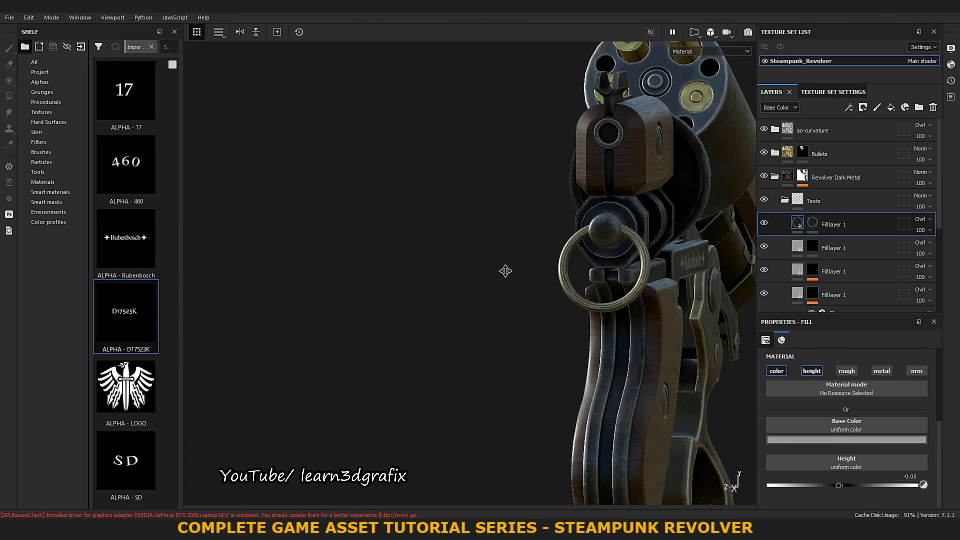
alt+right_drag(521, 245, 654, 317)
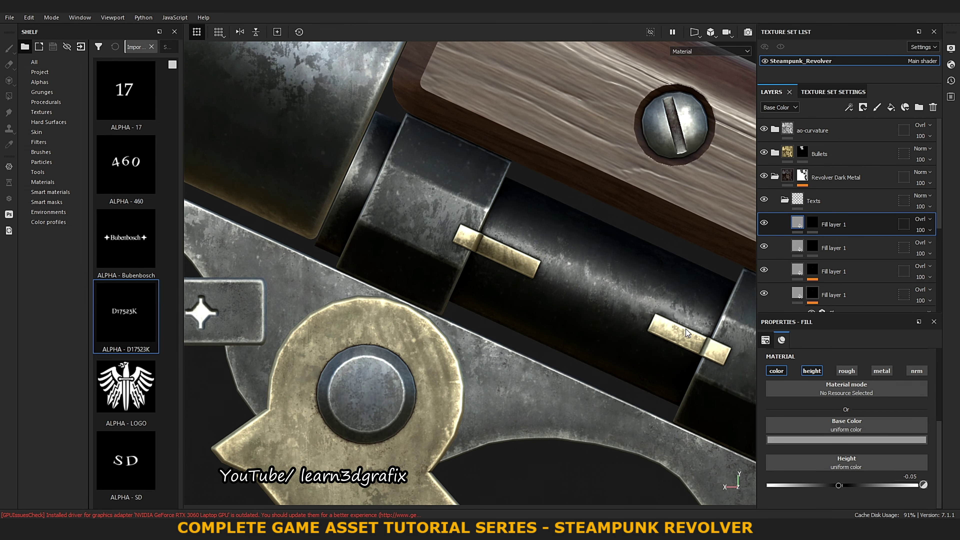
Step: Add a paint effect to the mask and stamp a rotated D17523K on the cylinder housing
right_click(811, 226)
click(882, 151)
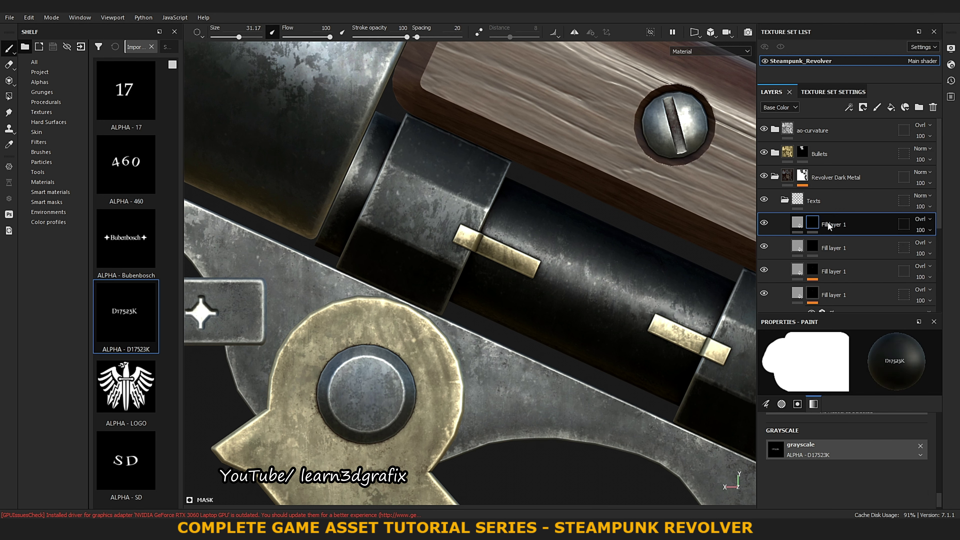
ctrl+right_drag(595, 305, 552, 309)
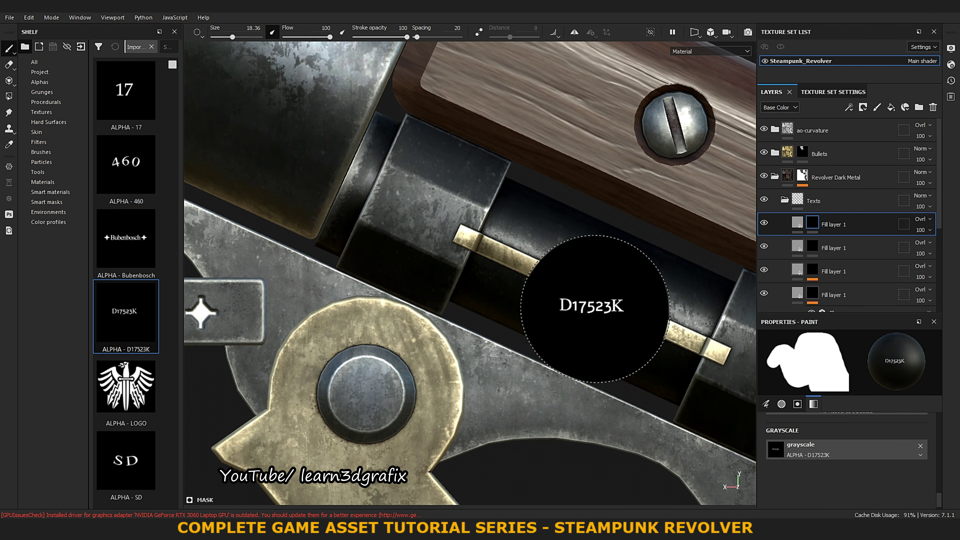
ctrl+drag(595, 308, 595, 280)
mouse_move(595, 309)
ctrl+right_down()
mouse_move(619, 318)
mouse_move(590, 301)
ctrl+right_up()
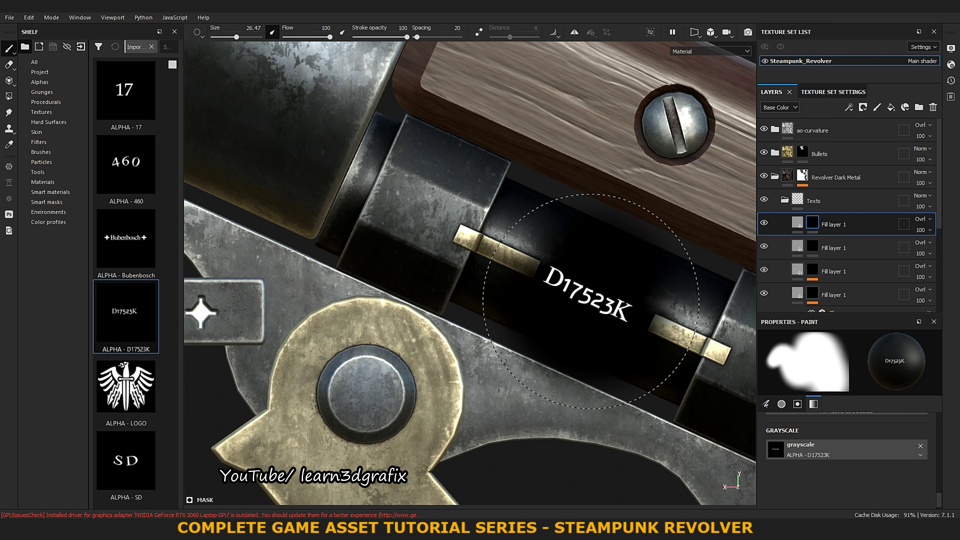
ctrl+right_drag(591, 301, 596, 301)
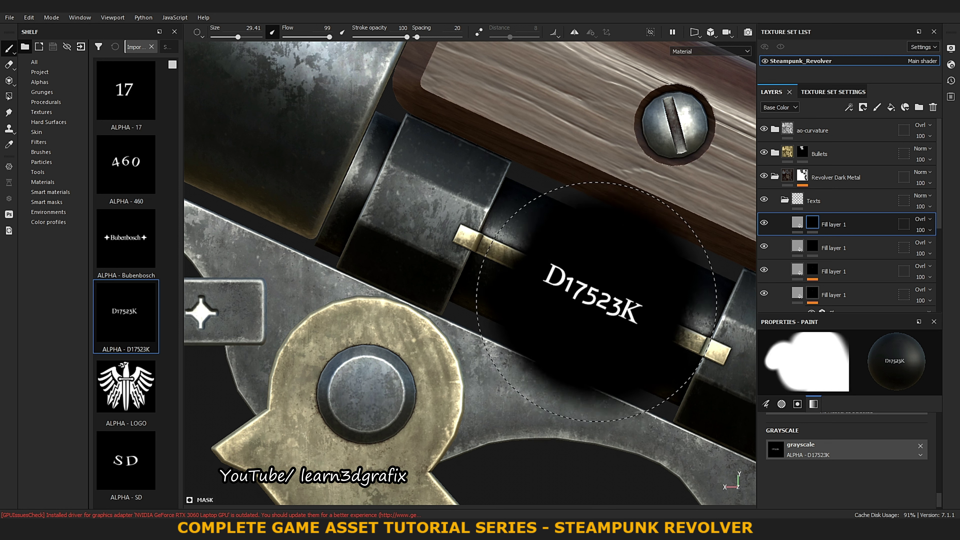
click(589, 299)
mouse_move(506, 393)
alt+mouse_down()
mouse_move(430, 369)
mouse_move(454, 363)
alt+mouse_up()
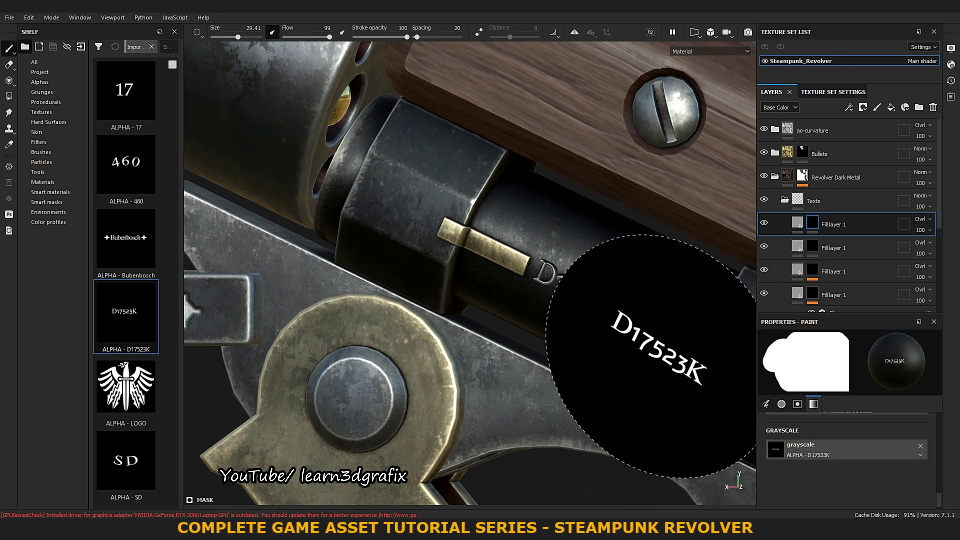
Step: Copy the 0.09 Blur filter and paste it onto the third, second and top text layers
click(813, 271)
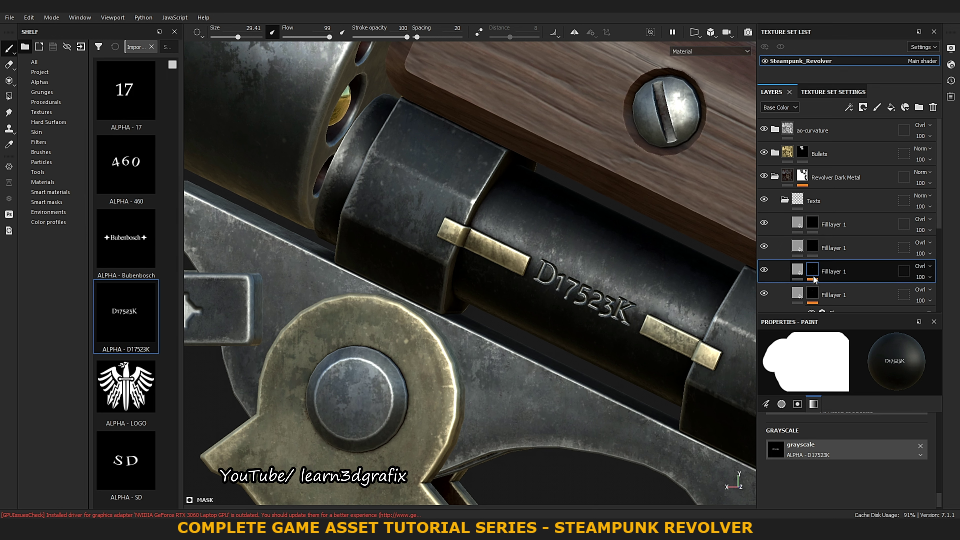
click(843, 289)
click(883, 313)
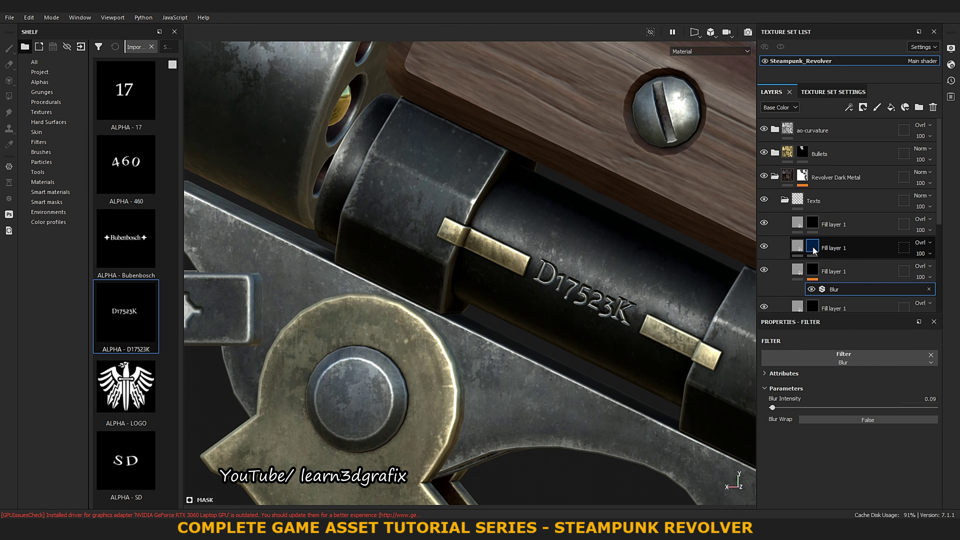
click(812, 249)
right_click(812, 250)
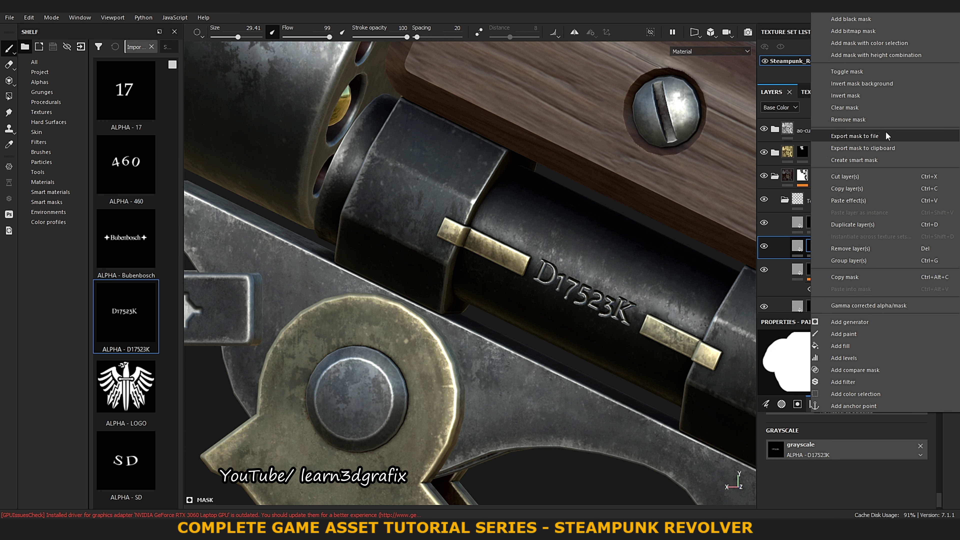
click(848, 200)
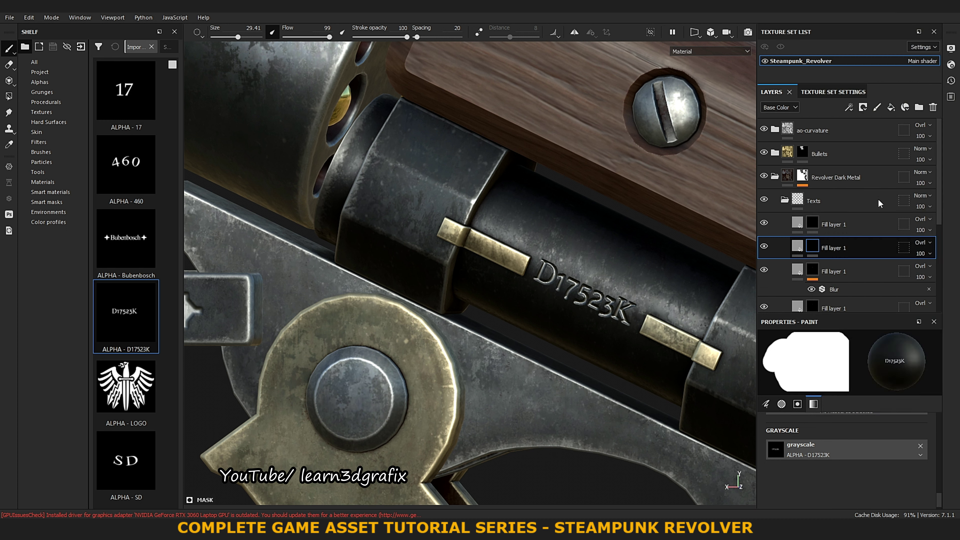
right_click(812, 227)
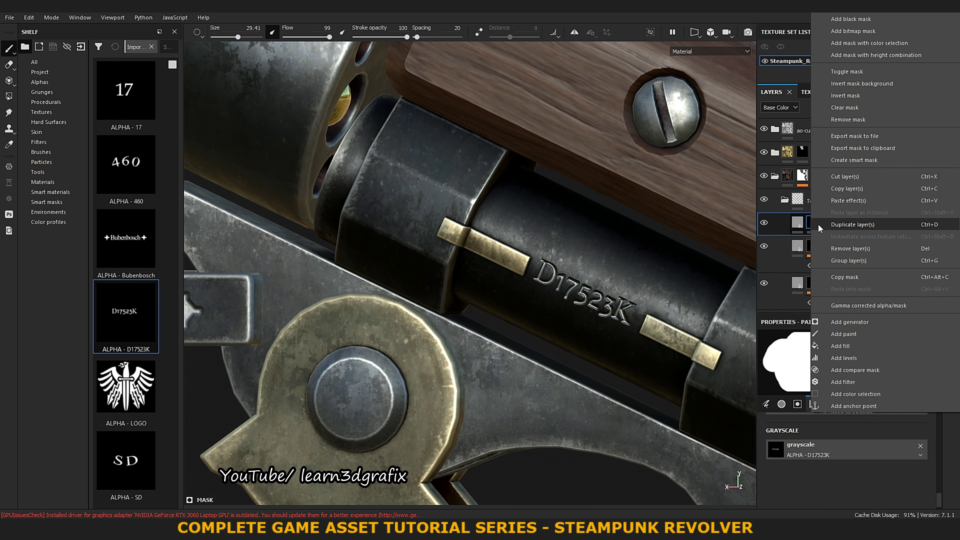
click(881, 201)
scroll(437, 238, down, 3)
scroll(437, 238, down, 4)
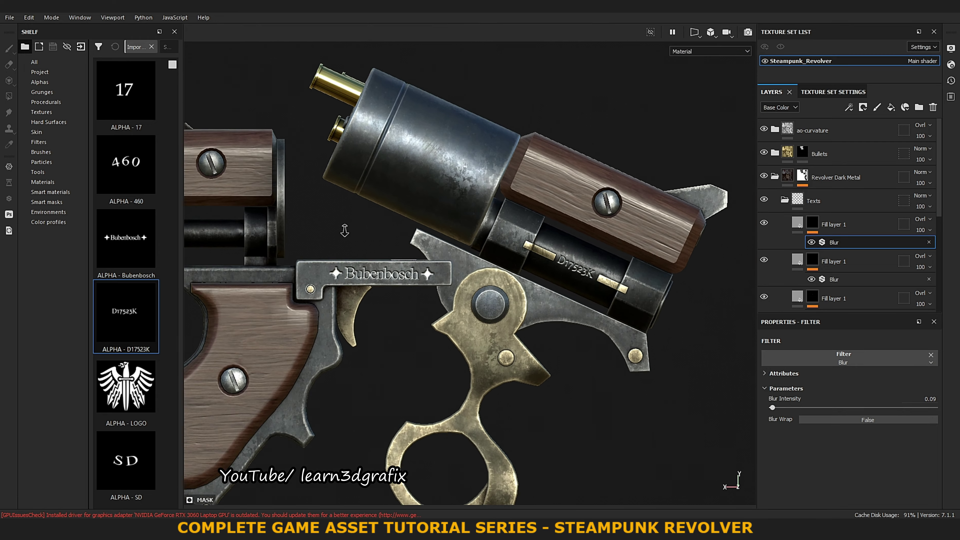
scroll(436, 238, down, 2)
alt+right_drag(436, 238, 571, 249)
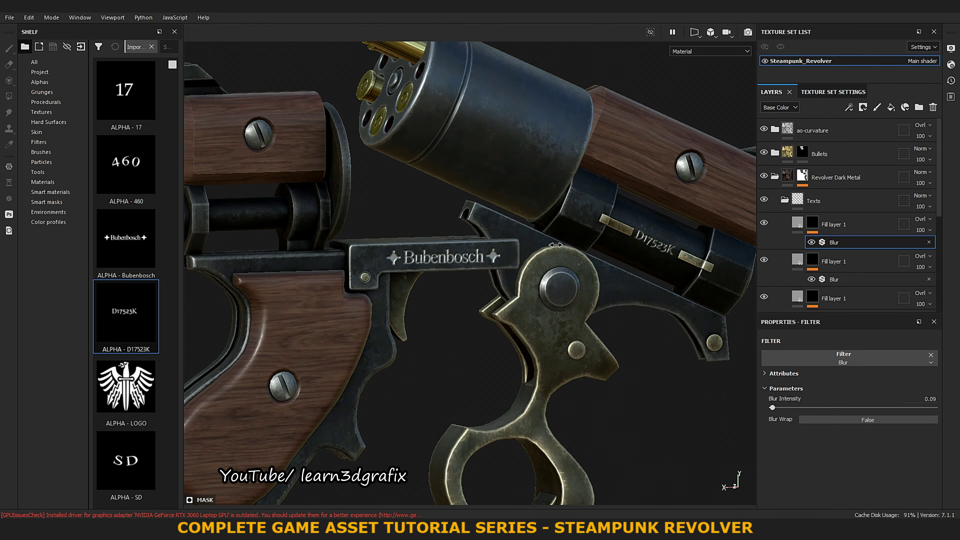
Step: Switch the viewport display to show only the Base Color channel
click(709, 51)
click(710, 83)
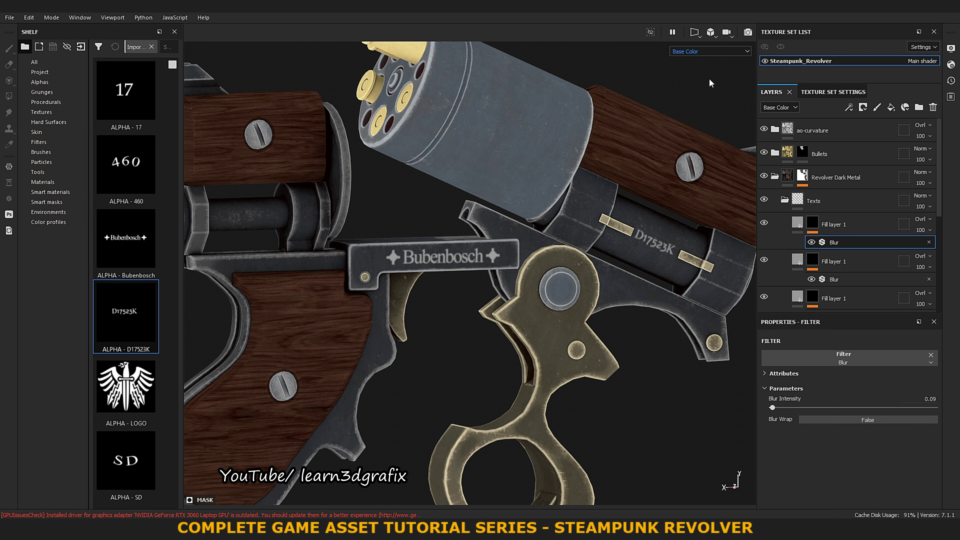
scroll(868, 242, down, 2)
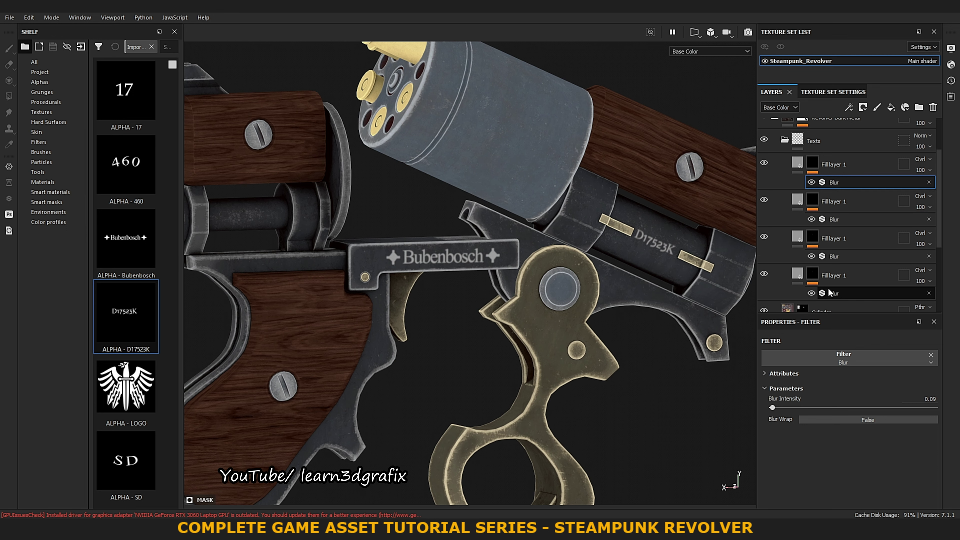
Step: Name the bottom text layer Bubenbosch and paste that name onto the layer above
double_click(836, 275)
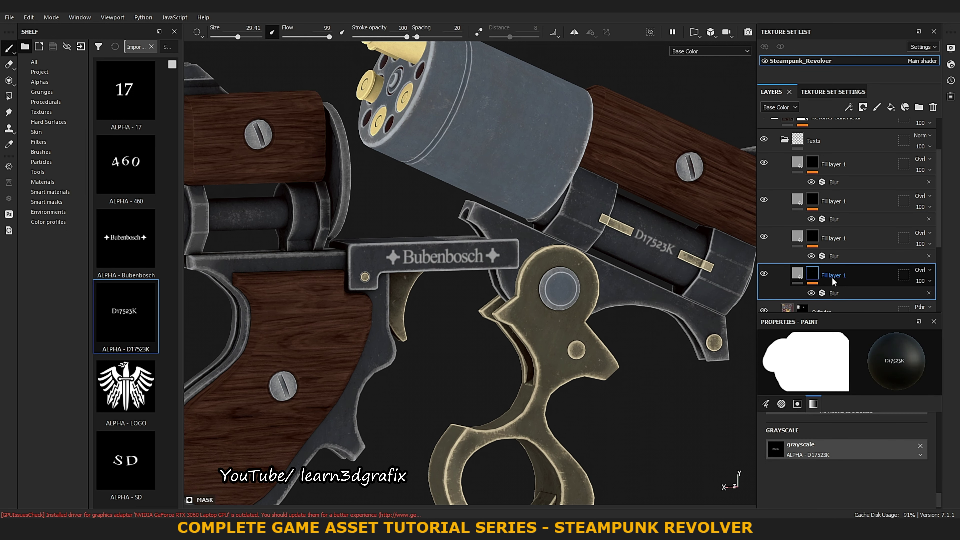
key(Caps_Lock)
text(B)
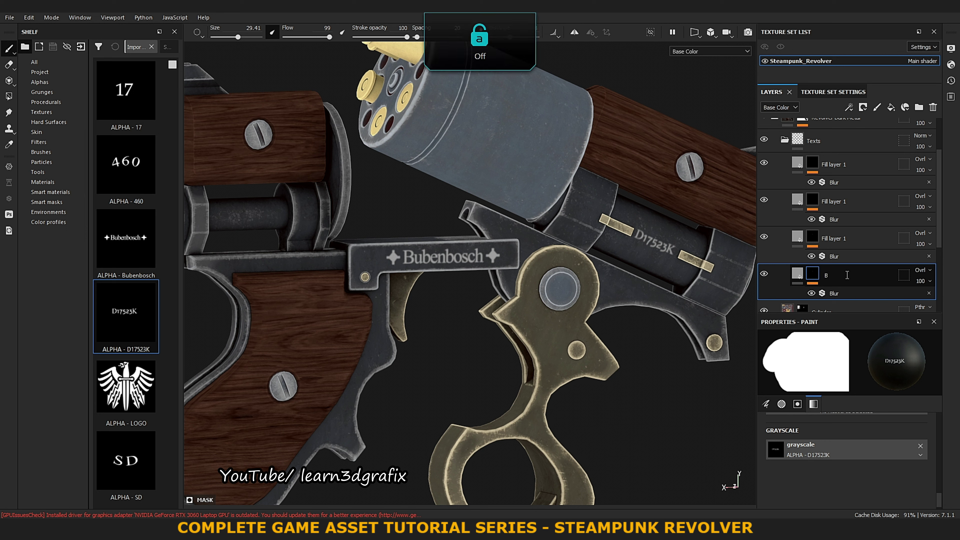
text(ubenbosch)
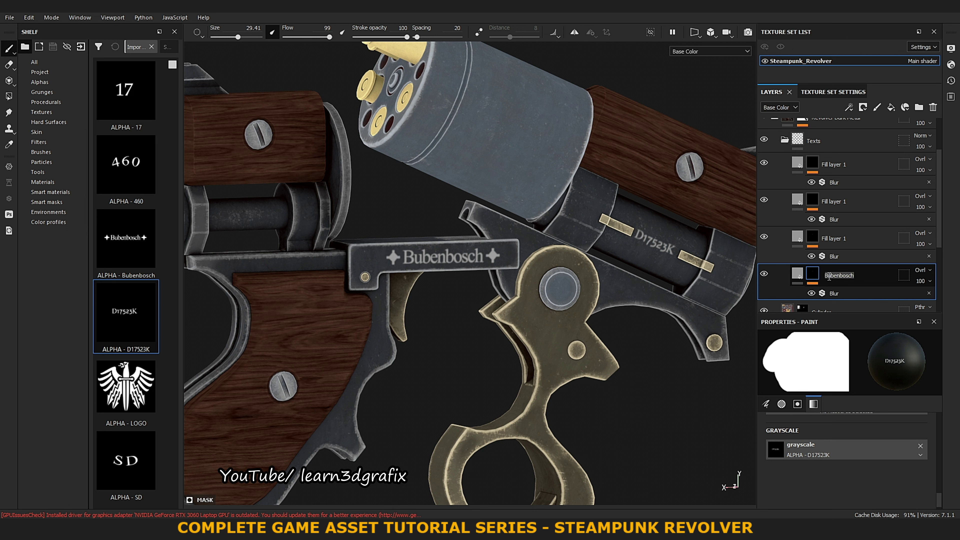
right_click(828, 277)
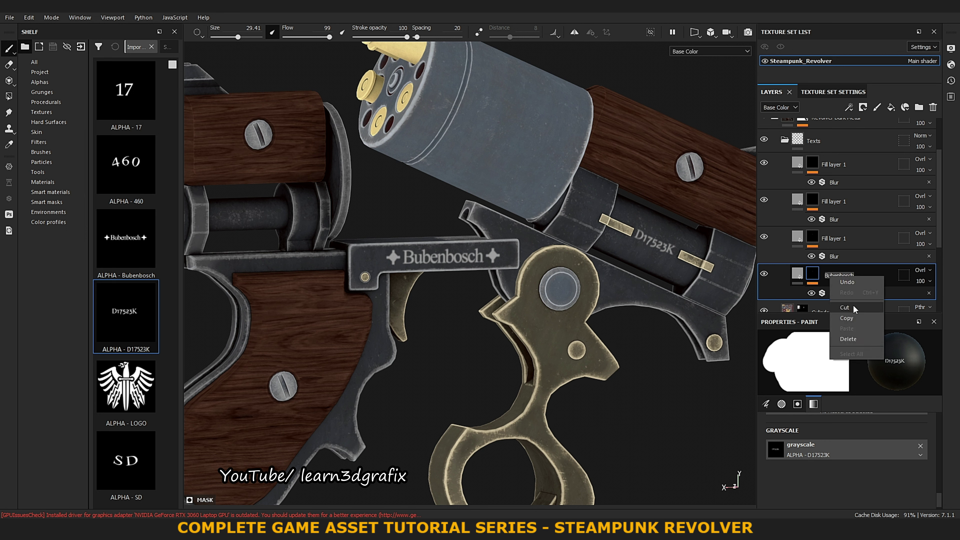
double_click(835, 238)
right_click(836, 242)
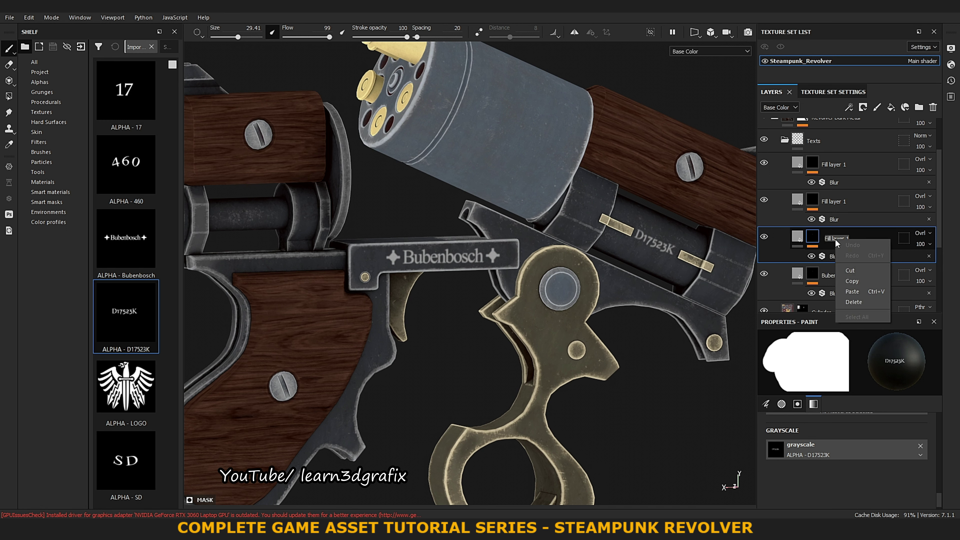
click(852, 292)
Step: Complete the two names as Bubenbosch Right and Bubenbosch Left
key(Caps_Lock)
text(Ri)
key(Caps_Lock)
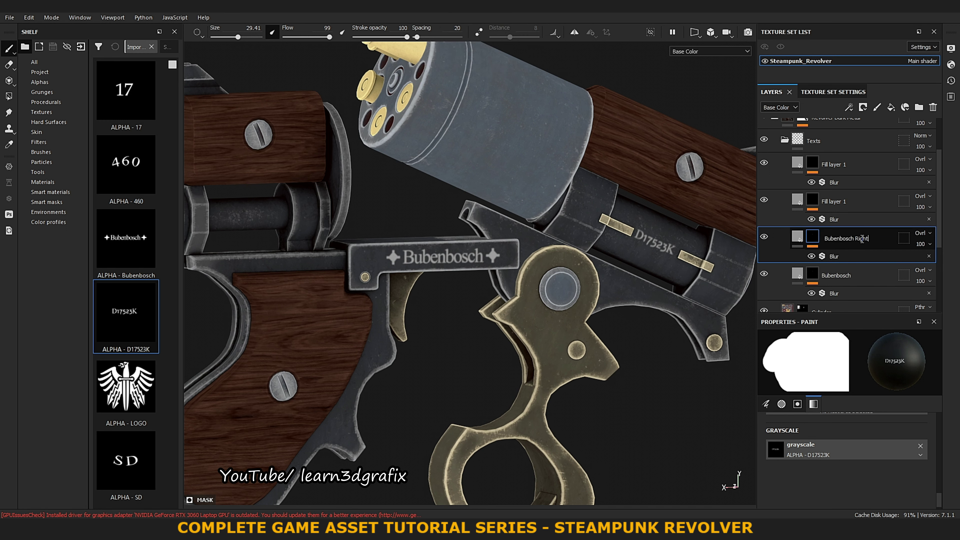
text(ight)
key(Return)
double_click(835, 275)
key(End)
text(Left)
Step: Rename the upper two text layers D17523K Left and D17523K Right
double_click(833, 202)
key(Caps_Lock)
text(D17523)
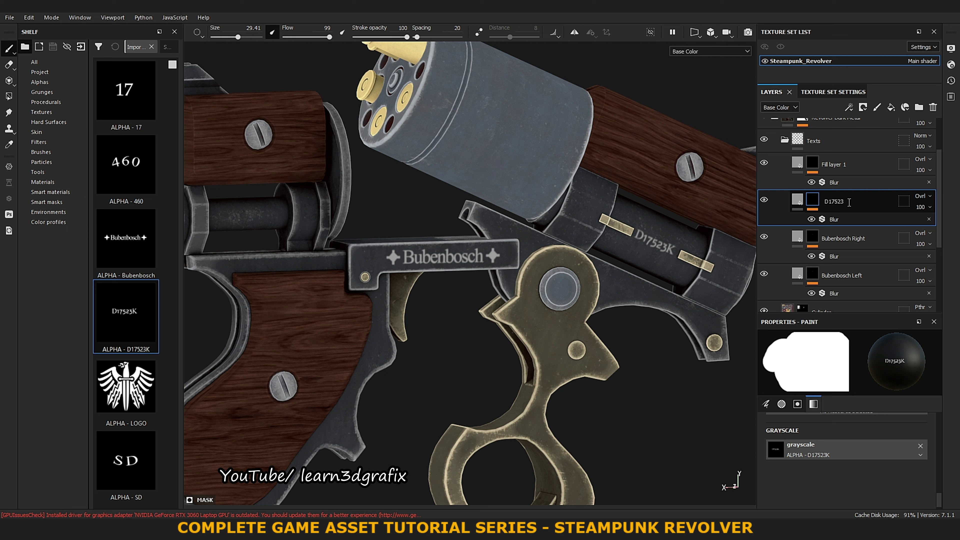
text(K Left)
key(Return)
double_click(833, 164)
text(D17523K)
key(Caps_Lock)
Step: Finish the D17523K Right name and begin lowering Bubenbosch Right's opacity
text(Right)
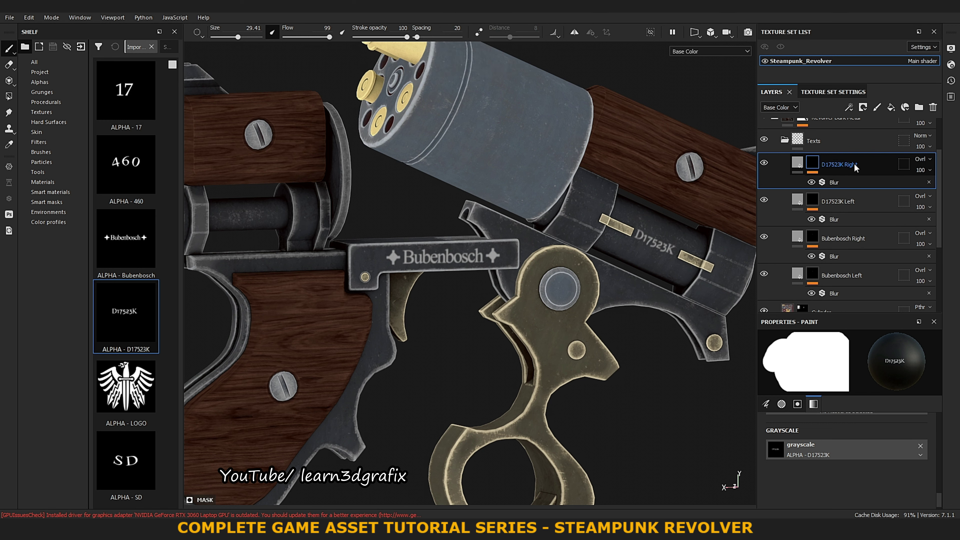
click(797, 163)
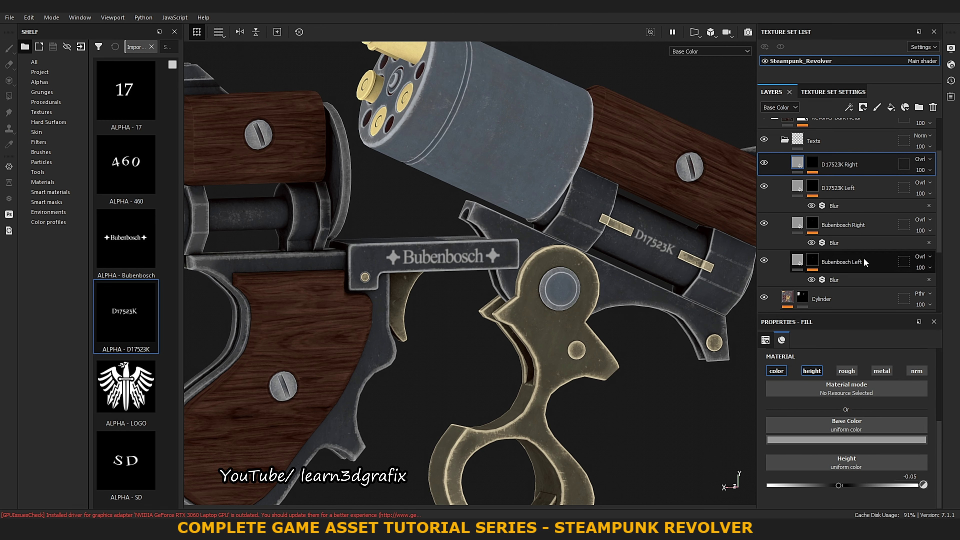
click(798, 261)
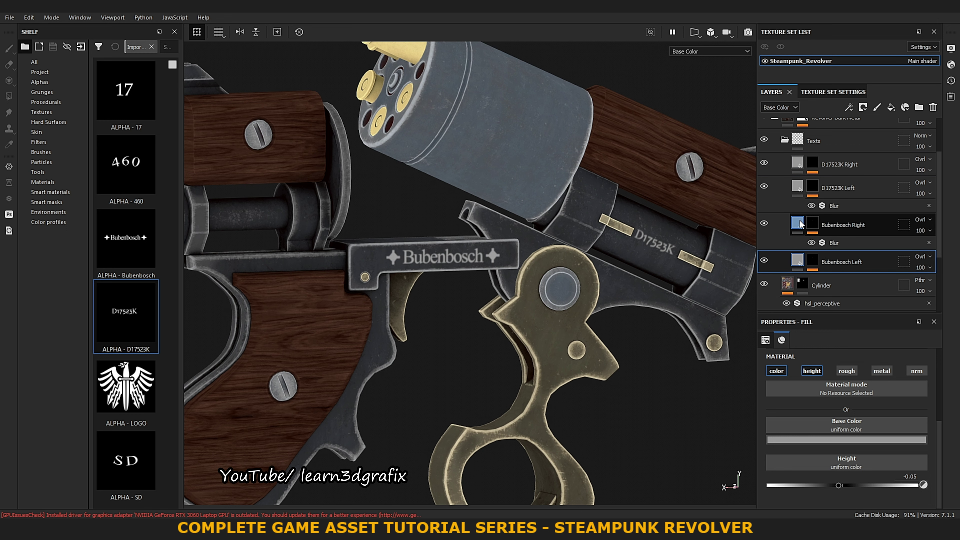
click(929, 230)
drag(956, 249, 937, 257)
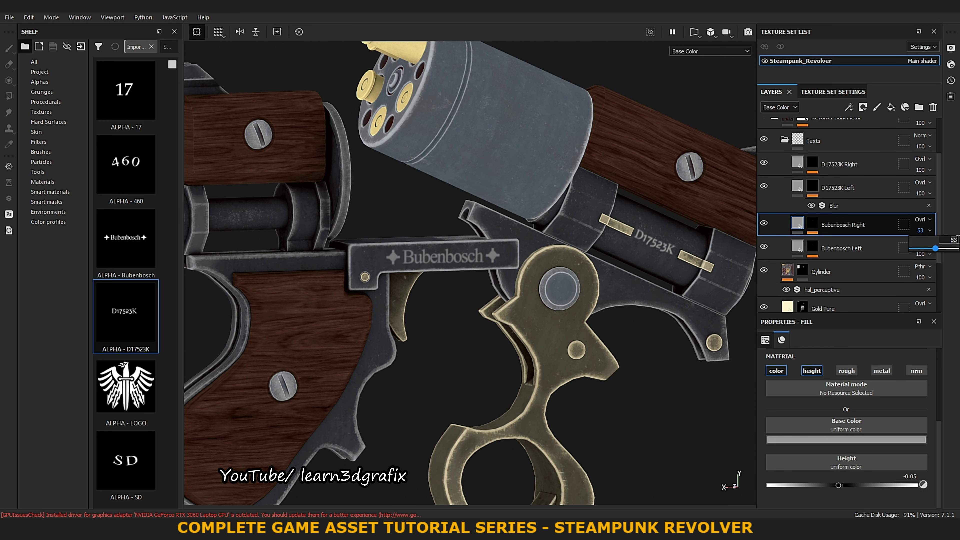
Step: Restore the full material view and set Bubenbosch Right's opacity to 60
click(709, 51)
click(683, 60)
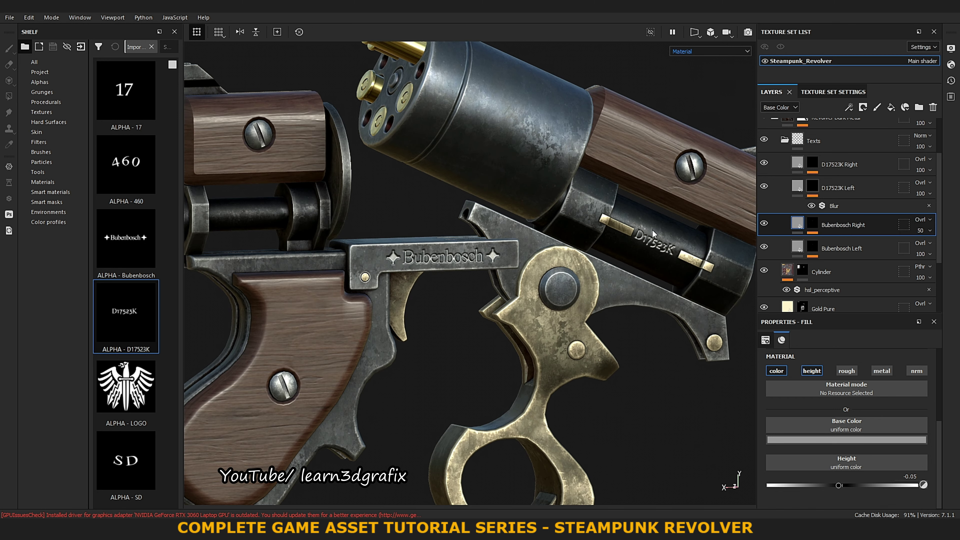
click(929, 230)
drag(935, 248, 918, 255)
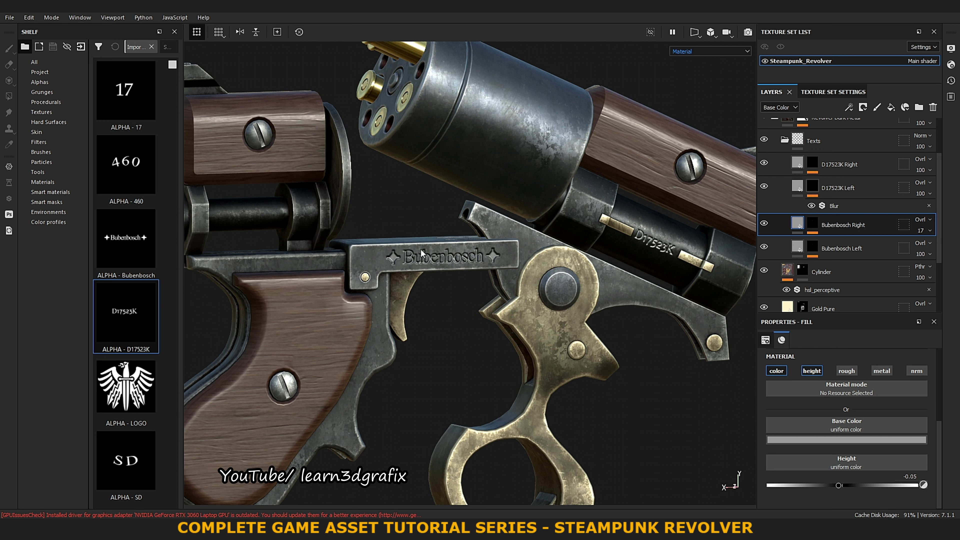
drag(926, 249, 938, 250)
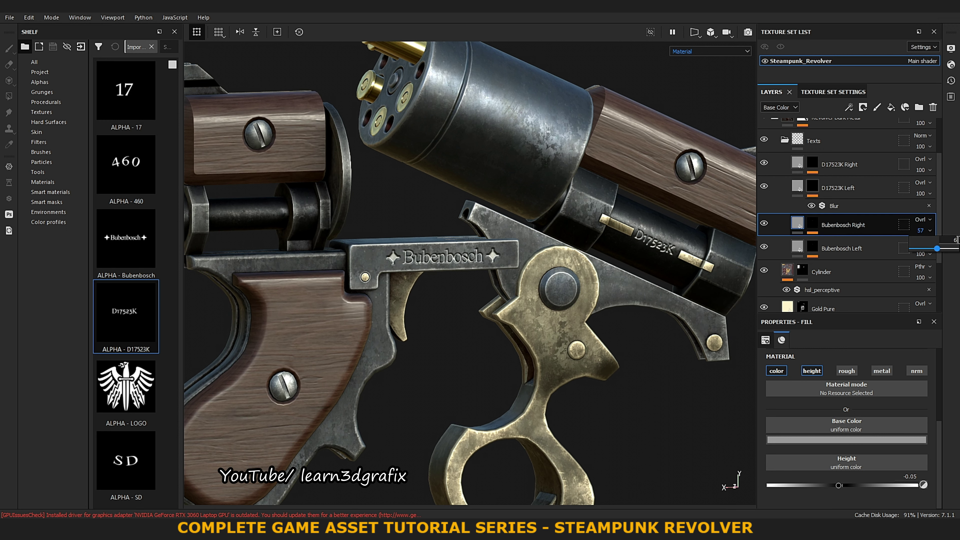
text(0)
key(Return)
Step: Set Bubenbosch Left, D17523K Left and D17523K Right opacity to 60
alt+drag(469, 265, 491, 273)
click(920, 254)
text(60)
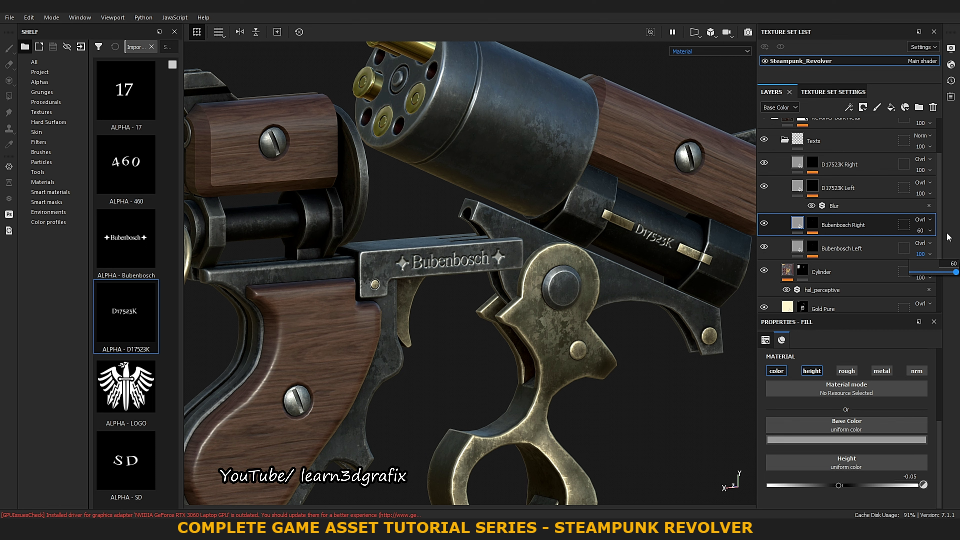
click(956, 203)
text(60)
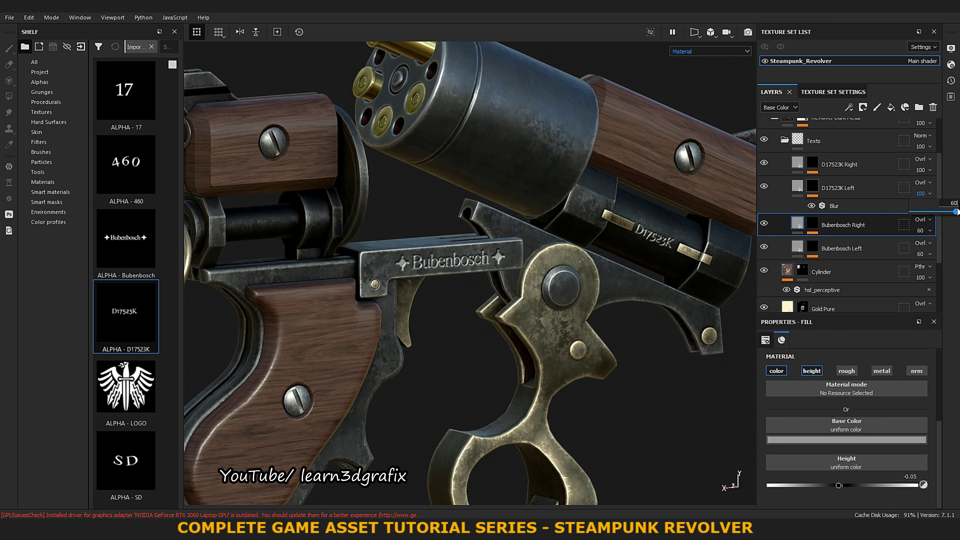
key(Return)
click(920, 169)
text(60)
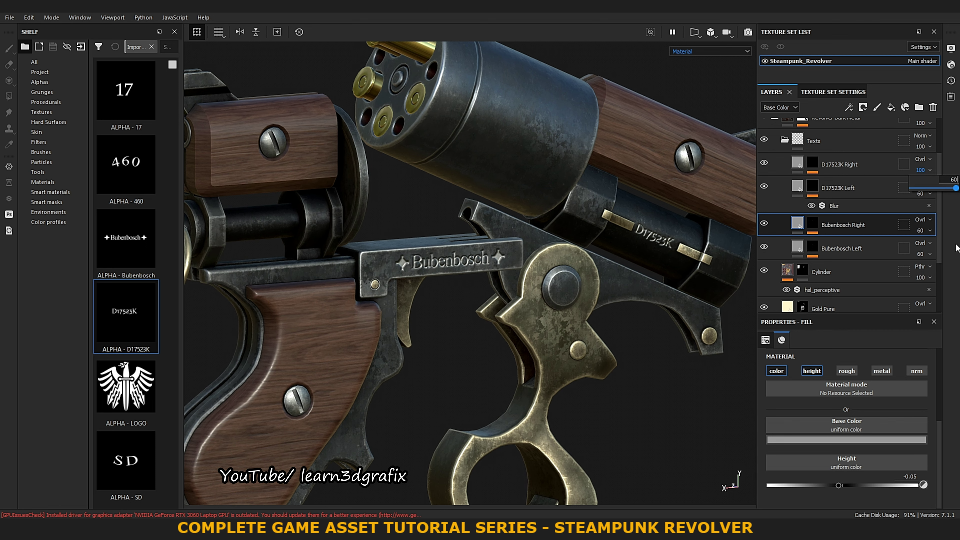
key(Return)
Step: Orbit the revolver to inspect the softened lettering and select the Texts folder
mouse_move(642, 234)
alt+mouse_down()
mouse_move(532, 215)
mouse_move(512, 249)
alt+mouse_up()
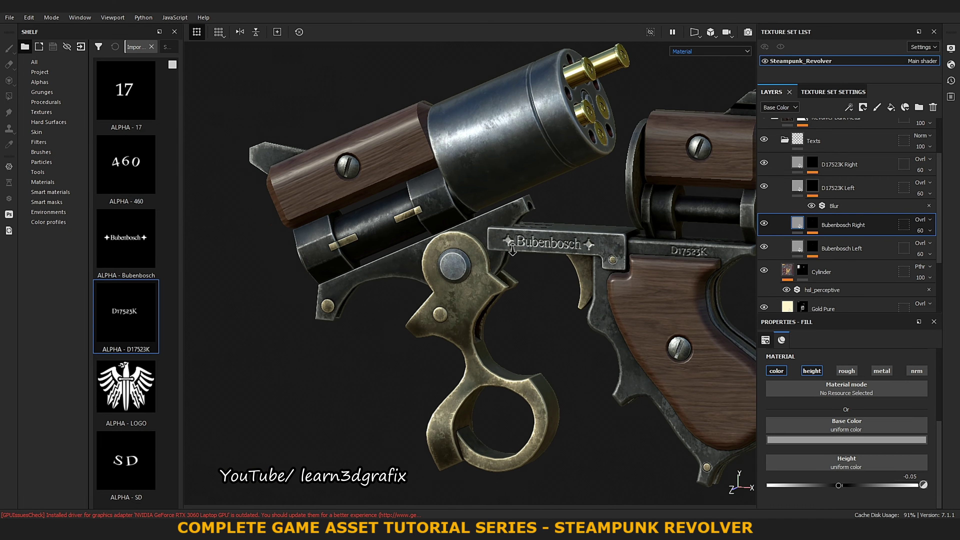
alt+drag(512, 249, 522, 262)
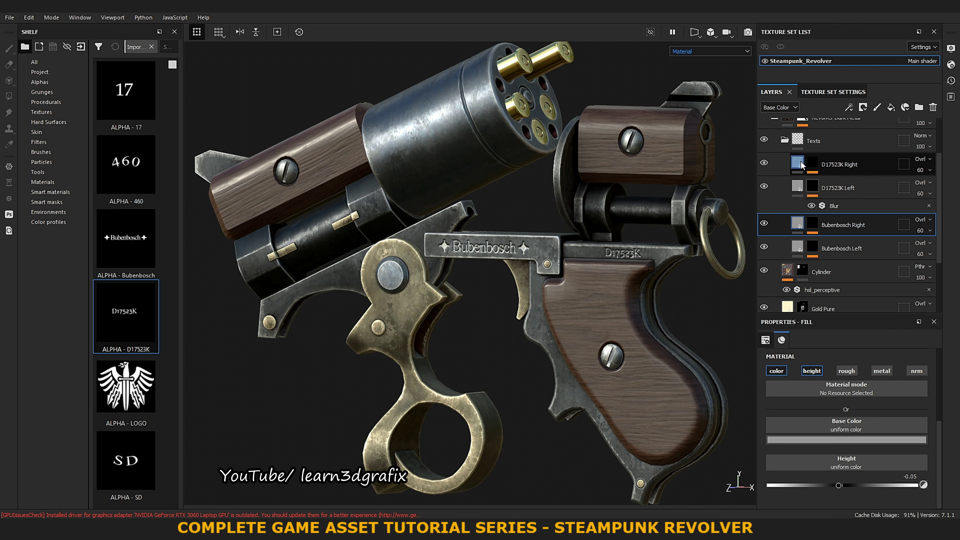
click(831, 140)
click(922, 136)
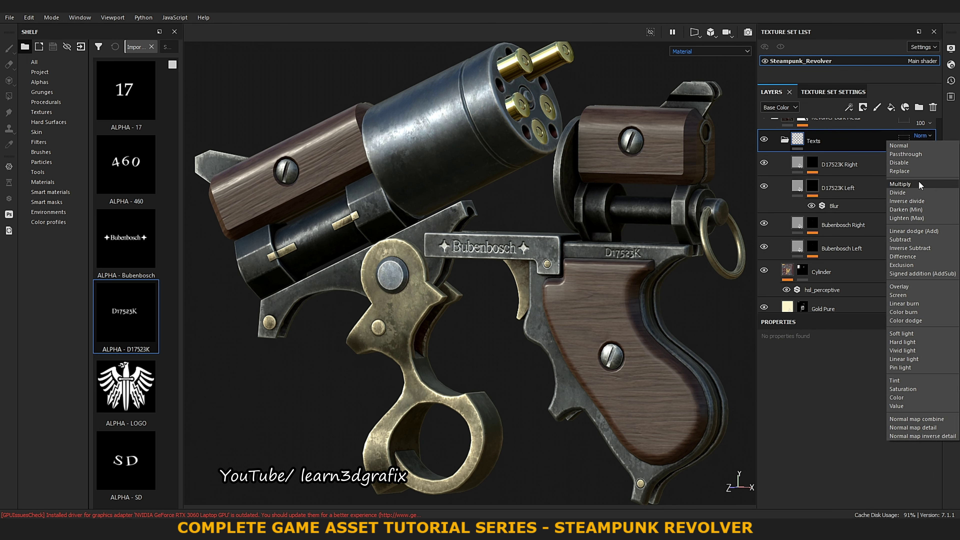
click(920, 286)
scroll(517, 248, up, 5)
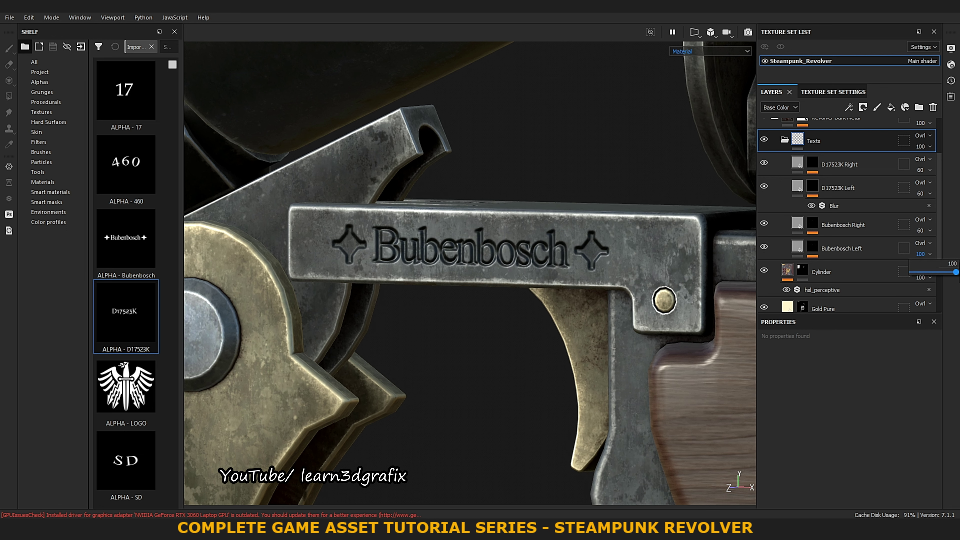
drag(937, 271, 956, 271)
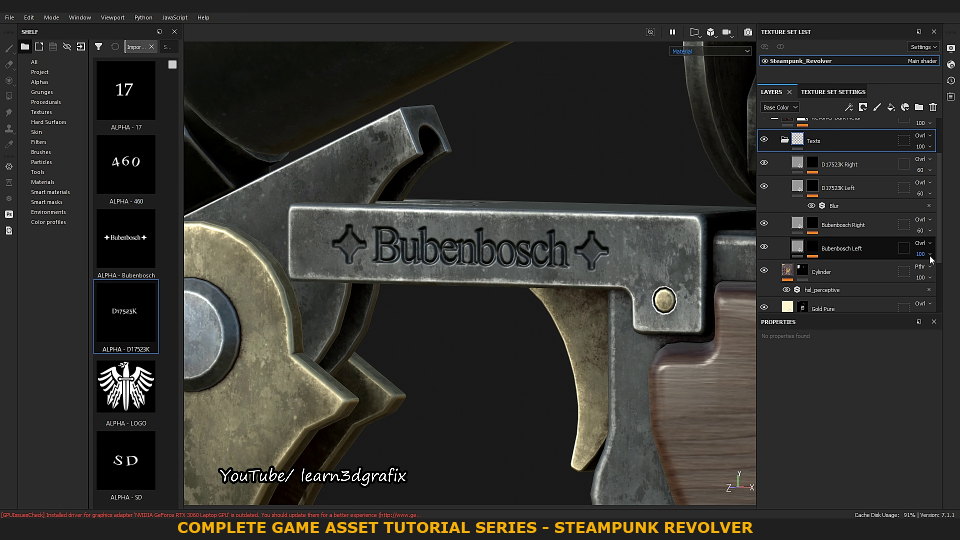
key(ctrl+z)
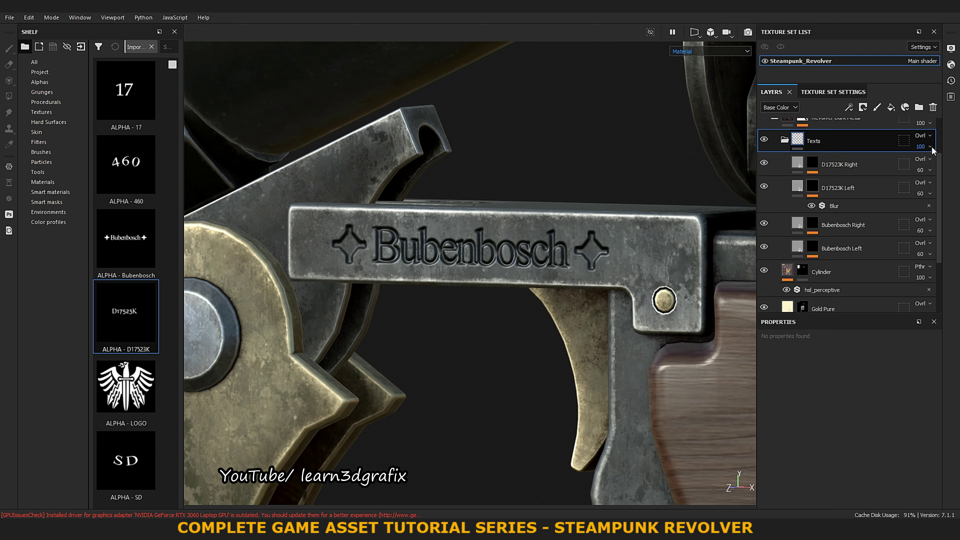
click(928, 137)
scroll(729, 235, down, 5)
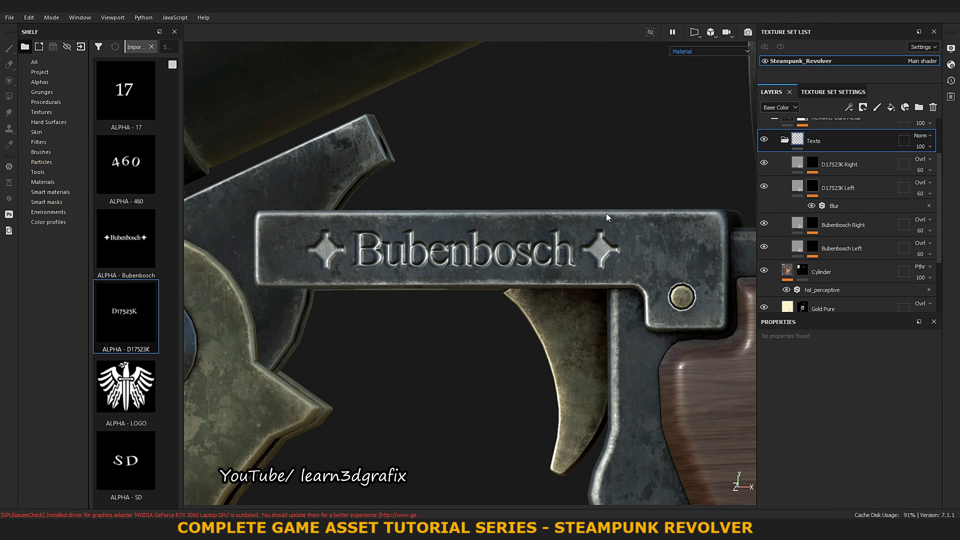
mouse_move(605, 213)
alt+mouse_down()
mouse_move(377, 210)
mouse_move(505, 249)
mouse_move(567, 230)
alt+mouse_up()
click(929, 148)
drag(929, 164, 957, 166)
scroll(496, 245, up, 5)
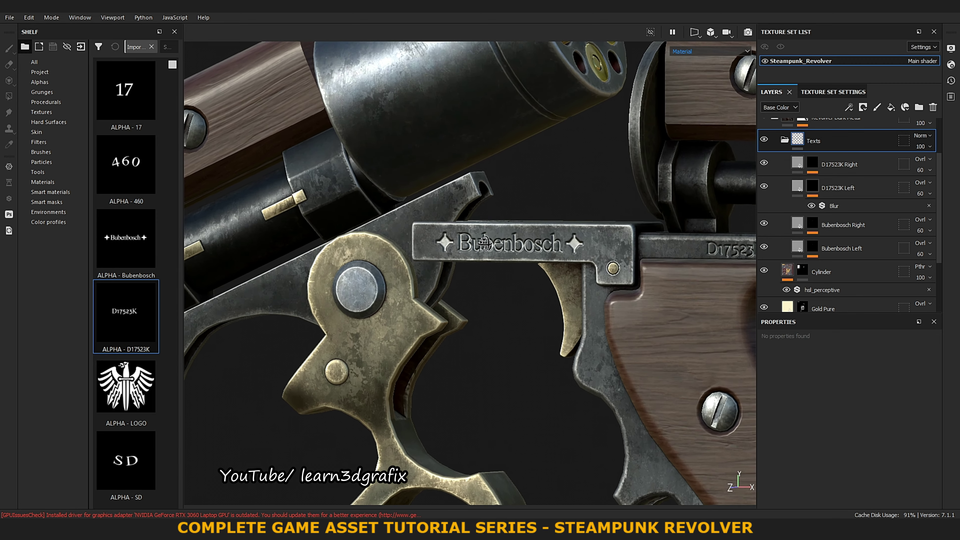
scroll(496, 245, down, 5)
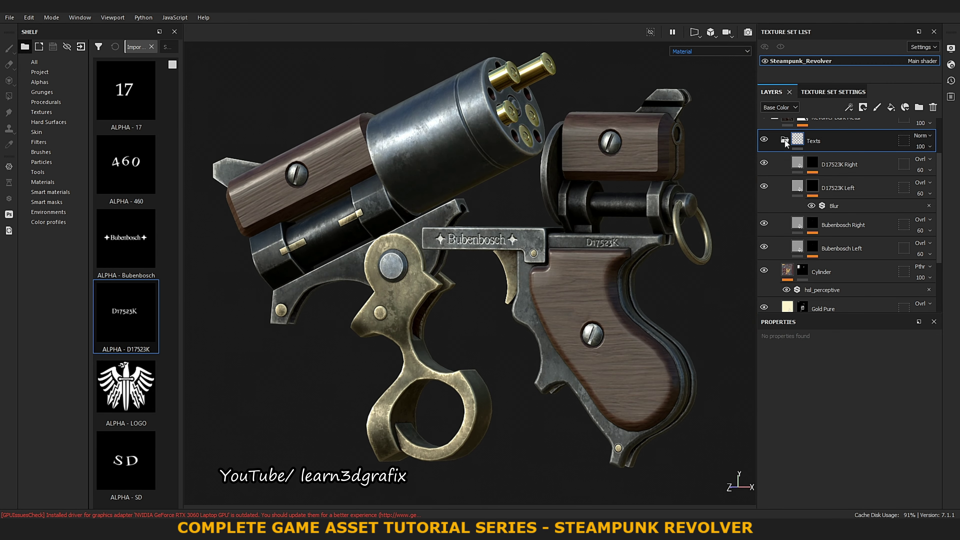
Step: Collapse the Texts and Revolver Dark Metal groups and switch to the 2D/3D view
click(784, 140)
click(775, 176)
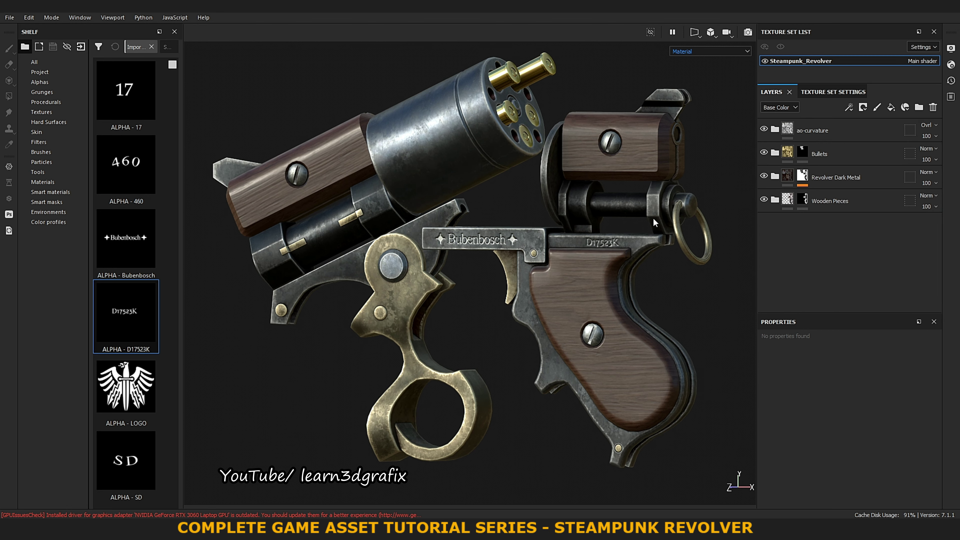
alt+drag(654, 223, 511, 221)
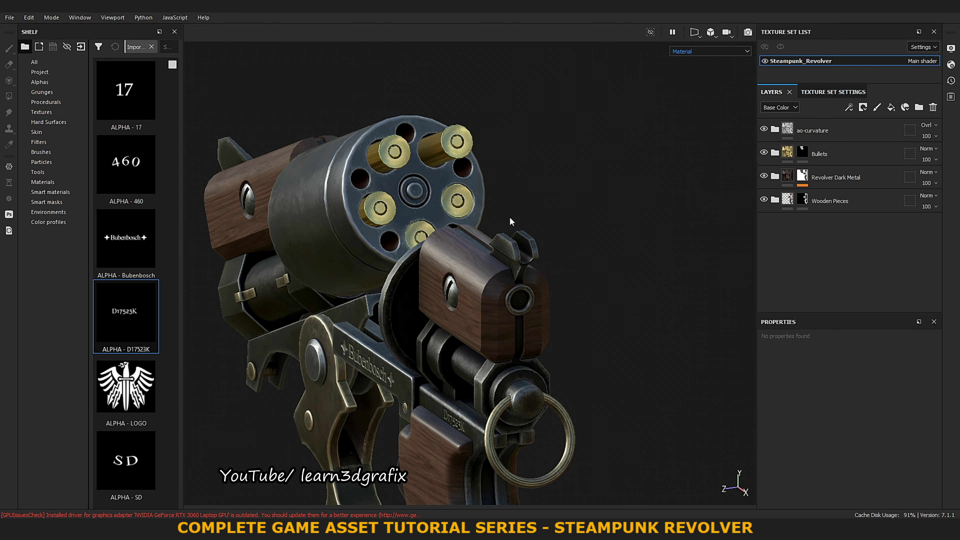
click(694, 32)
click(710, 50)
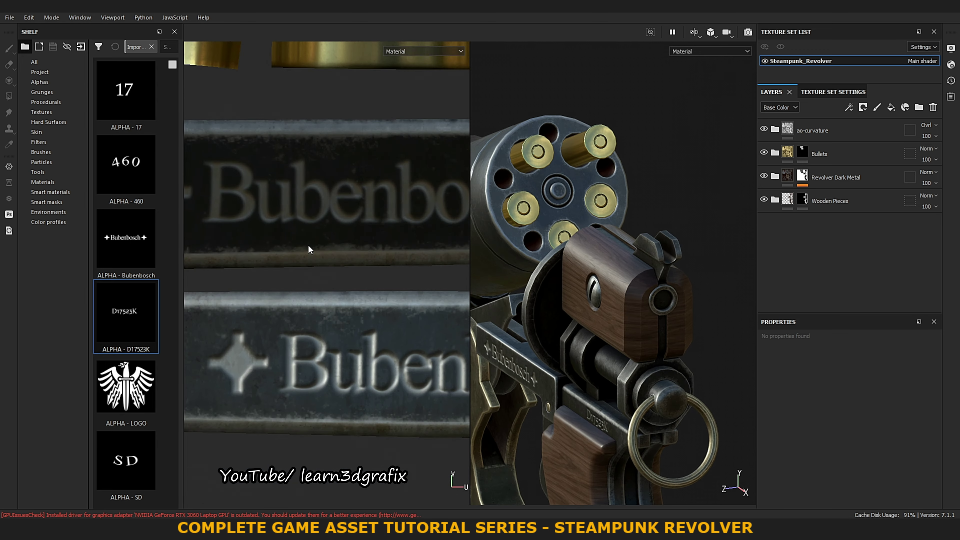
scroll(308, 246, down, 8)
scroll(302, 228, up, 10)
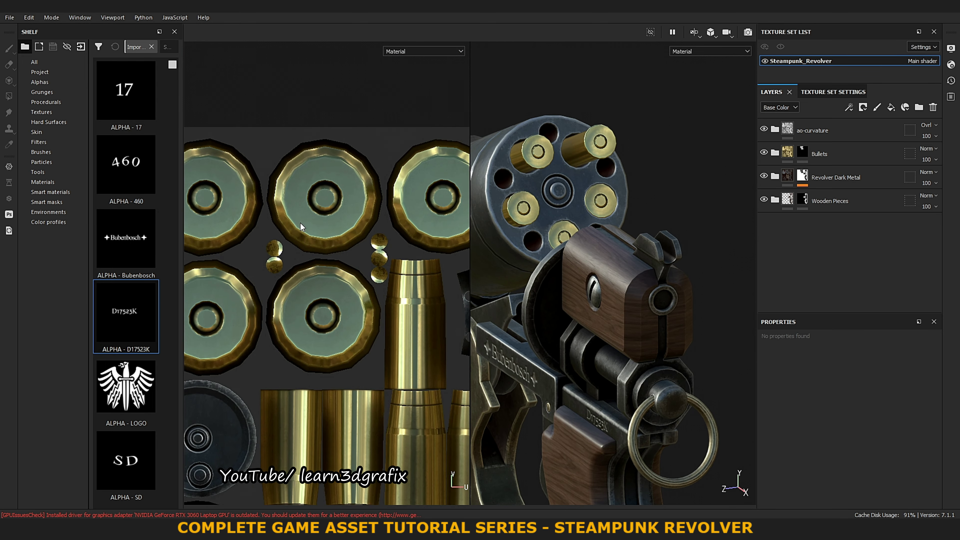
scroll(303, 227, down, 3)
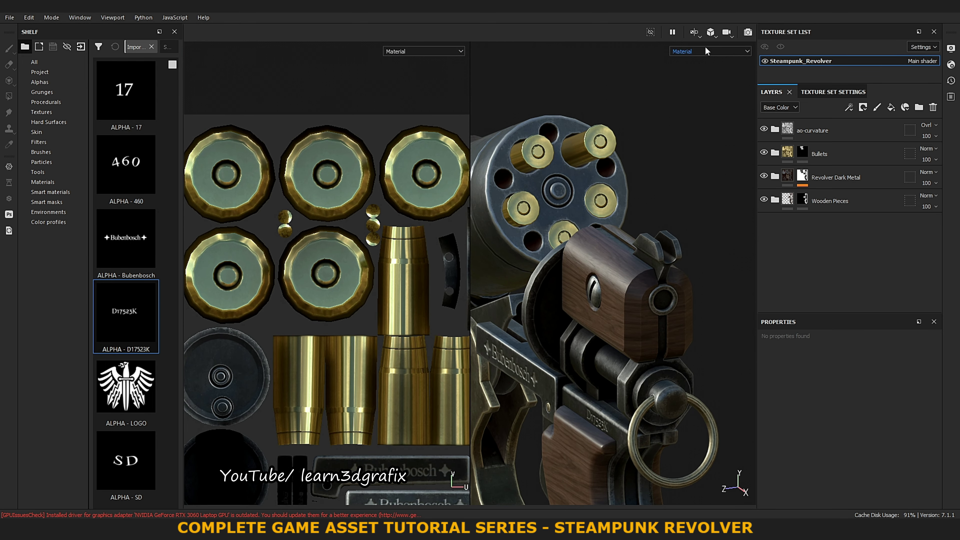
Step: Widen the 2D UV pane and frame the cylinder front-on in 3D
click(695, 33)
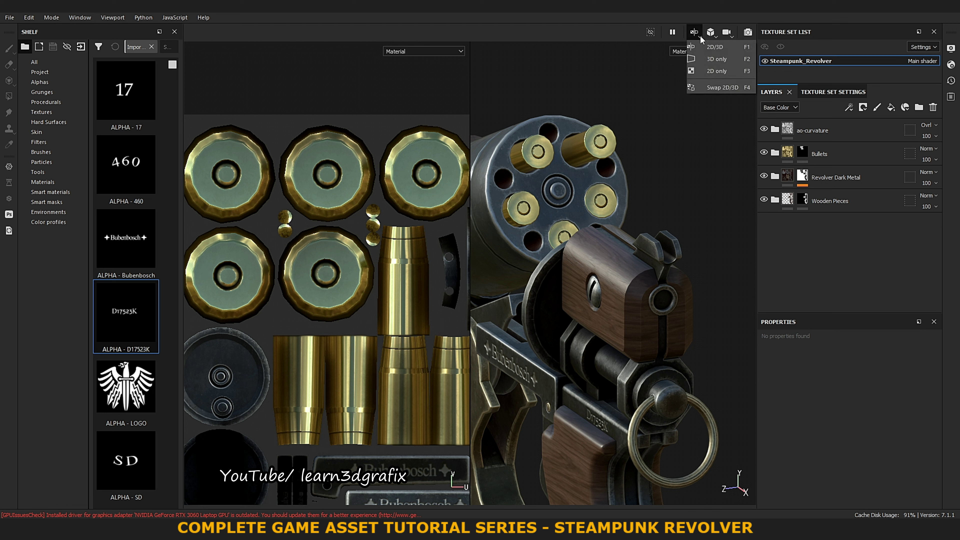
scroll(340, 238, down, 2)
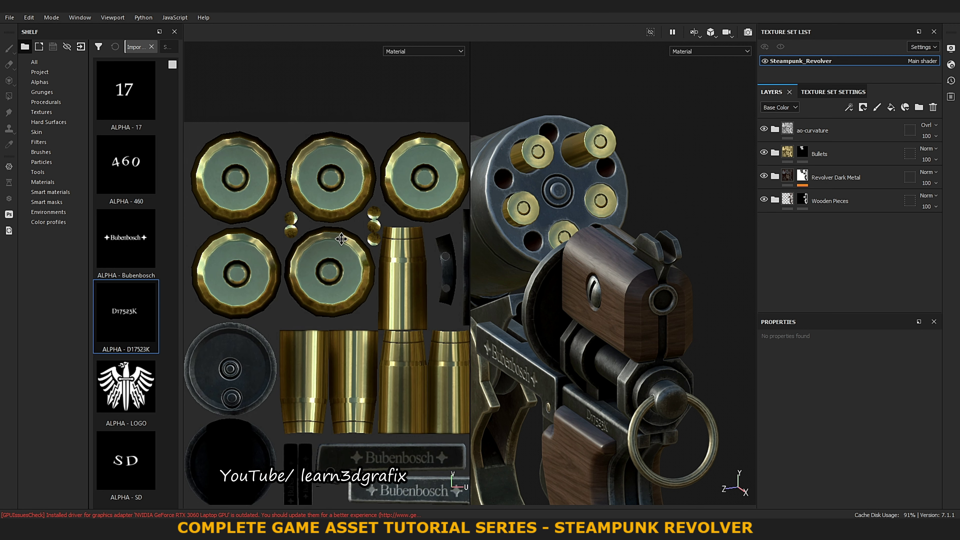
middle_drag(341, 238, 340, 241)
alt+drag(604, 201, 566, 201)
drag(469, 264, 537, 264)
scroll(642, 204, up, 5)
alt+middle_drag(643, 211, 623, 204)
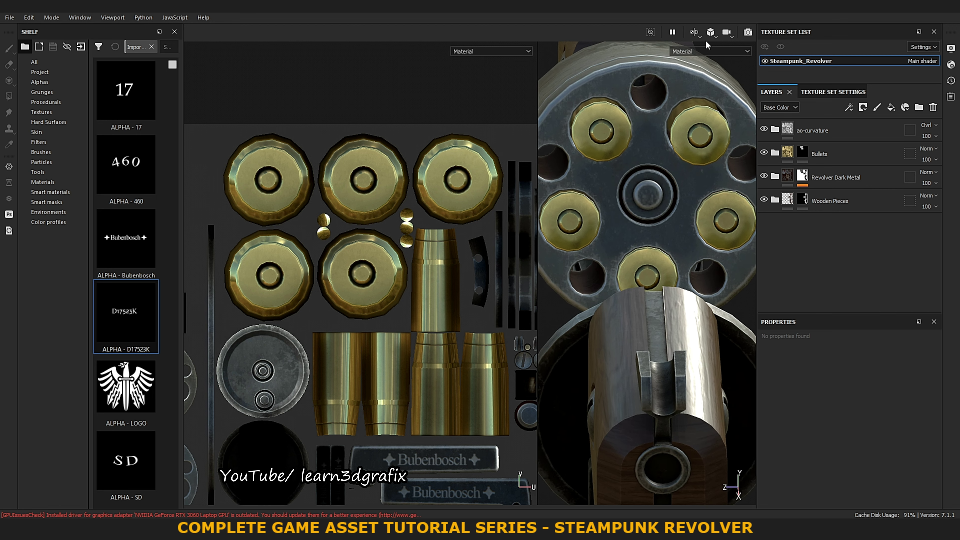
click(710, 32)
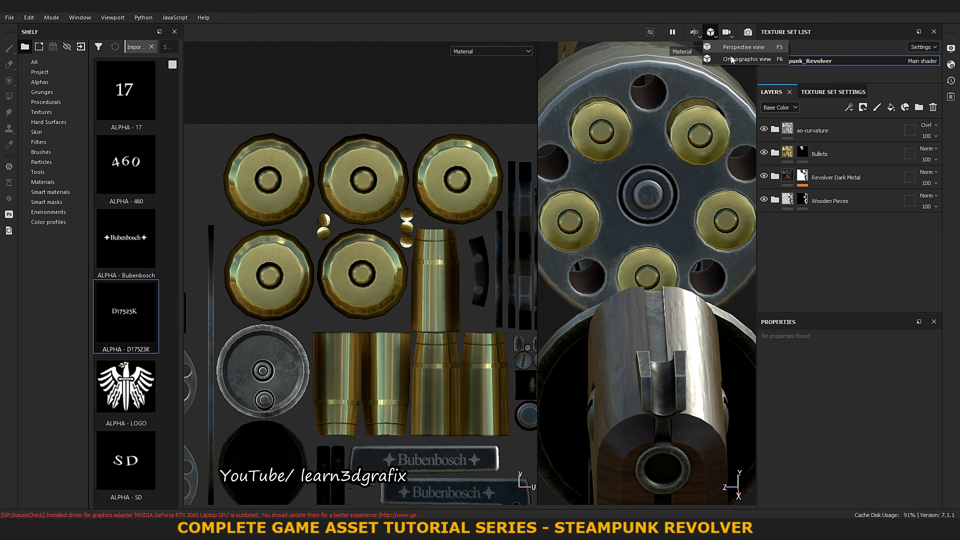
Step: Expand the layer groups and copy the D17523K Right text layer
click(787, 153)
click(775, 154)
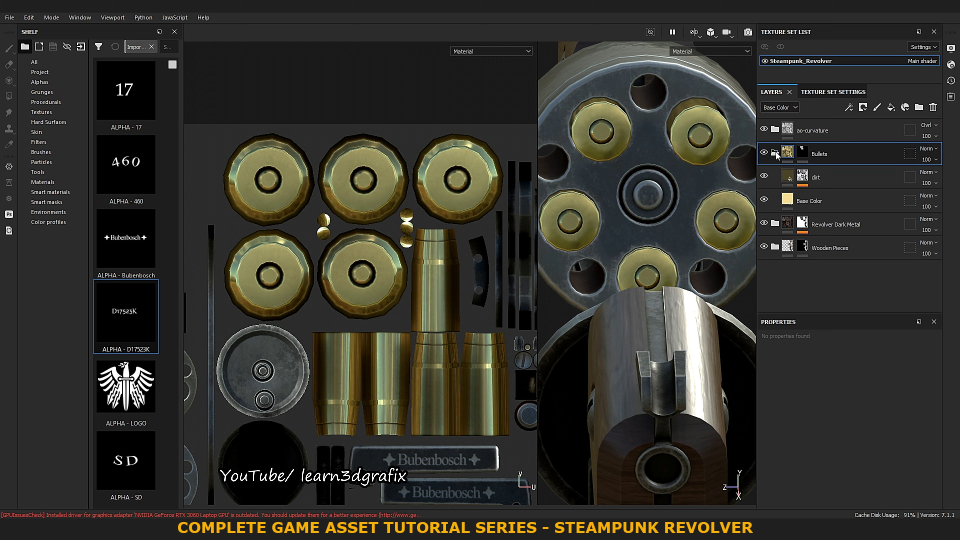
click(774, 223)
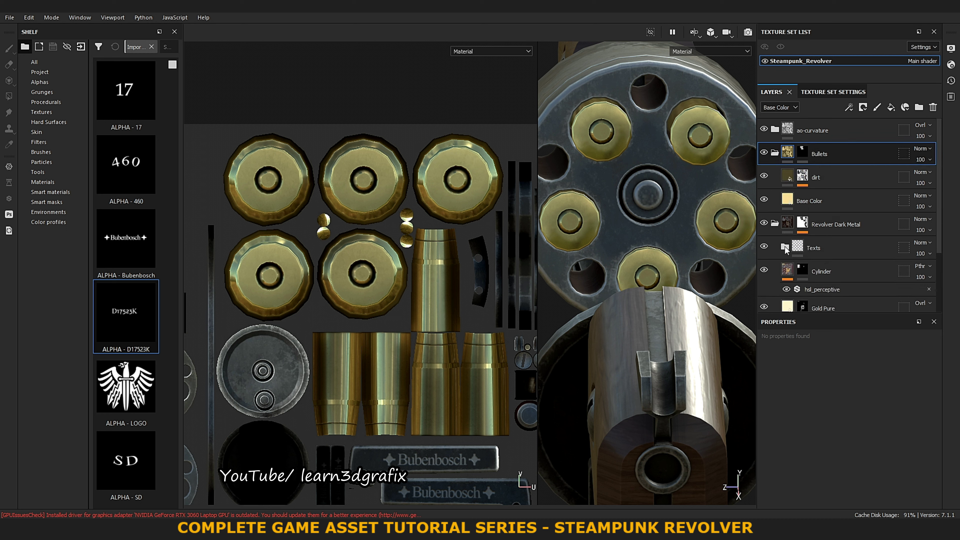
click(785, 248)
click(839, 271)
right_click(839, 271)
key(Escape)
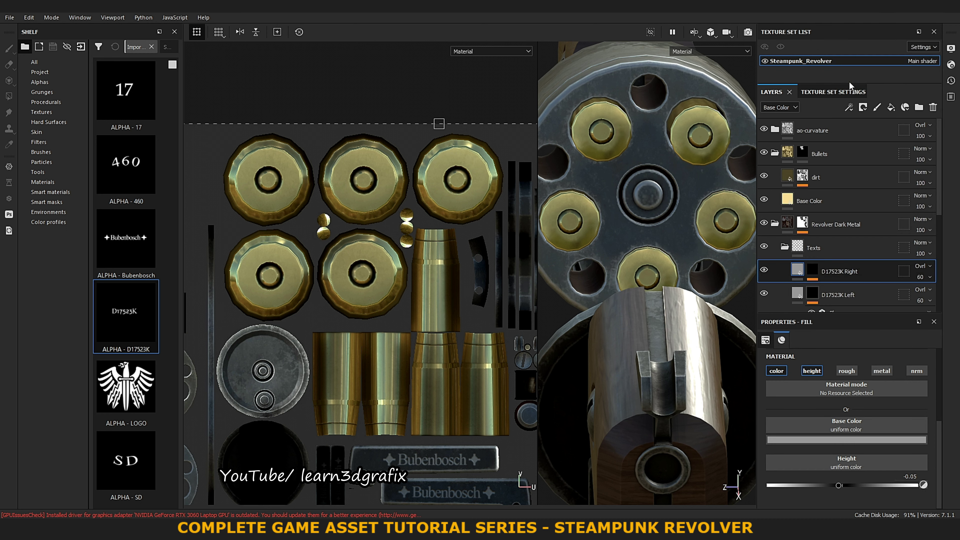
click(774, 223)
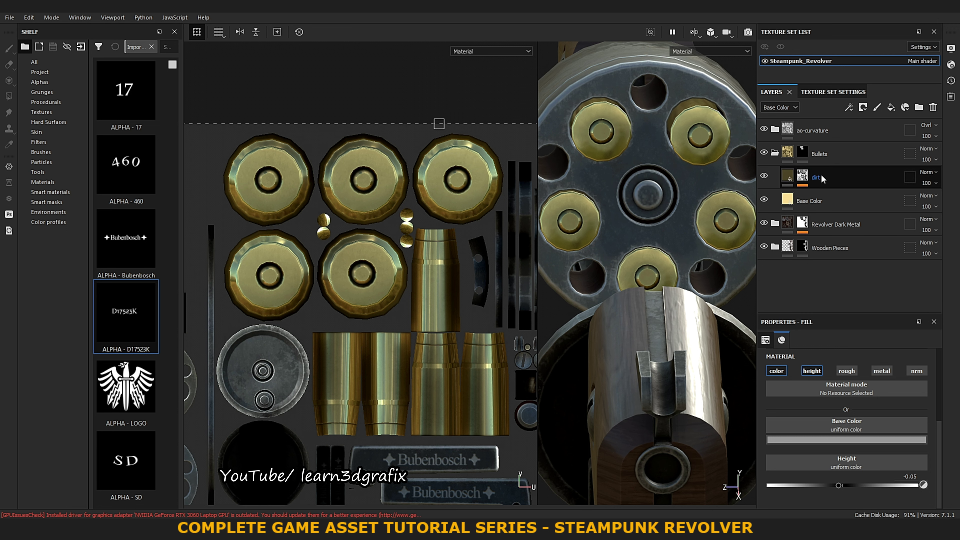
Step: Add a new folder named Text inside the Bullets group
click(823, 179)
click(919, 107)
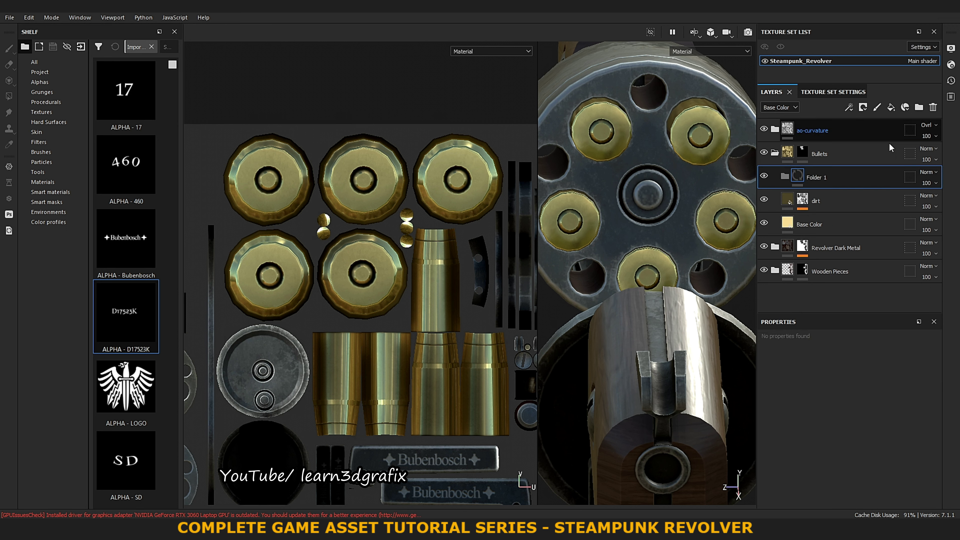
double_click(816, 177)
key(Caps_Lock)
text(Text)
key(Return)
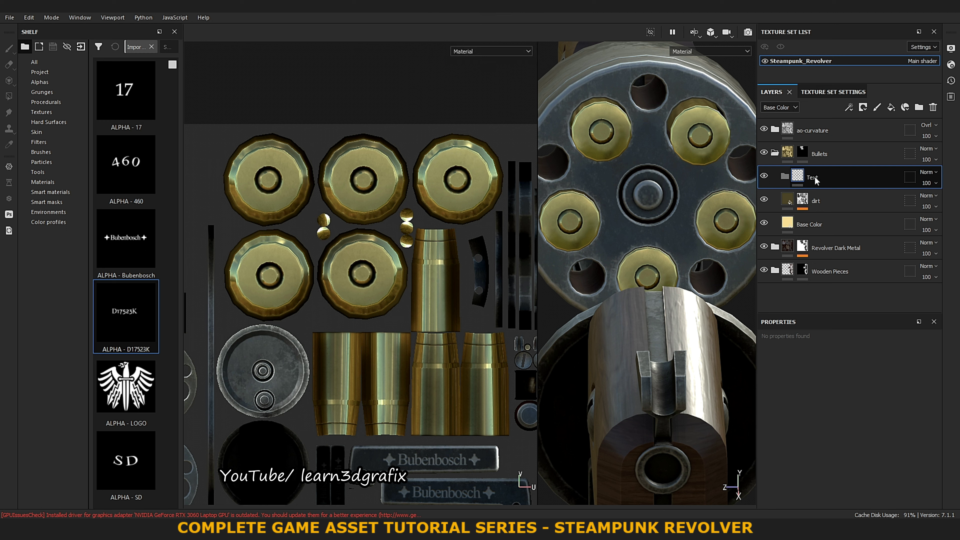
Step: Paste the copied layer into the Text folder and rename it 460 - 1
right_click(796, 174)
click(860, 241)
drag(799, 174, 834, 204)
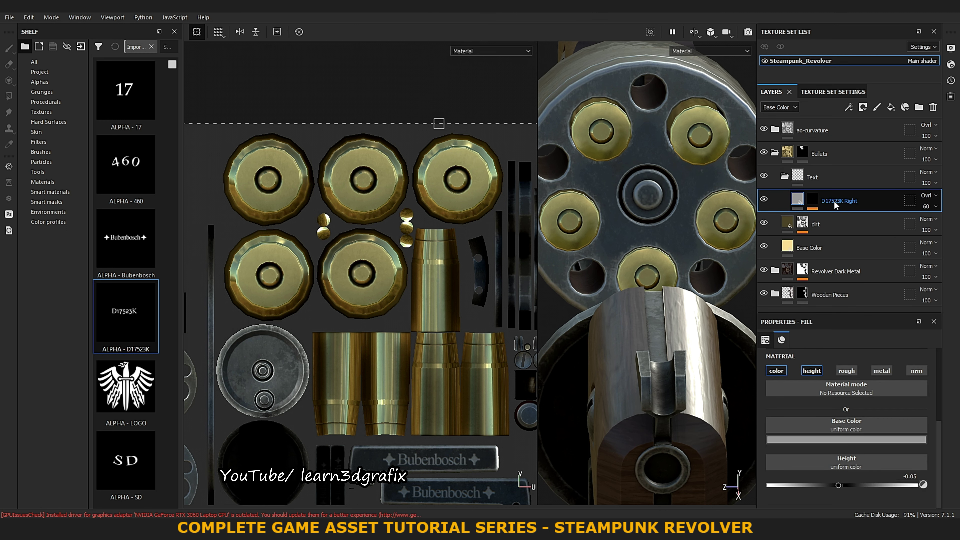
text(460 - 1)
key(Return)
Step: Load the ALPHA - 460 stamp as the brush shape for layer 460 - 1
right_click(811, 203)
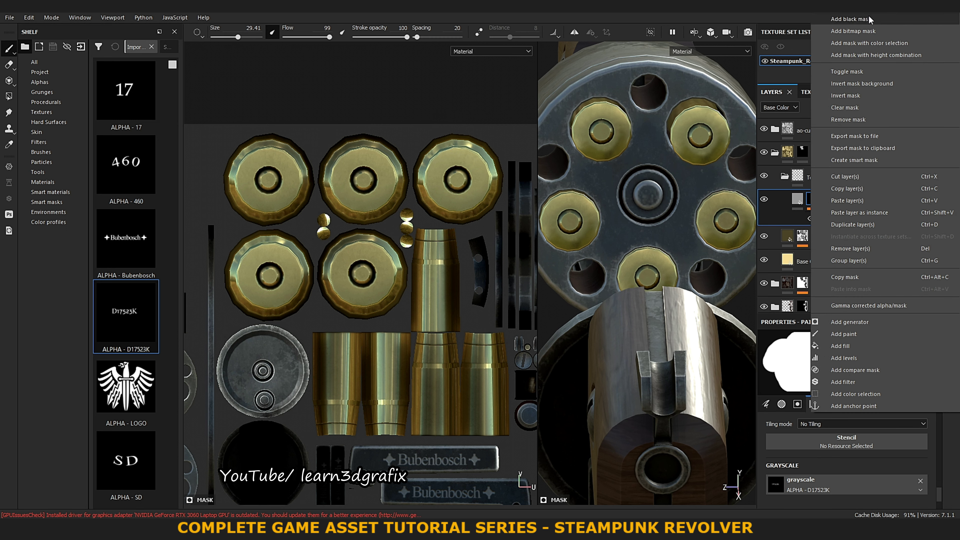
click(829, 202)
click(816, 203)
mouse_move(125, 162)
mouse_down()
mouse_move(740, 417)
mouse_move(846, 484)
mouse_up()
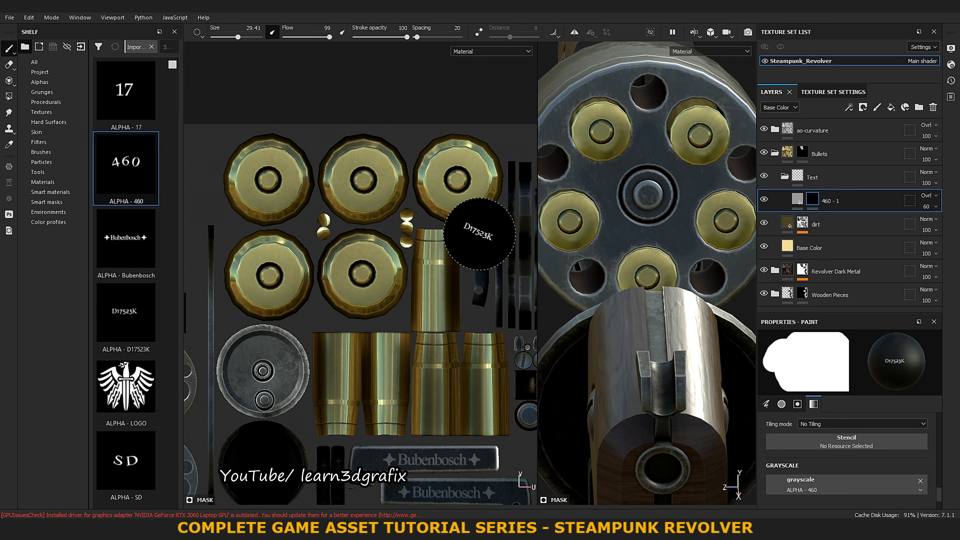
mouse_move(363, 158)
alt+mouse_down()
mouse_move(331, 172)
mouse_move(354, 147)
alt+mouse_up()
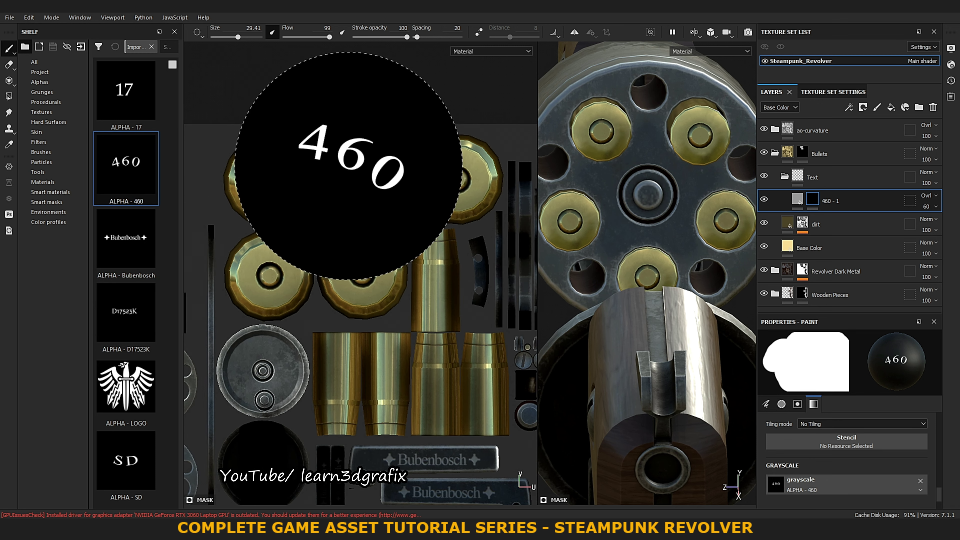
scroll(286, 162, down, 2)
scroll(341, 164, up, 5)
Step: Shrink the brush to primer size and stamp 460 onto one bullet cap
key(bracketleft)
key(bracketleft)
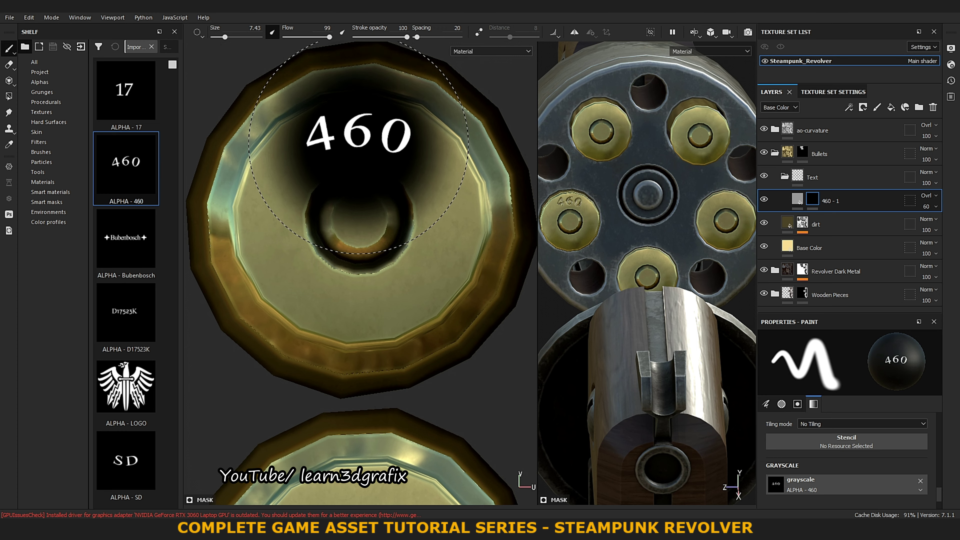
scroll(659, 228, up, 2)
scroll(659, 227, up, 2)
scroll(659, 228, up, 2)
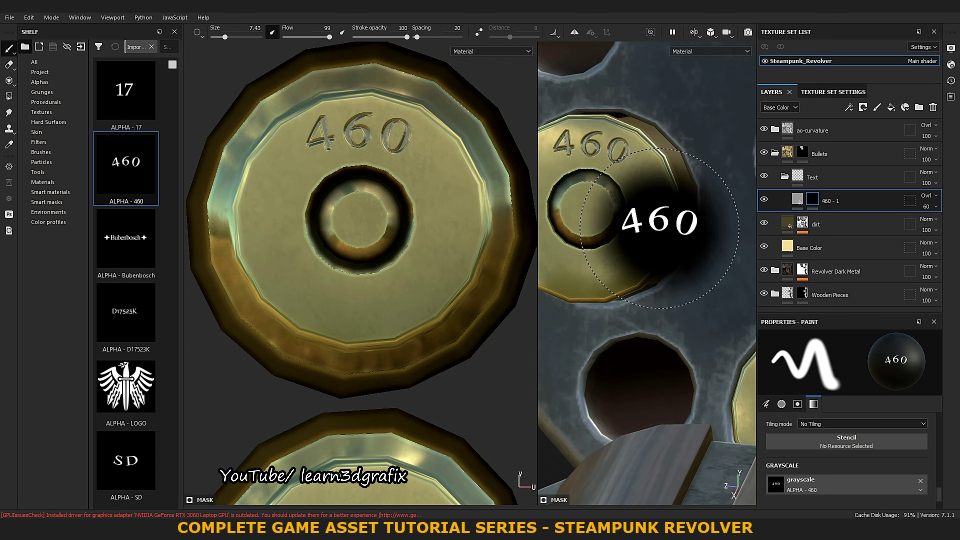
alt+drag(660, 228, 665, 193)
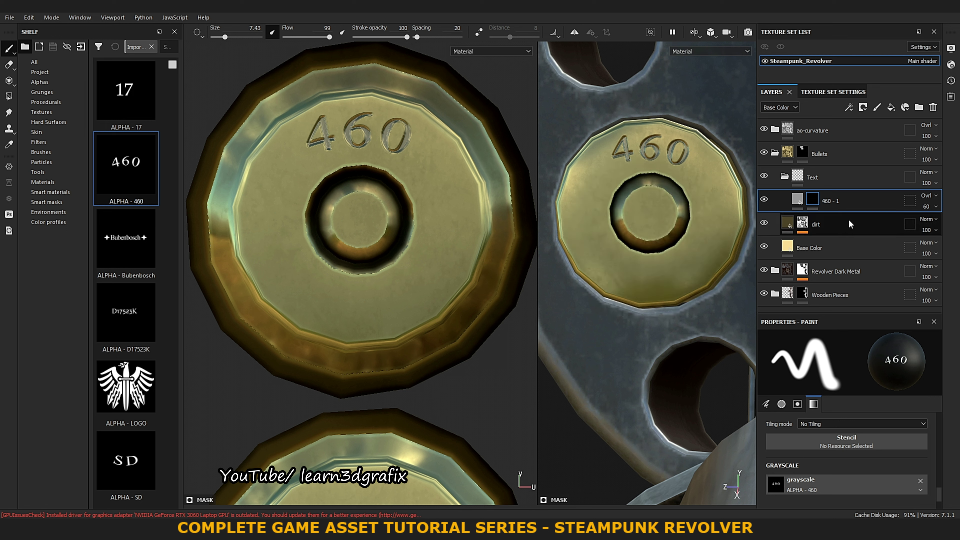
Step: Set layer 460 - 1 to Normal blending at 100 opacity
drag(949, 224, 959, 225)
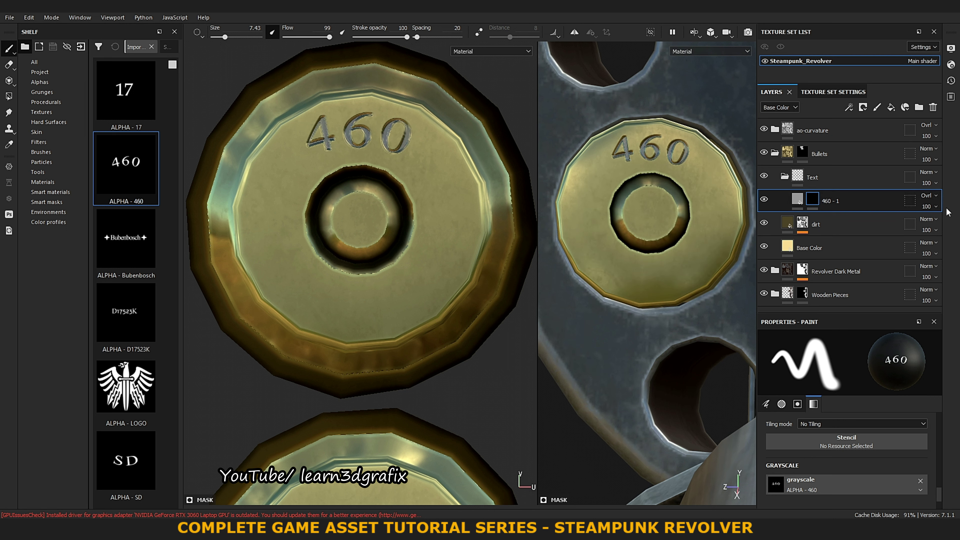
click(927, 195)
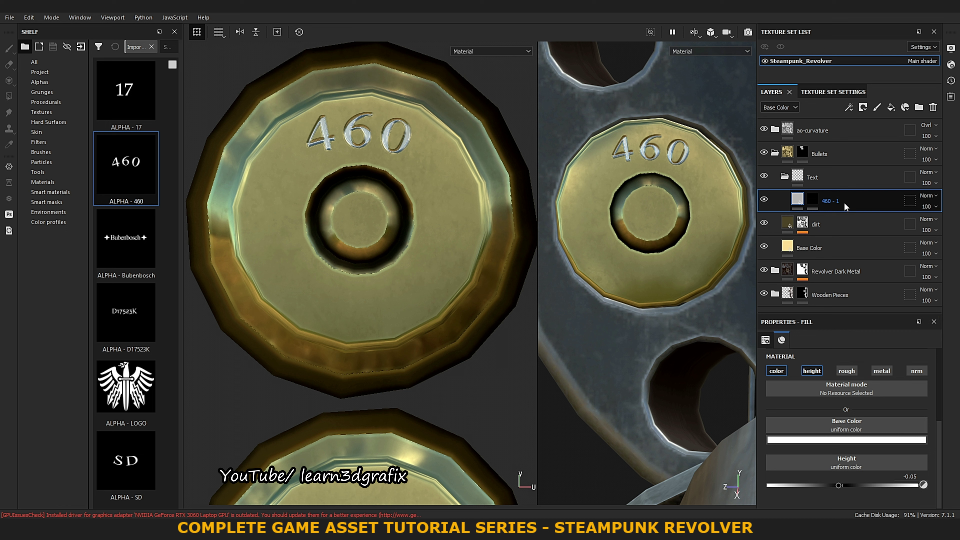
mouse_move(797, 199)
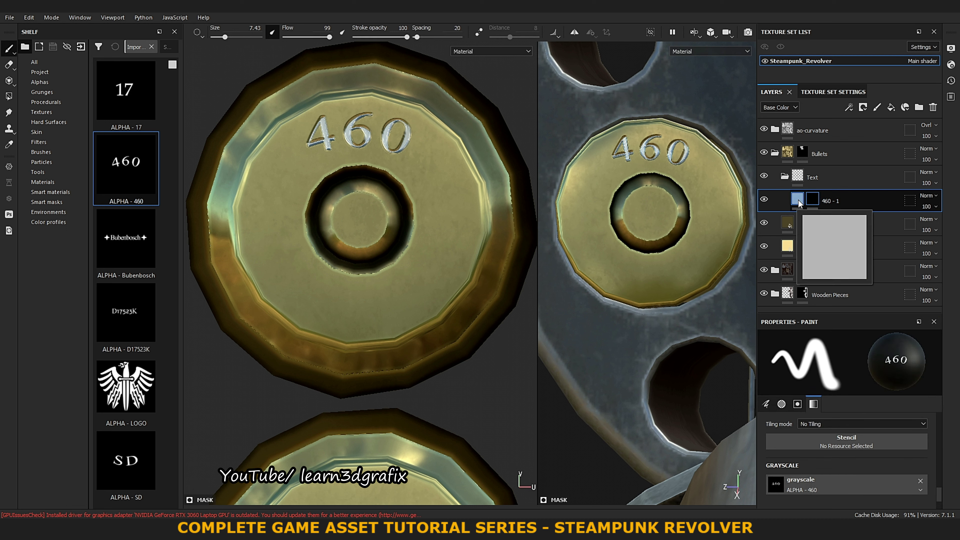
click(798, 204)
right_click(798, 203)
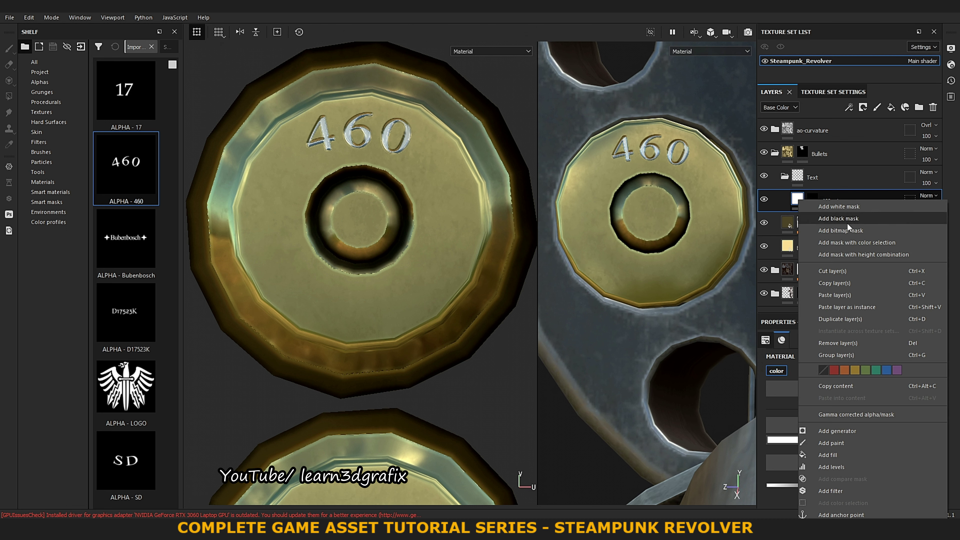
Step: Copy the 460 - 1 layer and paste the first duplicate
click(850, 283)
right_click(800, 204)
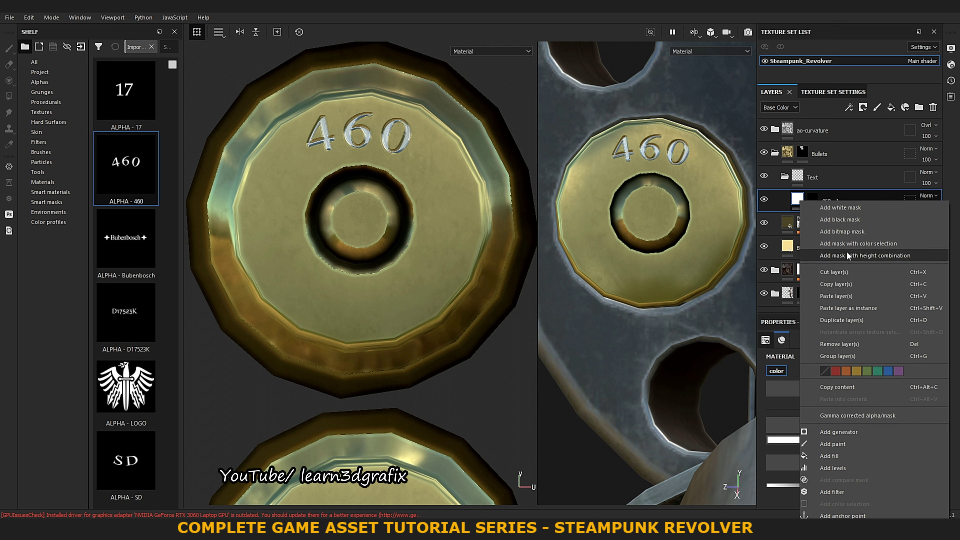
click(851, 296)
right_click(813, 197)
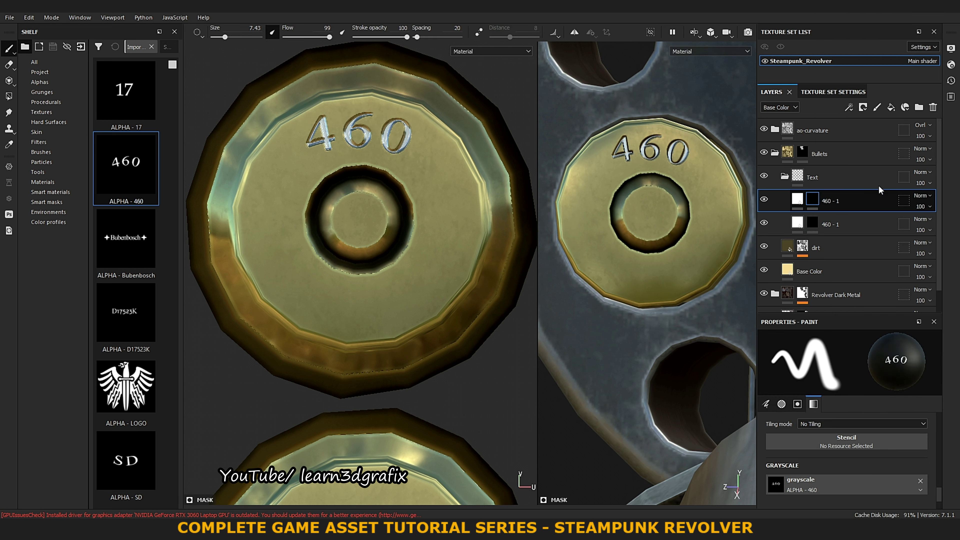
right_click(796, 198)
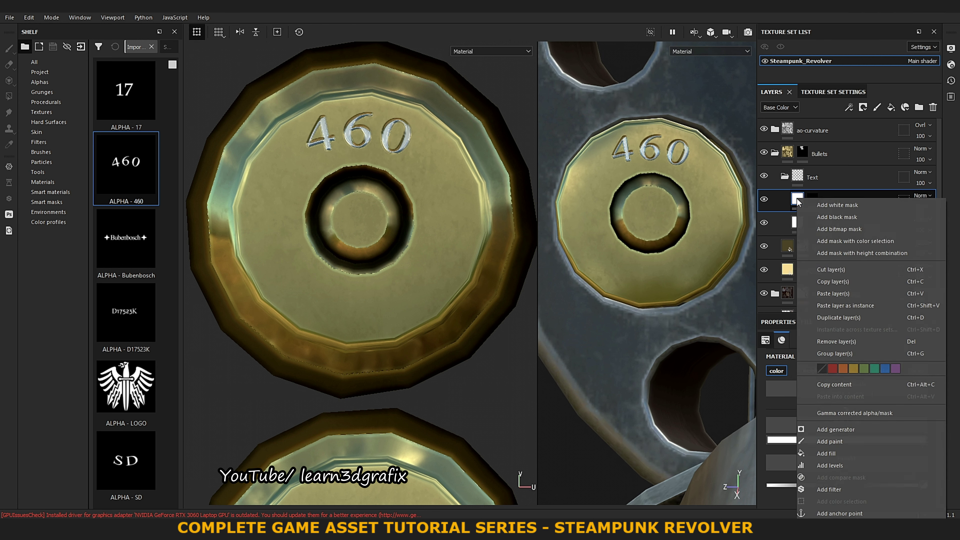
key(Escape)
Step: Paste three more copies of 460 - 1, giving five layers in total
right_click(798, 200)
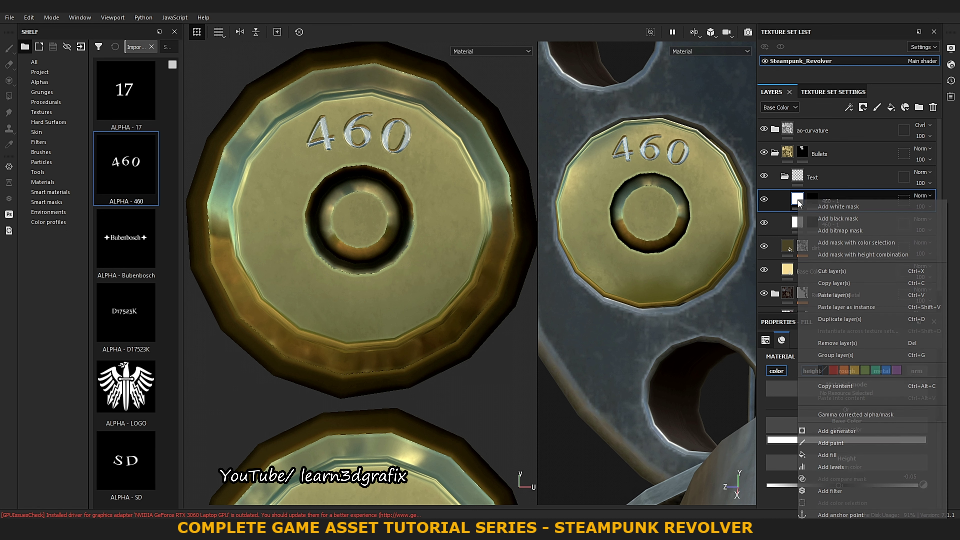
click(839, 293)
right_click(796, 199)
click(834, 253)
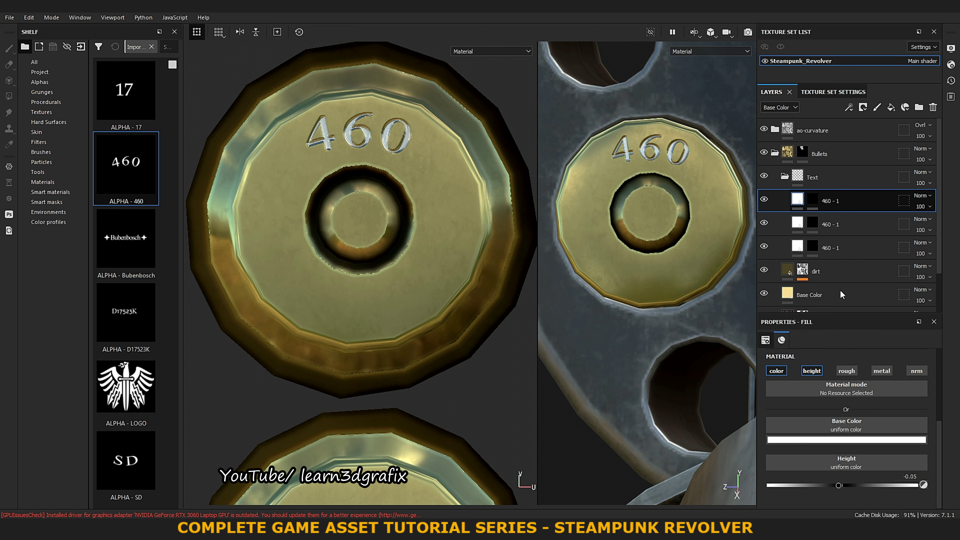
right_click(795, 199)
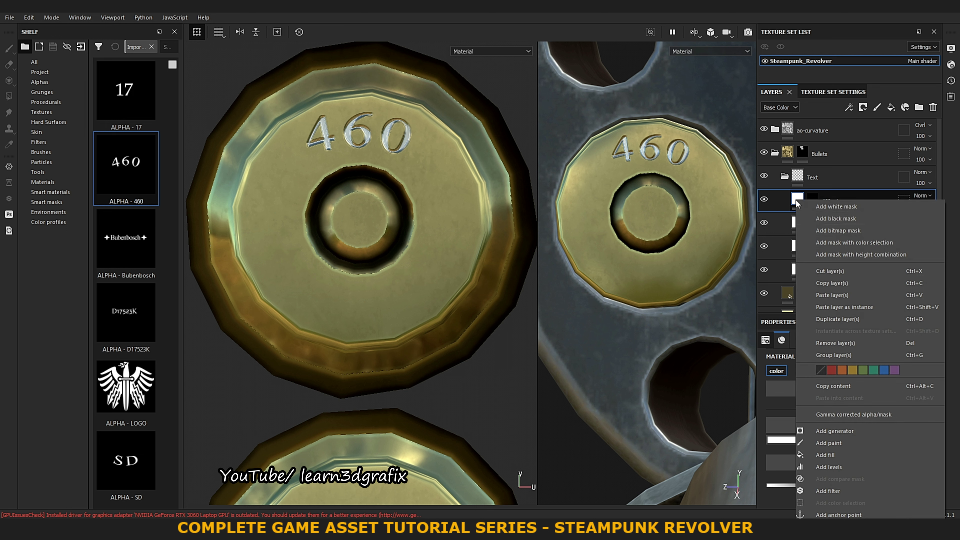
click(844, 283)
scroll(603, 218, down, 3)
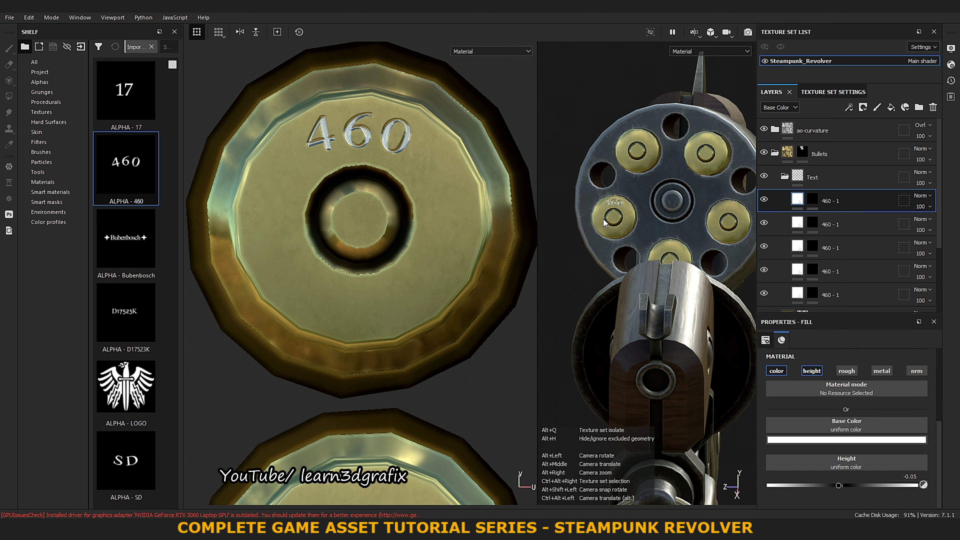
scroll(602, 219, up, 3)
scroll(842, 227, down, 2)
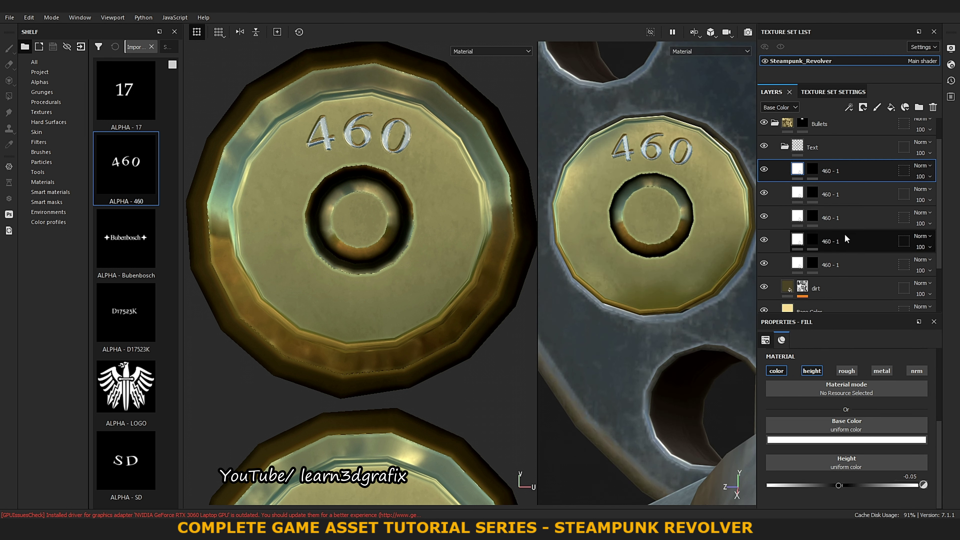
Step: Renumber the duplicated layers 460 - 2, 460 - 3, 460 - 4 and 460 - 5
double_click(834, 241)
text(2)
double_click(841, 218)
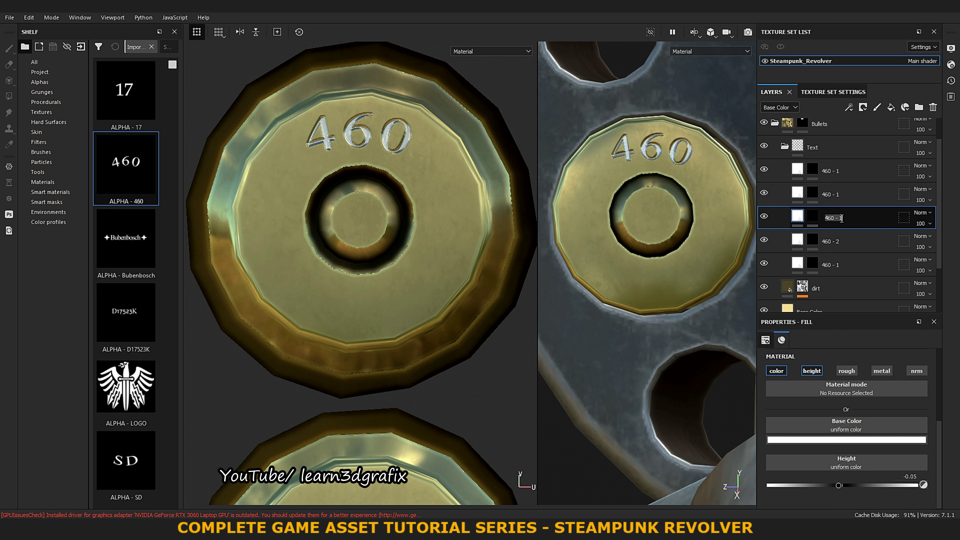
text(3)
double_click(844, 195)
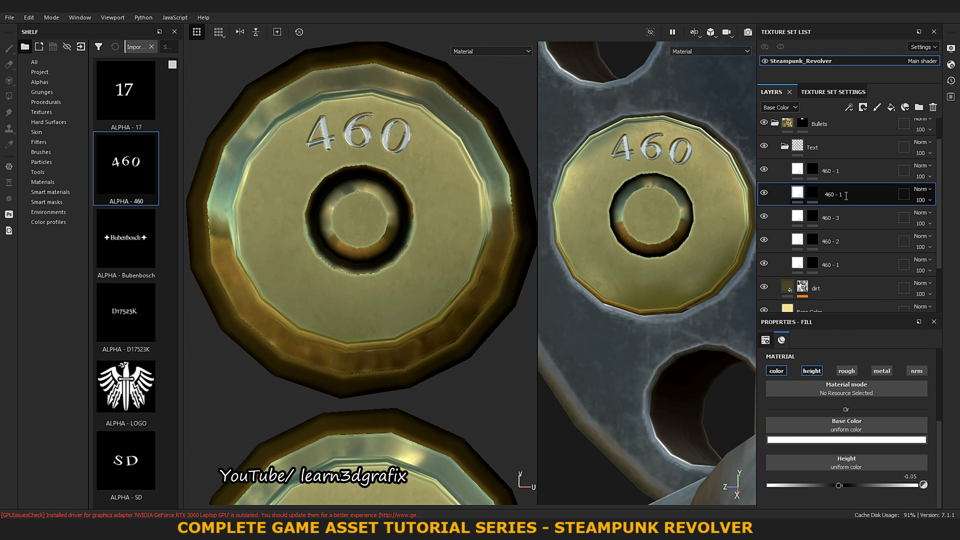
text(4)
double_click(843, 171)
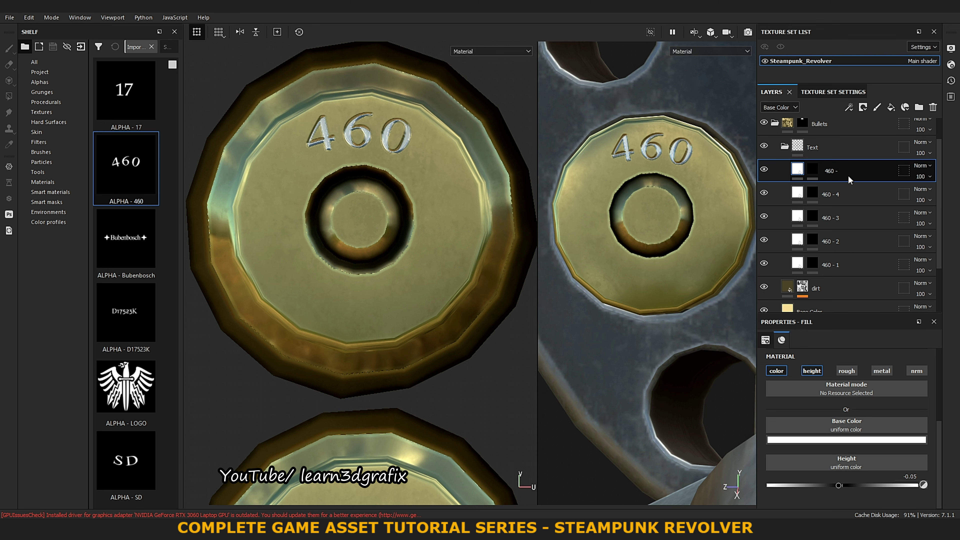
text(5)
click(812, 239)
Step: Undo the misplaced 460 stamp and re-stamp a horizontal 460 on the top bullet primer
key(1)
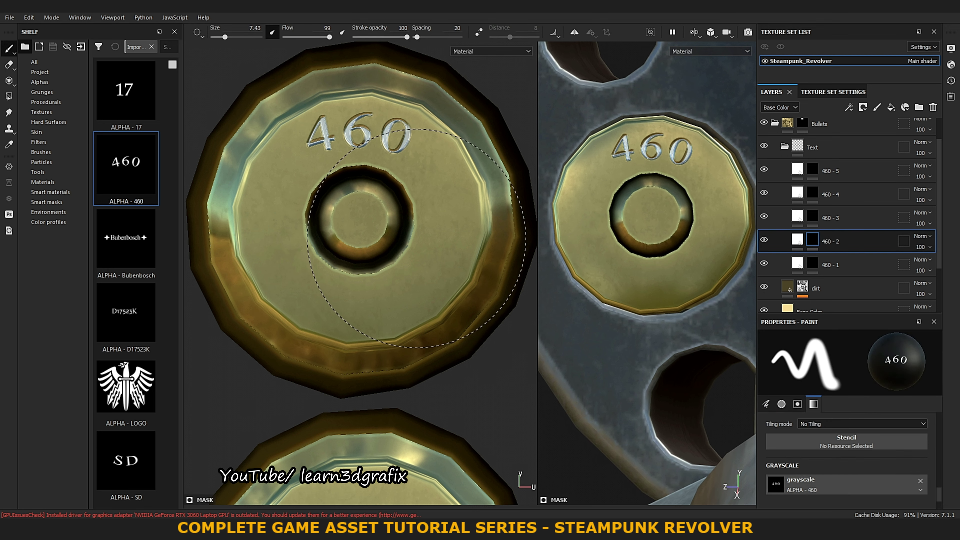
scroll(345, 234, down, 3)
scroll(374, 287, up, 4)
scroll(348, 273, up, 2)
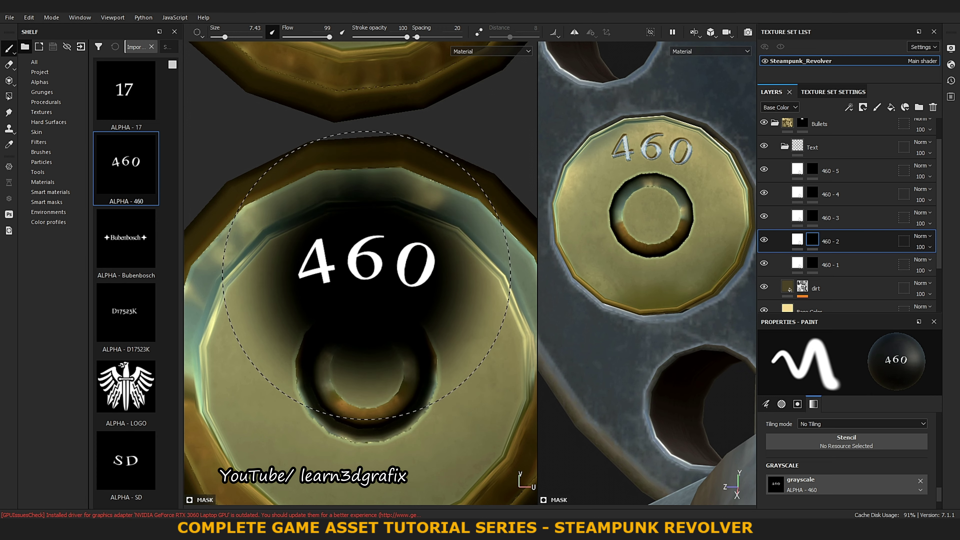
scroll(616, 283, down, 3)
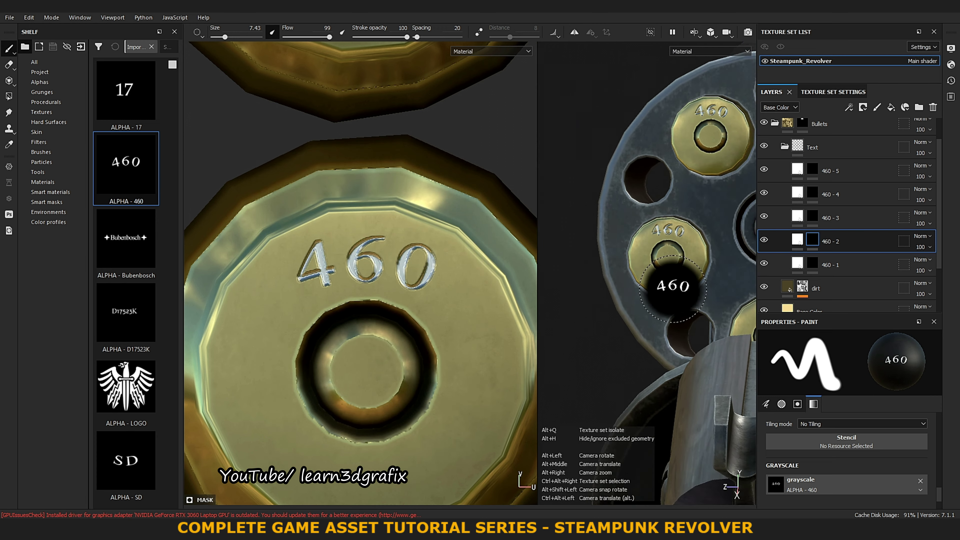
mouse_move(614, 278)
alt+mouse_down()
mouse_move(579, 285)
mouse_move(596, 299)
alt+mouse_up()
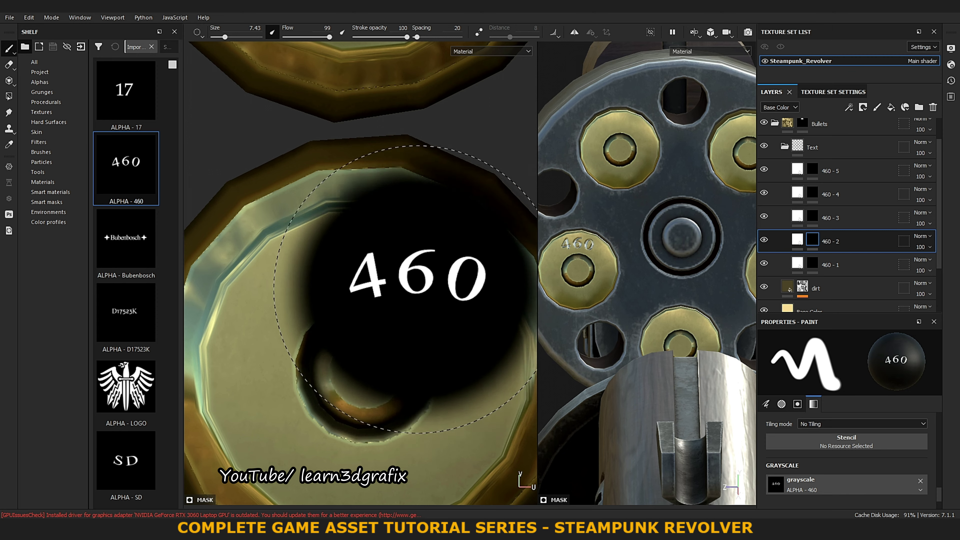
key(ctrl+z)
ctrl+drag(376, 237, 400, 237)
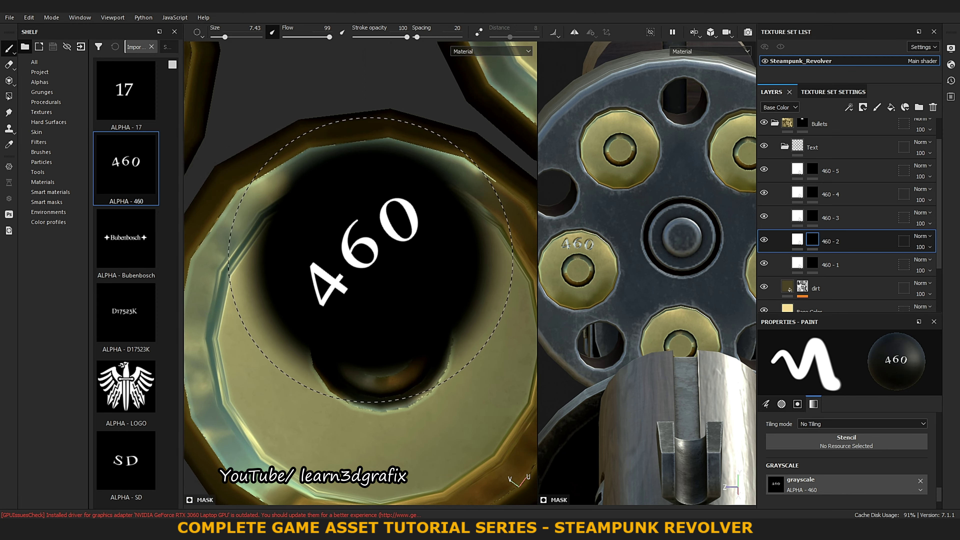
click(375, 237)
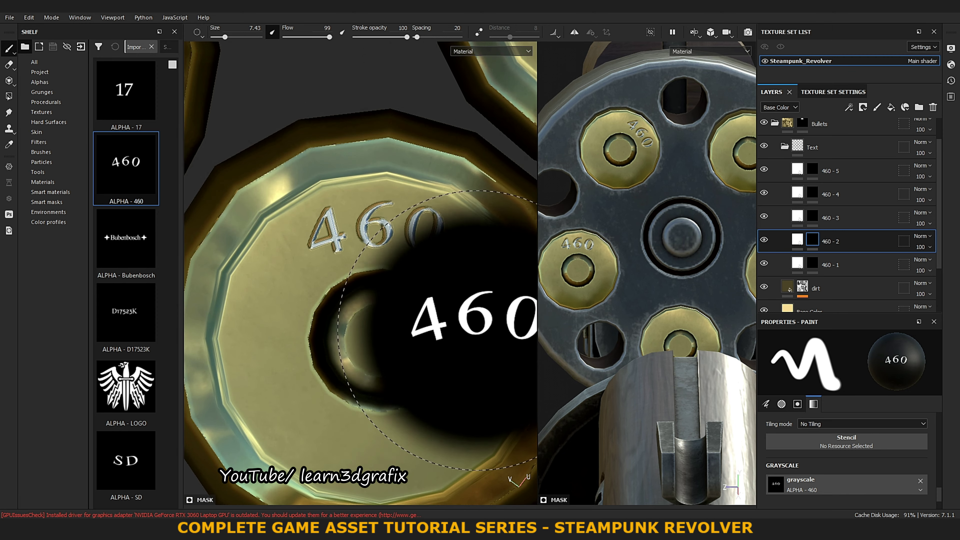
Step: On the 460 - 3 mask, stamp a rotated 460 onto the next bullet primer
scroll(366, 218, down, 3)
middle_drag(366, 218, 384, 230)
scroll(383, 231, up, 3)
ctrl+drag(383, 230, 408, 231)
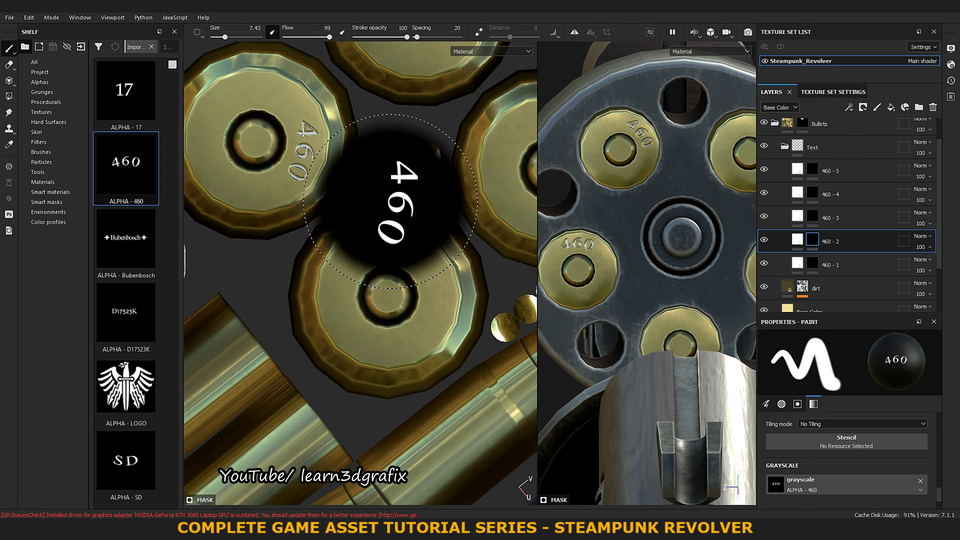
scroll(383, 231, up, 3)
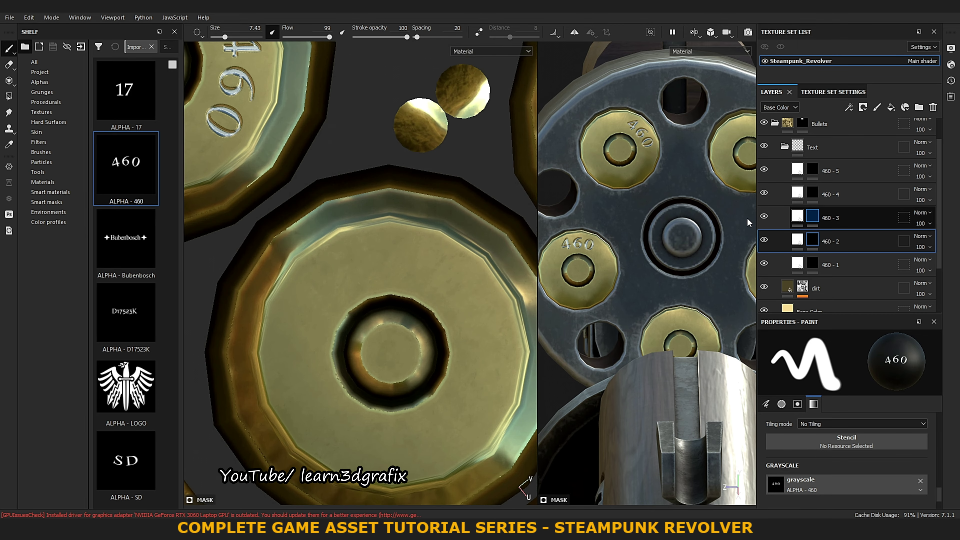
click(830, 218)
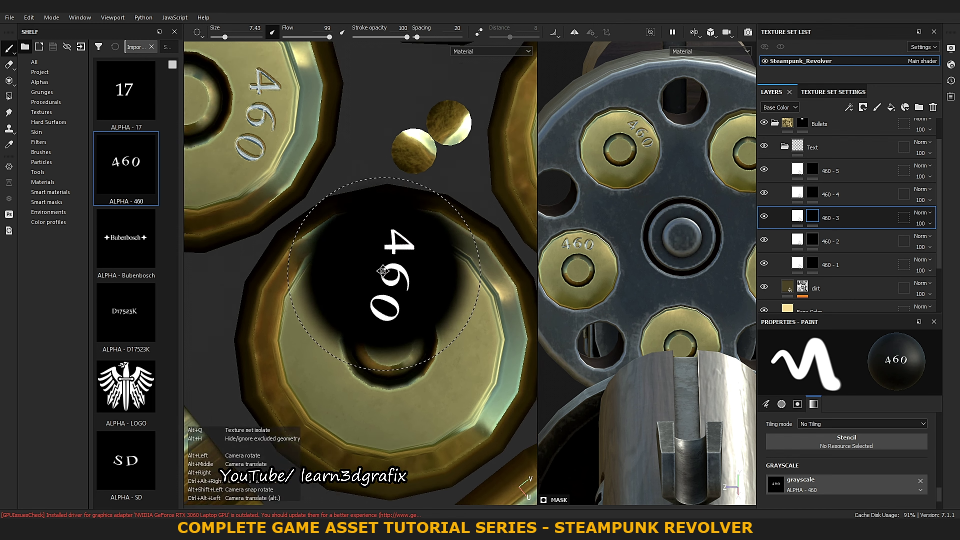
scroll(382, 242, up, 3)
mouse_move(385, 215)
ctrl+mouse_down()
mouse_move(357, 197)
mouse_move(372, 196)
ctrl+mouse_up()
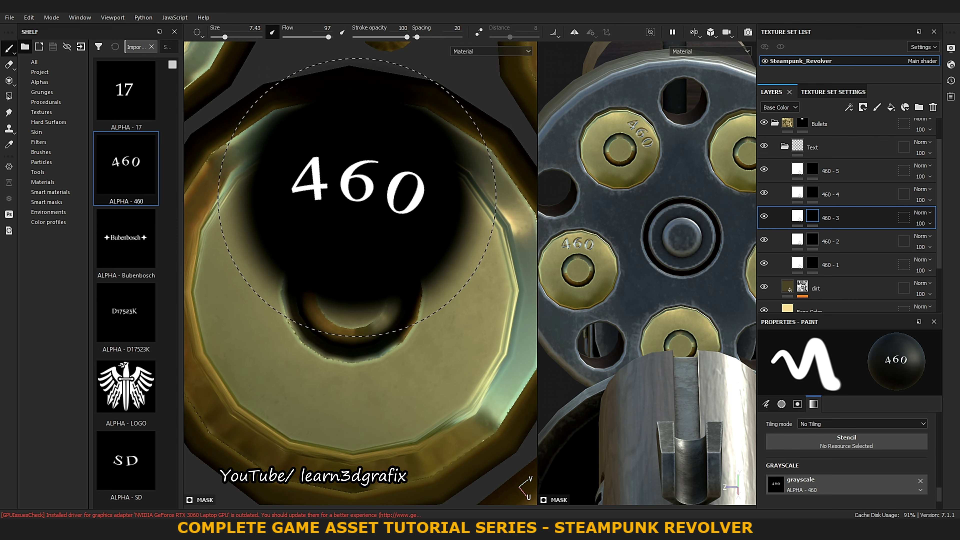
click(357, 197)
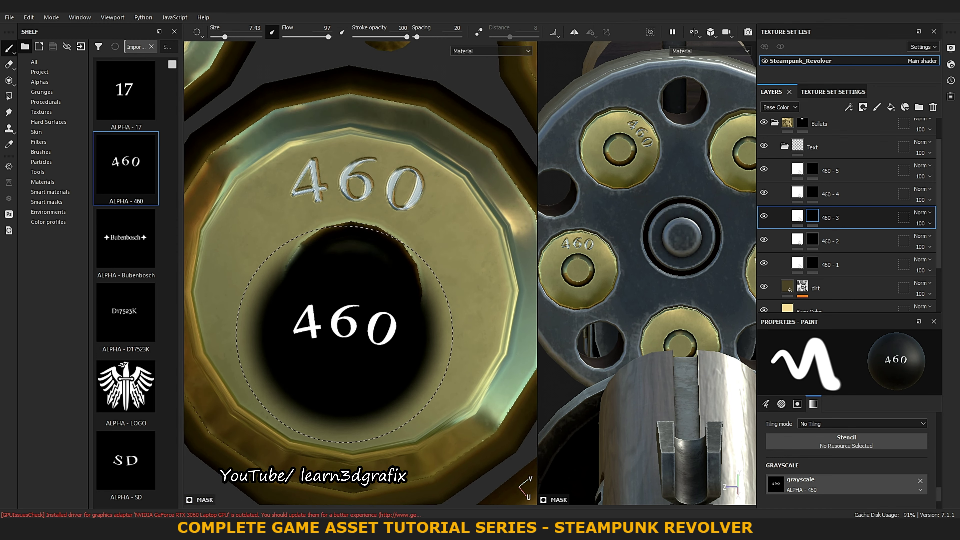
middle_drag(696, 203, 627, 146)
Step: On the 460 - 4 mask, stamp a rotated 460 onto another bullet primer
click(830, 194)
scroll(378, 227, down, 5)
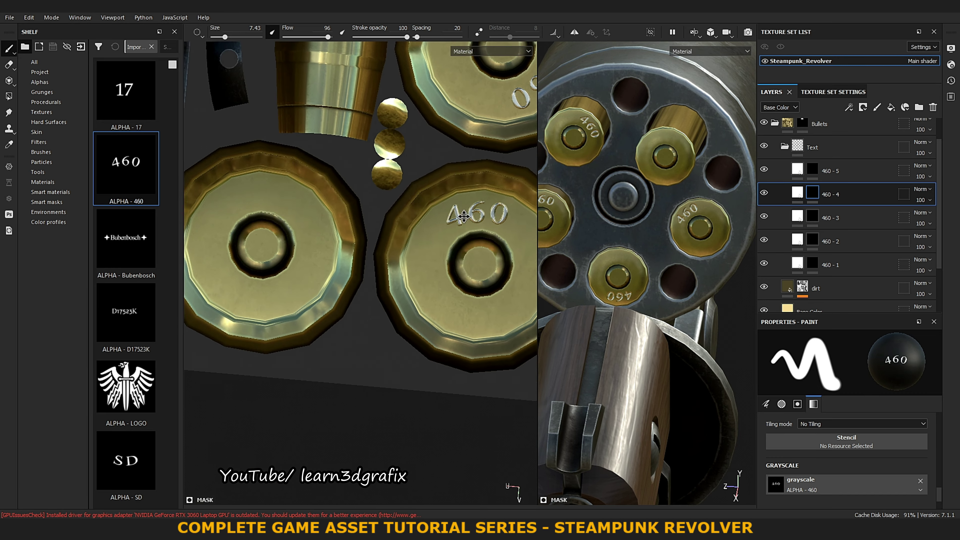
scroll(378, 182, up, 6)
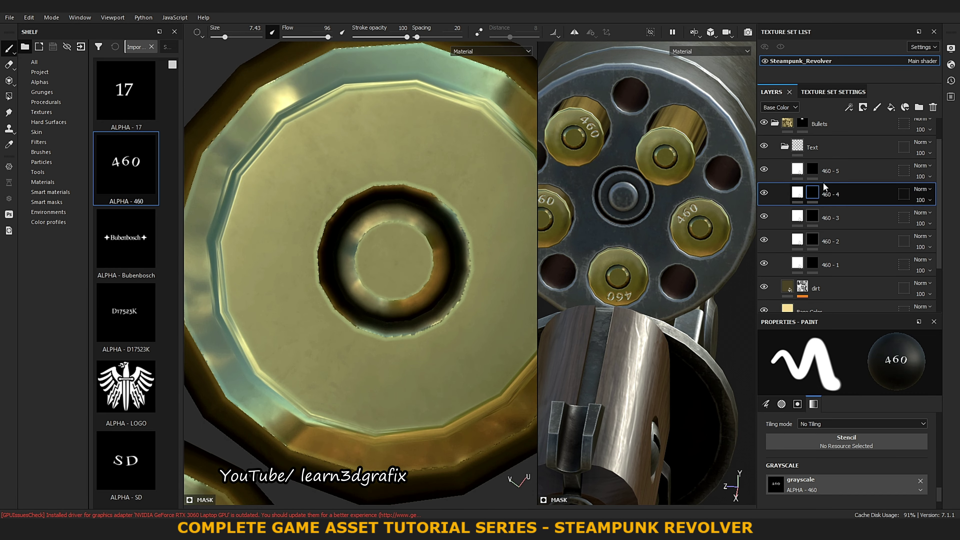
scroll(336, 174, down, 2)
ctrl+drag(363, 162, 368, 166)
click(380, 163)
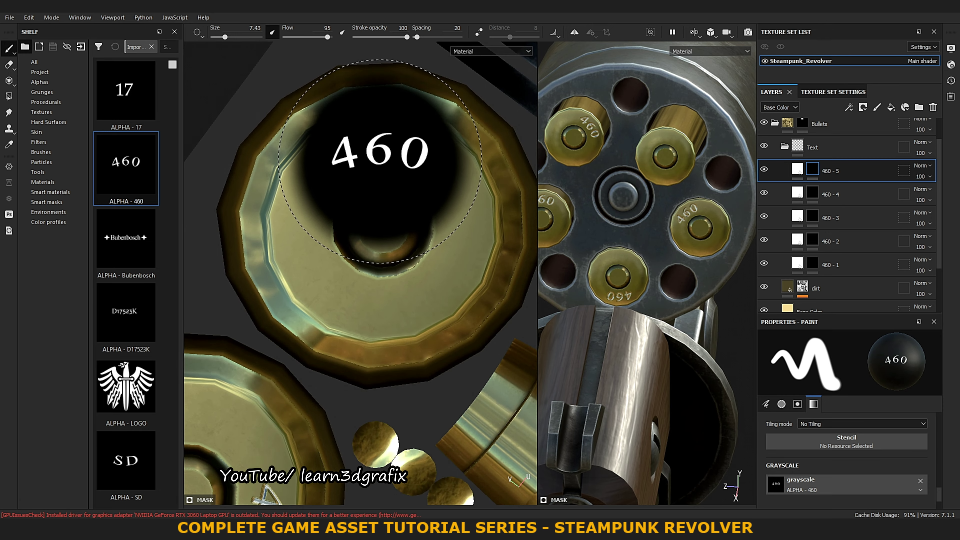
alt+drag(605, 189, 634, 183)
Step: Preview the Base Color channel, return both views to Material, and select layer 460 - 5
click(698, 52)
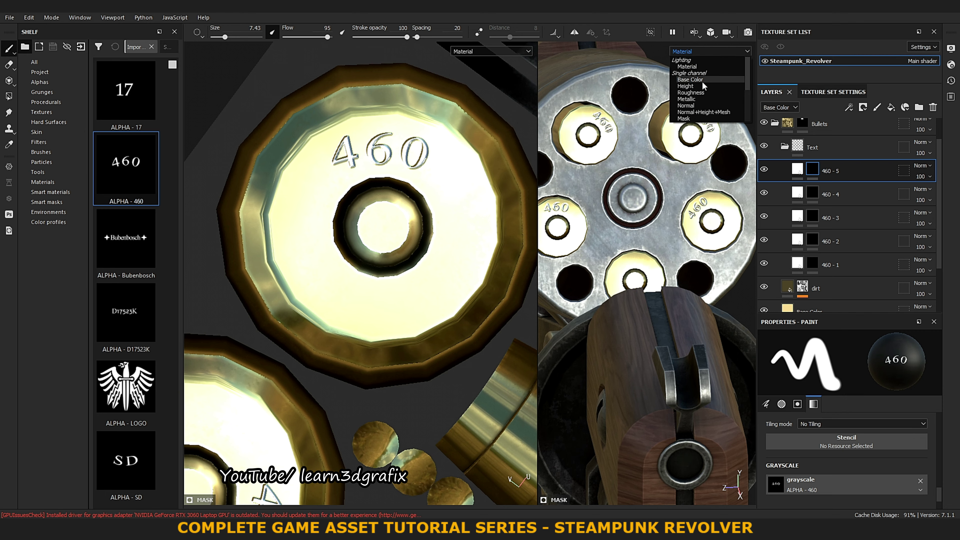
click(690, 80)
click(705, 51)
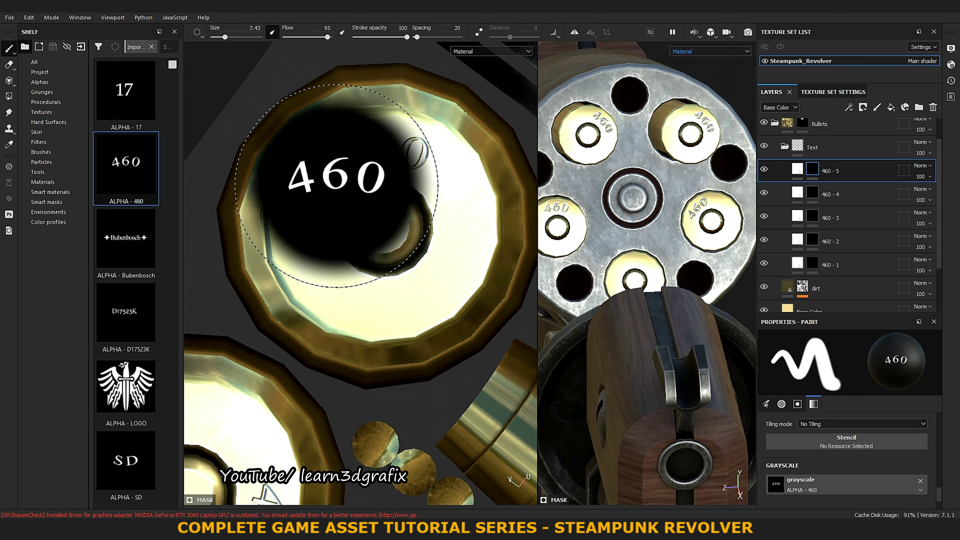
key(f)
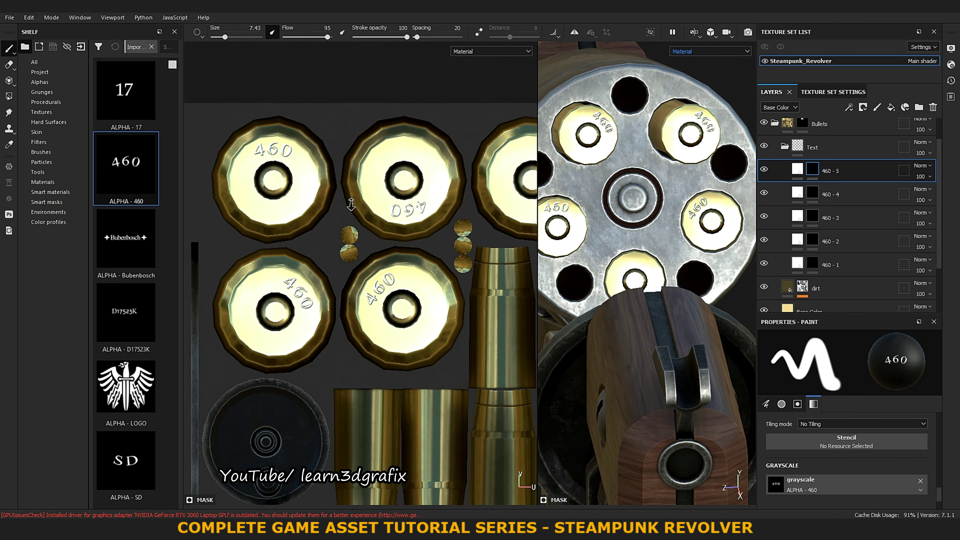
alt+right_drag(355, 195, 321, 205)
click(797, 169)
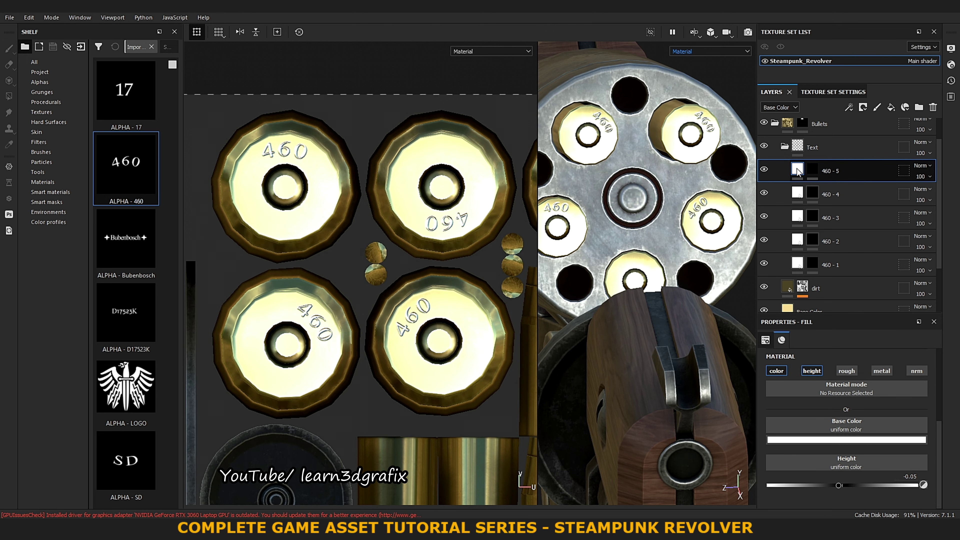
Step: Add a new fill layer with a mask to the Text group, named SD - 1
right_click(798, 170)
click(840, 261)
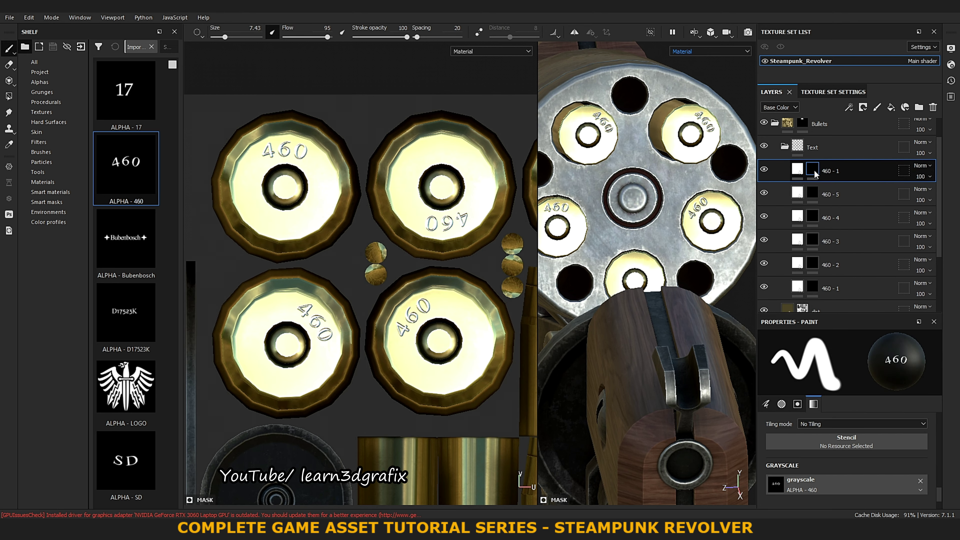
right_click(813, 169)
click(856, 21)
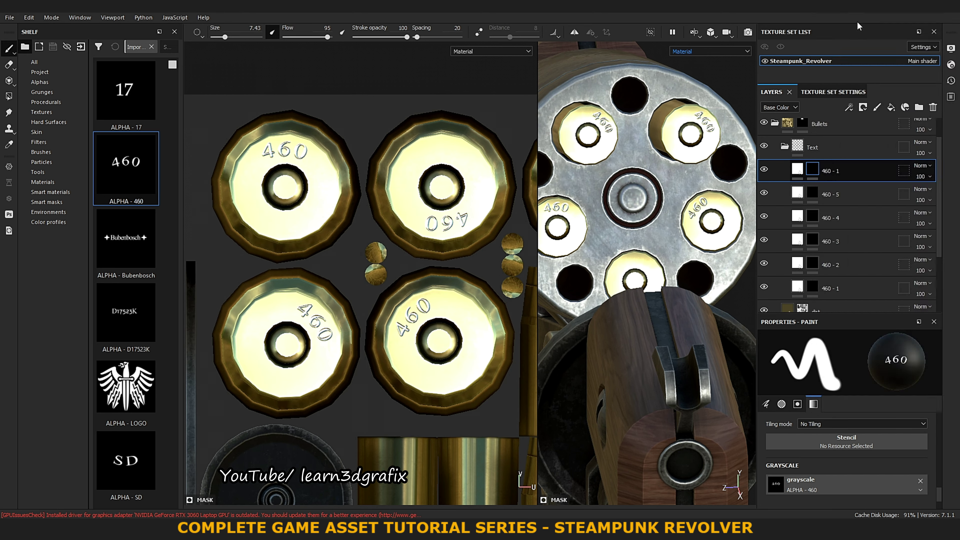
double_click(826, 171)
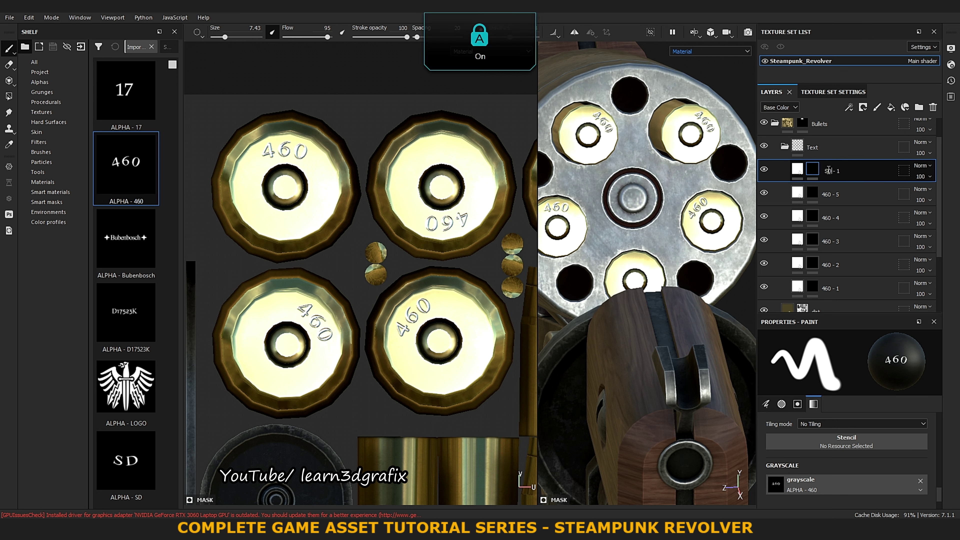
text(SD - 1)
key(Return)
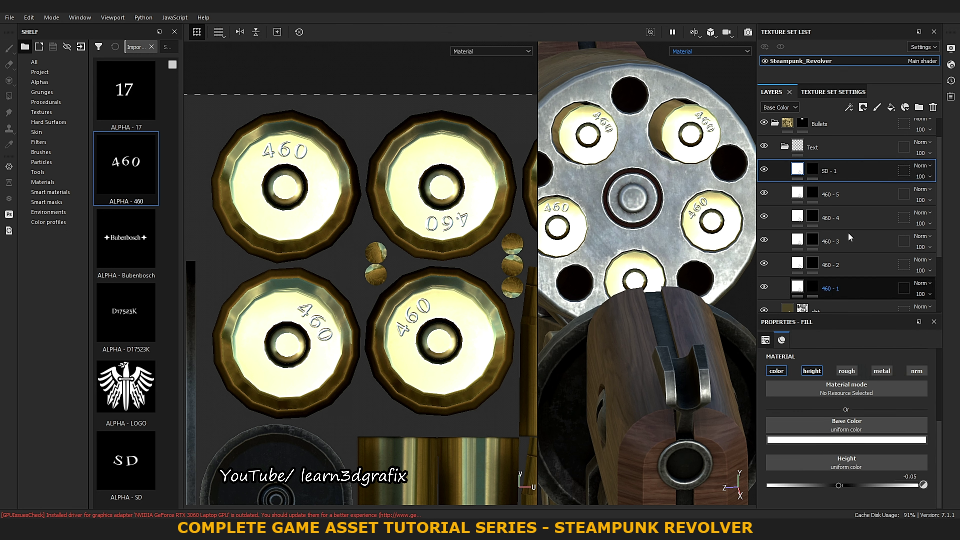
Step: Copy the SD - 1 layer and paste it four times
right_click(798, 169)
click(846, 256)
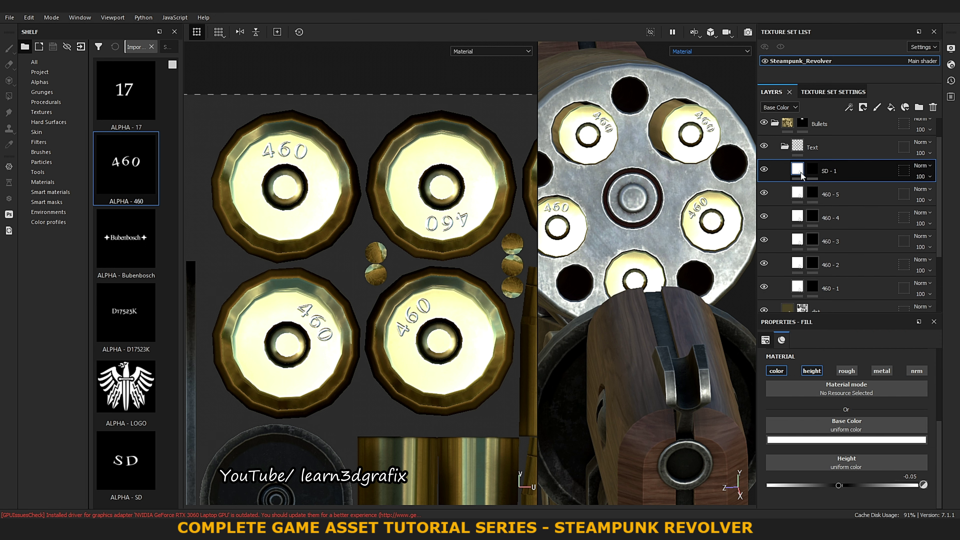
right_click(800, 171)
click(835, 263)
right_click(800, 171)
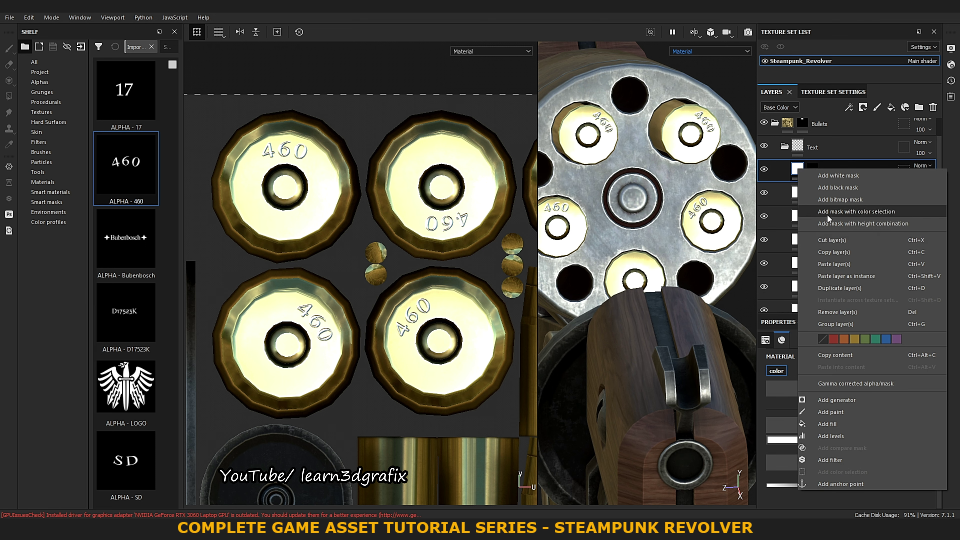
click(843, 261)
right_click(798, 168)
click(857, 261)
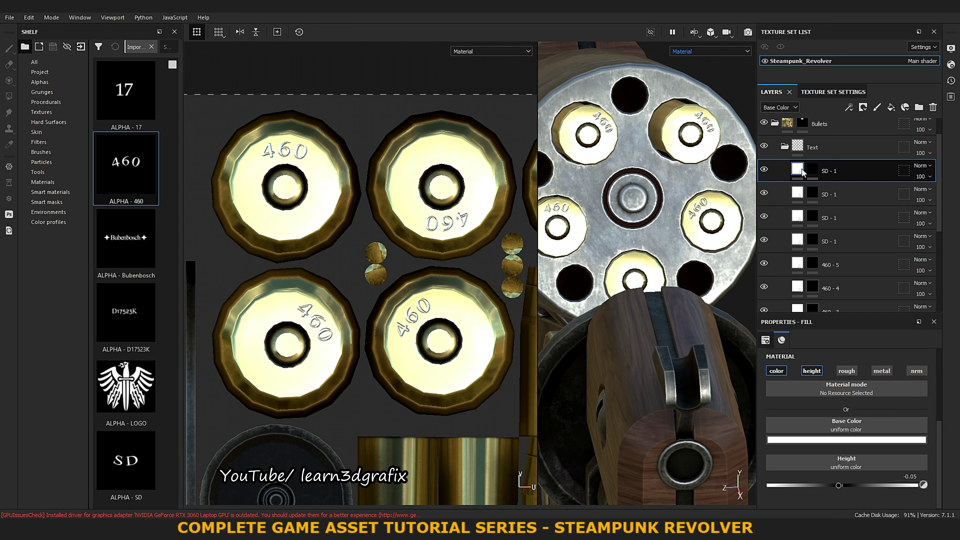
right_click(798, 168)
click(843, 261)
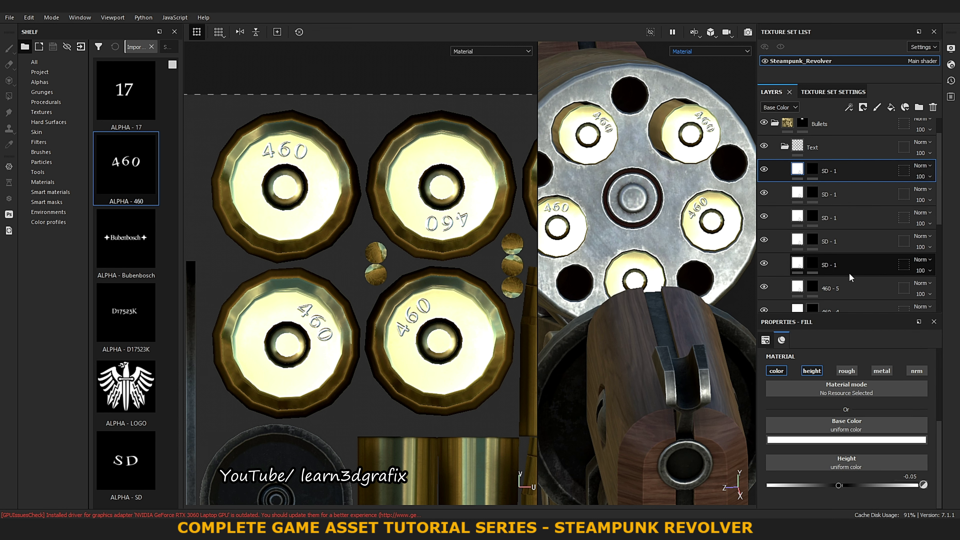
Step: Rename the four pasted copies SD - 2, SD - 3, SD - 4 and SD - 5
double_click(848, 241)
text(2)
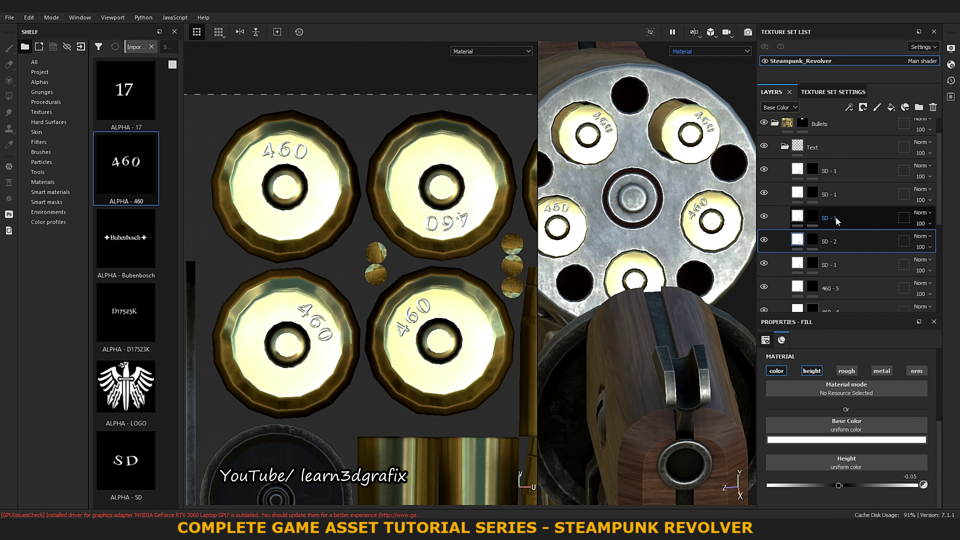
double_click(844, 219)
click(840, 202)
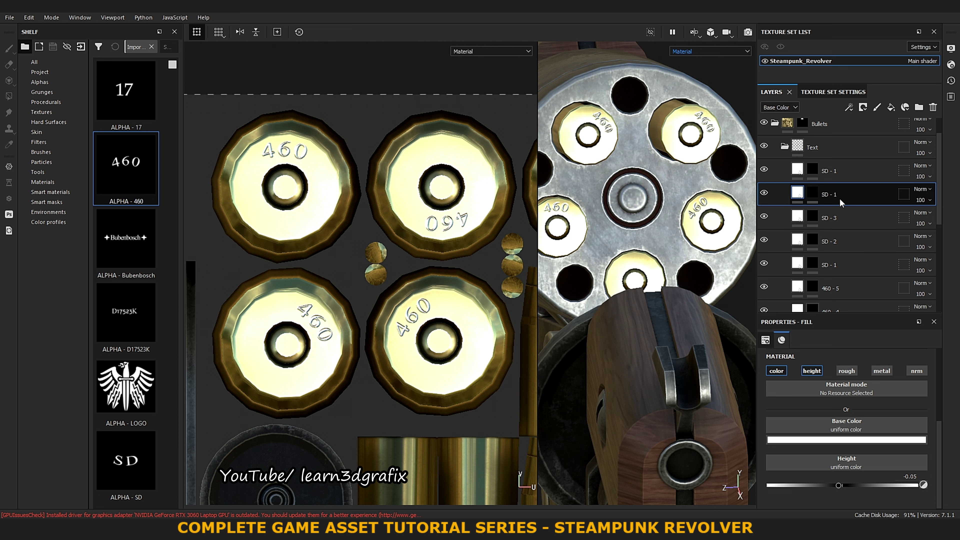
text(4)
double_click(838, 171)
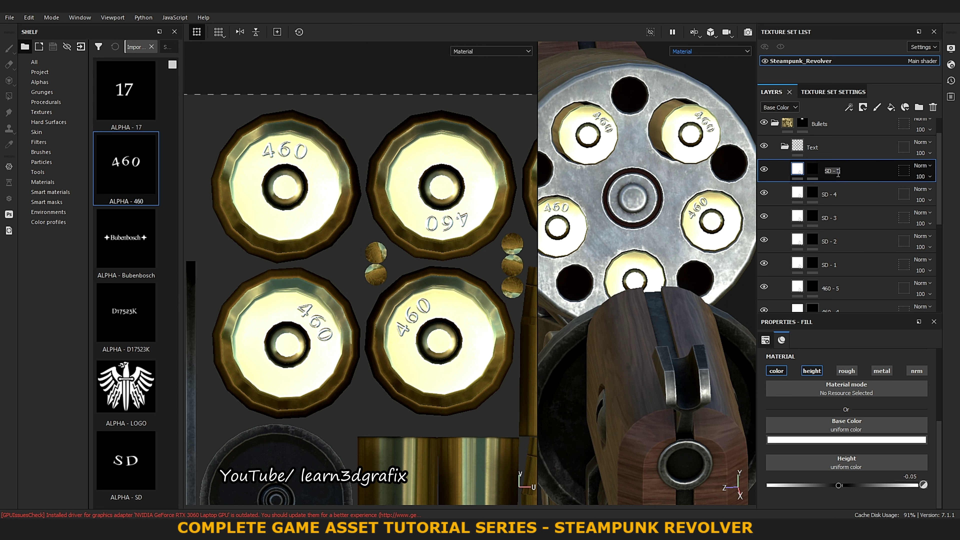
text(5)
key(Return)
Step: Select an SD layer mask and load the ALPHA - SD stamp onto the brush
click(812, 263)
key(1)
click(126, 460)
Step: On the SD - 1 mask, stamp SD below 460 on the first primer
click(812, 239)
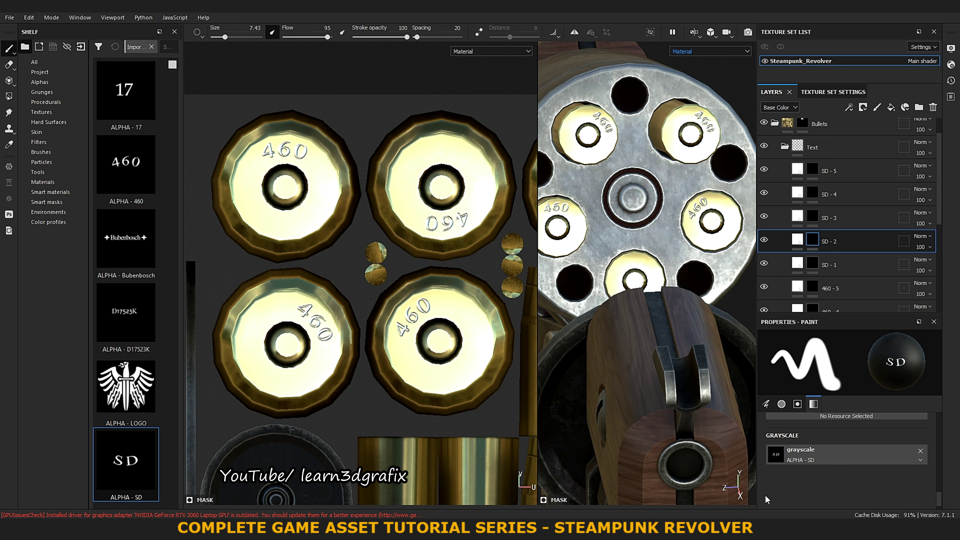
drag(816, 457, 257, 453)
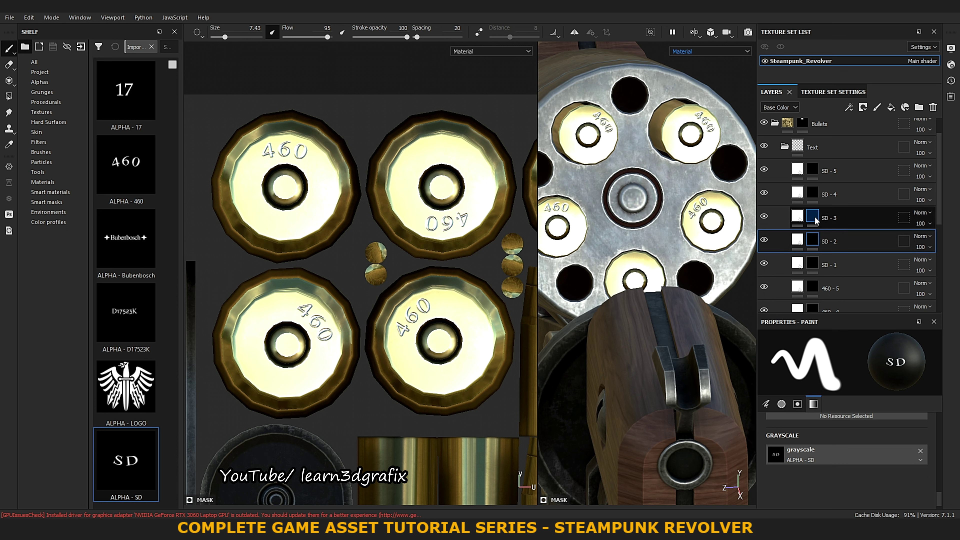
click(811, 217)
click(812, 194)
click(811, 262)
scroll(264, 196, up, 5)
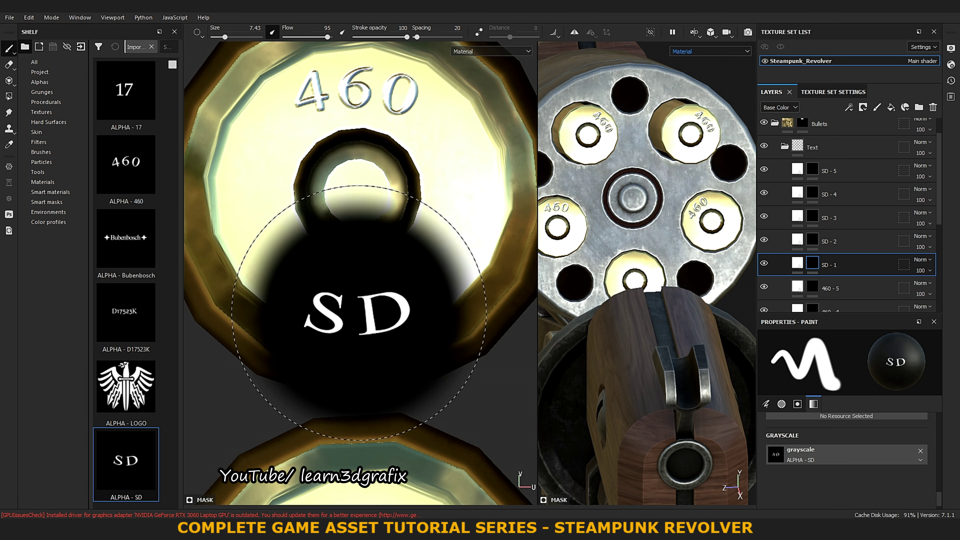
click(357, 288)
Step: On the SD - 2 mask, toggle 460 - 2 visibility and stamp an upright SD
alt+drag(643, 242, 669, 226)
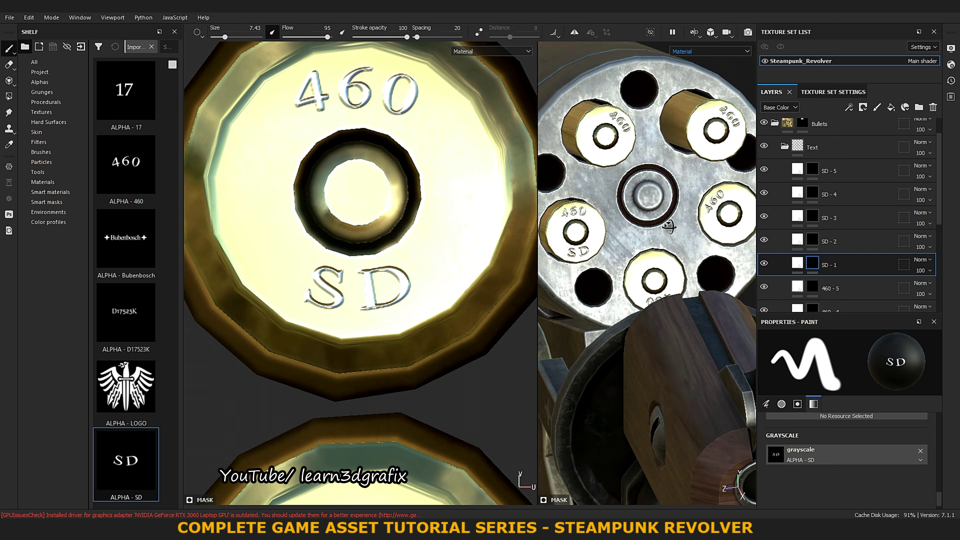
scroll(353, 227, down, 3)
click(828, 242)
scroll(831, 227, down, 1)
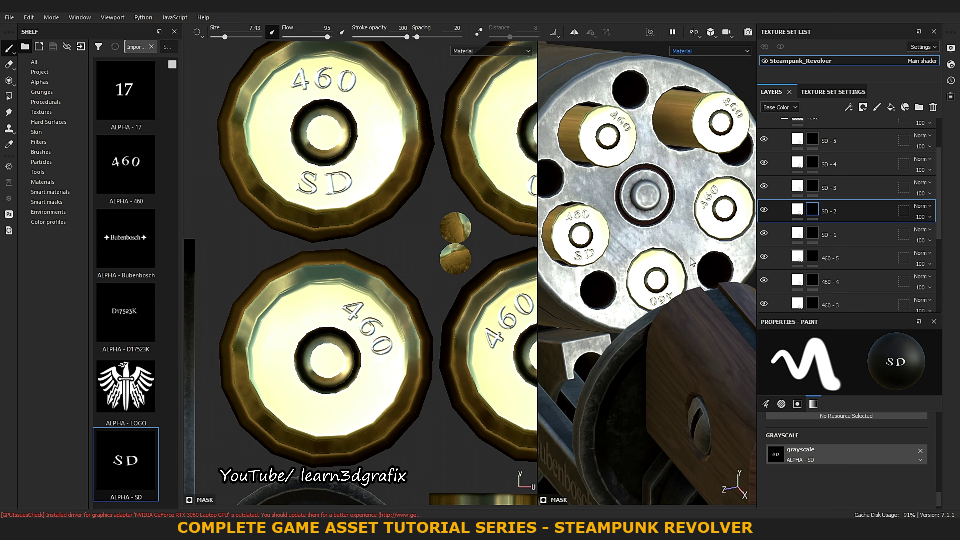
scroll(831, 227, down, 1)
click(763, 298)
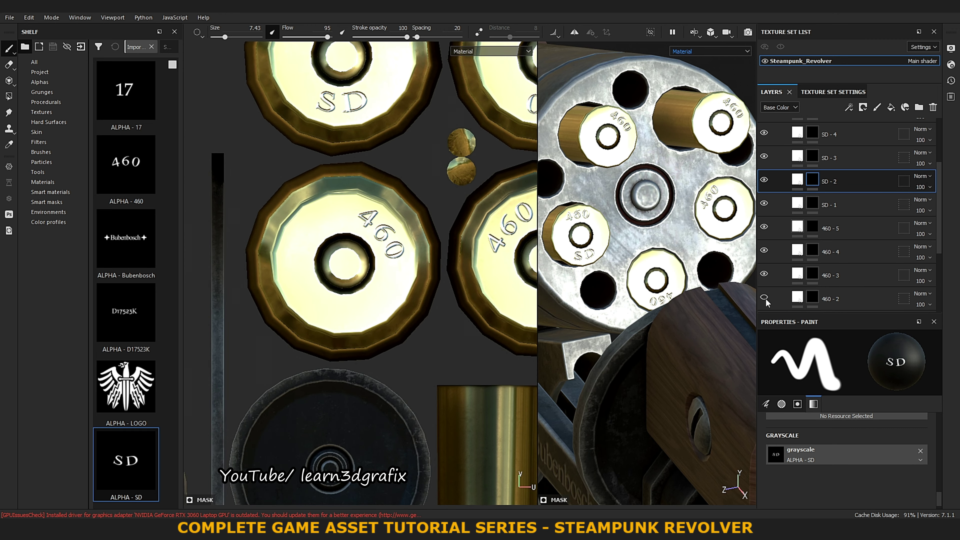
scroll(400, 278, down, 1)
scroll(401, 278, down, 2)
scroll(405, 276, up, 5)
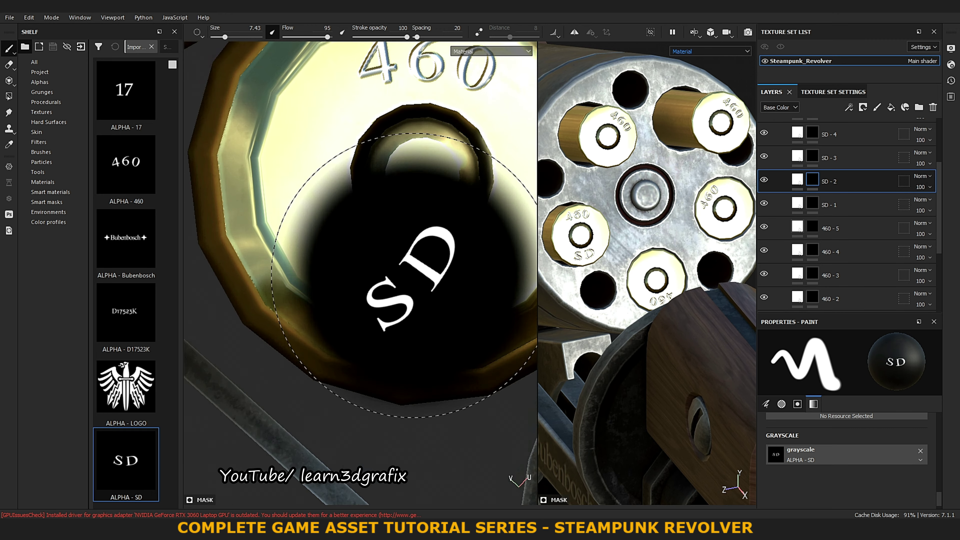
alt+drag(404, 276, 391, 329)
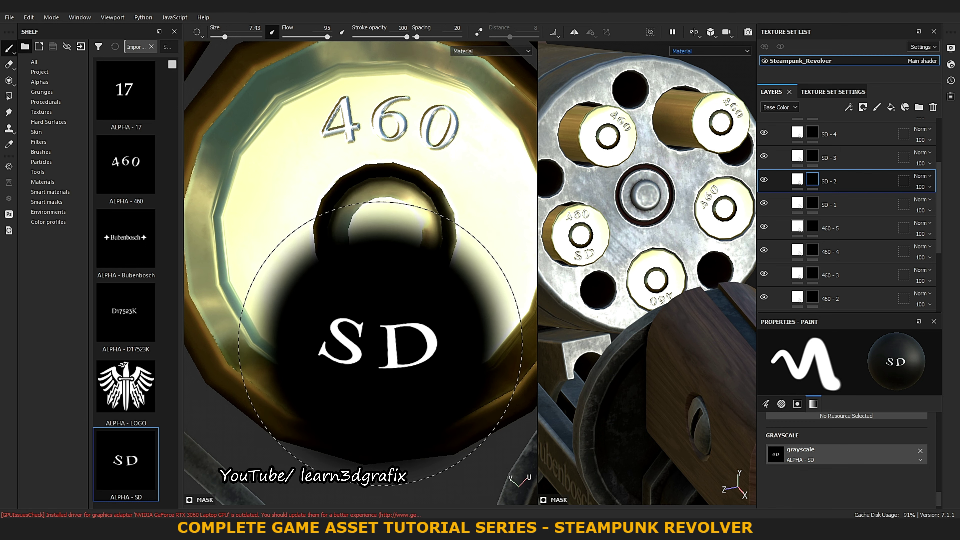
scroll(380, 344, down, 2)
scroll(380, 344, down, 2)
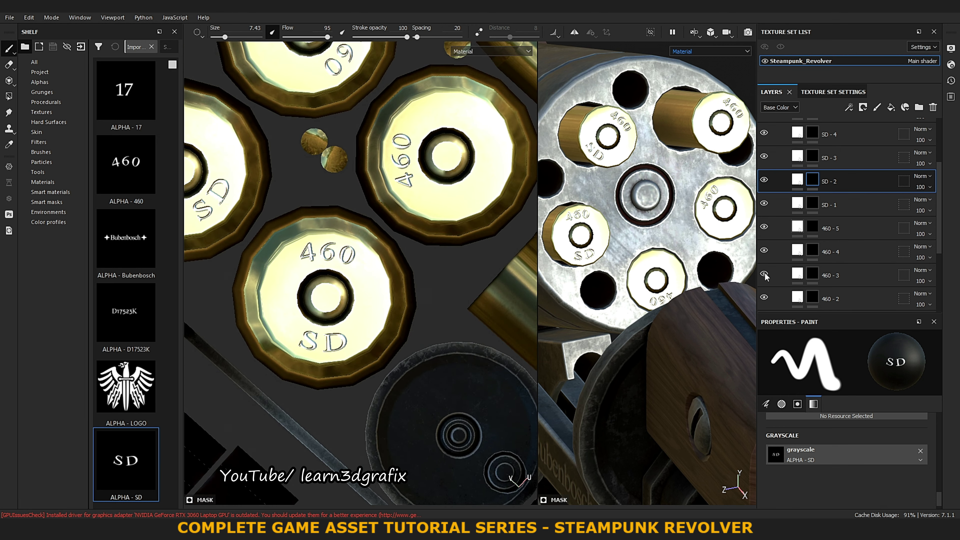
Step: On the SD - 3 mask, stamp SD onto the next bullet primer
click(829, 158)
scroll(442, 172, down, 2)
scroll(422, 215, up, 2)
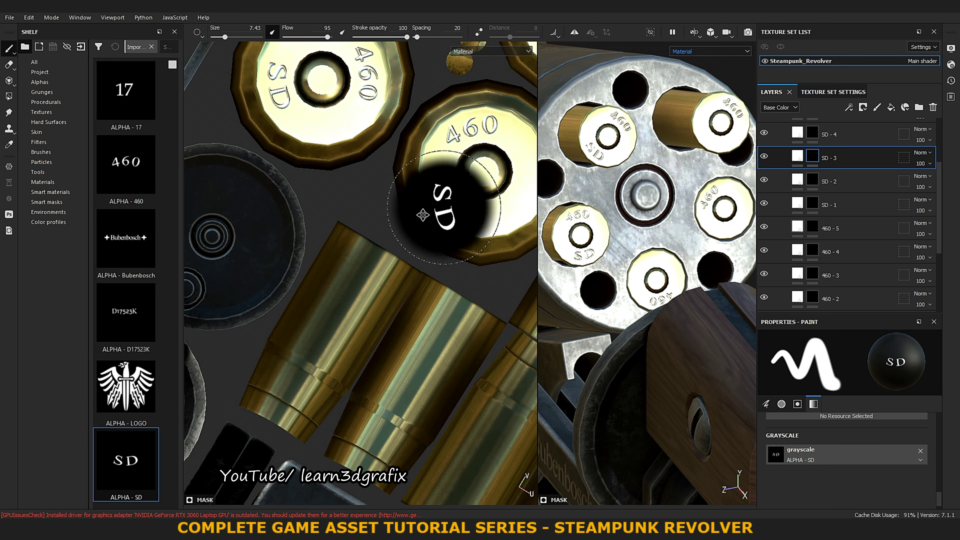
scroll(422, 214, up, 1)
scroll(371, 291, up, 2)
scroll(371, 292, up, 1)
scroll(371, 291, up, 1)
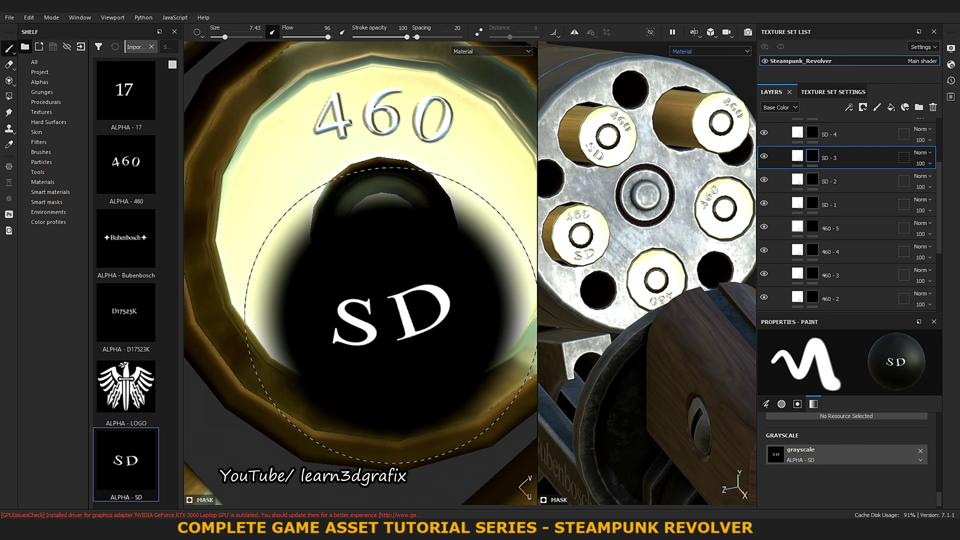
click(876, 107)
click(374, 314)
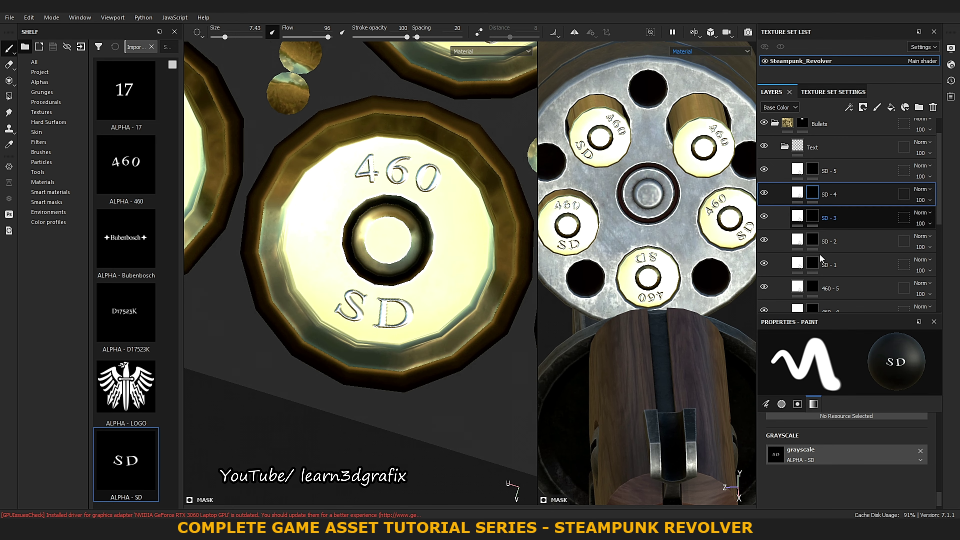
Step: Switch to the SD - 5 layer's mask for the last primer
click(828, 171)
scroll(378, 189, up, 3)
scroll(393, 194, up, 2)
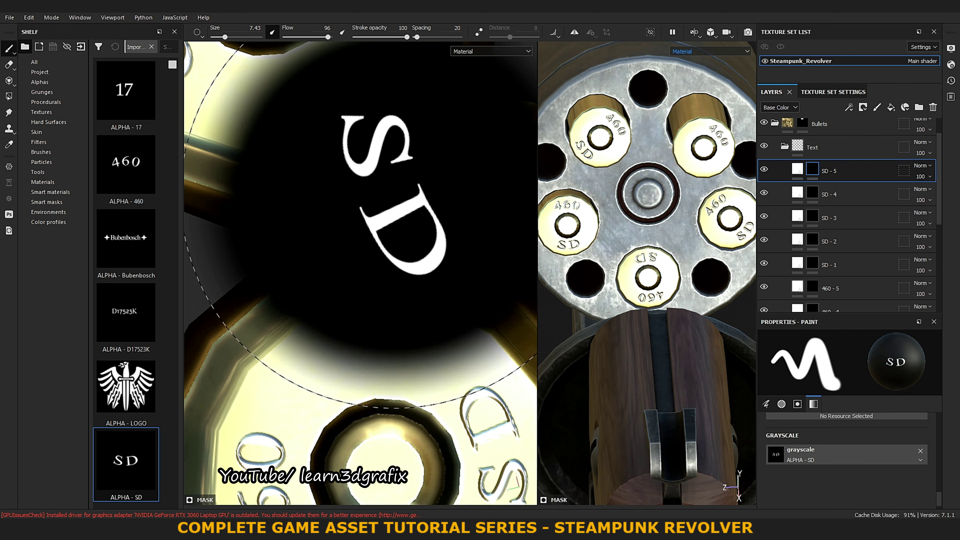
scroll(393, 194, down, 5)
scroll(345, 251, up, 1)
scroll(345, 251, up, 4)
Step: Switch to a 3D-only viewport, zoom on the cylinder, and preview the 460 - 1 mask
click(698, 33)
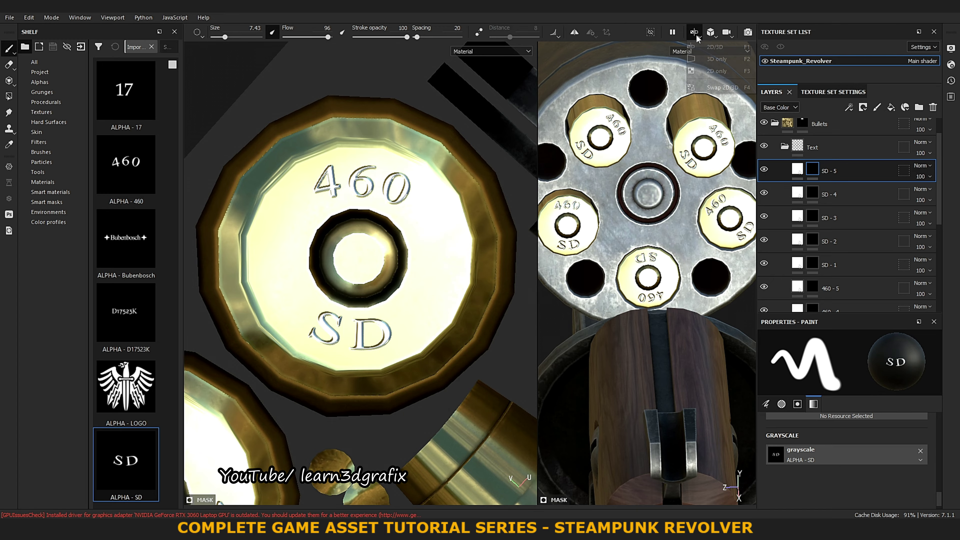
click(713, 61)
alt+right_drag(359, 259, 400, 259)
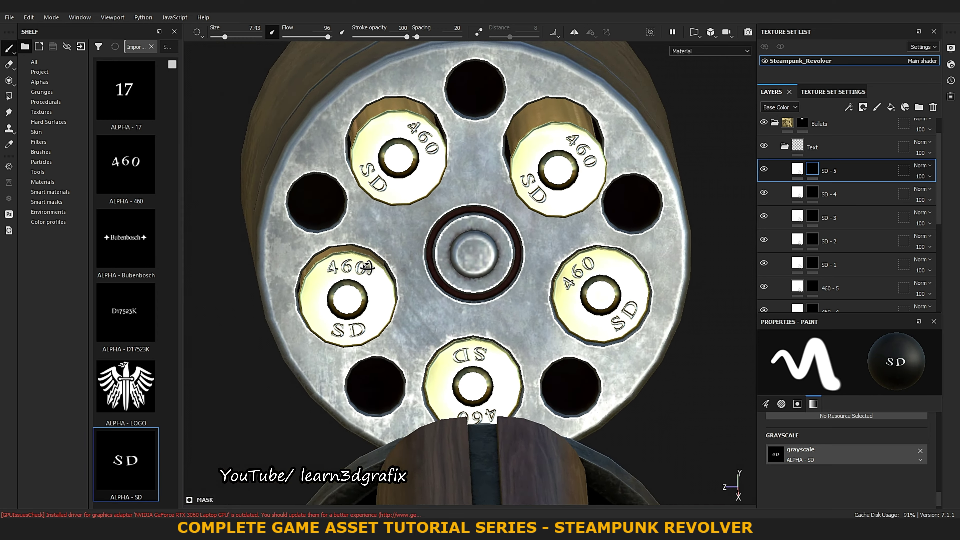
scroll(865, 227, down, 4)
click(872, 228)
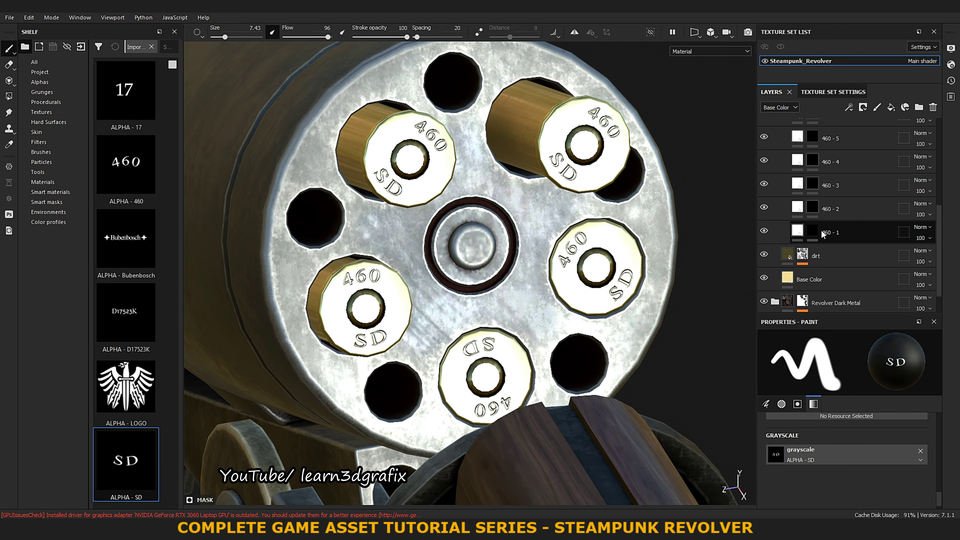
click(813, 231)
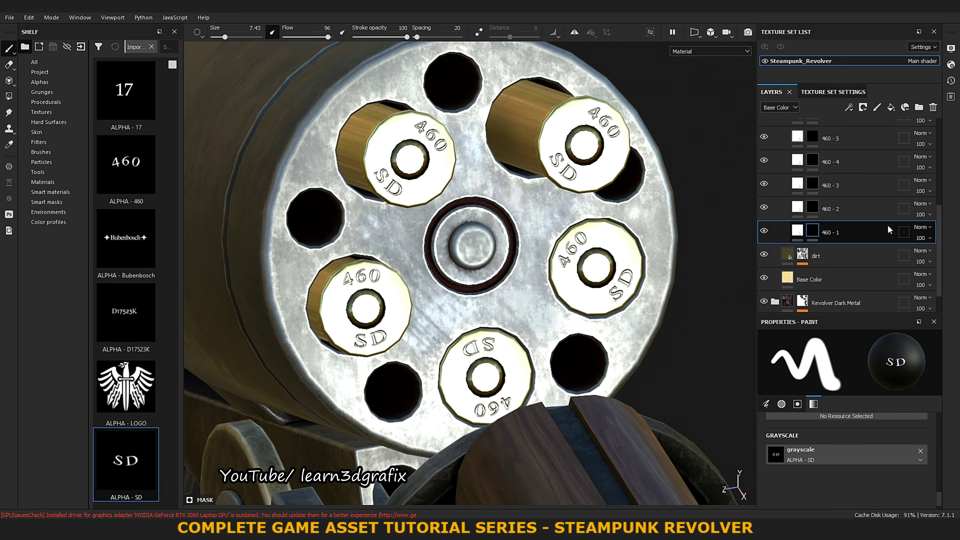
Step: Copy the Blur effect from the D17523K text layer
scroll(836, 265, down, 2)
scroll(849, 271, down, 2)
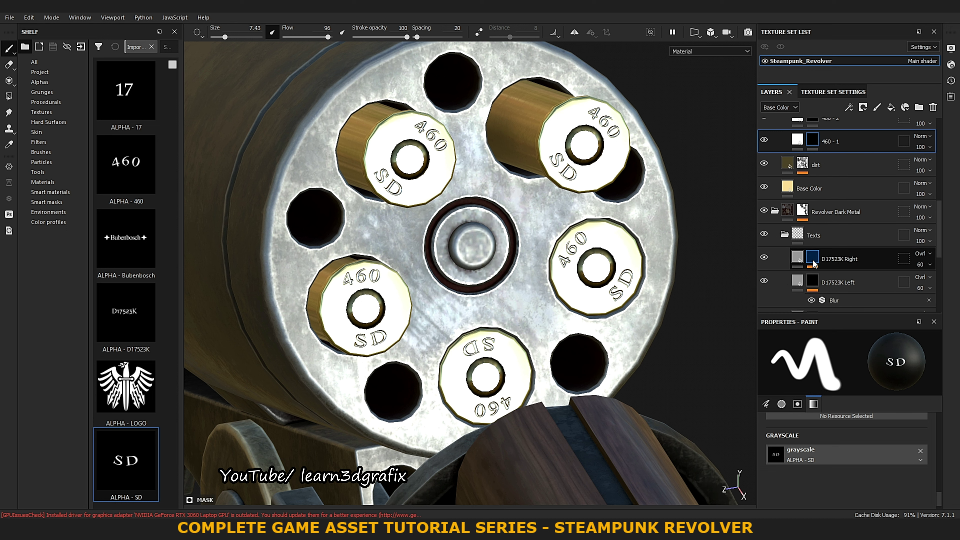
click(827, 261)
key(ctrl+v)
right_click(841, 275)
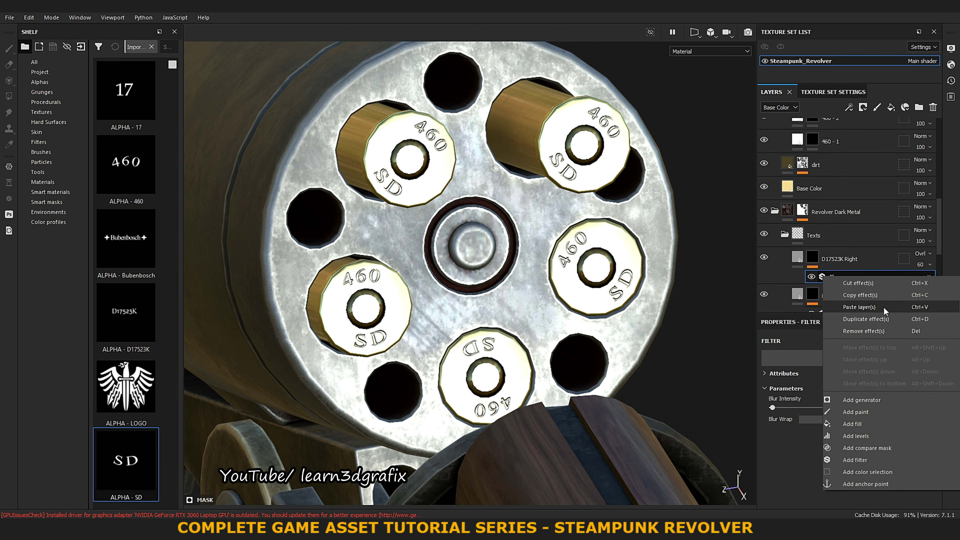
click(879, 295)
click(785, 234)
scroll(809, 280, up, 2)
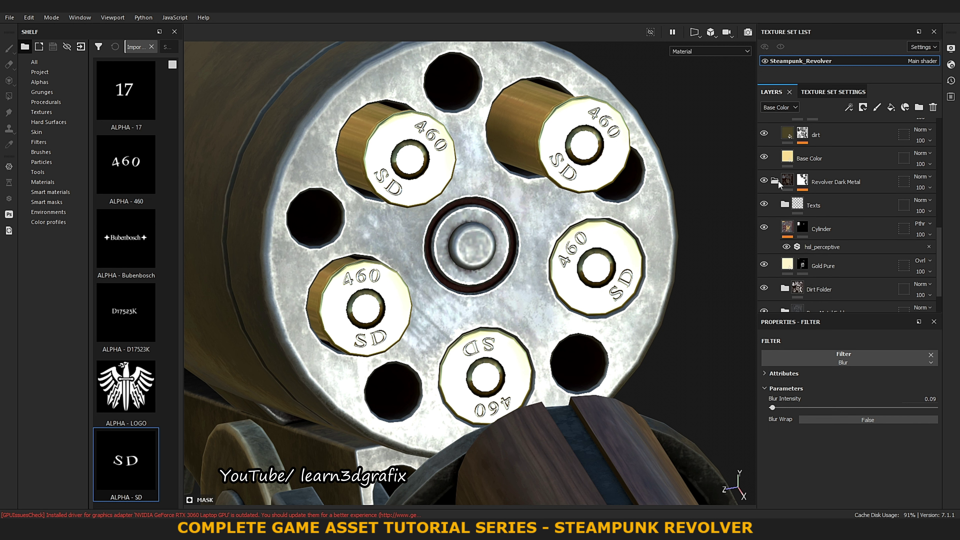
scroll(809, 280, up, 2)
Step: Paste the Blur effect onto layers 460 - 1, 460 - 2 and 460 - 3
click(811, 261)
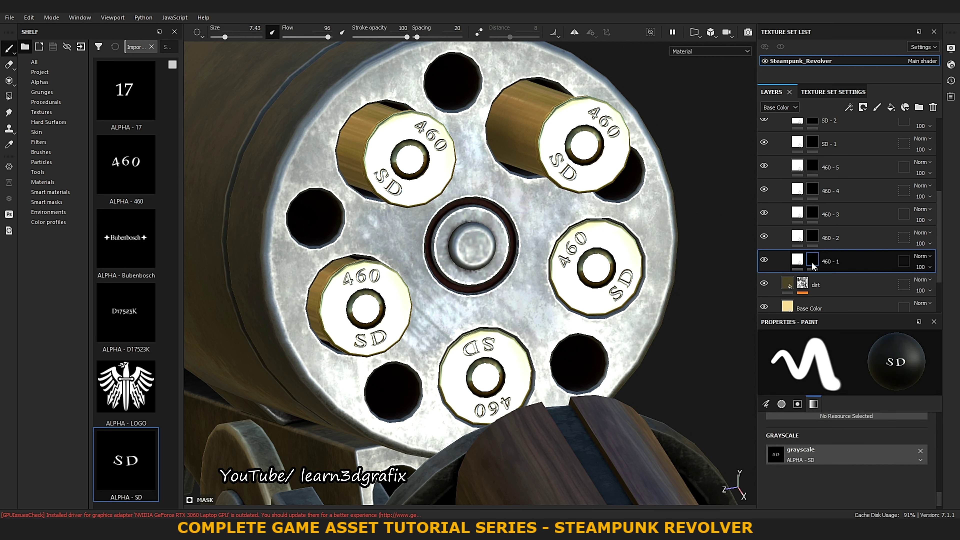
right_click(811, 261)
click(869, 199)
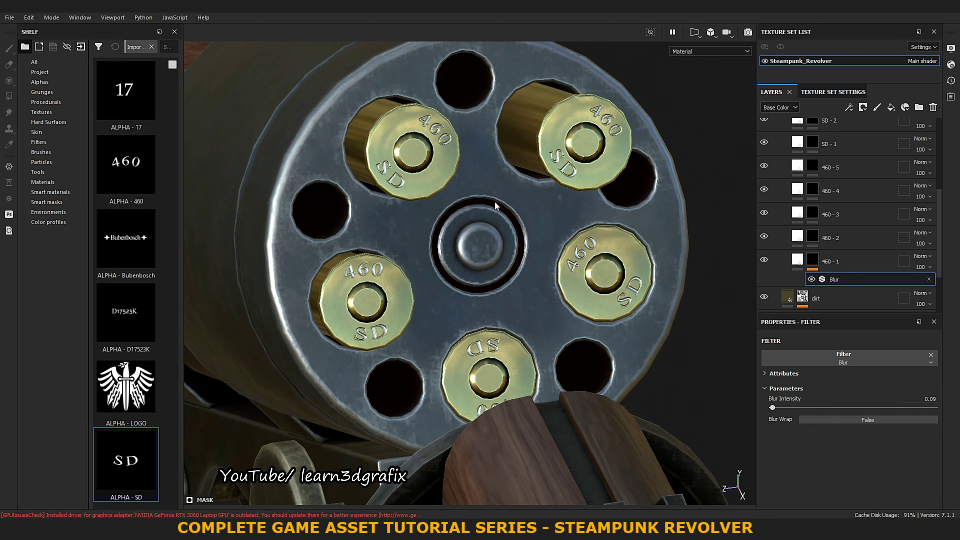
click(812, 235)
right_click(812, 235)
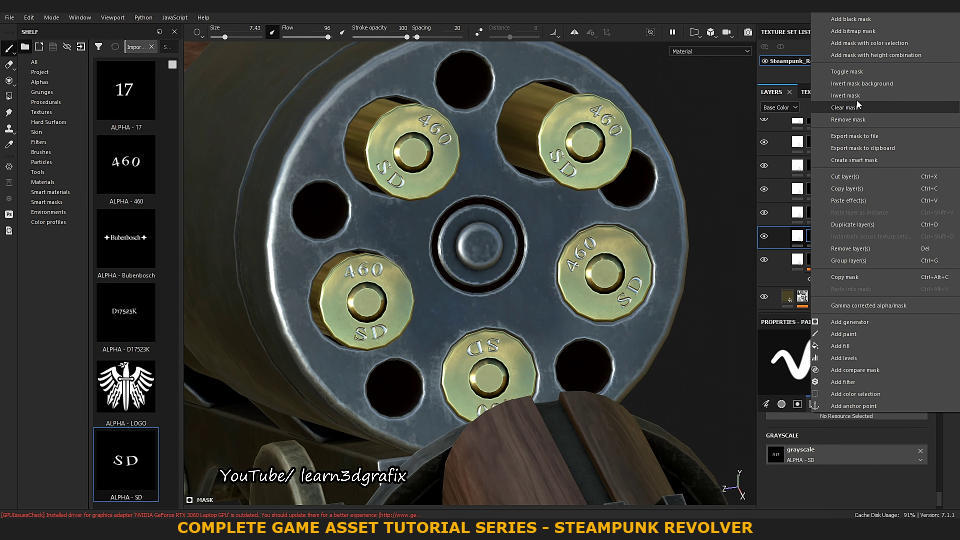
click(869, 200)
click(809, 213)
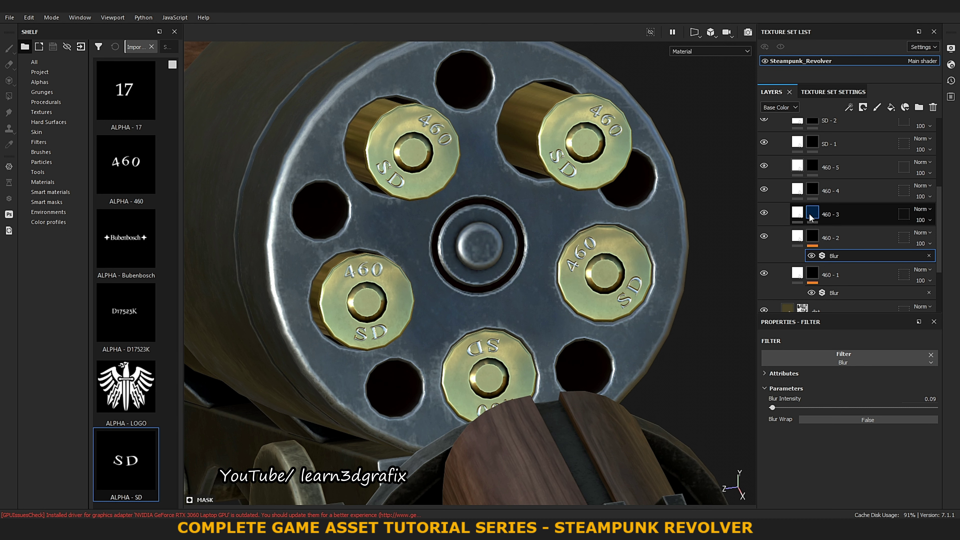
right_click(809, 213)
click(840, 200)
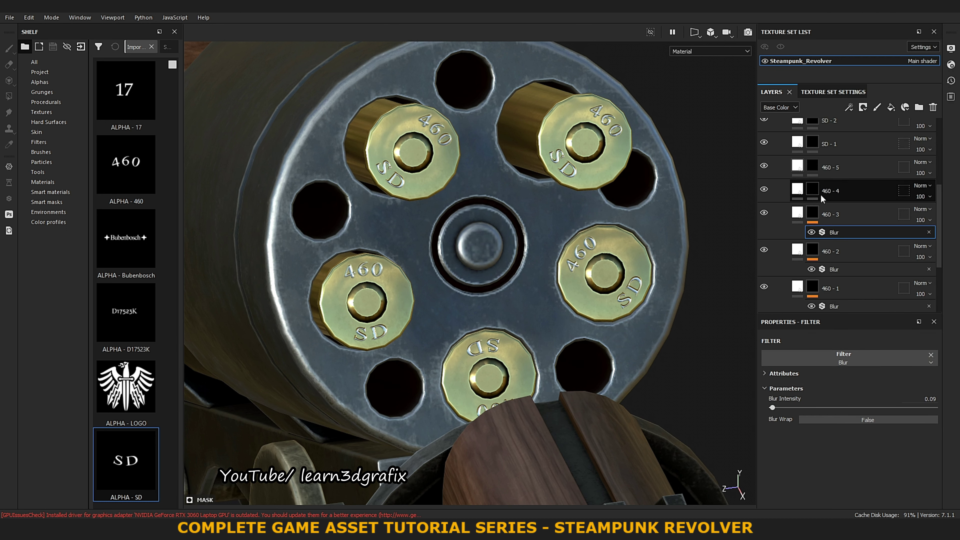
Step: Paste the Blur effect onto layers 460 - 4, 460 - 5 and SD - 1
click(810, 189)
right_click(809, 189)
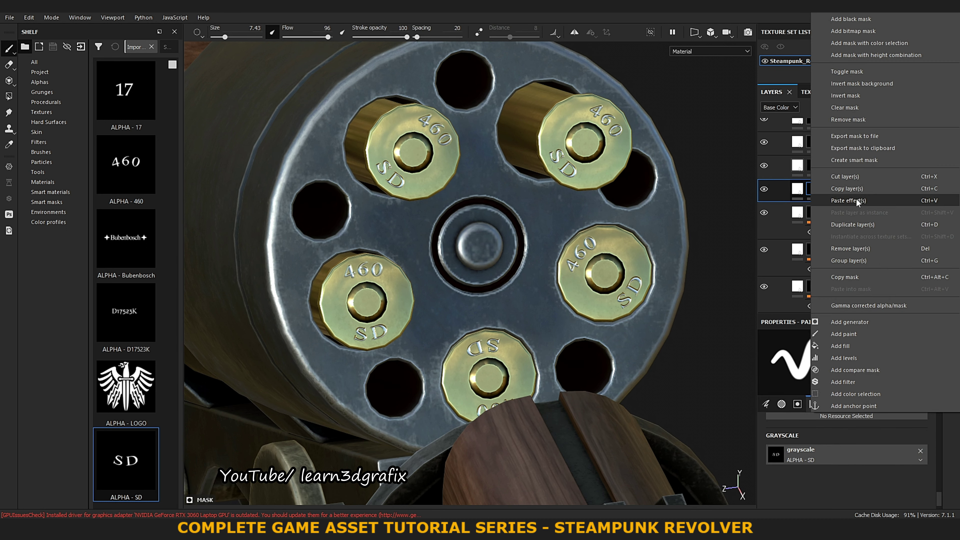
click(855, 199)
right_click(809, 196)
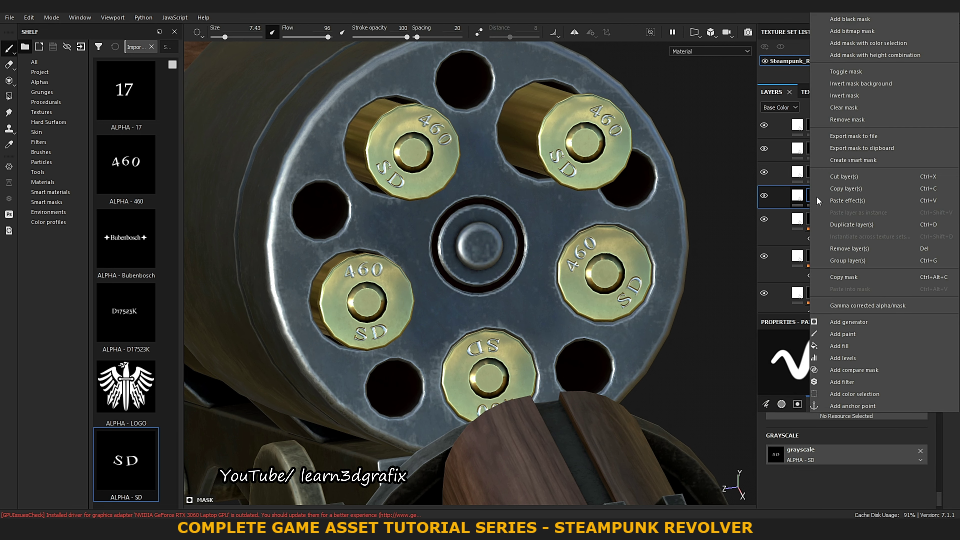
click(839, 196)
click(810, 201)
right_click(810, 200)
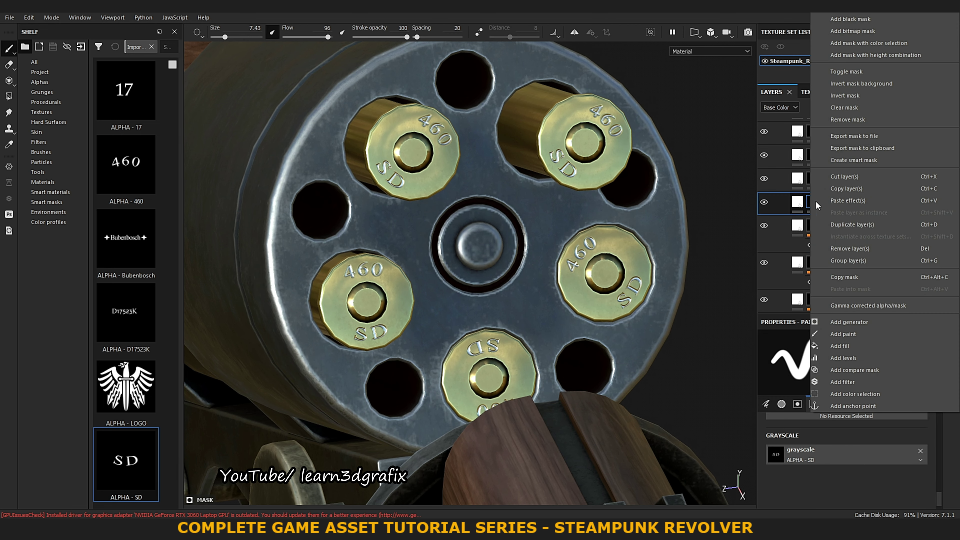
click(842, 202)
Step: Paste the Blur effect onto layers SD - 2 through SD - 5
click(813, 181)
right_click(813, 181)
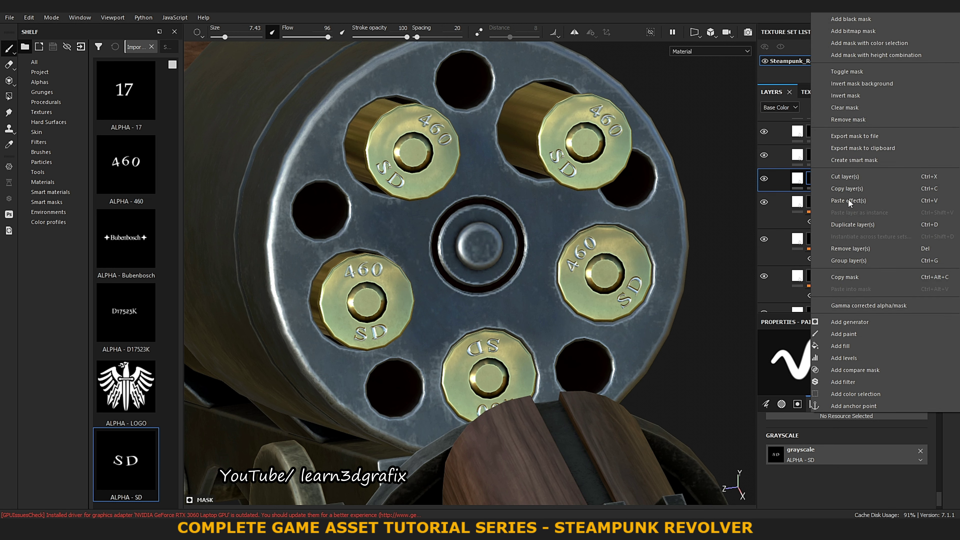
click(848, 199)
click(809, 187)
right_click(810, 188)
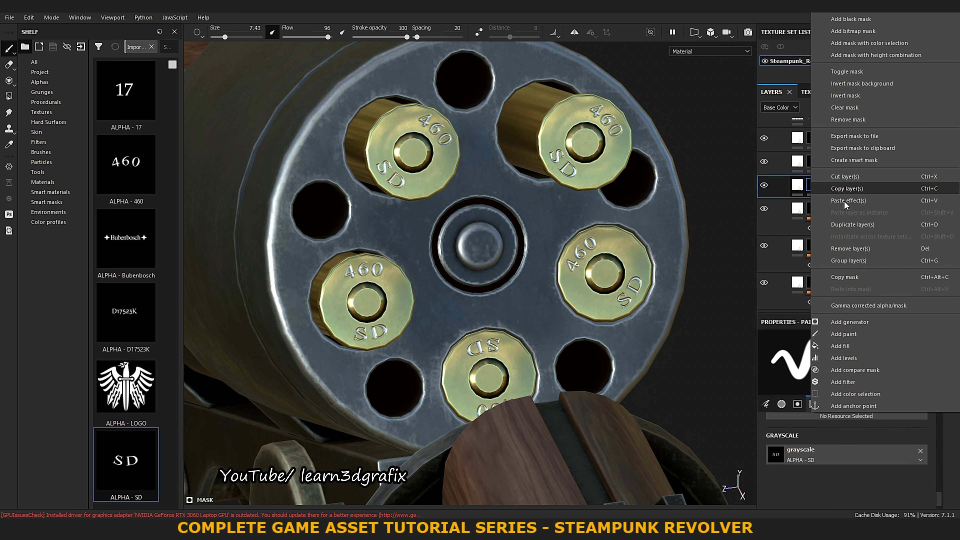
click(846, 207)
click(811, 224)
right_click(811, 223)
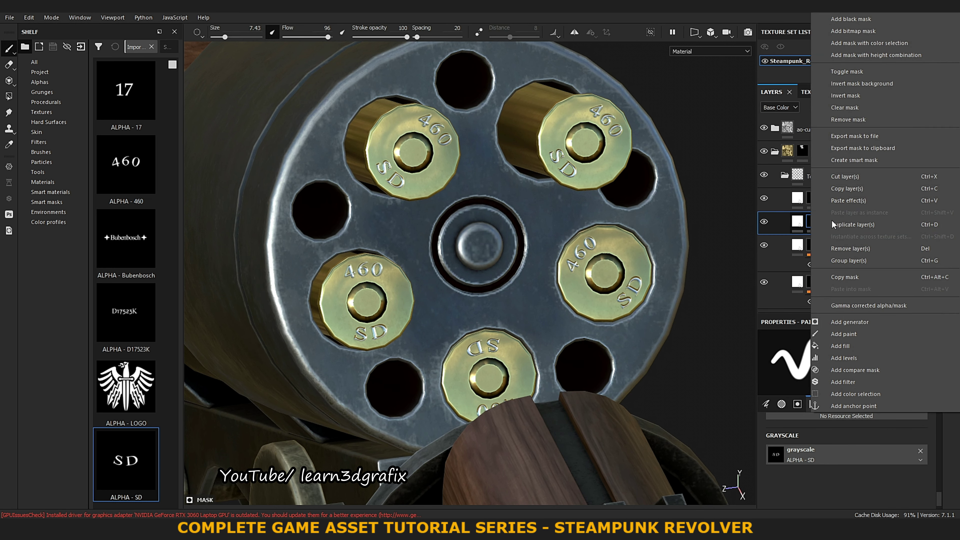
click(837, 202)
right_click(814, 199)
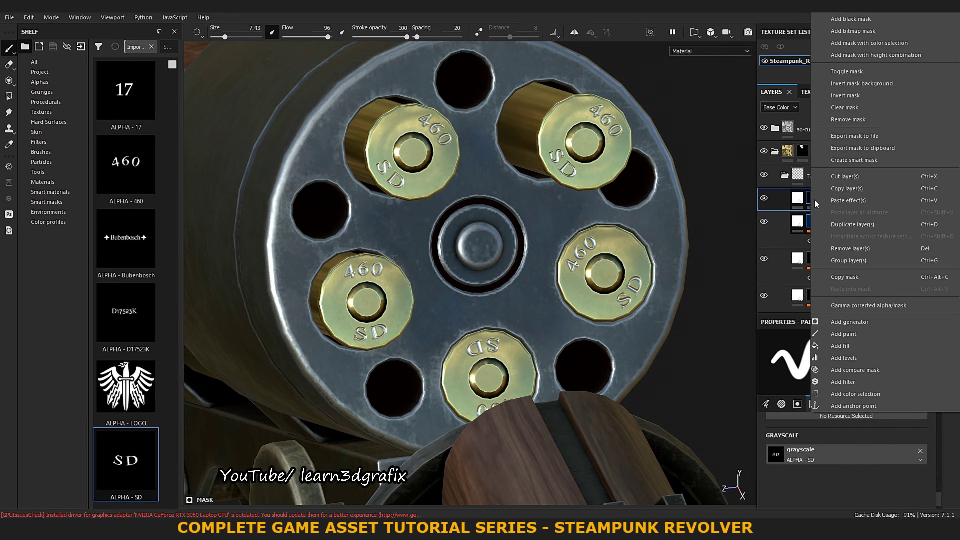
click(851, 201)
alt+drag(522, 182, 557, 175)
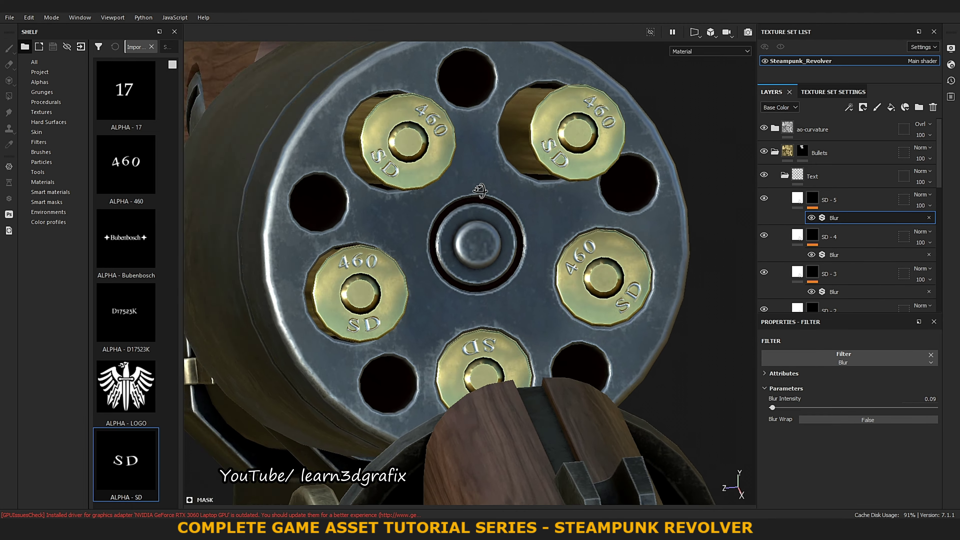
Step: Pull back to the full revolver, collapse the Text folder and expand Wooden Pieces to reveal its two Wood Walnut layers
scroll(557, 175, down, 5)
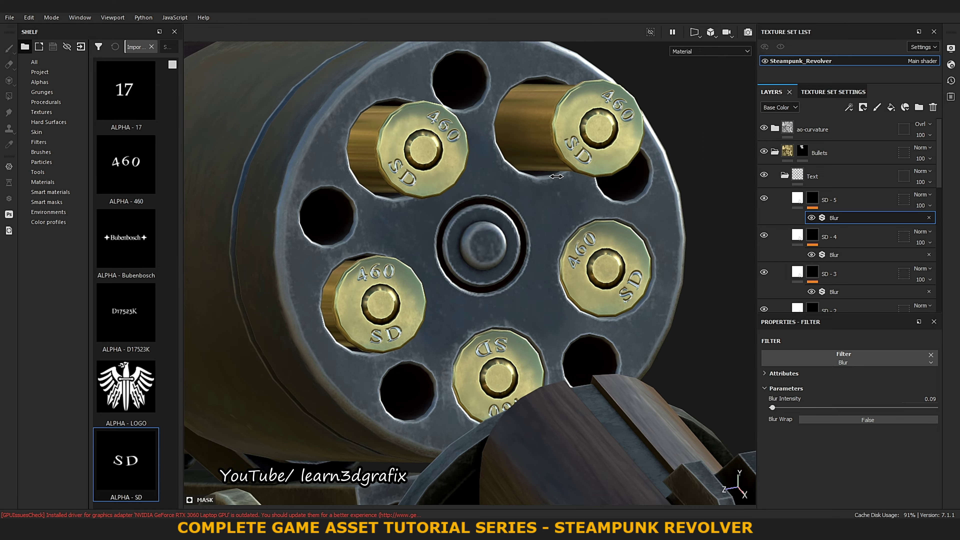
mouse_move(557, 175)
alt+mouse_down()
mouse_move(542, 161)
mouse_move(542, 181)
alt+mouse_up()
alt+right_drag(542, 181, 542, 259)
mouse_move(542, 258)
alt+mouse_down()
mouse_move(546, 190)
mouse_move(444, 192)
mouse_move(578, 179)
mouse_move(507, 236)
alt+mouse_up()
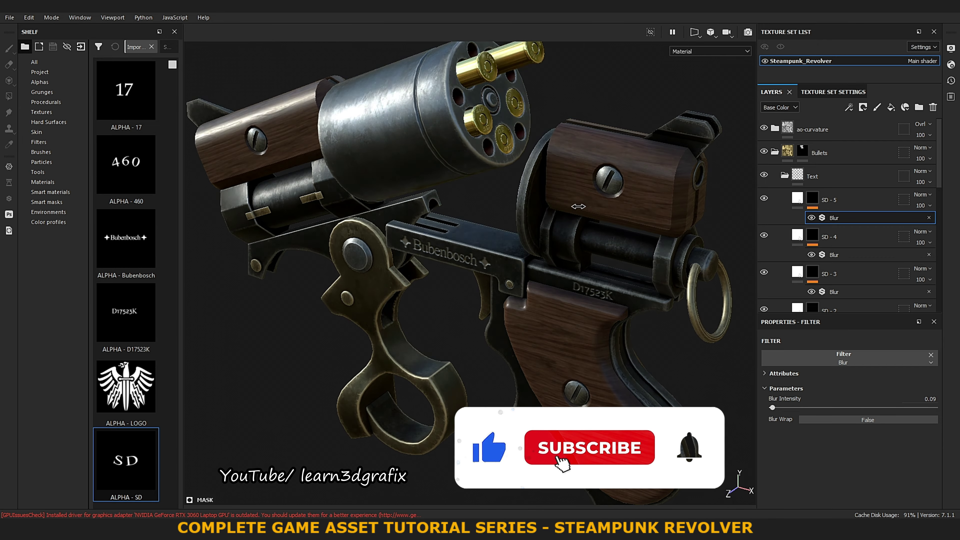
alt+drag(505, 233, 827, 182)
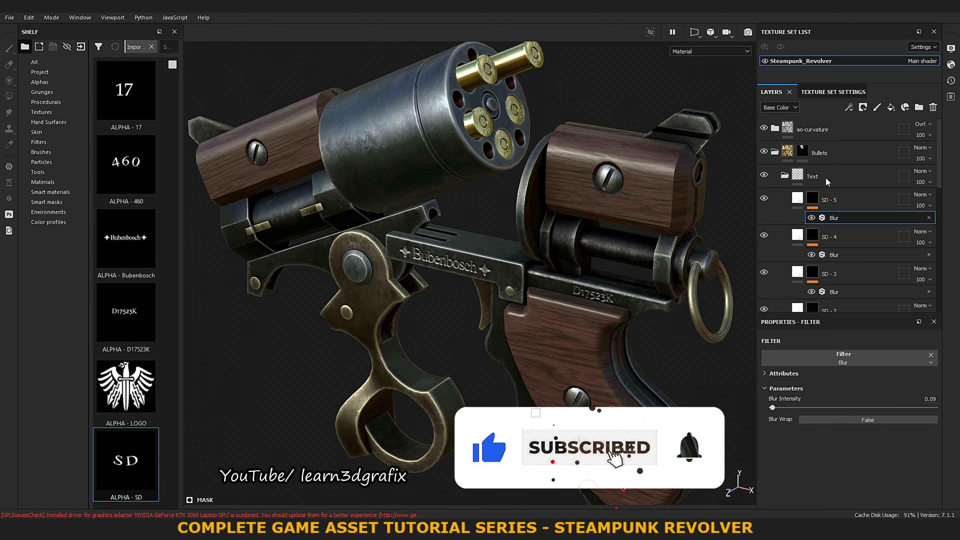
click(784, 175)
click(774, 199)
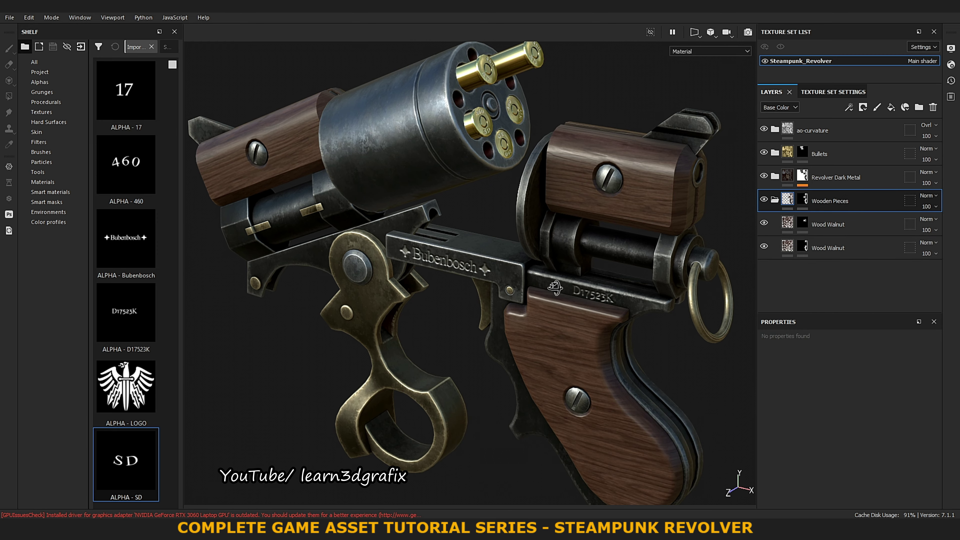
Step: Close in on the wooden grip and add a fill layer in Wooden Pieces with base colour 2C1710
alt+drag(680, 241, 551, 261)
mouse_move(552, 261)
alt+right_down()
mouse_move(535, 229)
mouse_move(523, 232)
alt+right_up()
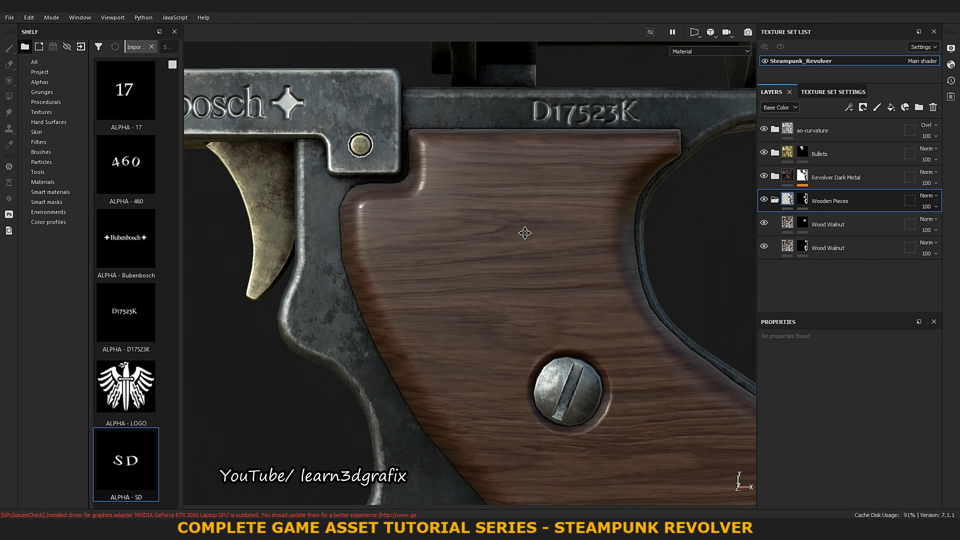
alt+middle_drag(522, 231, 487, 200)
click(891, 107)
click(853, 435)
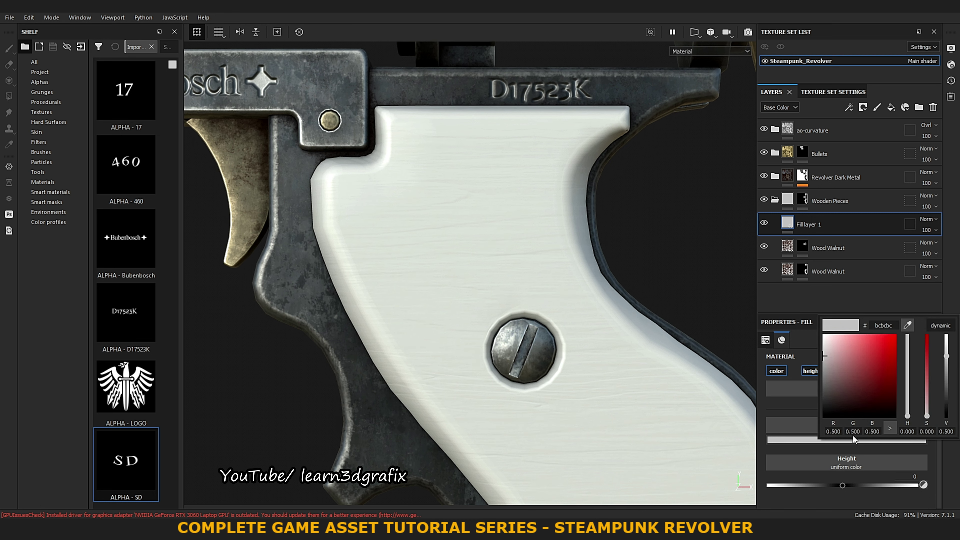
text(2C1710)
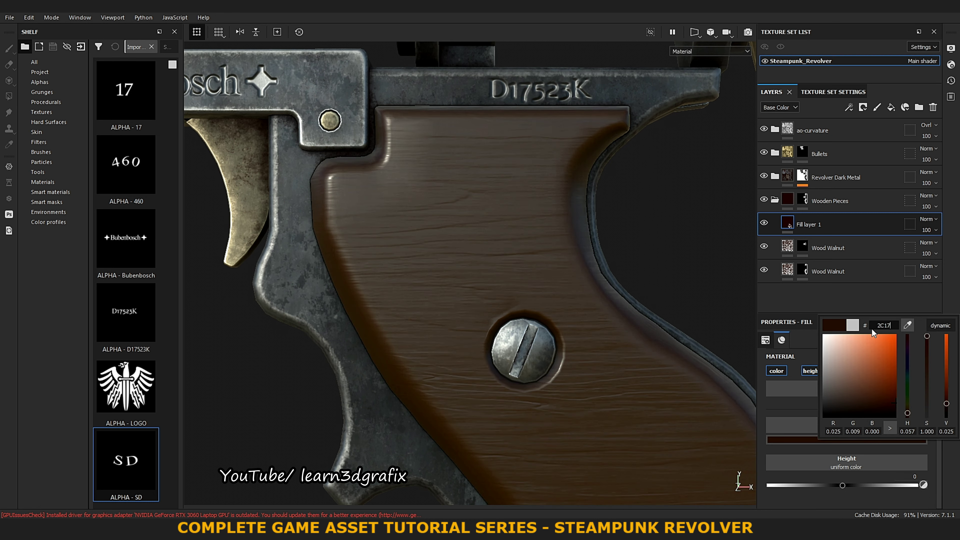
Step: Give the fill layer a black mask, stamp the ALPHA - LOGO eagle on the grip, and set Height to -1
right_click(789, 227)
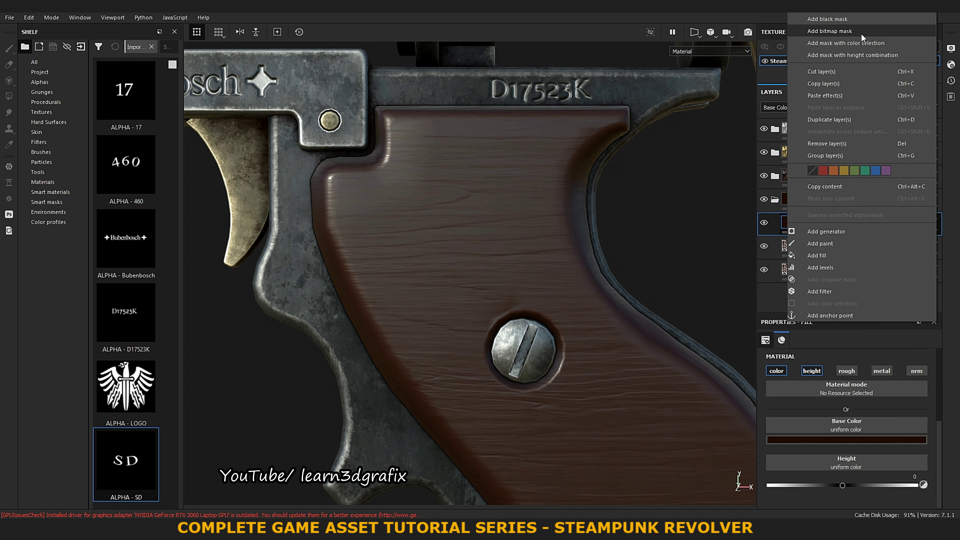
click(826, 19)
drag(126, 386, 802, 224)
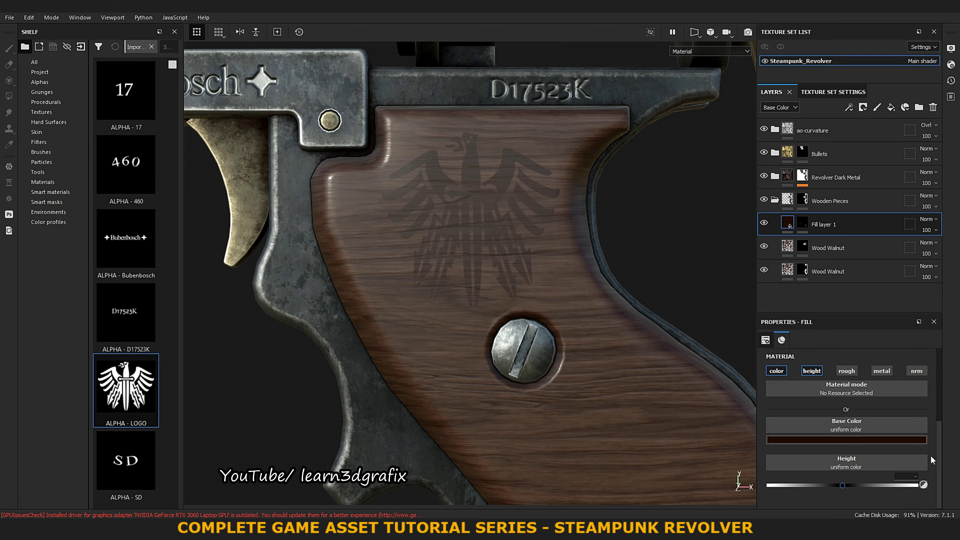
text(1)
key(Return)
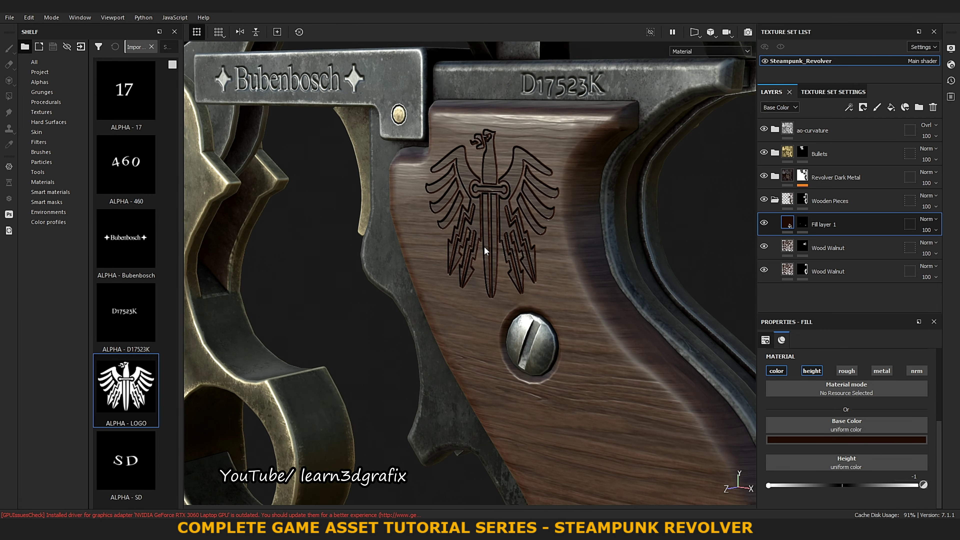
Step: Orbit around the engraved grip and switch the viewport to the 2D/3D split view
alt+drag(486, 251, 522, 287)
alt+right_drag(522, 287, 536, 329)
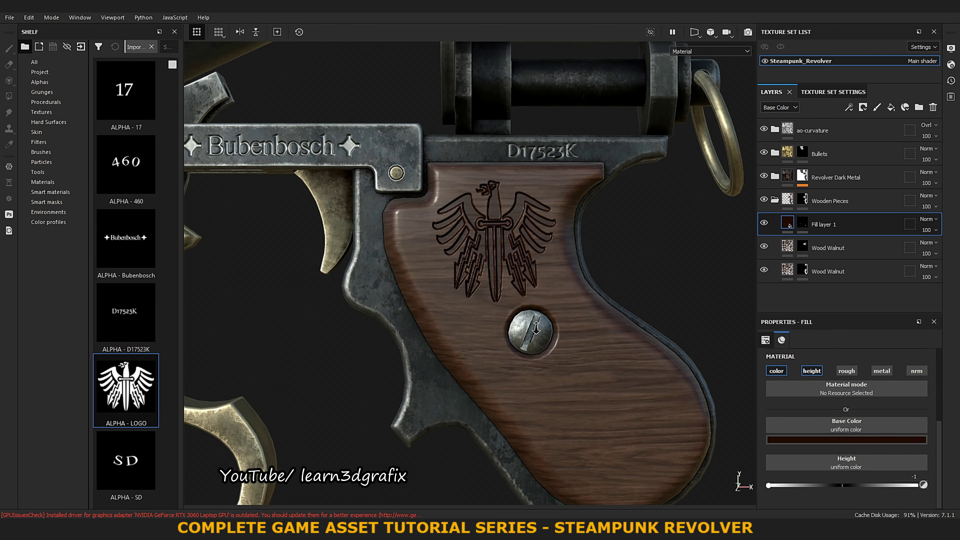
mouse_move(536, 329)
alt+mouse_down()
mouse_move(540, 275)
mouse_move(467, 281)
alt+mouse_up()
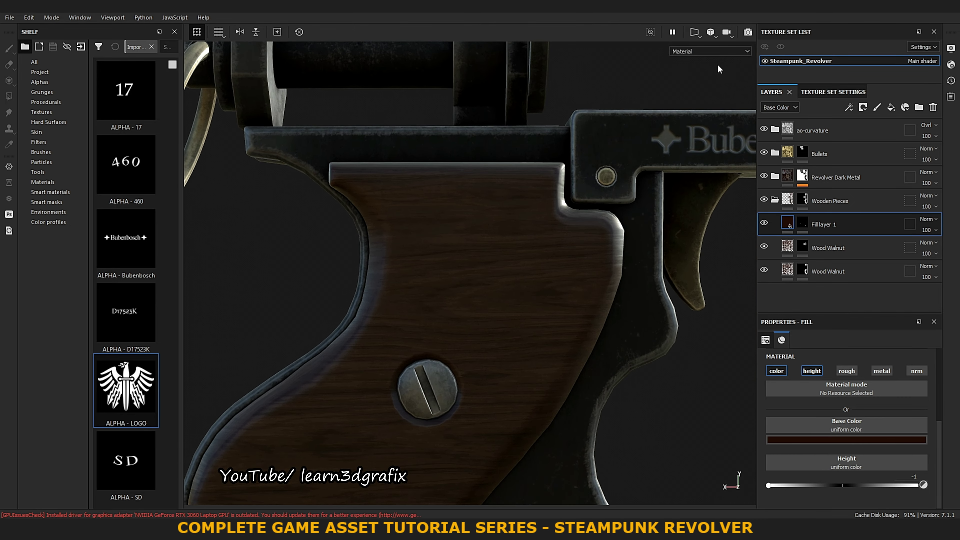
click(695, 33)
click(710, 53)
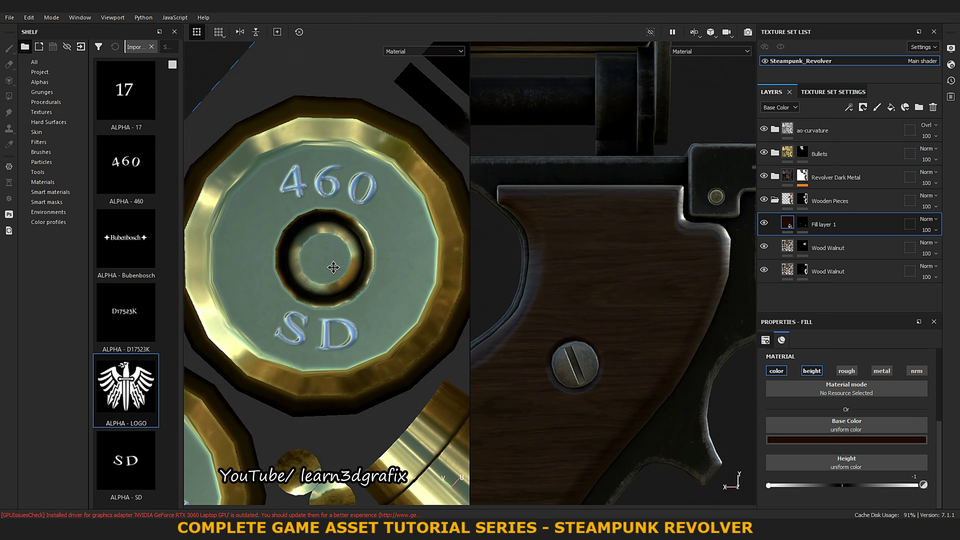
Step: Zoom and pan the 2D view to center the wooden grip UV islands
scroll(333, 268, down, 10)
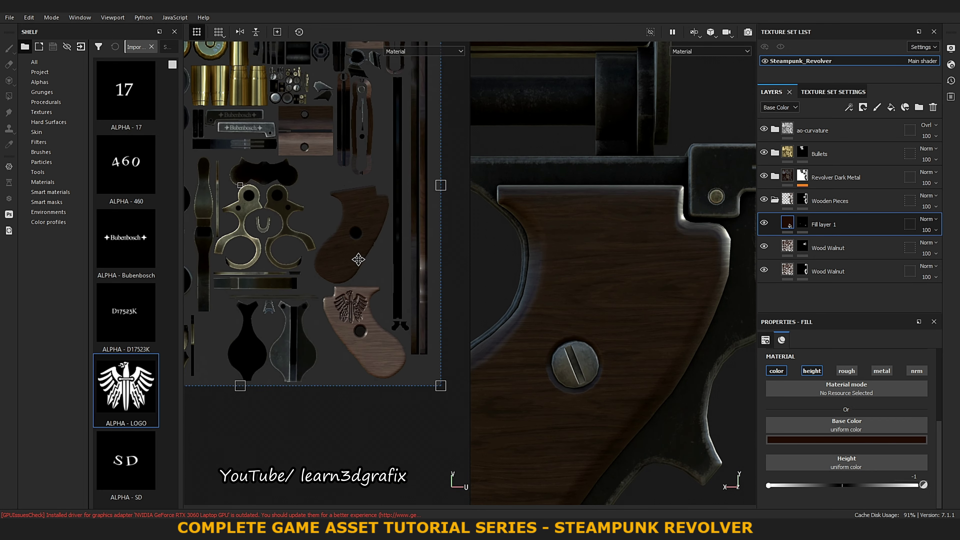
scroll(358, 259, up, 3)
scroll(317, 252, up, 2)
scroll(316, 253, up, 1)
scroll(311, 257, up, 2)
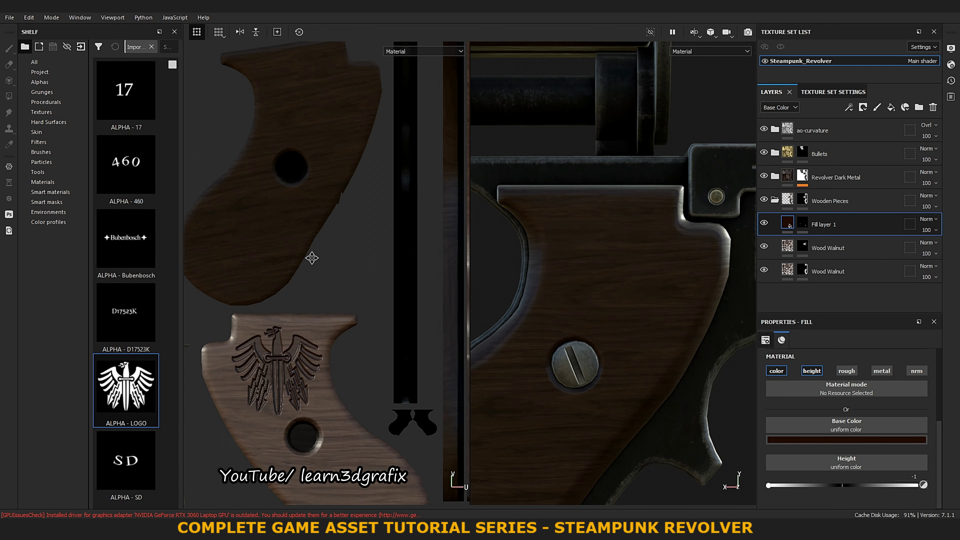
middle_drag(311, 258, 349, 306)
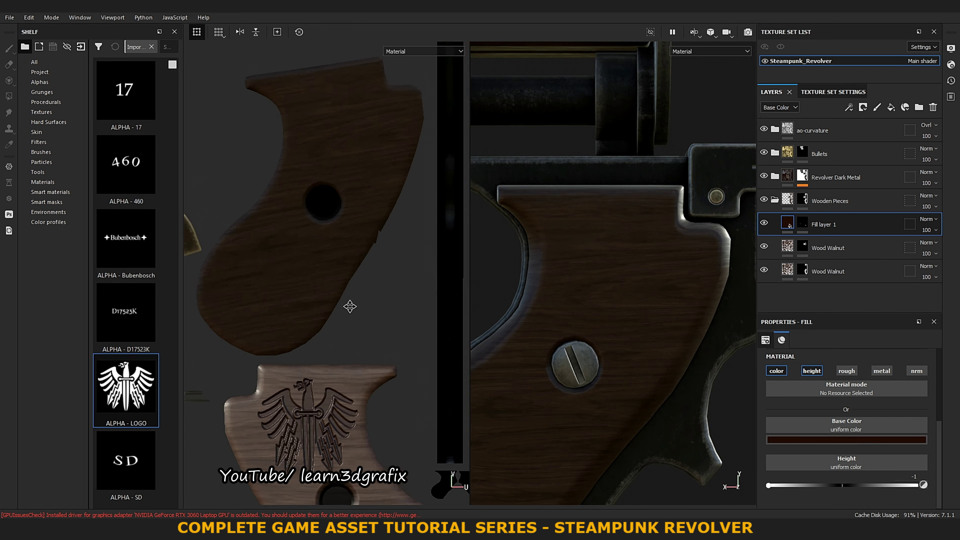
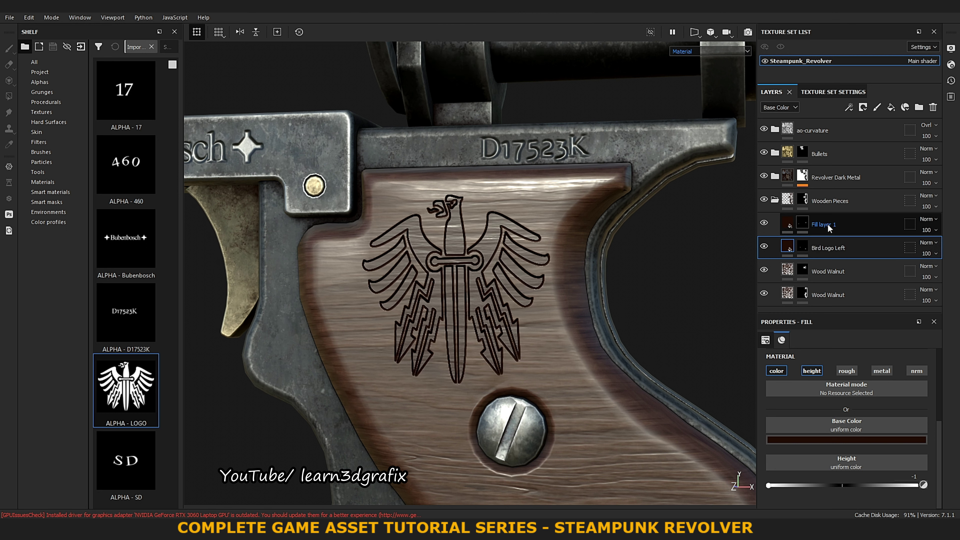
Step: Rename the new fill layer to Bird Logo Right
double_click(827, 224)
key(Caps_Lock)
text(Bird)
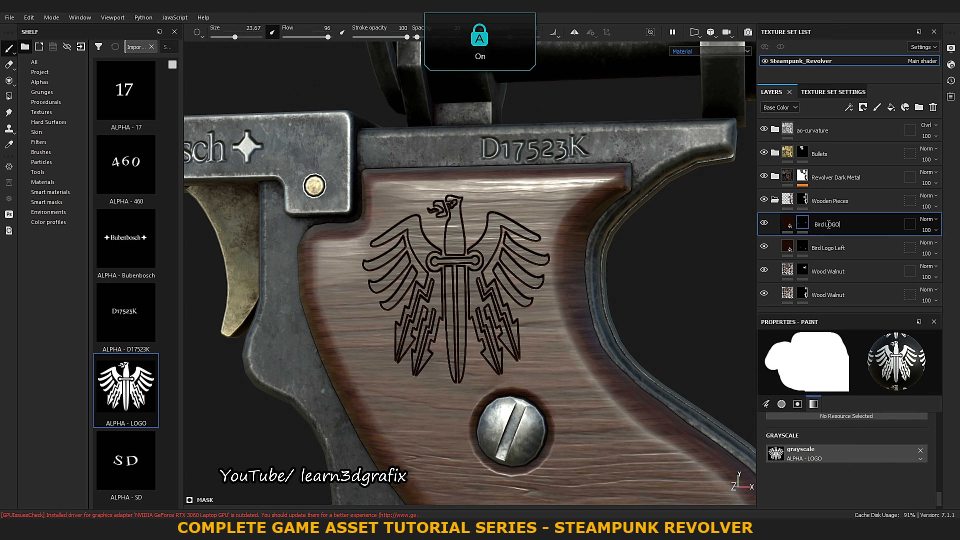
key(Caps_Lock)
text(logo)
click(831, 248)
Step: Add a 0.09 Blur filter to Bird Logo Left and copy it onto Bird Logo Right
right_click(803, 248)
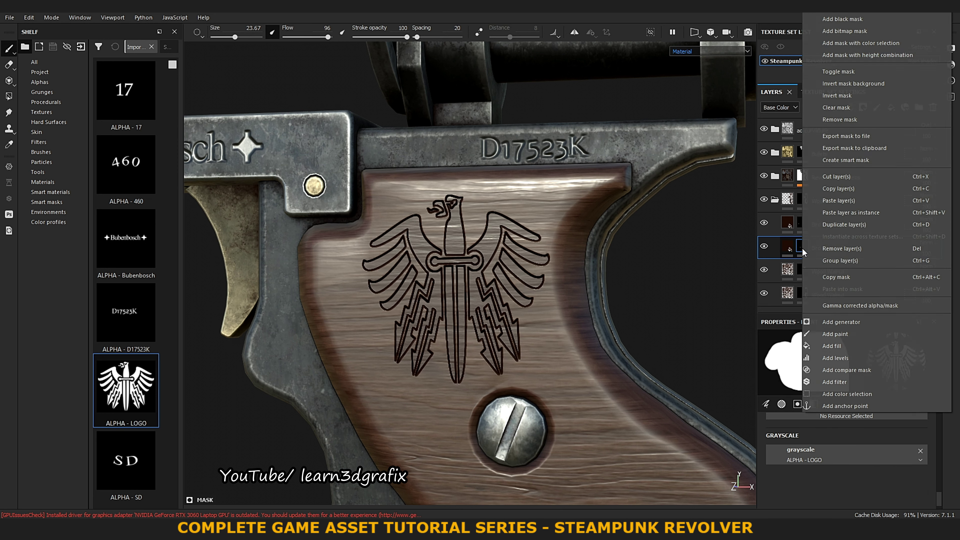
click(857, 381)
click(854, 357)
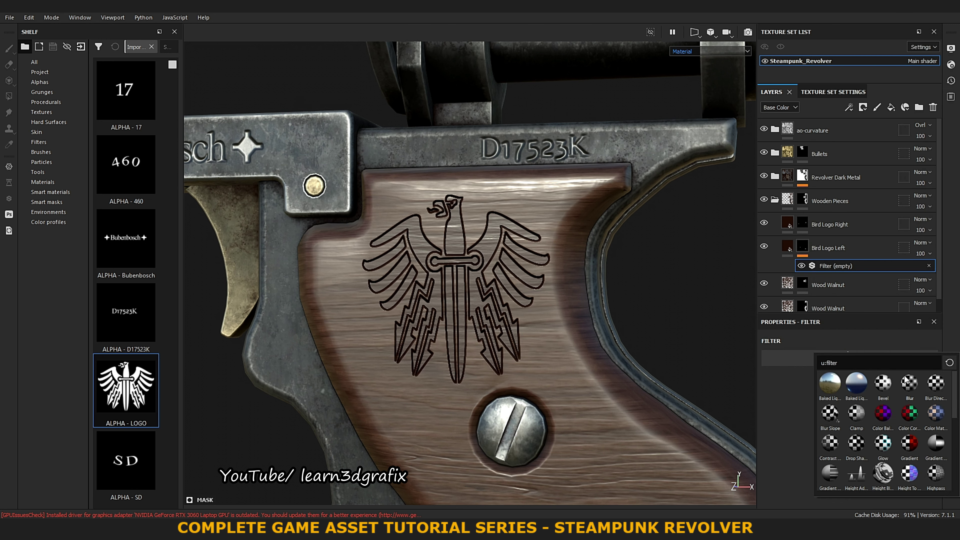
click(902, 384)
text(0.09)
key(Return)
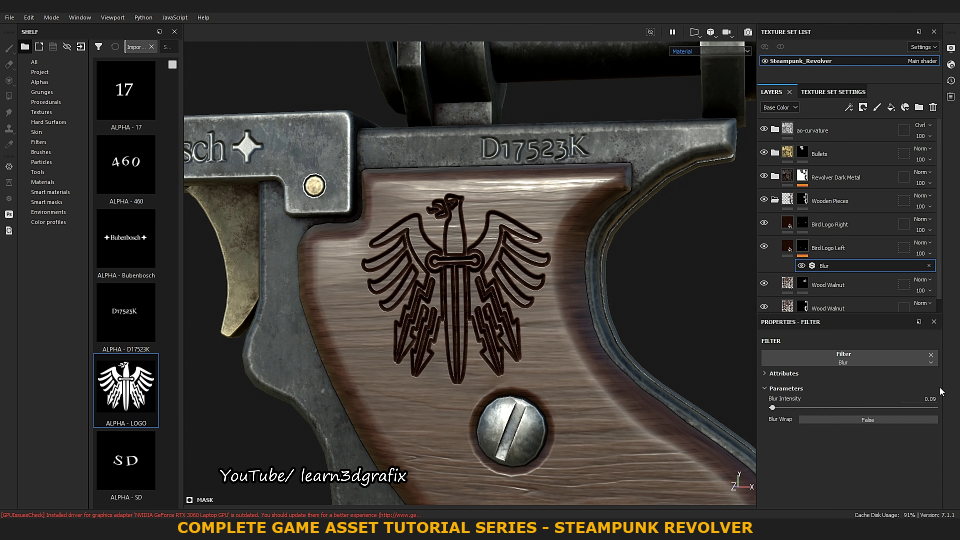
ctrl+drag(823, 265, 831, 224)
Step: Orbit the view to the other grip and select the Bird Logo Right layer
alt+drag(473, 278, 715, 236)
scroll(535, 269, down, 5)
scroll(583, 253, up, 4)
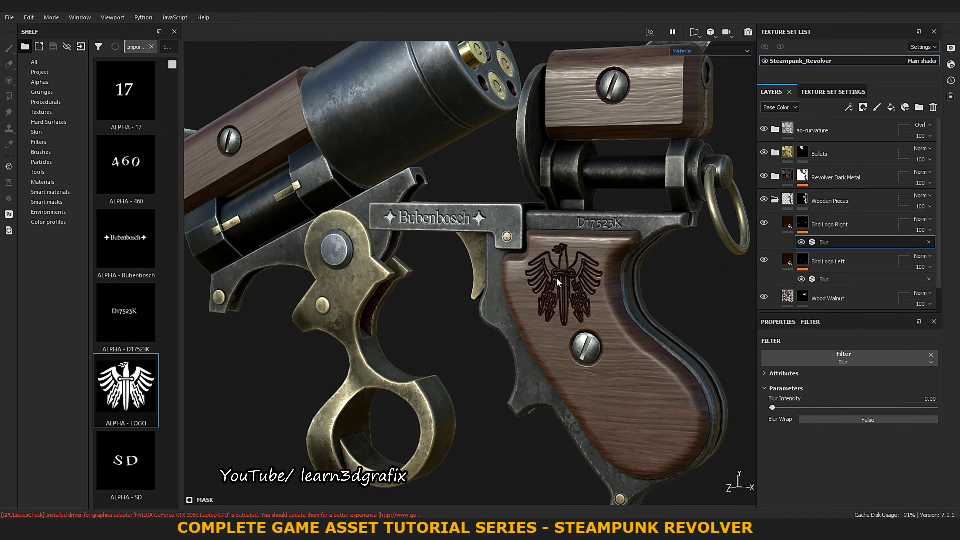
scroll(715, 236, up, 1)
scroll(524, 276, up, 6)
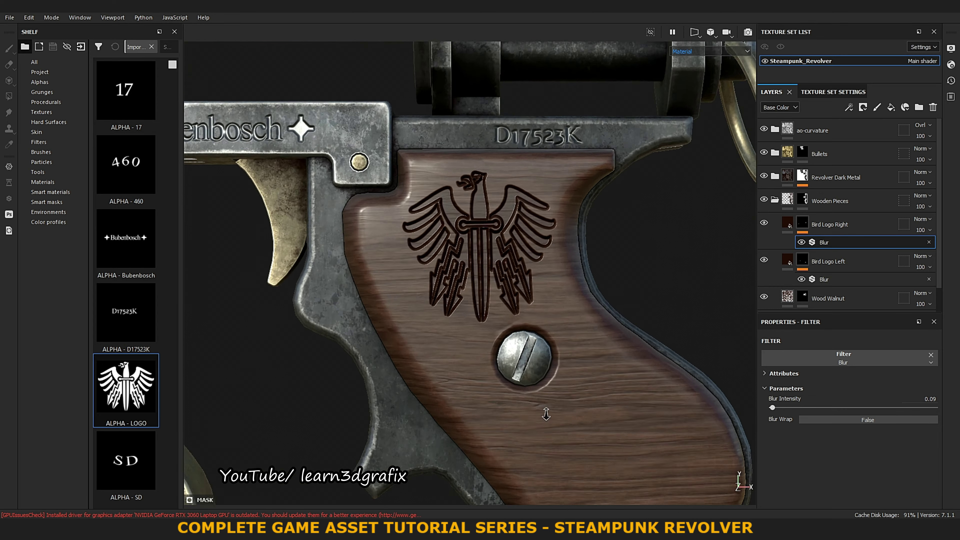
scroll(524, 276, up, 2)
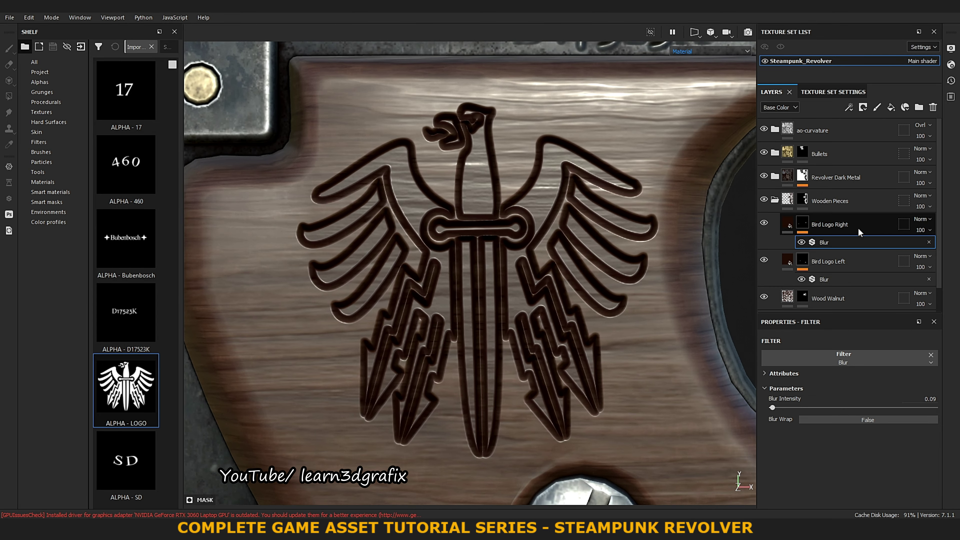
click(831, 229)
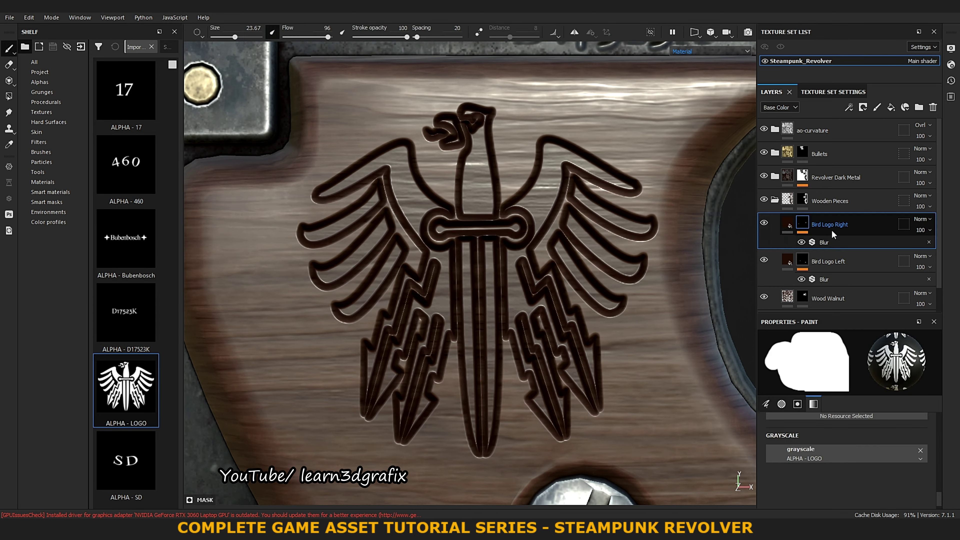
Step: Add a fill layer above Bird Logo Right with near-black base colour hex 170b07
click(891, 109)
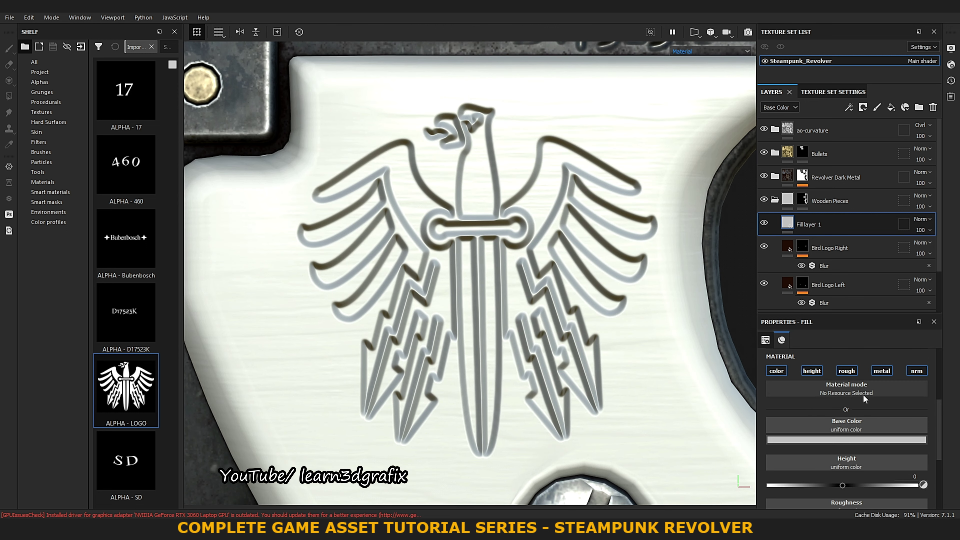
click(851, 438)
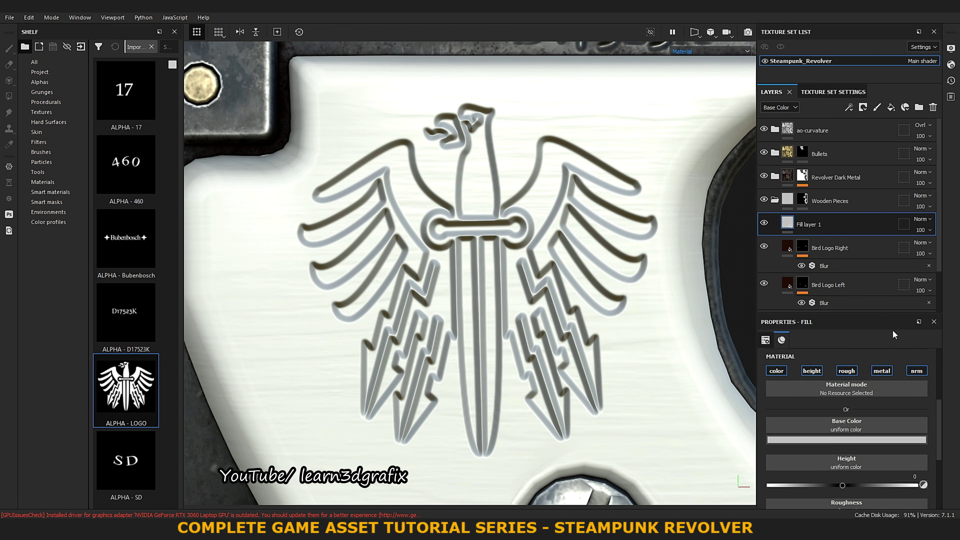
click(864, 438)
click(892, 320)
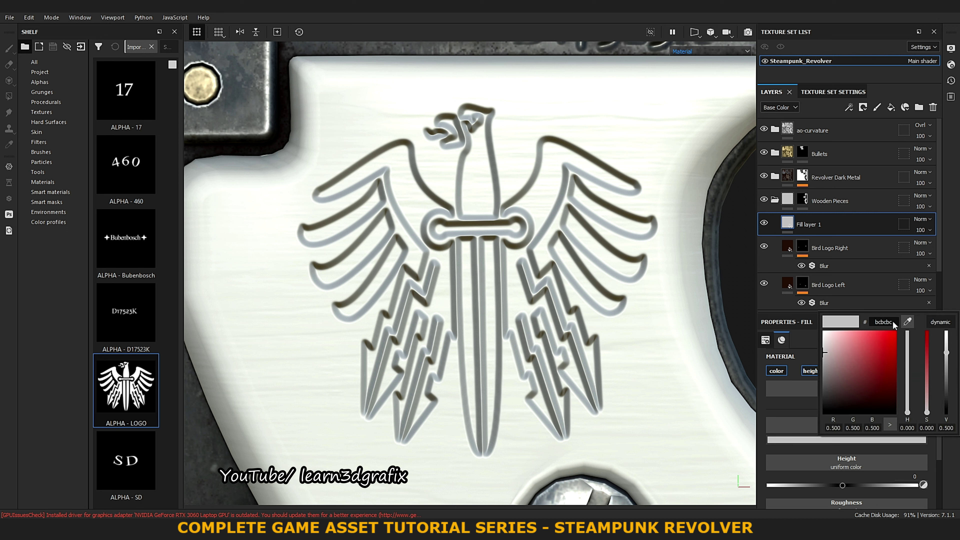
text(170)
key(Return)
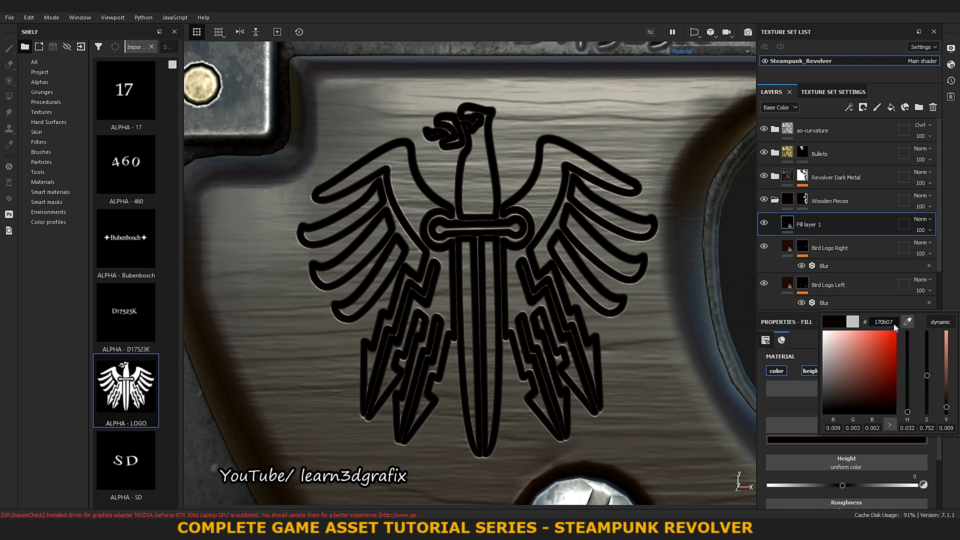
Step: Disable the fill's height channel, set roughness 0.6, and give it a black mask
click(816, 372)
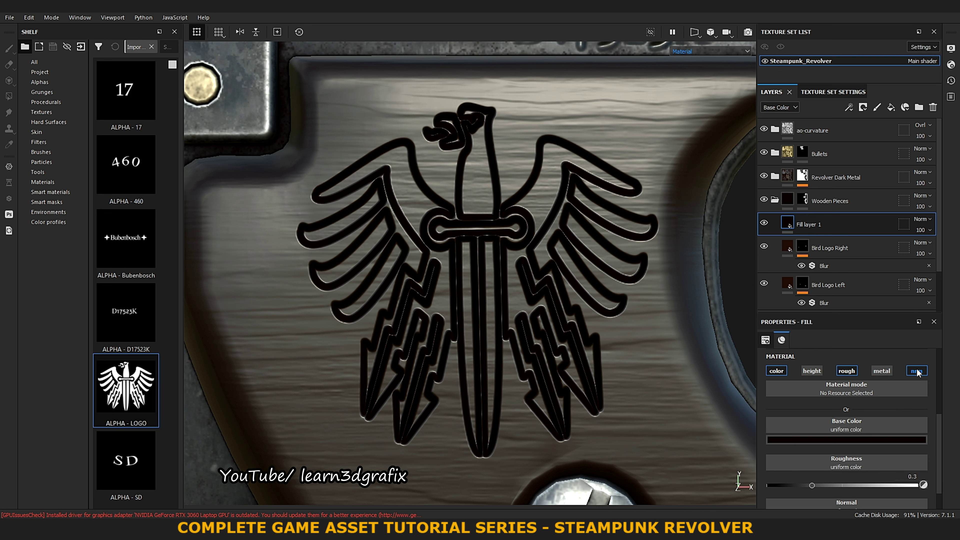
text(6)
key(Return)
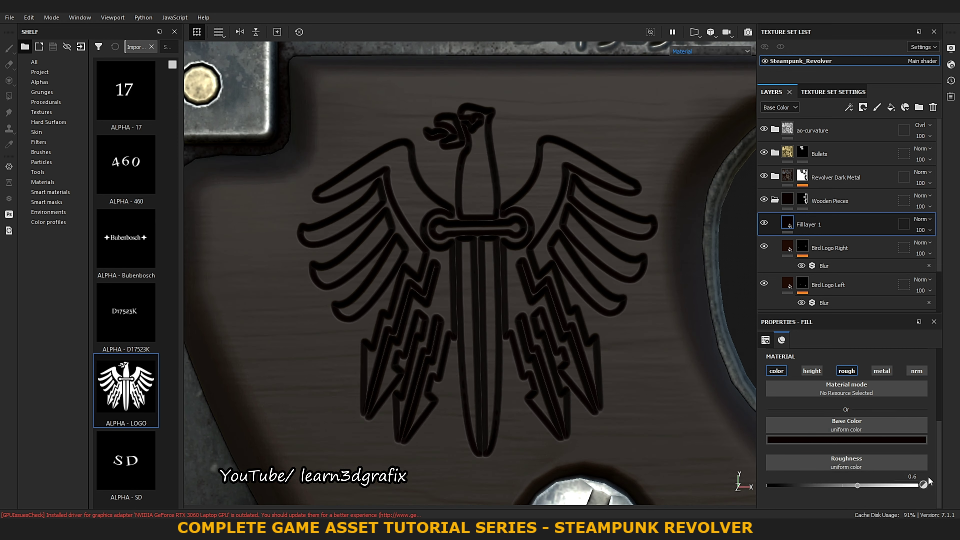
right_click(791, 222)
click(851, 30)
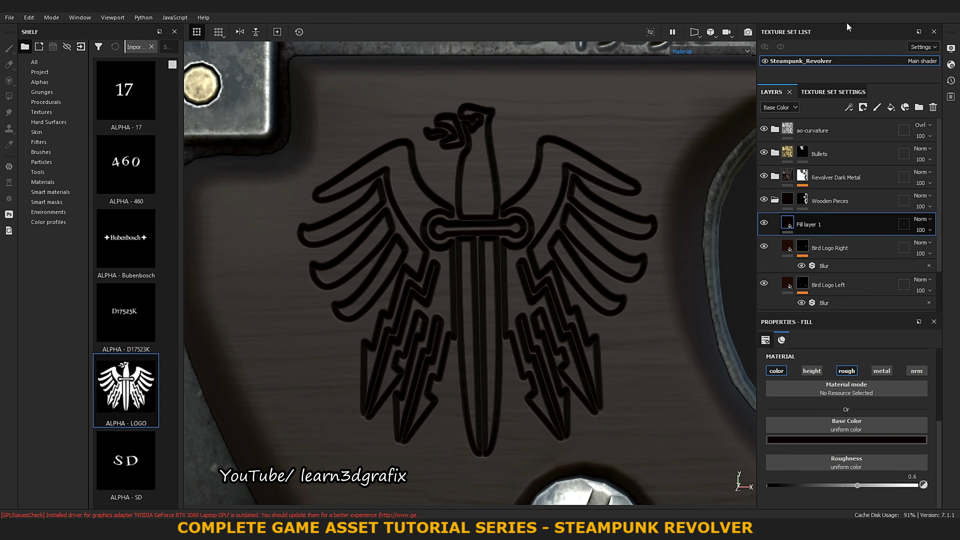
right_click(803, 220)
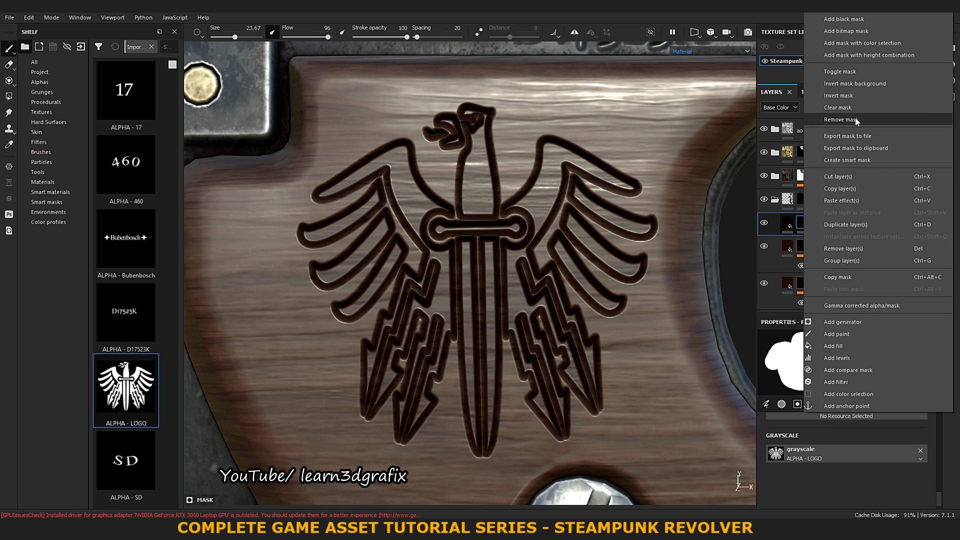
Step: Add a Dripping Rust generator to the mask with Rust Spreading 0.68 and Drips Samples Amount 32
click(884, 305)
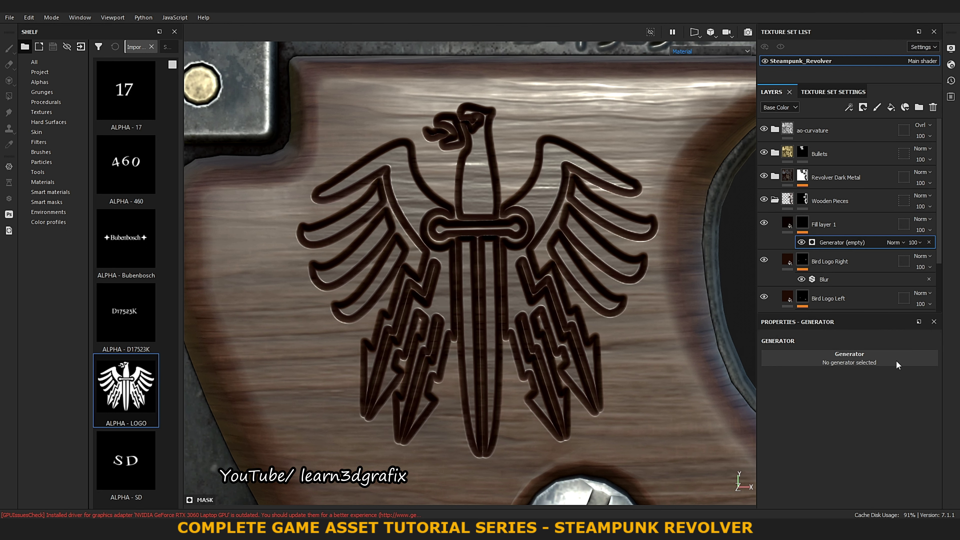
click(895, 360)
click(855, 422)
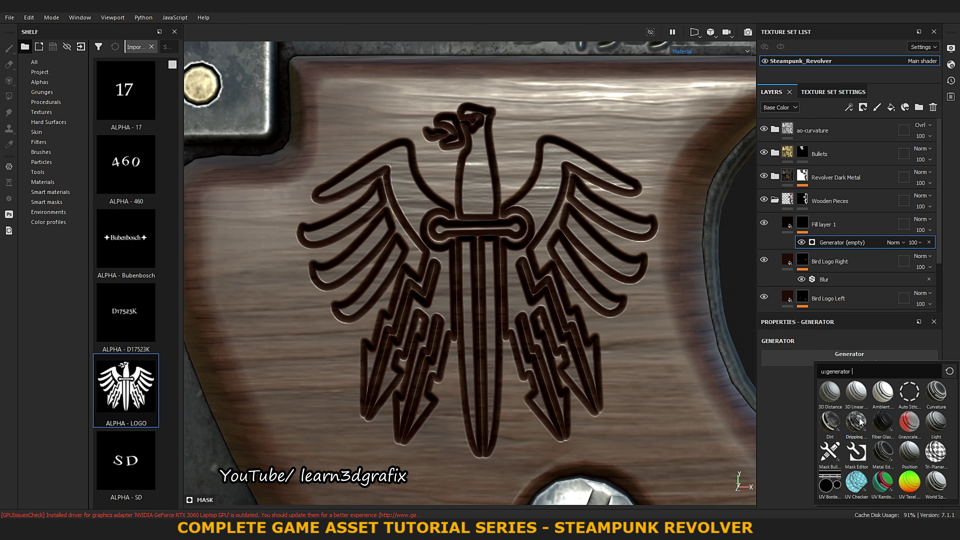
scroll(468, 234, down, 1)
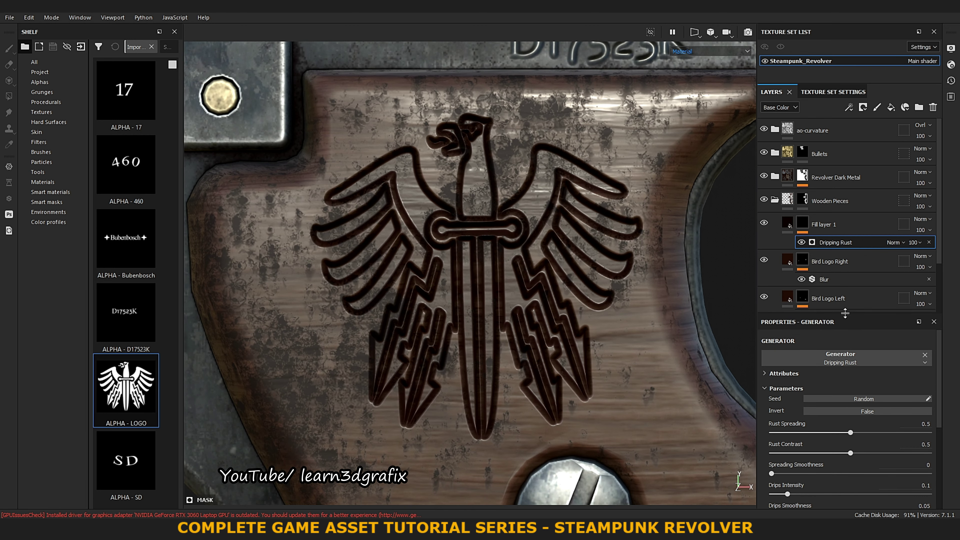
drag(848, 322, 848, 276)
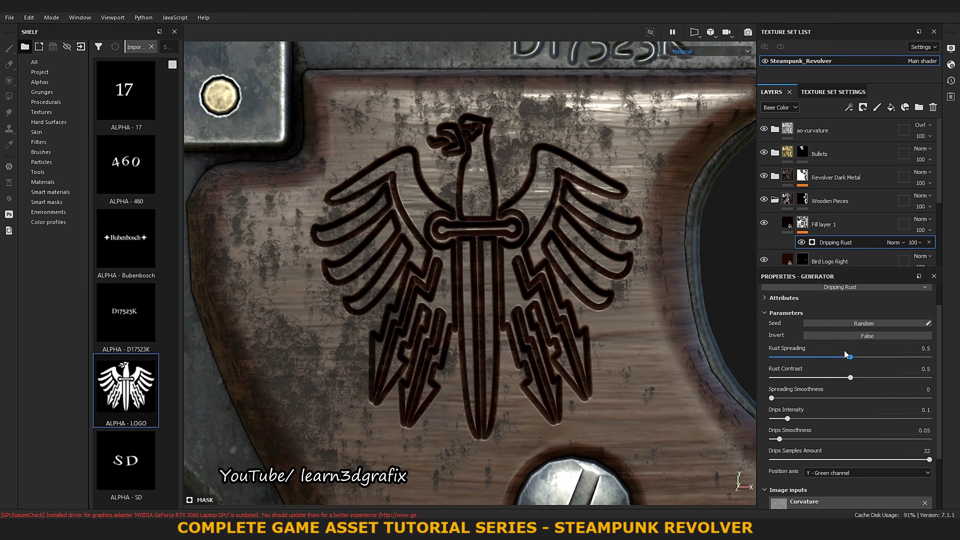
mouse_move(851, 357)
mouse_down()
mouse_move(878, 357)
mouse_move(786, 378)
mouse_move(798, 396)
mouse_move(754, 401)
mouse_move(831, 438)
mouse_move(780, 434)
mouse_up()
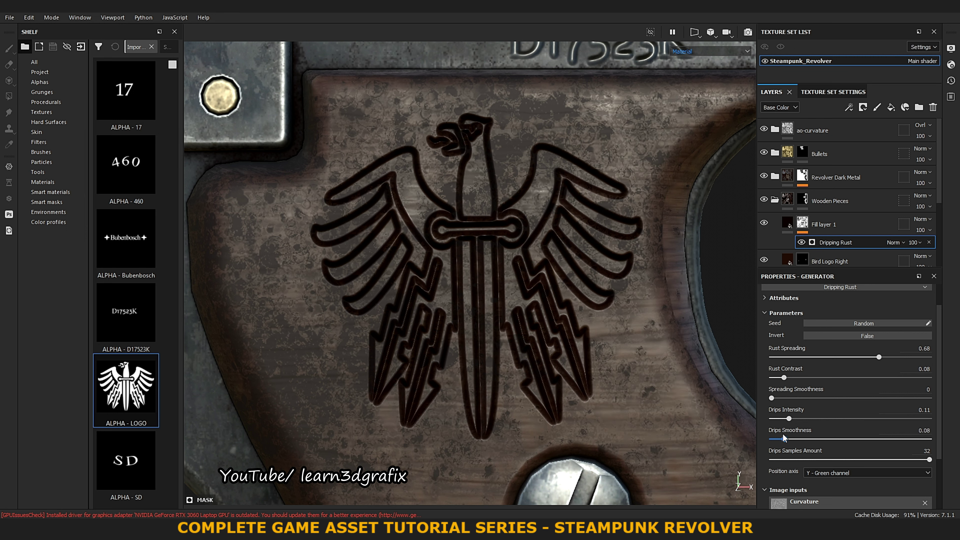
scroll(811, 455, down, 2)
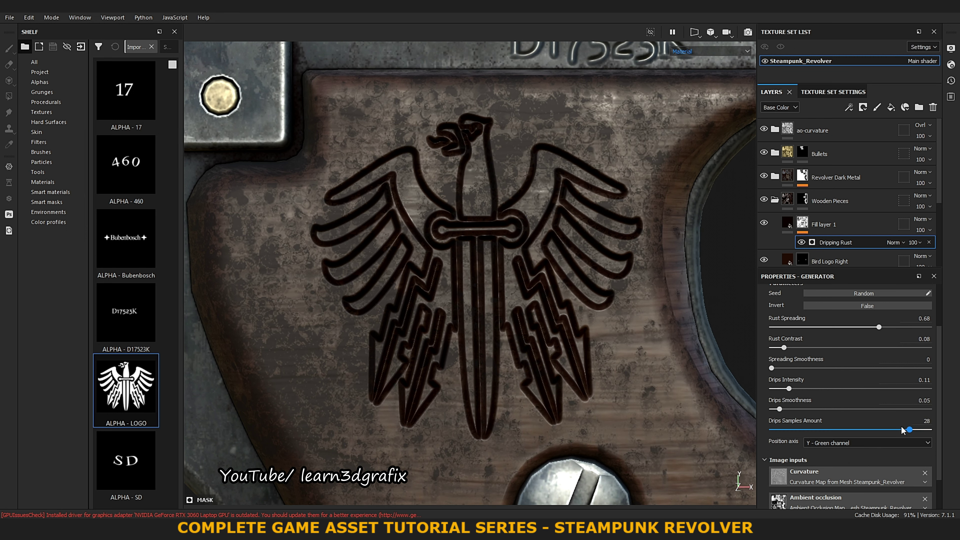
drag(901, 430, 942, 404)
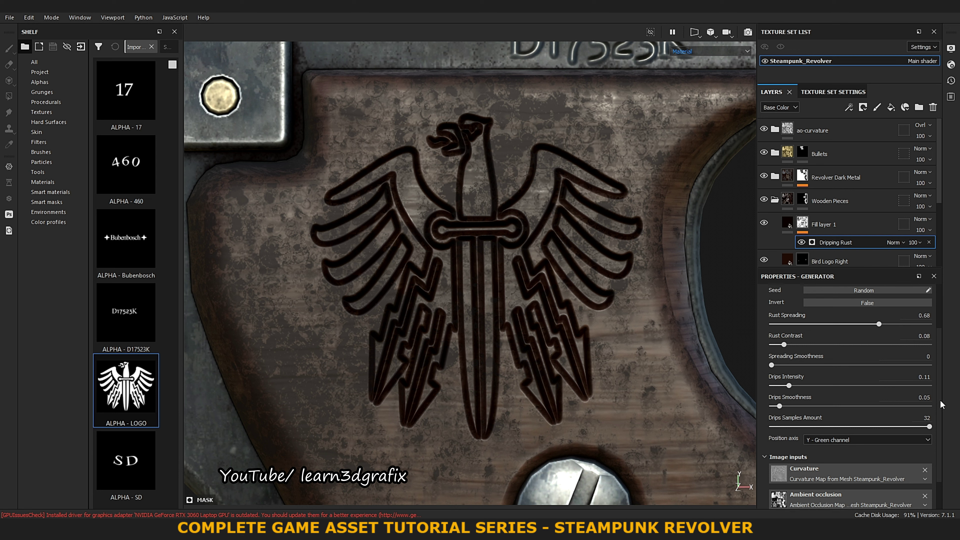
scroll(943, 410, up, 4)
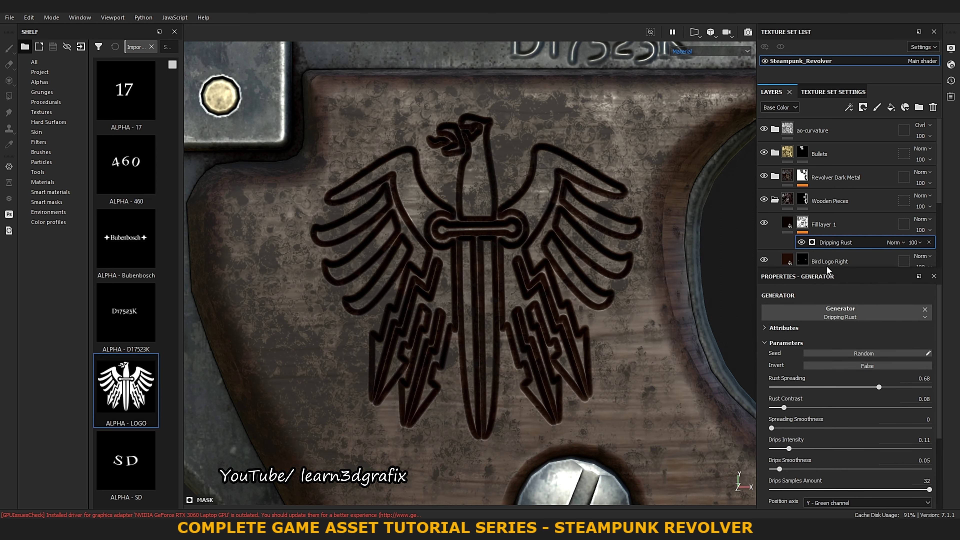
Step: Rename Fill layer 1 to Dust and create a folder named Bird Logo Right
double_click(821, 224)
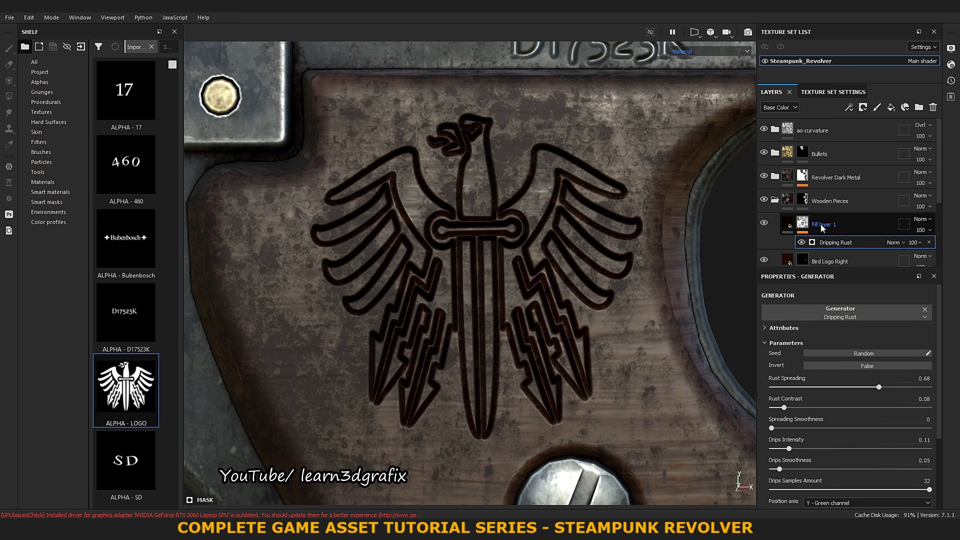
text(Dust)
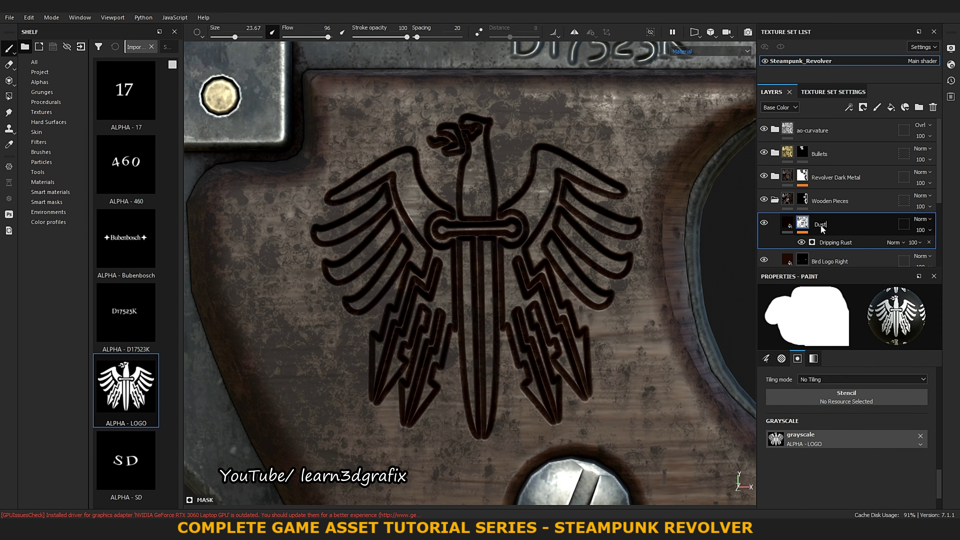
key(Return)
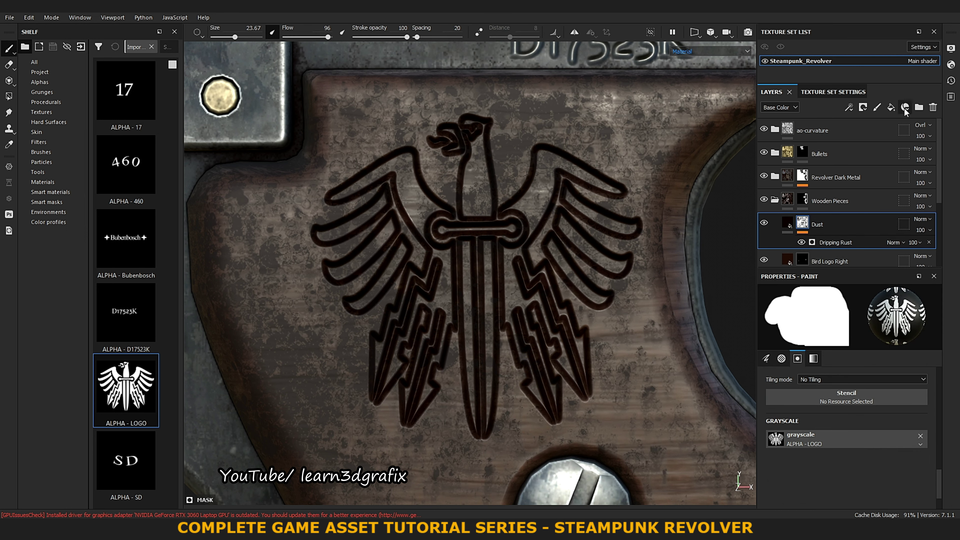
click(918, 108)
click(833, 256)
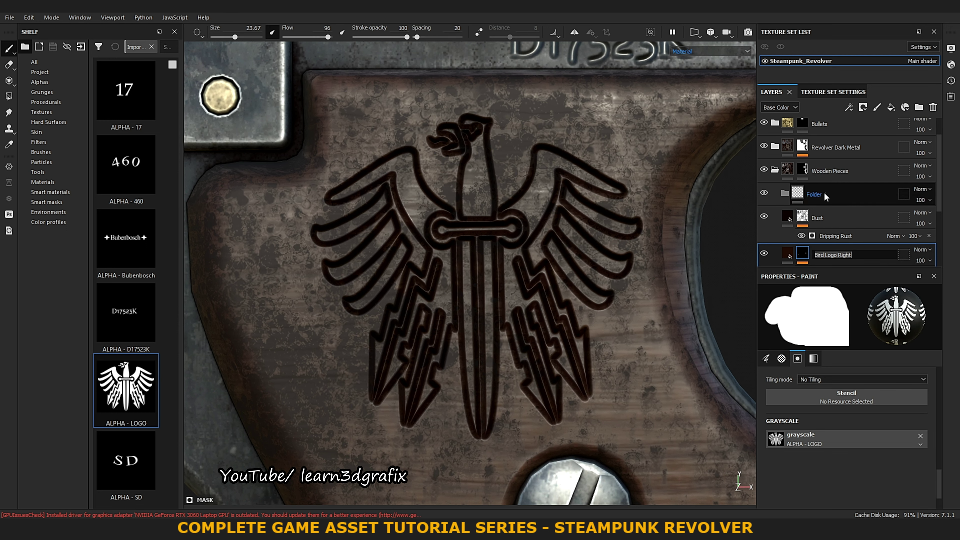
click(816, 198)
right_click(816, 198)
click(831, 249)
Step: Move the Dust and Bird Logo Right layers into the Bird Logo Right folder
scroll(794, 224, down, 1)
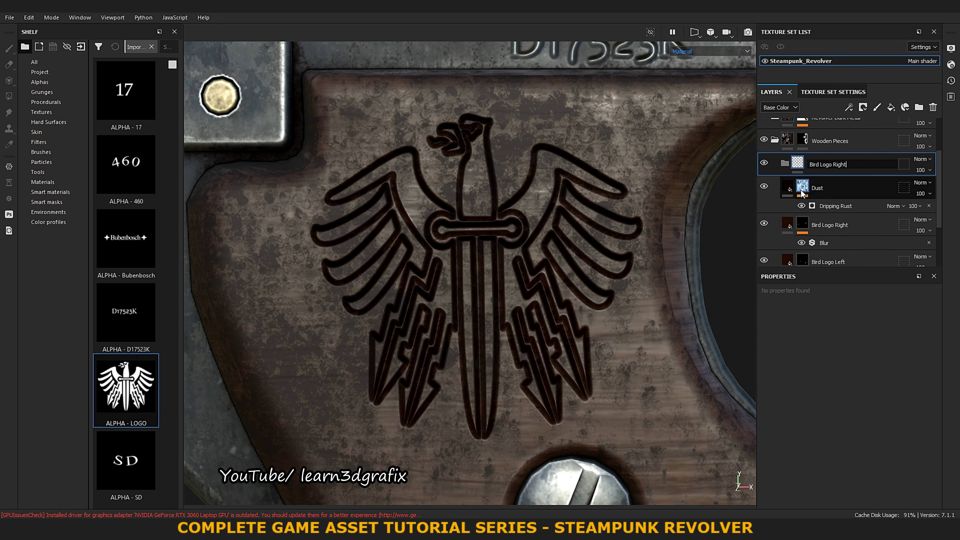
click(816, 193)
scroll(794, 221, up, 2)
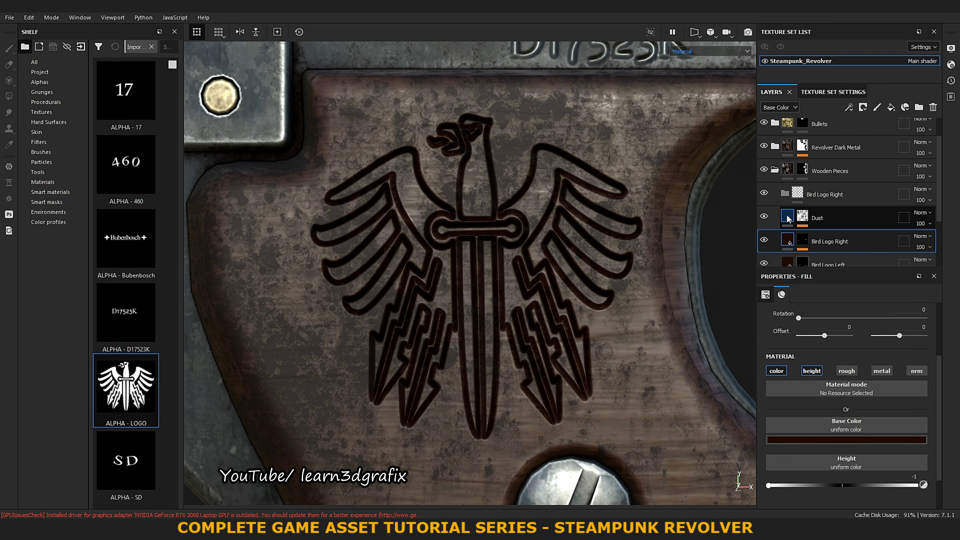
drag(787, 218, 803, 197)
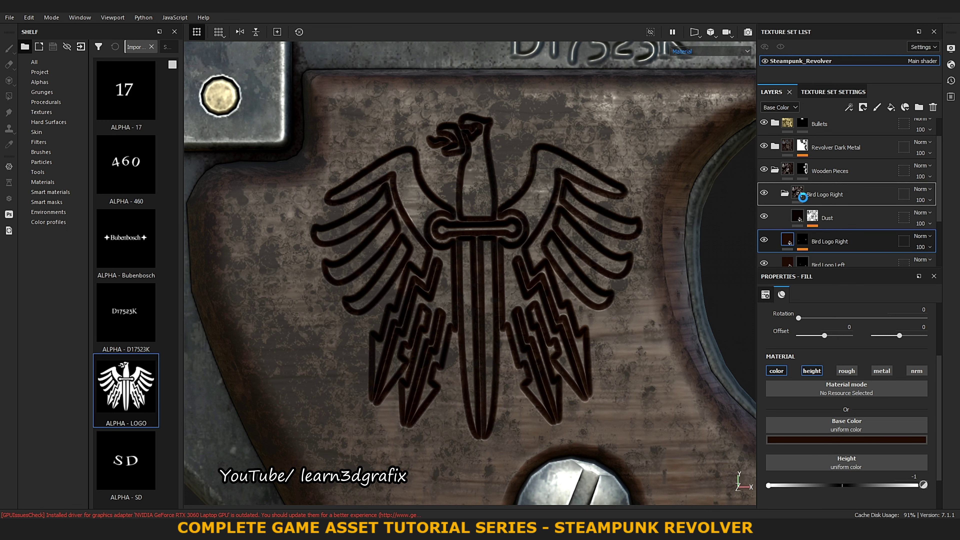
drag(833, 244, 828, 233)
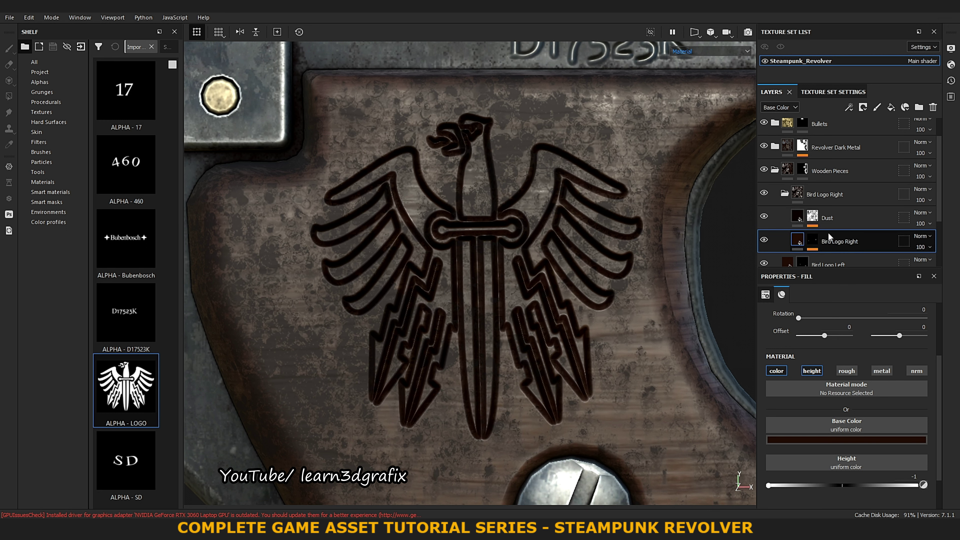
scroll(828, 233, up, 1)
click(784, 224)
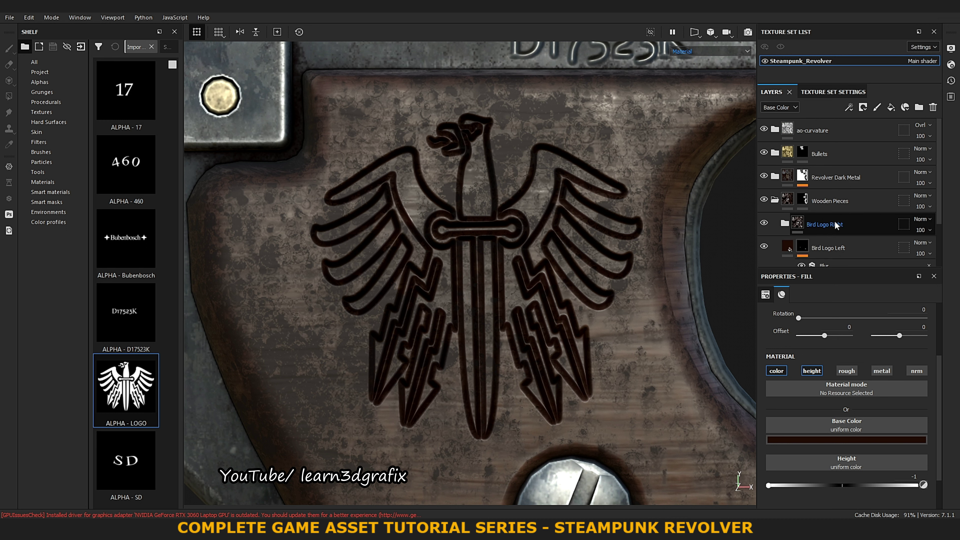
scroll(835, 225, down, 1)
click(786, 193)
scroll(830, 212, down, 1)
click(830, 212)
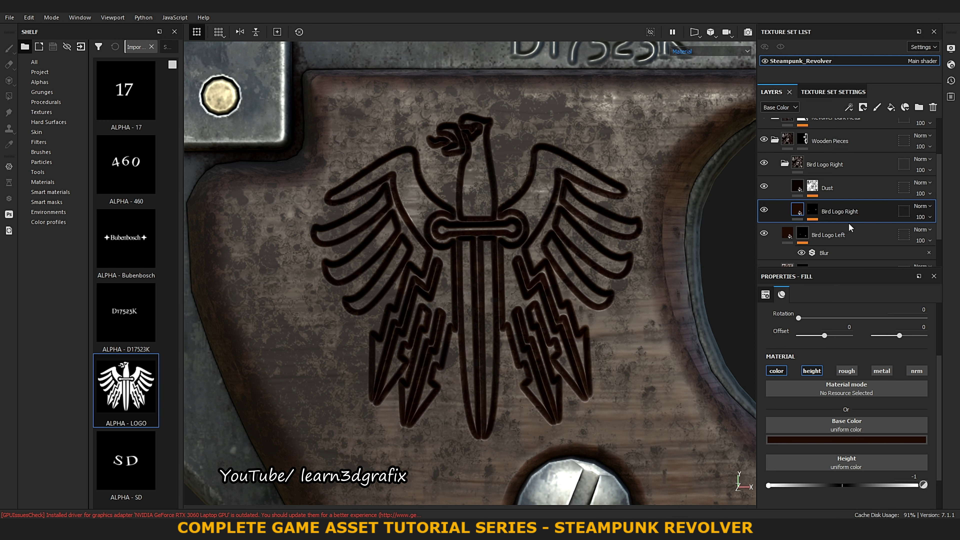
scroll(551, 176, down, 5)
Step: Zoom in on the engraved eagle grip and open the Bird Logo Right mask's context menu
alt+drag(583, 185, 435, 199)
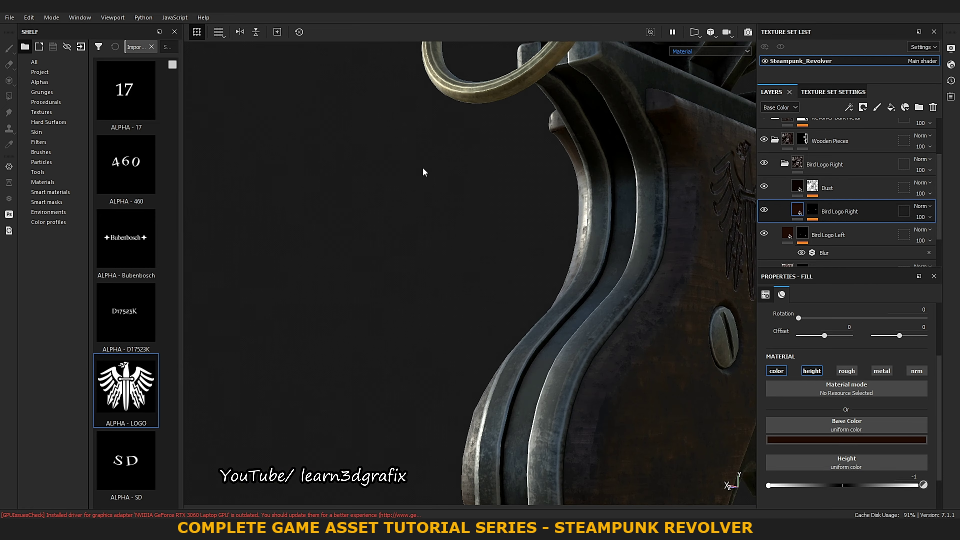
scroll(505, 187, up, 2)
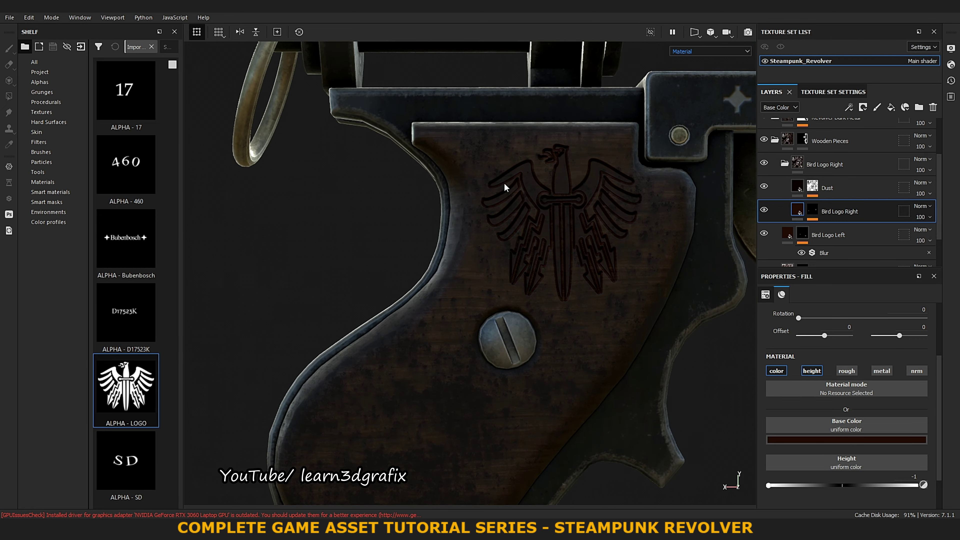
scroll(505, 187, up, 1)
scroll(502, 200, up, 1)
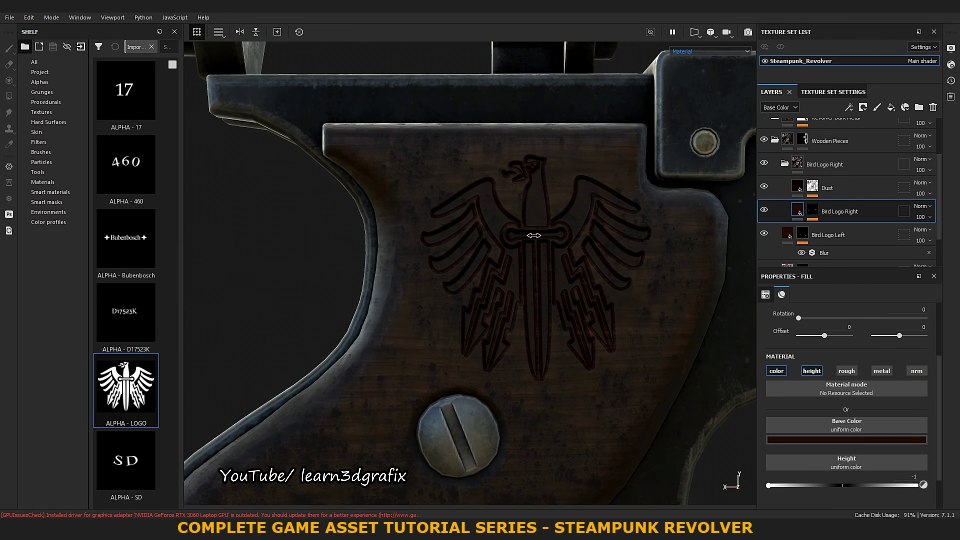
scroll(500, 217, up, 2)
scroll(467, 256, up, 1)
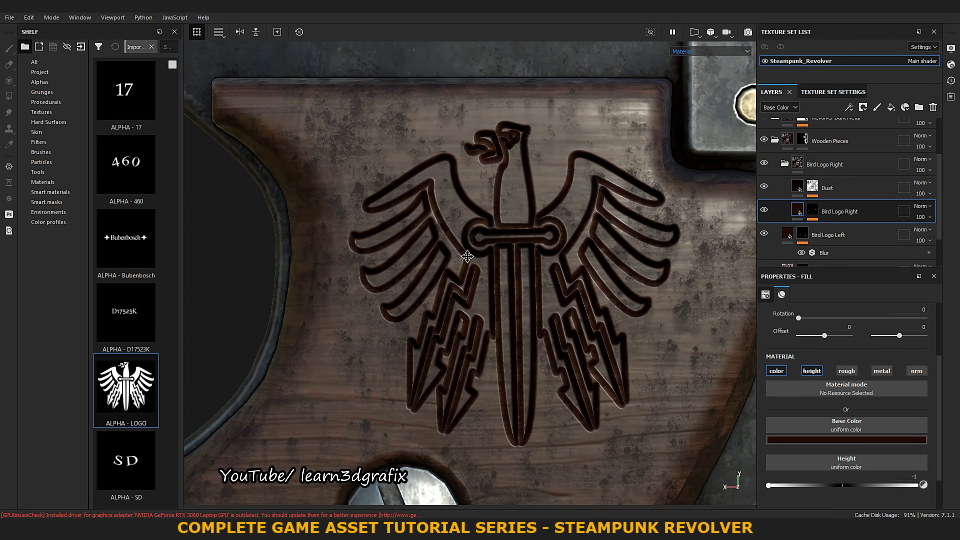
scroll(490, 270, up, 1)
scroll(490, 271, down, 4)
mouse_move(521, 208)
alt+mouse_down()
mouse_move(575, 204)
mouse_move(446, 191)
alt+mouse_up()
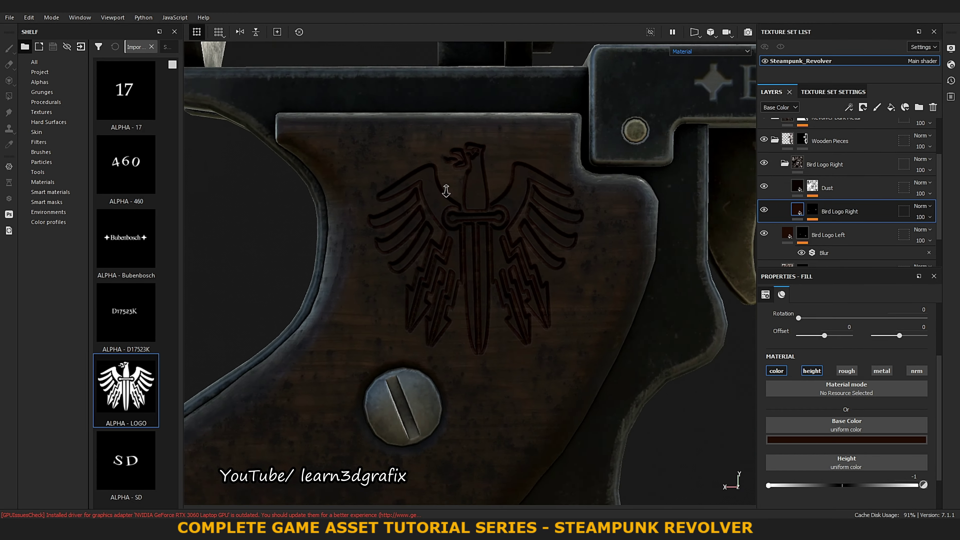
scroll(446, 191, up, 1)
click(812, 210)
right_click(814, 207)
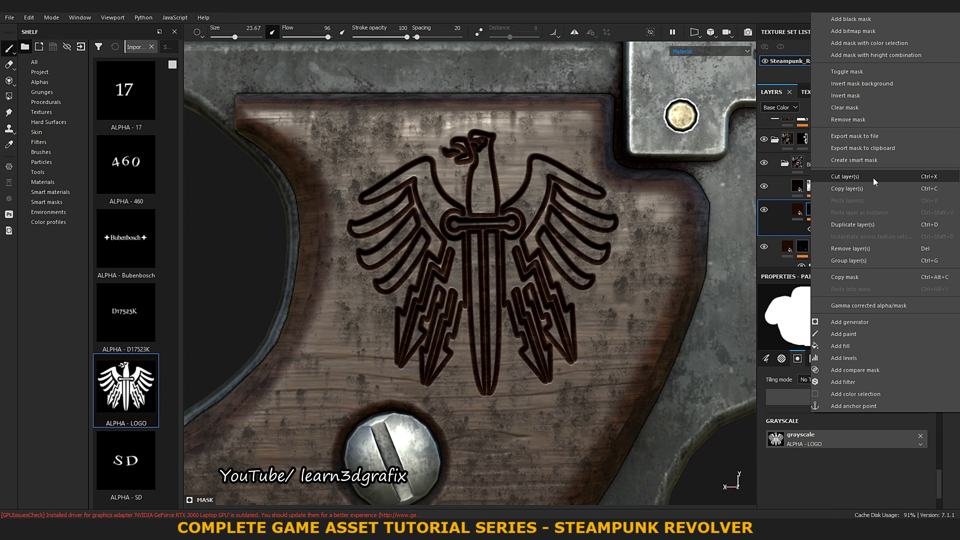
Step: Paste the eagle mask into a black mask on the folder and add Dripping Rust to Dust's mask
click(883, 277)
scroll(841, 216, up, 1)
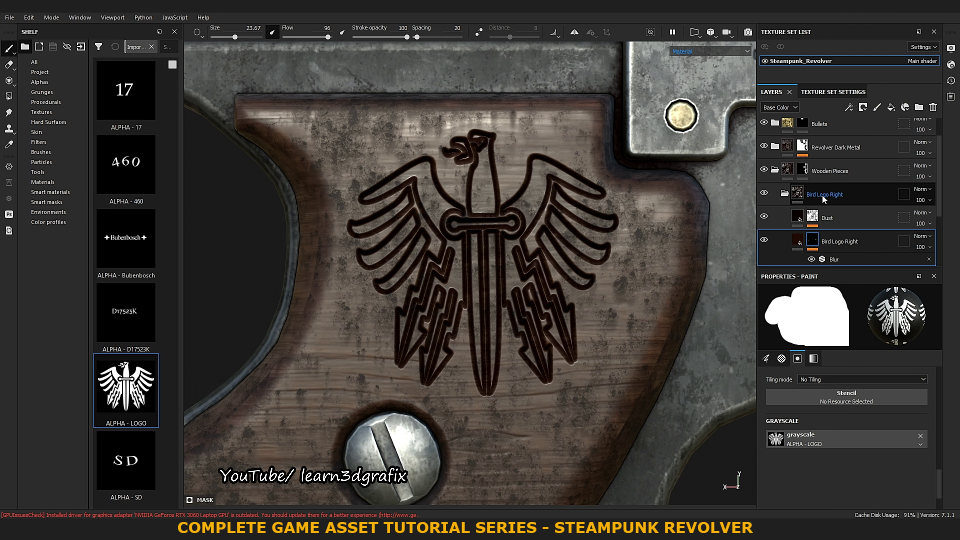
click(822, 194)
right_click(798, 193)
click(852, 214)
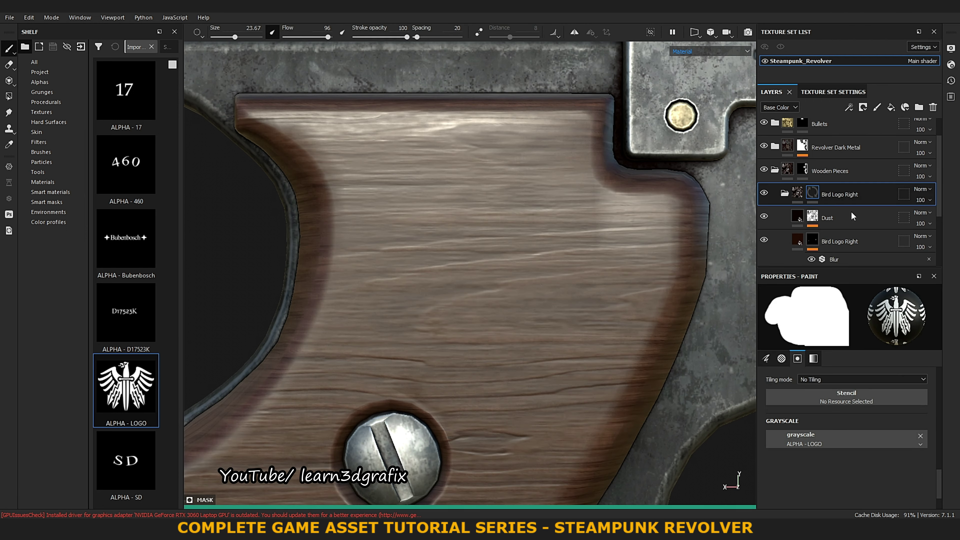
right_click(812, 189)
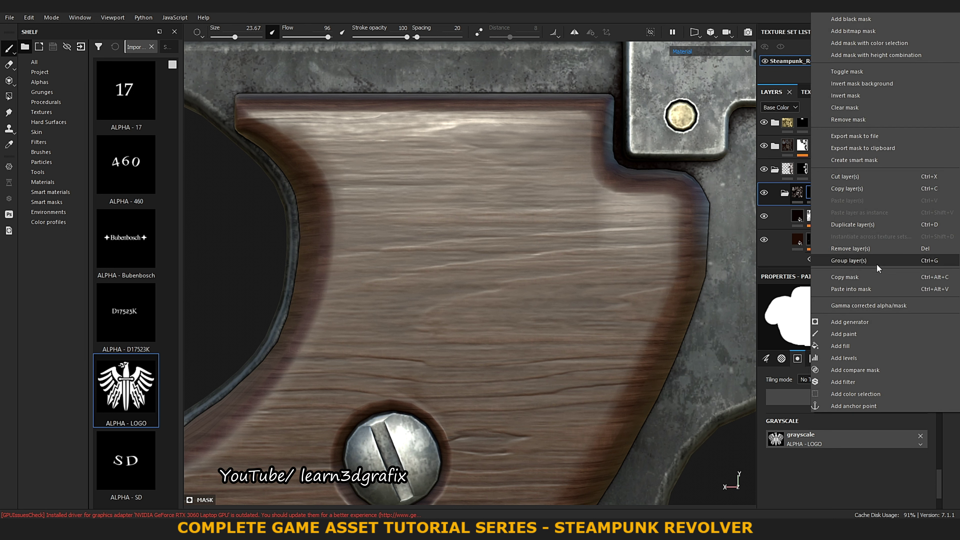
click(879, 283)
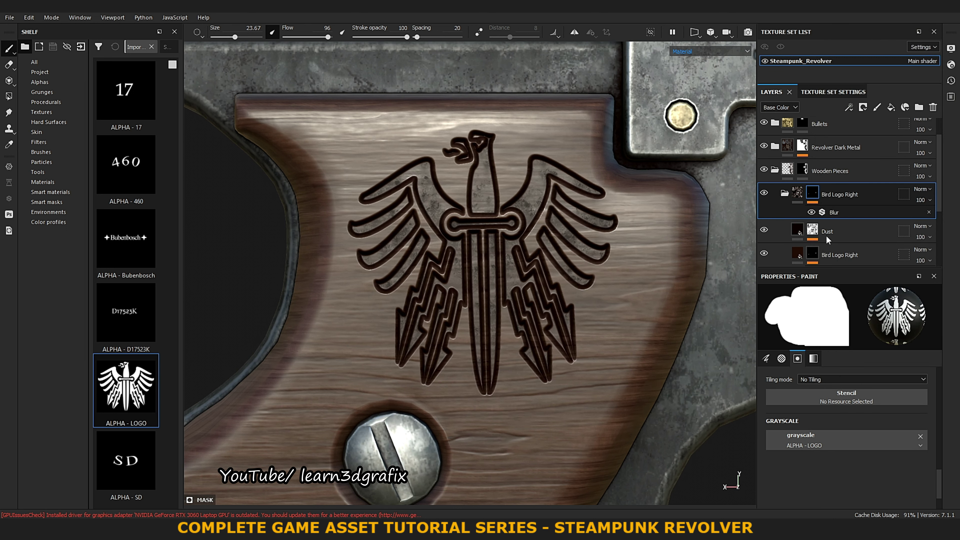
click(826, 234)
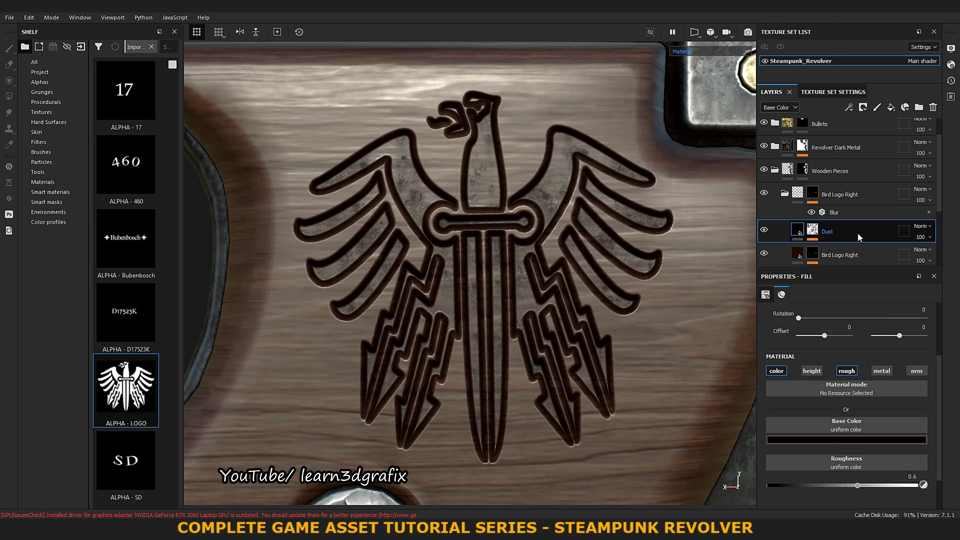
click(812, 230)
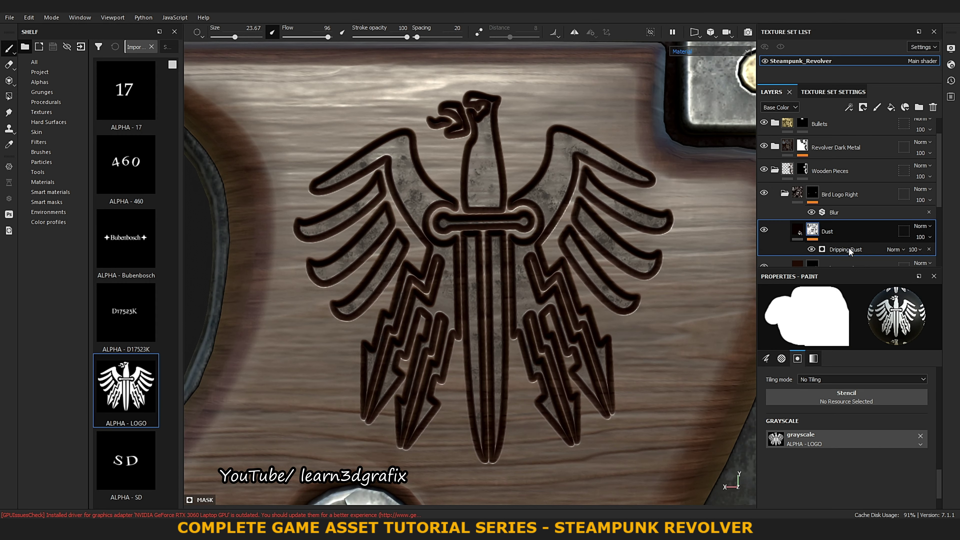
Step: Set Dust's Rust Spreading to 0.8 and hide the Bird Logo Right folder to compare
drag(885, 387, 898, 387)
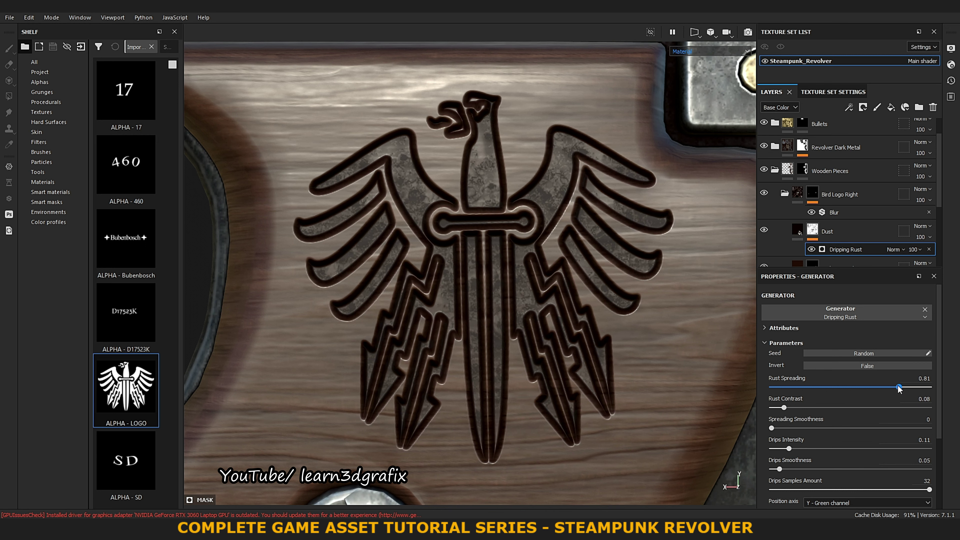
text(.8)
key(Return)
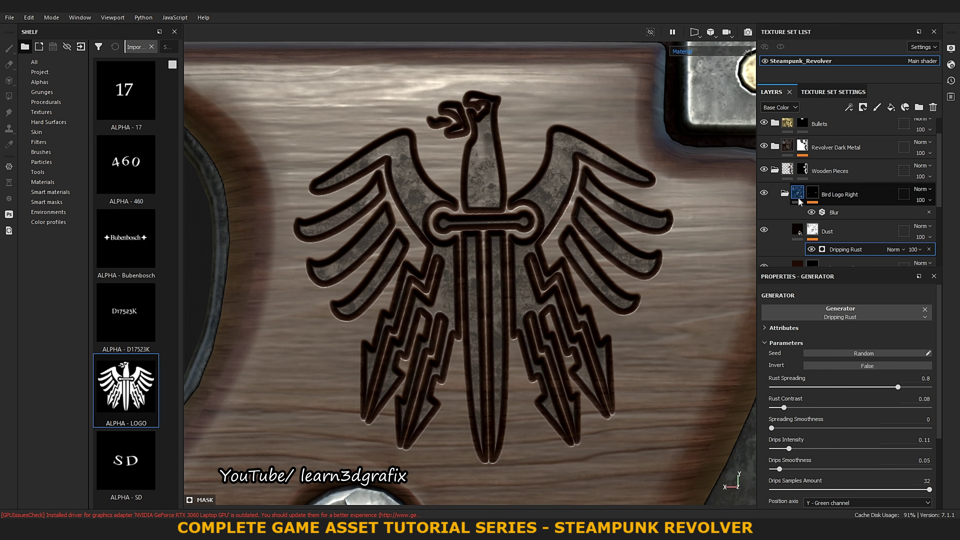
click(778, 196)
scroll(525, 246, down, 3)
alt+drag(525, 247, 542, 236)
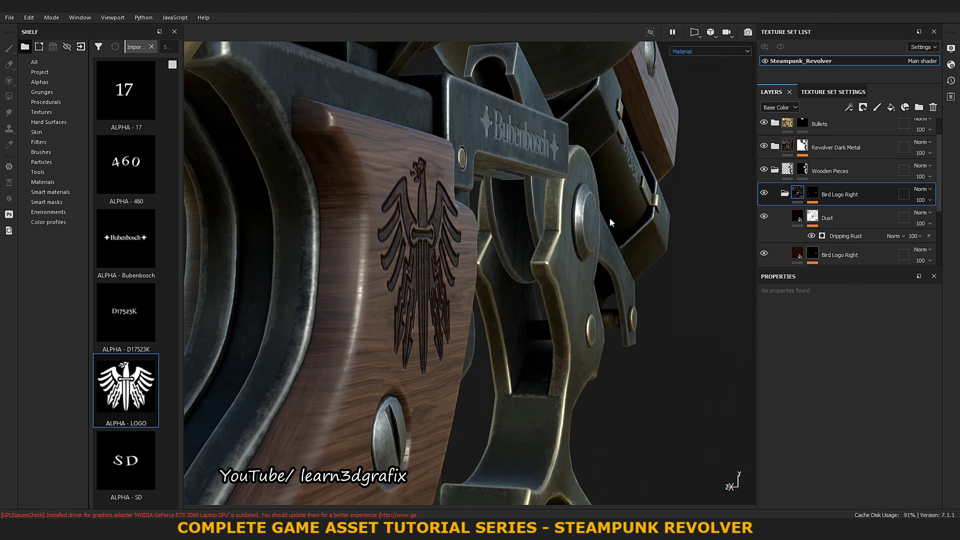
scroll(543, 236, up, 5)
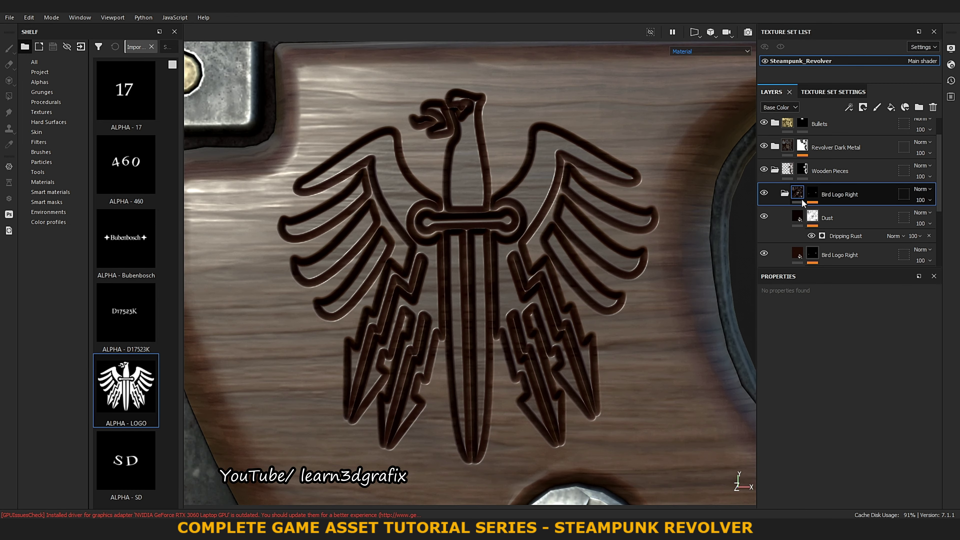
click(764, 193)
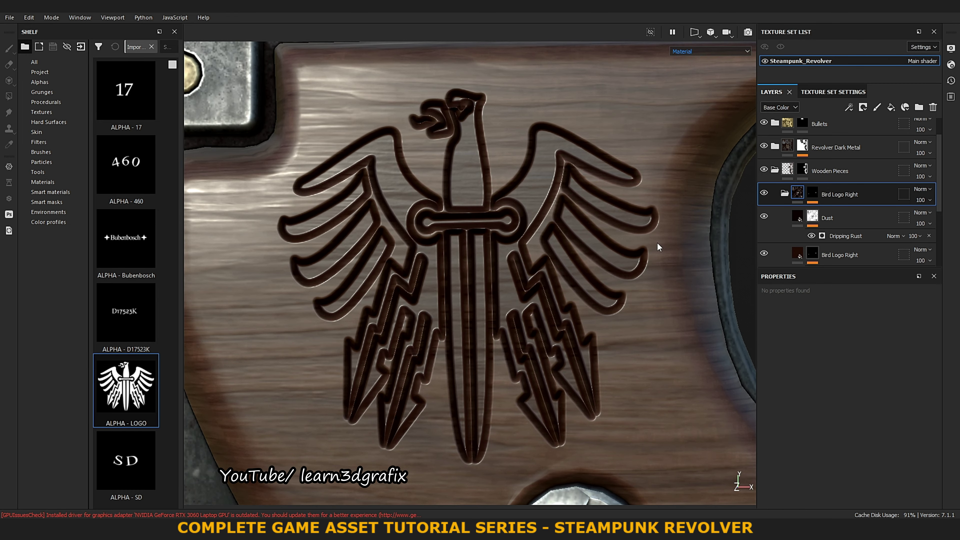
Step: Clear the brush alpha, set brush size about 3.56, and switch to Polygon Fill mesh mode
alt+drag(657, 247, 570, 306)
scroll(563, 303, down, 3)
alt+right_drag(560, 300, 581, 294)
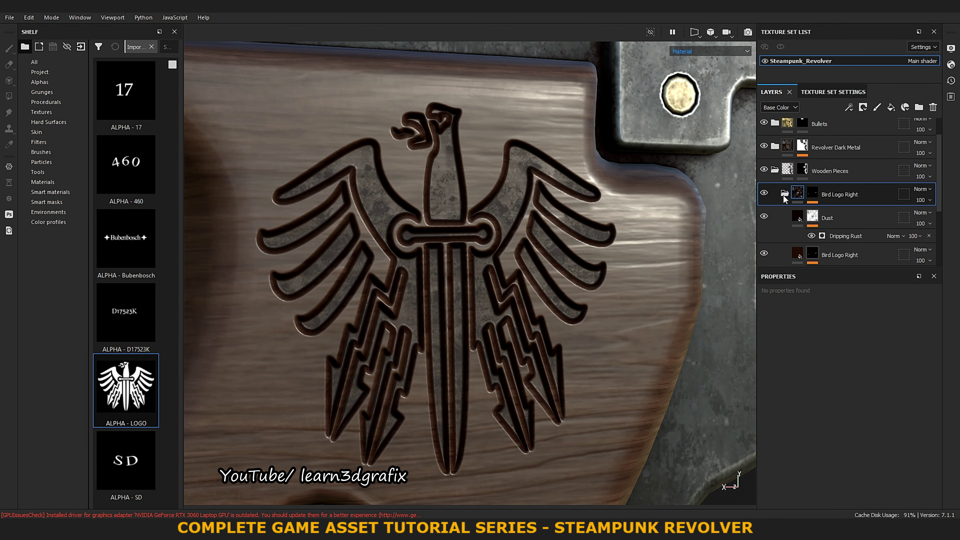
click(781, 218)
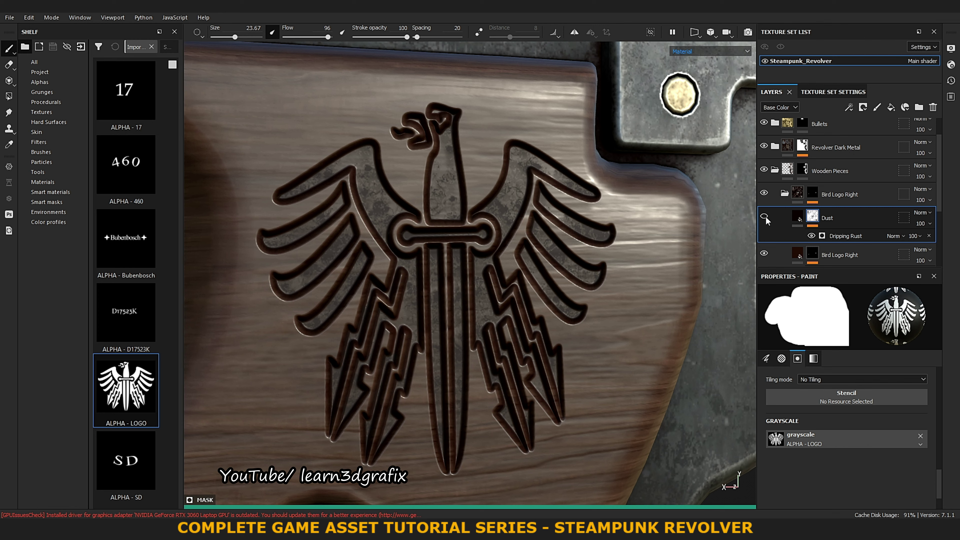
click(920, 437)
ctrl+right_drag(473, 246, 435, 248)
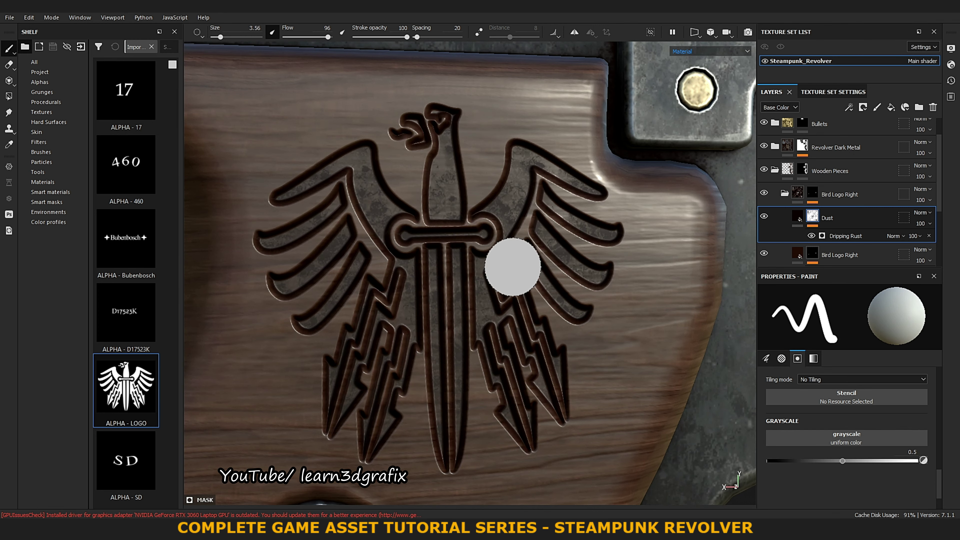
click(9, 96)
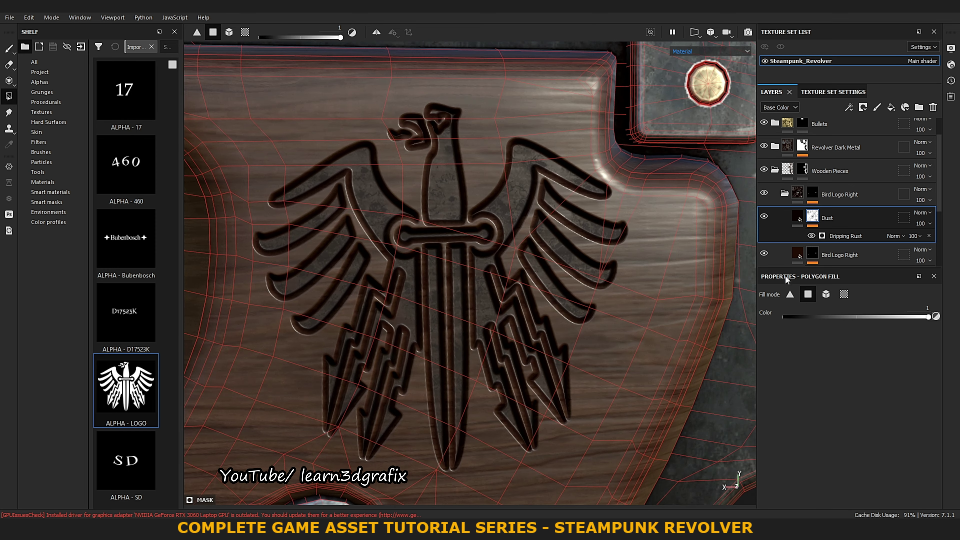
key(3)
Step: Rotate the environment lighting across the grip and select the Bird Logo Right layer
click(791, 194)
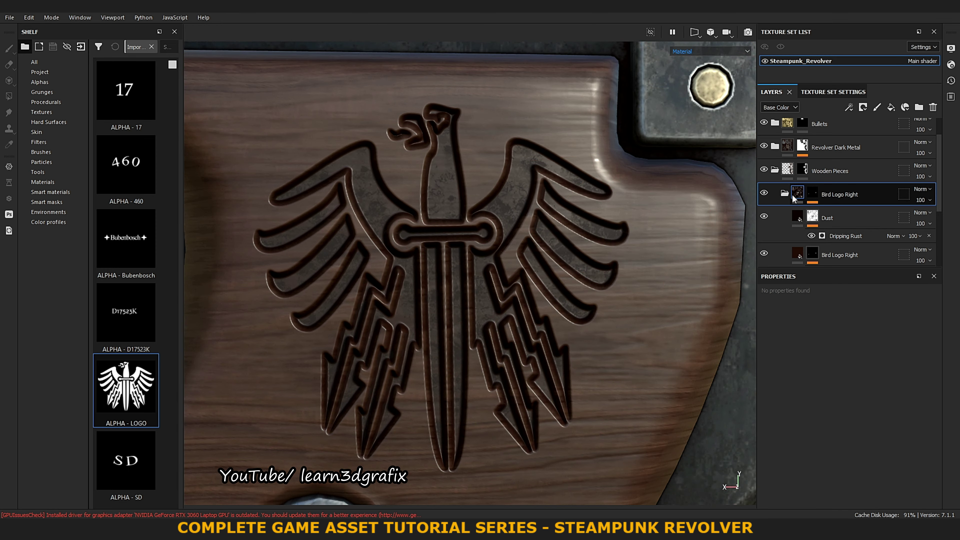
scroll(533, 262, down, 5)
shift+right_drag(539, 225, 560, 227)
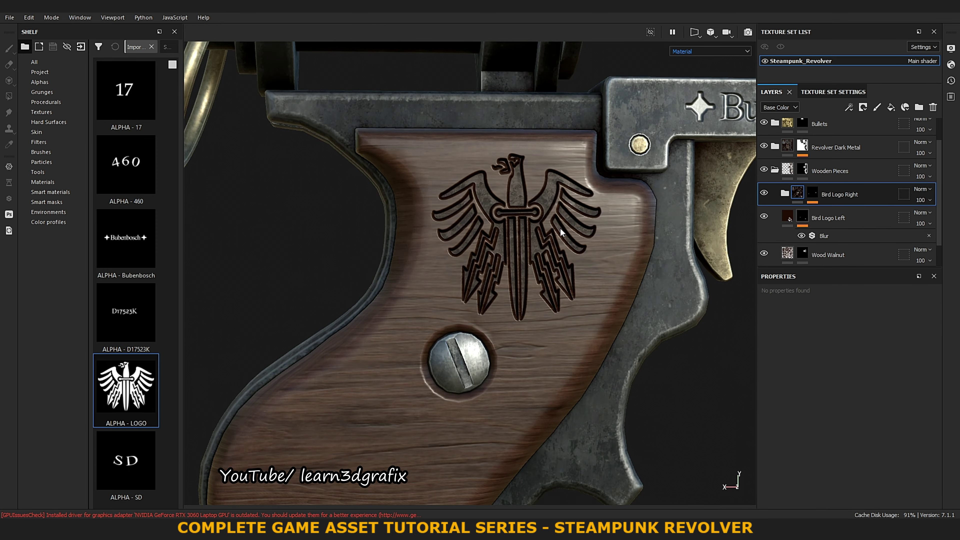
scroll(560, 228, up, 3)
click(785, 193)
click(797, 218)
Step: Copy the layer from Bird Logo Right and paste it into the Bird Logo Left folder
right_click(799, 219)
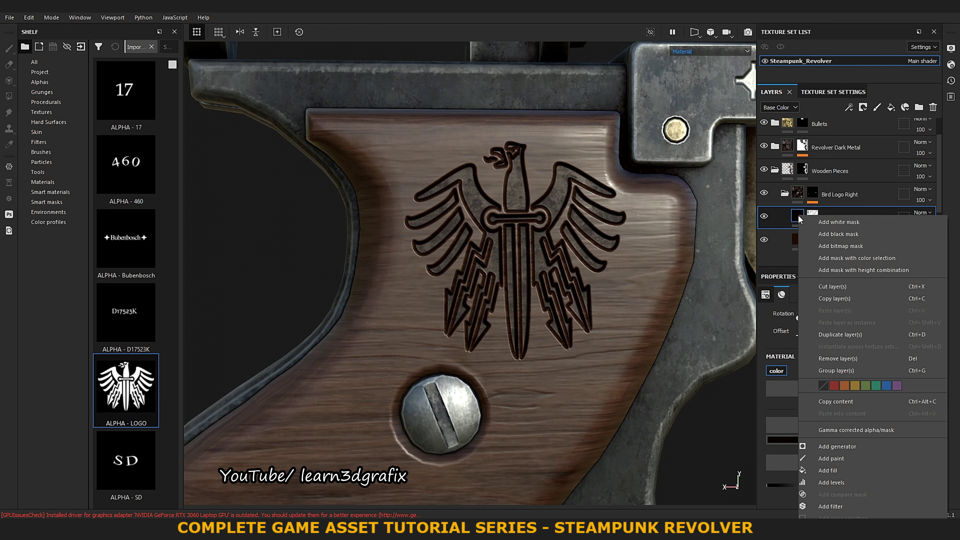
click(855, 299)
click(785, 194)
scroll(825, 213, down, 1)
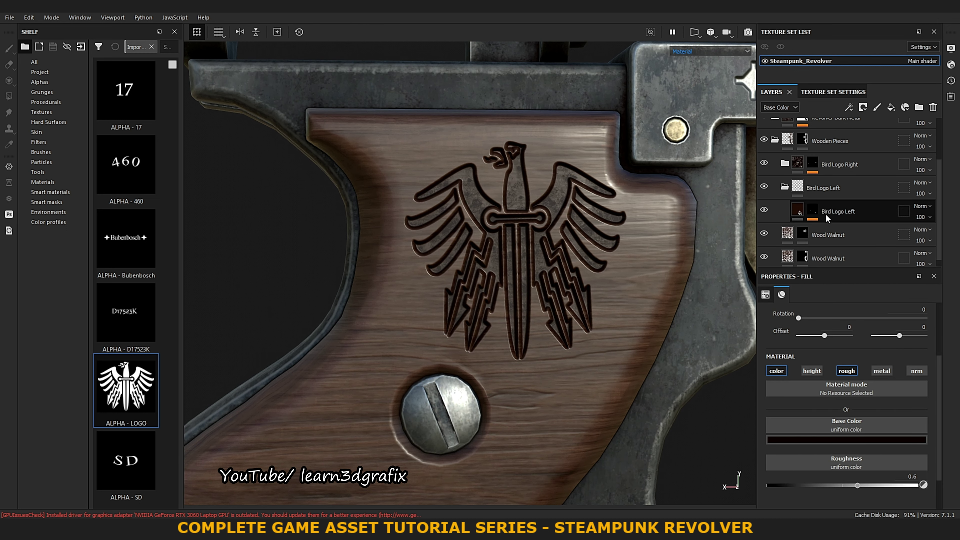
click(825, 189)
right_click(798, 186)
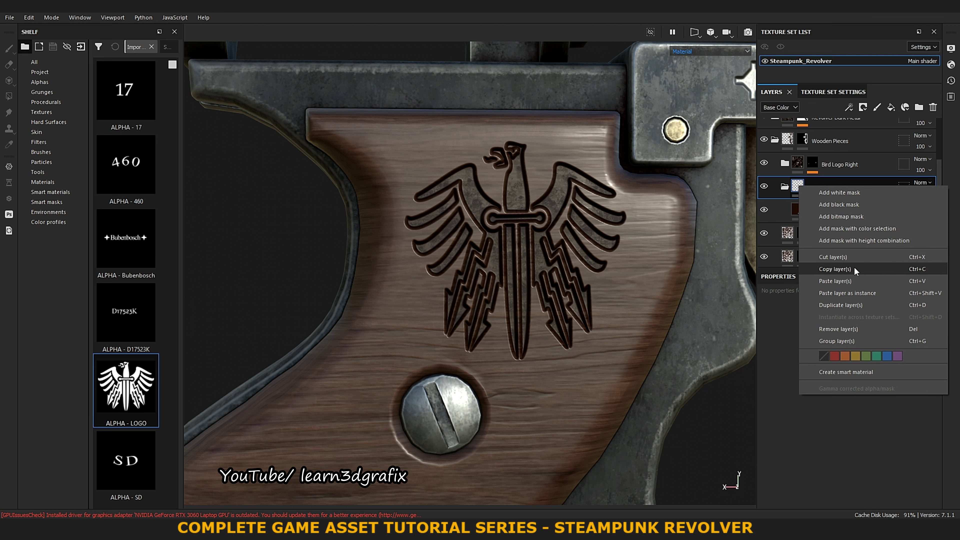
click(855, 280)
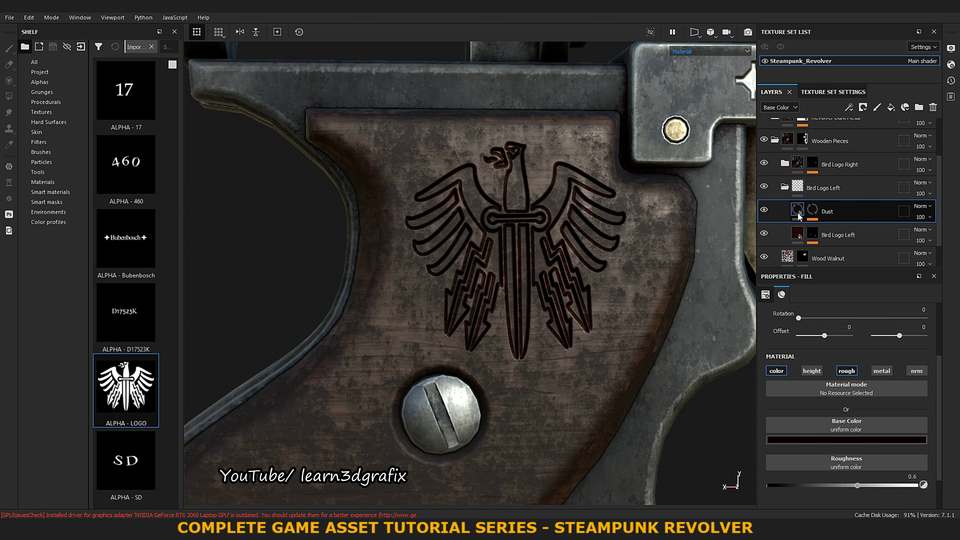
Step: Add a Blur filter to the logo mask and to a new black mask on Bird Logo Left
right_click(814, 236)
click(865, 247)
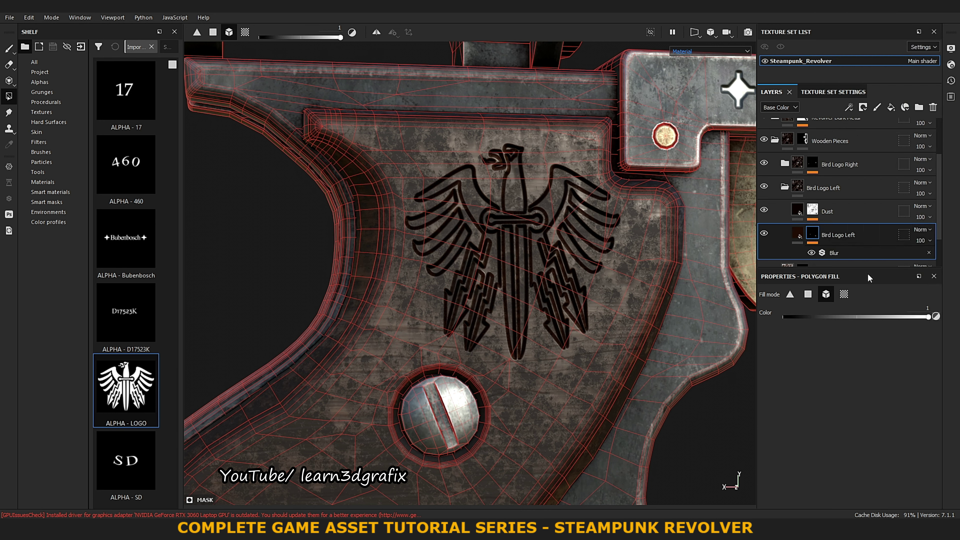
right_click(805, 190)
click(831, 206)
mouse_move(451, 271)
alt+mouse_down()
mouse_move(446, 221)
mouse_move(310, 154)
mouse_move(599, 187)
alt+mouse_up()
key(1)
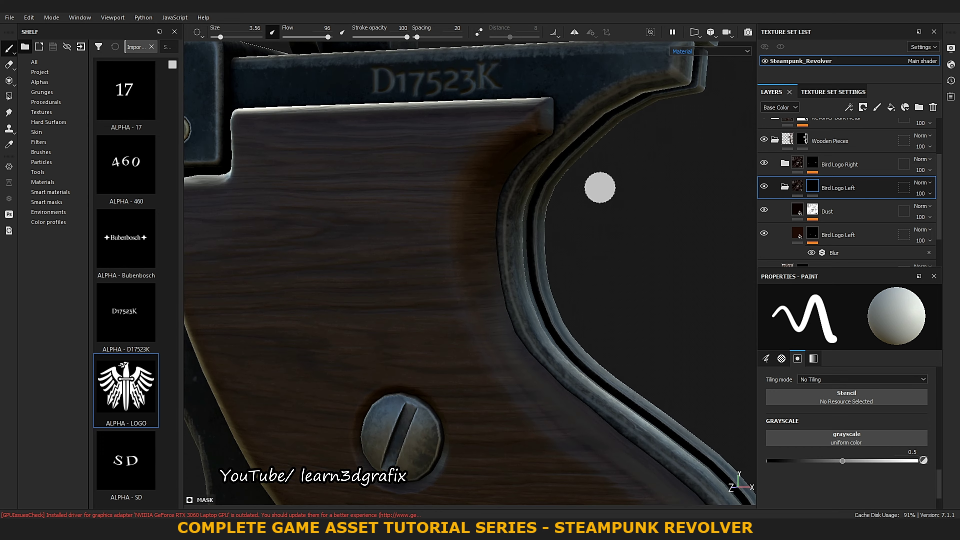
ctrl+right_drag(600, 187, 492, 215)
alt+drag(492, 215, 654, 211)
scroll(606, 215, up, 3)
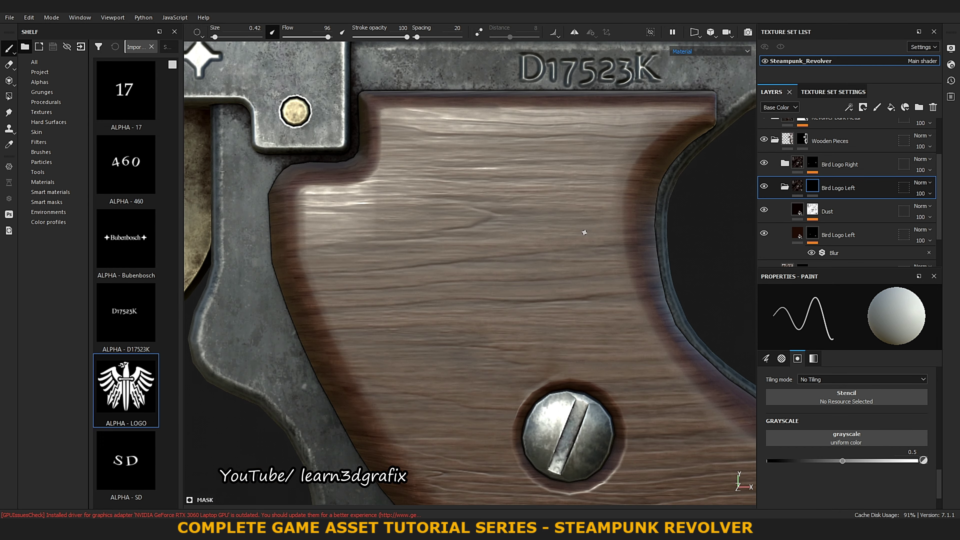
right_click(812, 185)
click(865, 286)
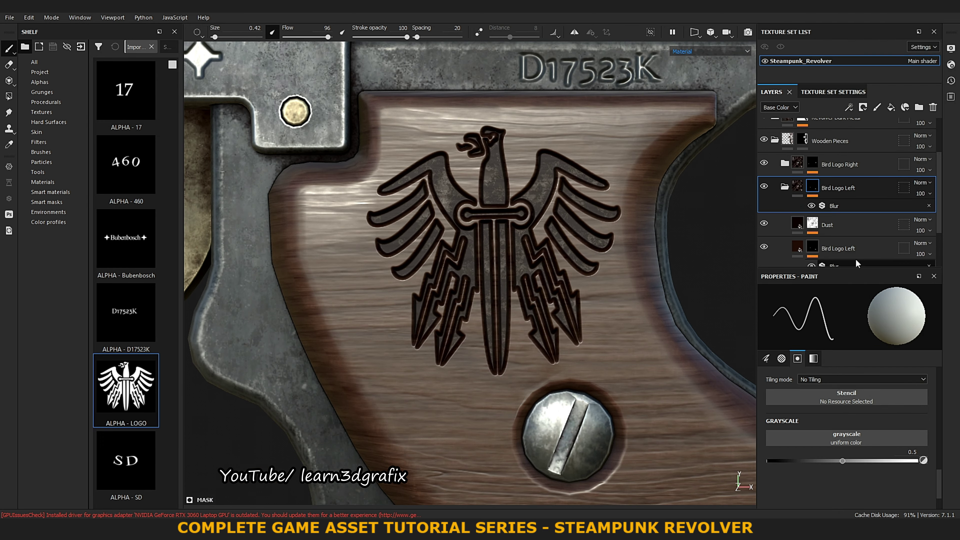
Step: Add a Dripping Rust generator to Dust's mask with Rust Spreading 0.7
click(796, 224)
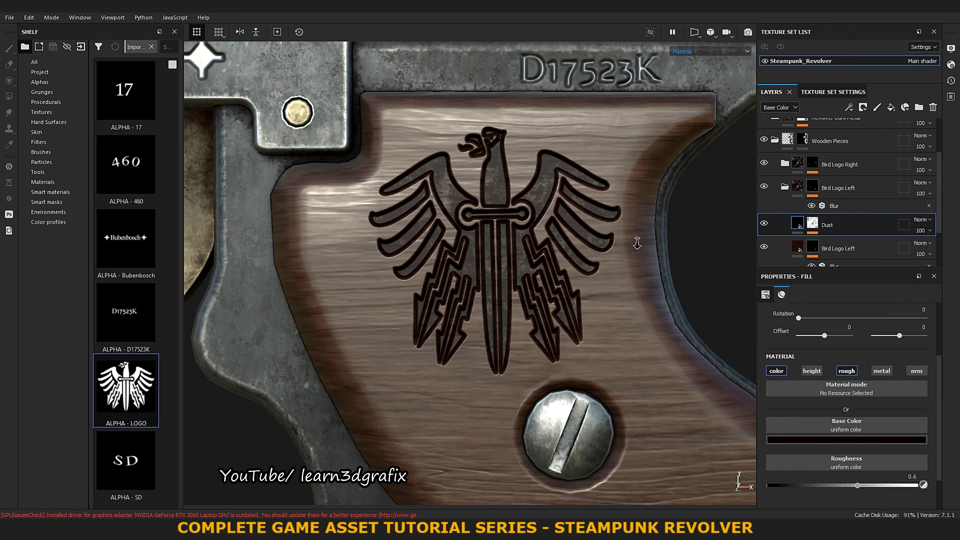
alt+right_drag(637, 242, 642, 226)
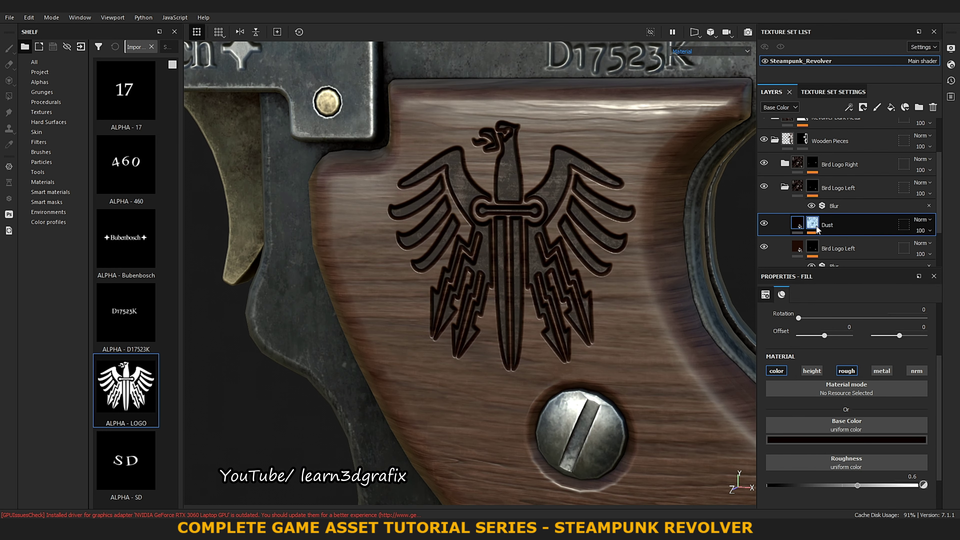
click(817, 227)
key(BackSpace)
text(7)
key(Return)
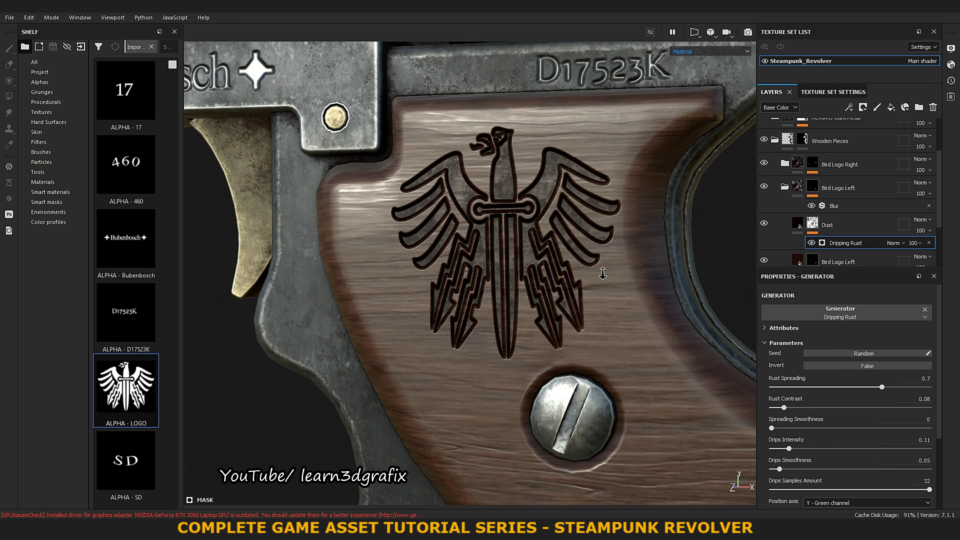
alt+right_drag(621, 225, 548, 222)
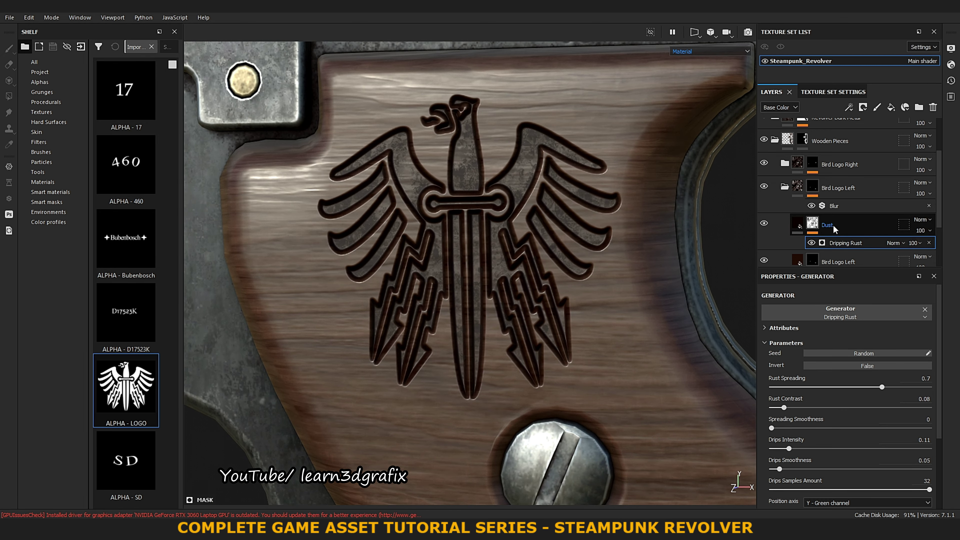
scroll(832, 225, down, 2)
click(813, 234)
click(797, 161)
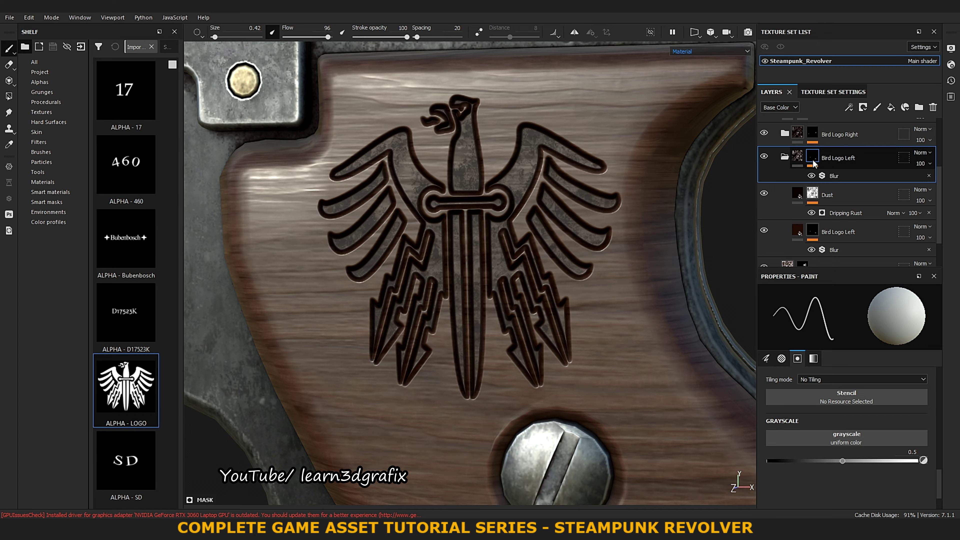
mouse_move(491, 174)
alt+mouse_down()
mouse_move(457, 177)
mouse_move(503, 181)
alt+mouse_up()
scroll(785, 159, up, 2)
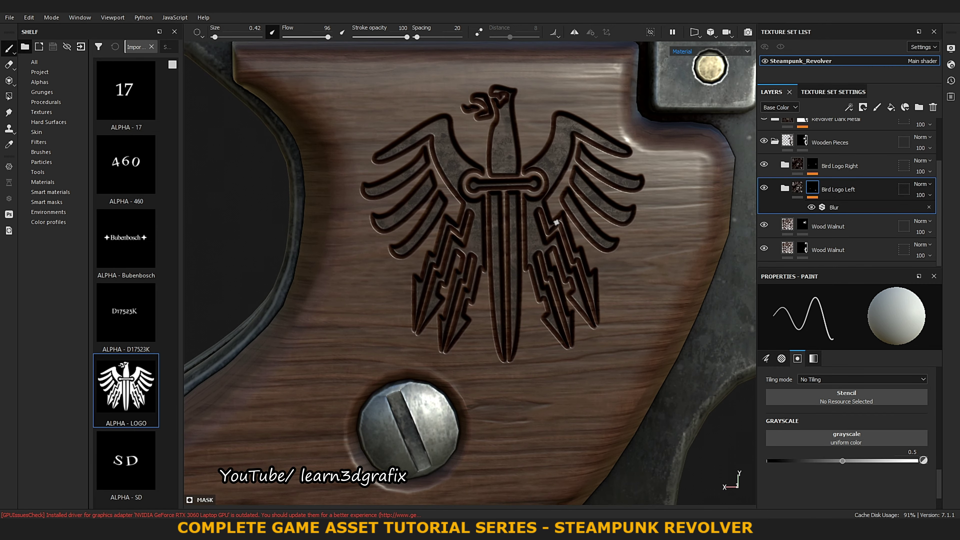
scroll(556, 222, down, 5)
mouse_move(556, 222)
alt+mouse_down()
mouse_move(590, 243)
mouse_move(660, 223)
mouse_move(624, 227)
mouse_move(553, 337)
alt+mouse_up()
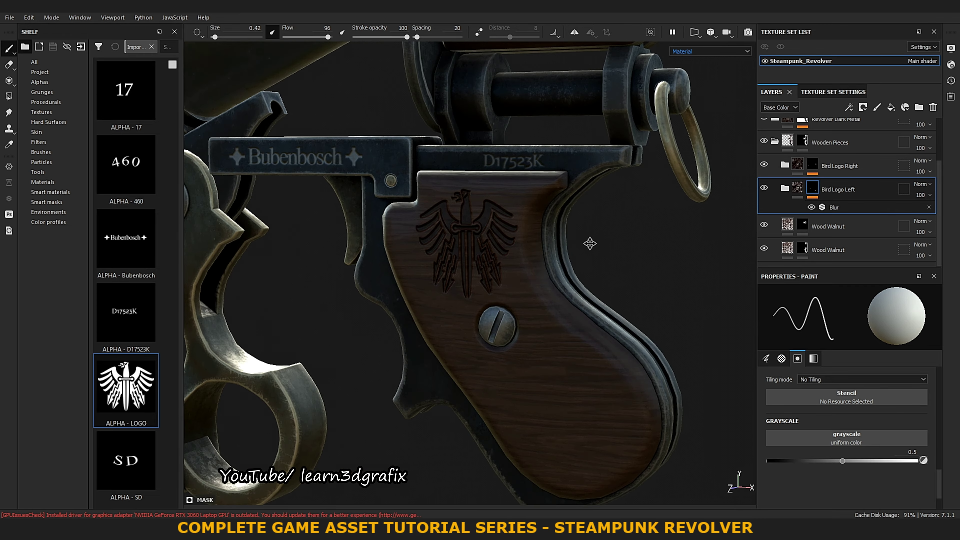
scroll(552, 338, up, 5)
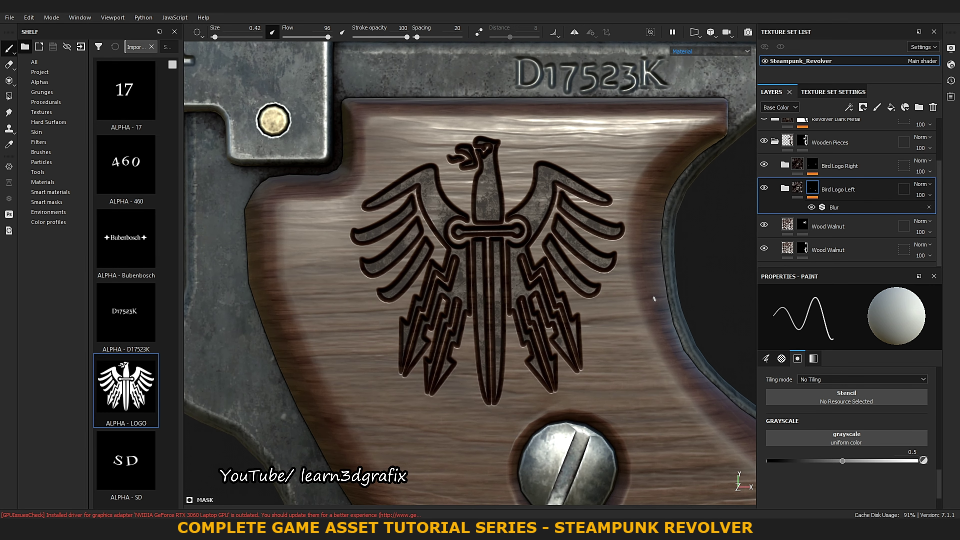
click(829, 142)
scroll(470, 262, down, 3)
Step: Switch the viewport to Base Color only and frame the wooden grip
alt+drag(470, 261, 566, 227)
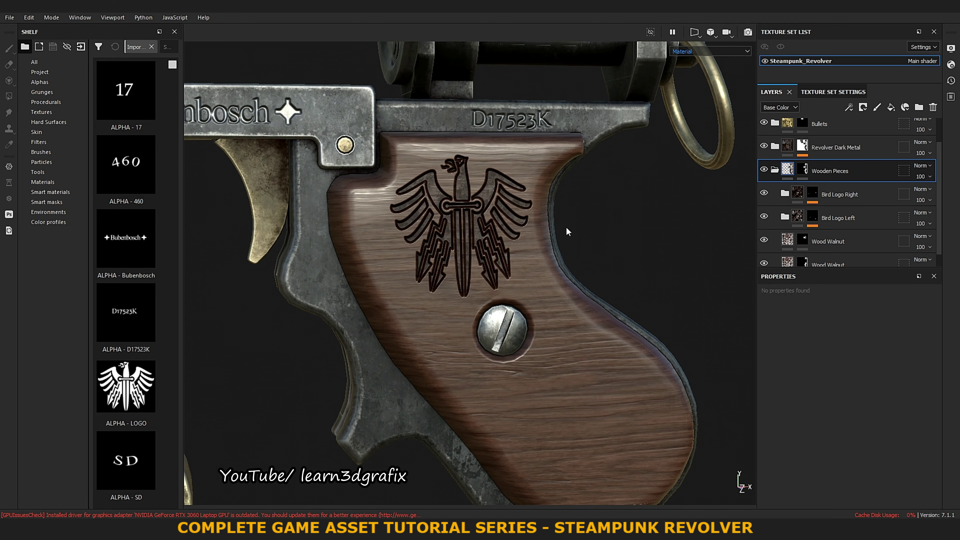
click(686, 51)
click(690, 80)
alt+drag(690, 80, 549, 257)
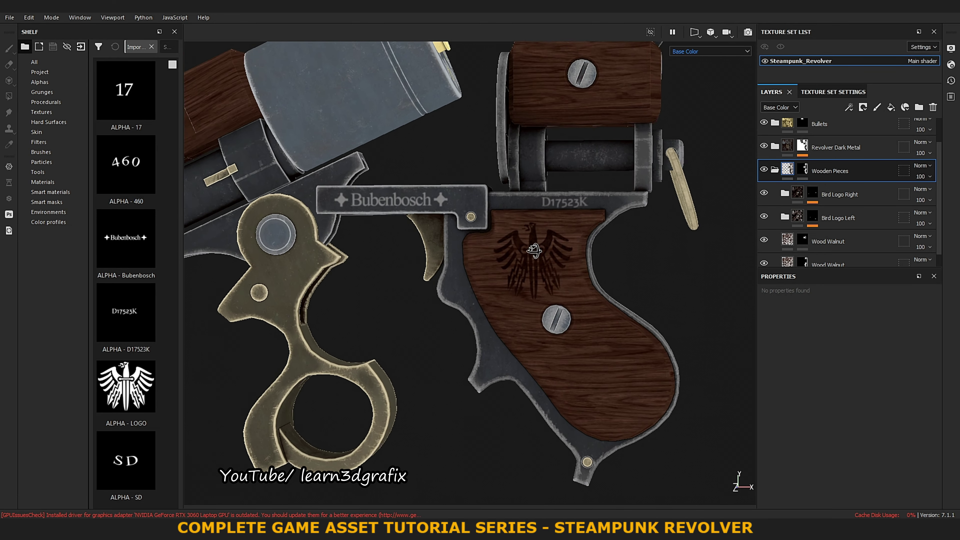
scroll(550, 256, up, 2)
alt+middle_drag(550, 257, 453, 223)
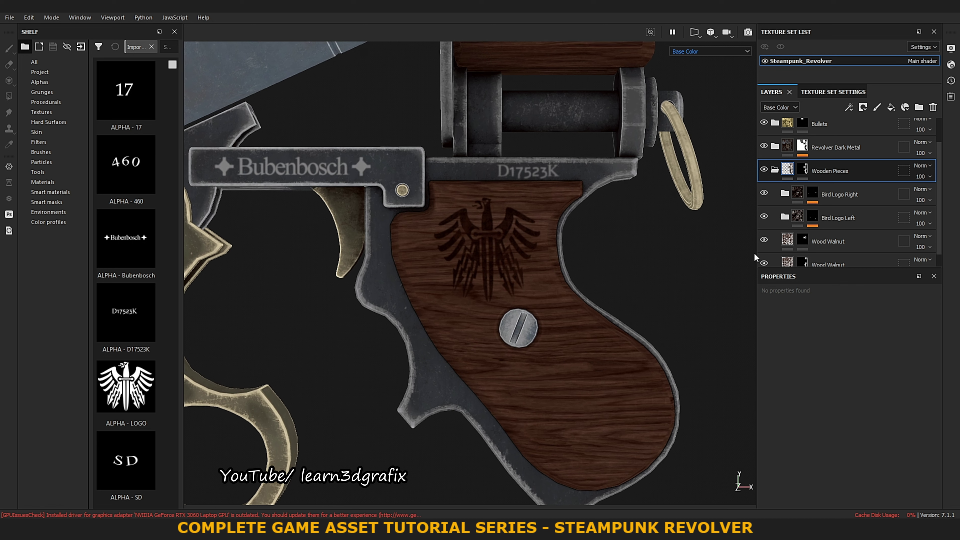
Step: Add a Passthrough paint layer above the Bird Logo Right folder
click(837, 194)
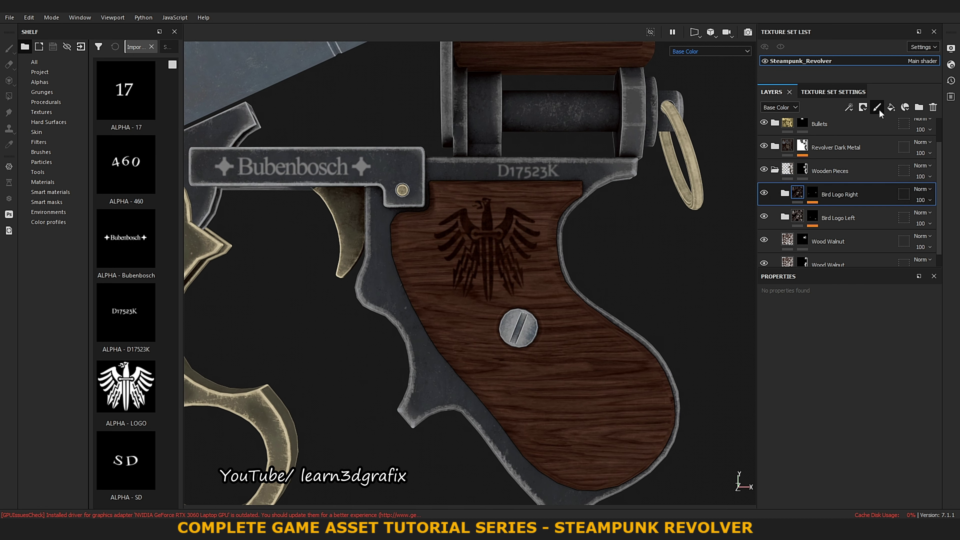
click(877, 110)
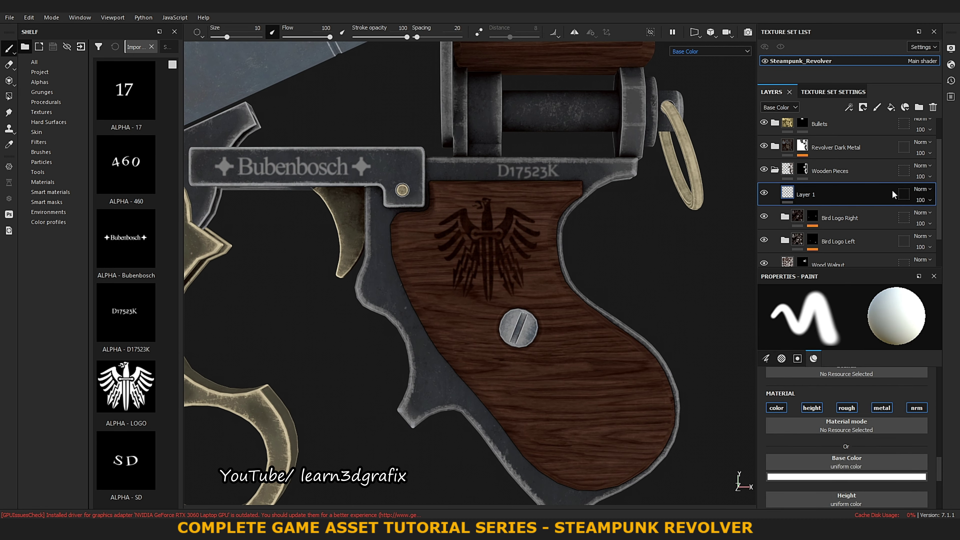
click(922, 188)
click(906, 208)
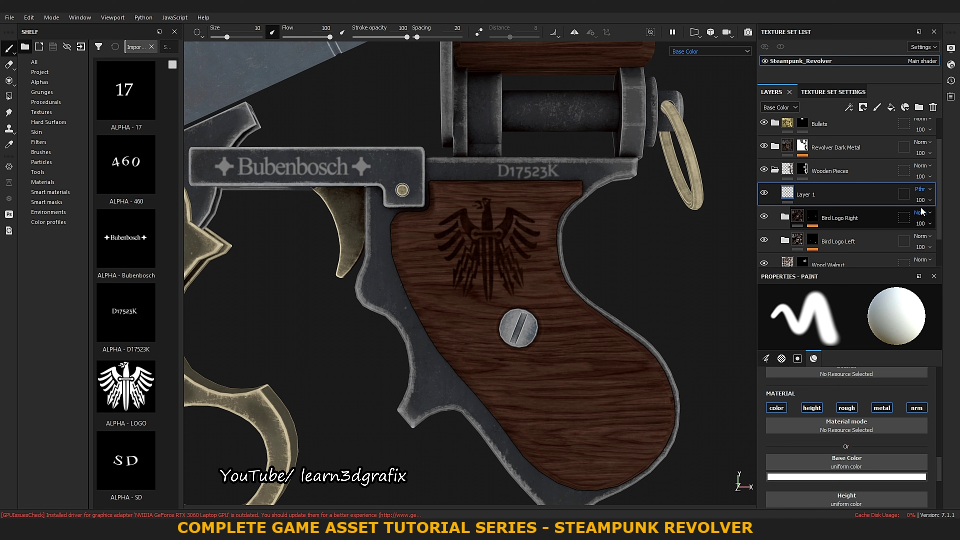
Step: Add an HSL Perceptive filter to the layer, raising saturation to 0.58
right_click(788, 193)
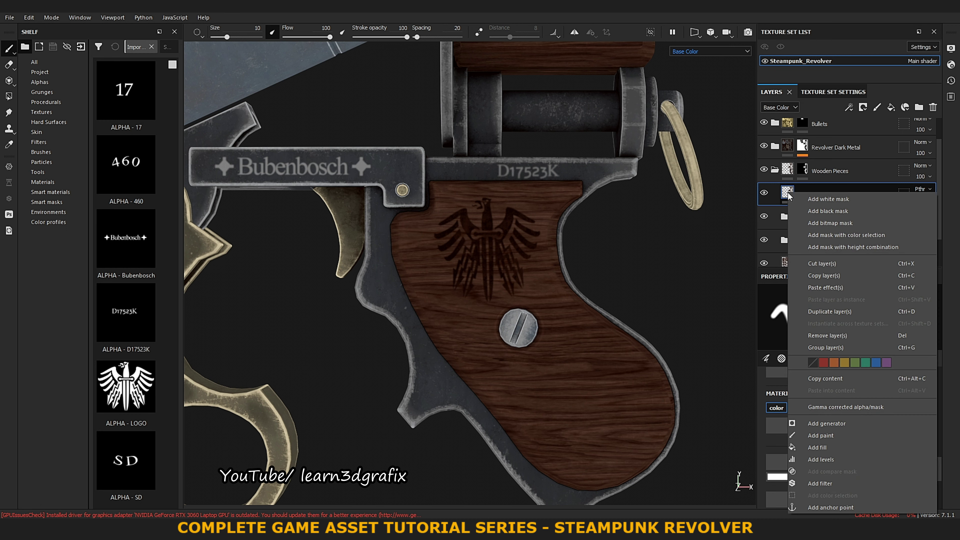
click(854, 484)
click(844, 324)
click(857, 446)
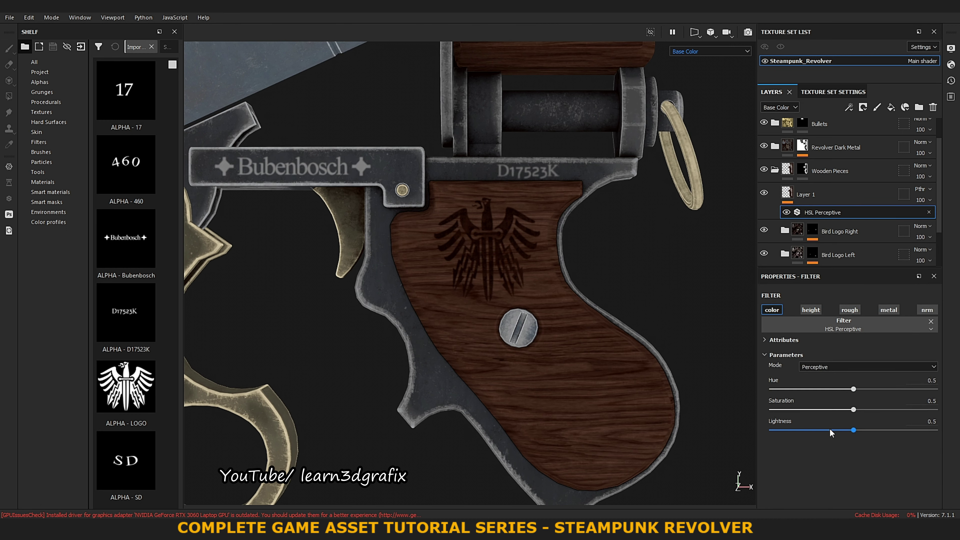
scroll(549, 477, up, 3)
drag(854, 409, 862, 409)
double_click(922, 421)
text(.5)
scroll(590, 231, down, 3)
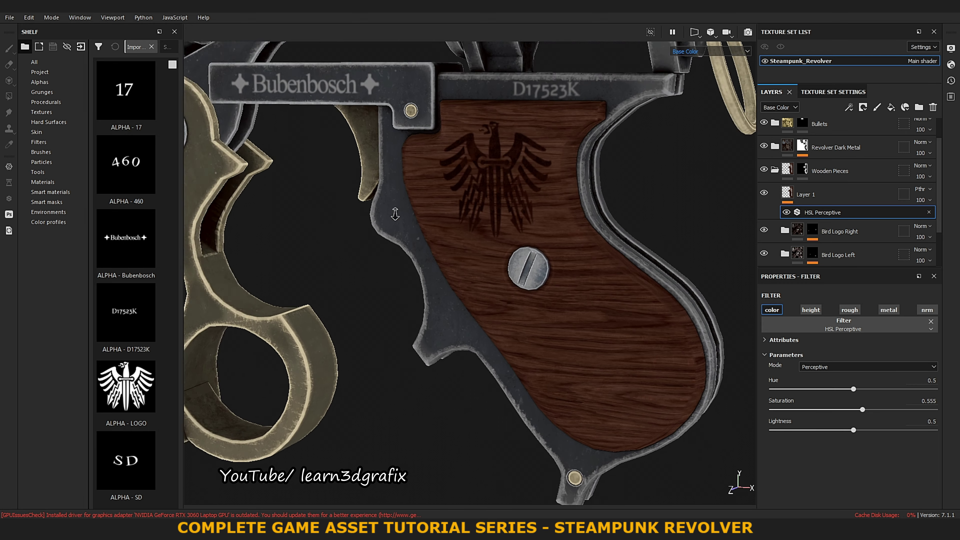
Step: Toggle the layer to compare the wood, then rename it 'Wood Color Enhancer'
click(764, 192)
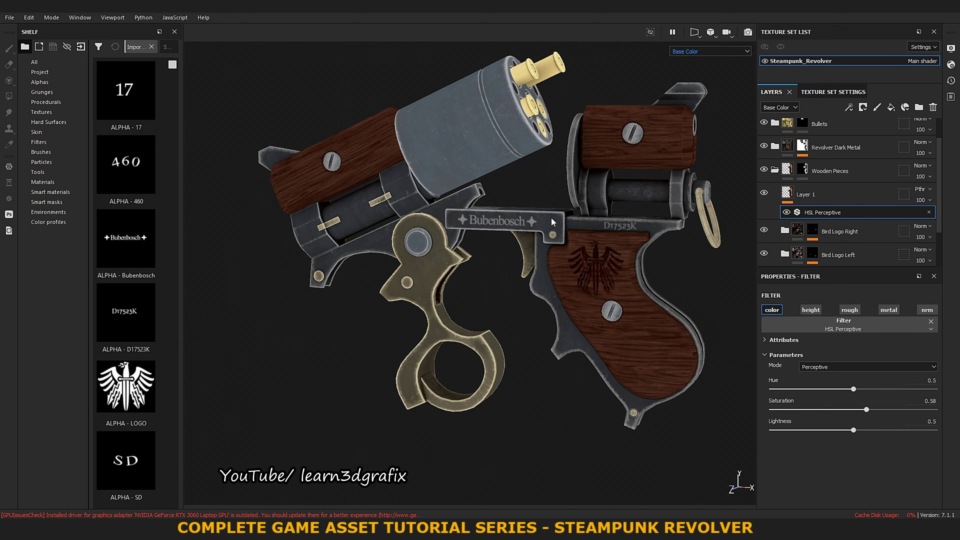
click(764, 194)
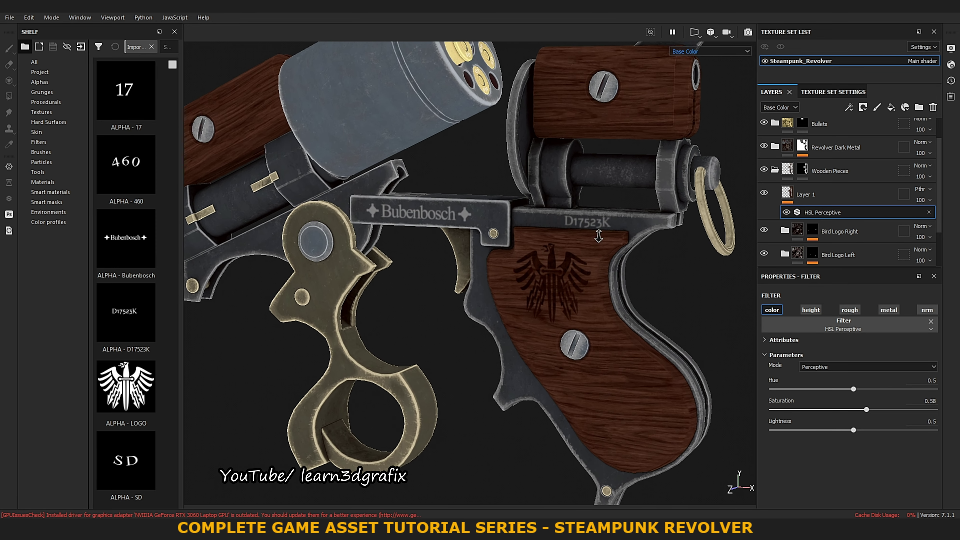
click(805, 196)
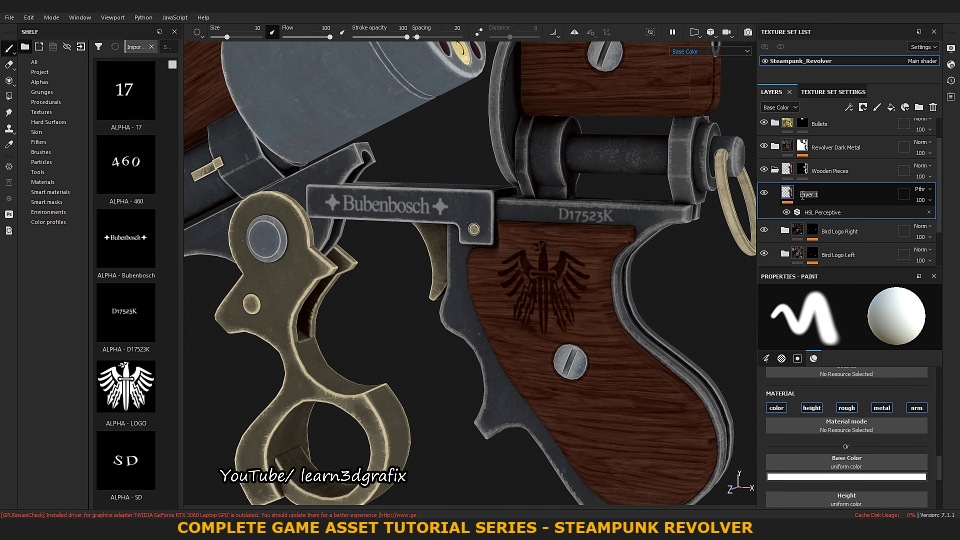
key(Caps_Lock)
text(d)
key(Caps_Lock)
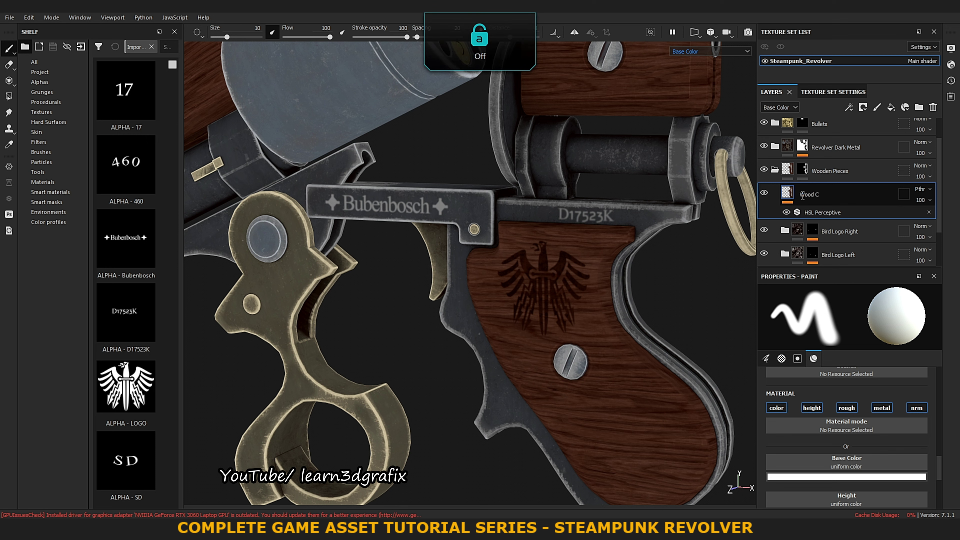
text(olor)
key(Caps_Lock)
text(E)
key(Caps_Lock)
text(nhancer)
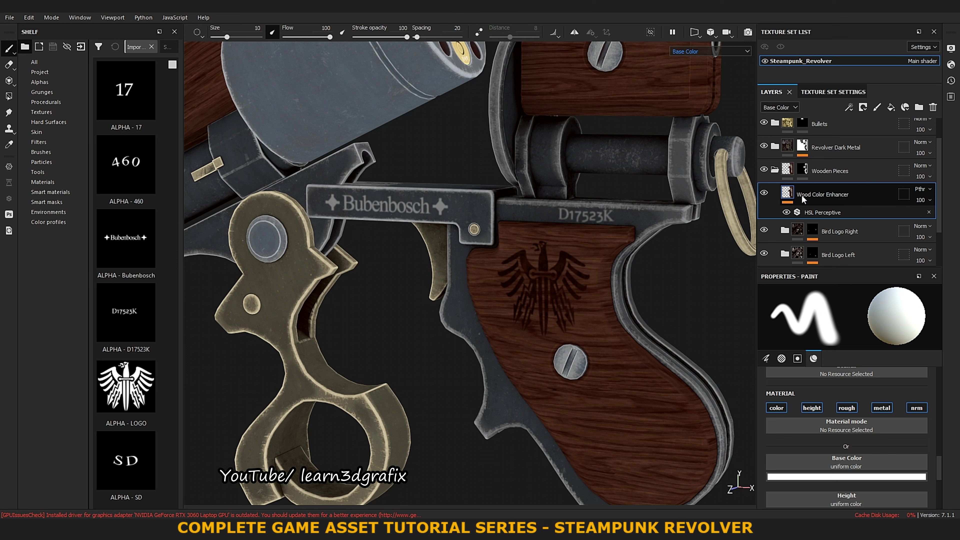
Step: Return the viewport to full Material display and enlarge the grip in view
click(709, 51)
click(684, 60)
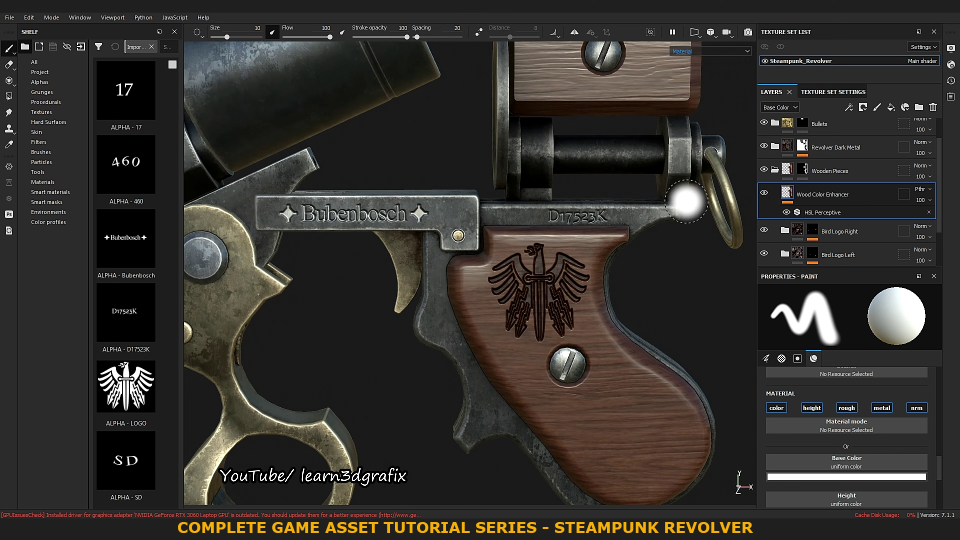
alt+right_drag(536, 176, 685, 214)
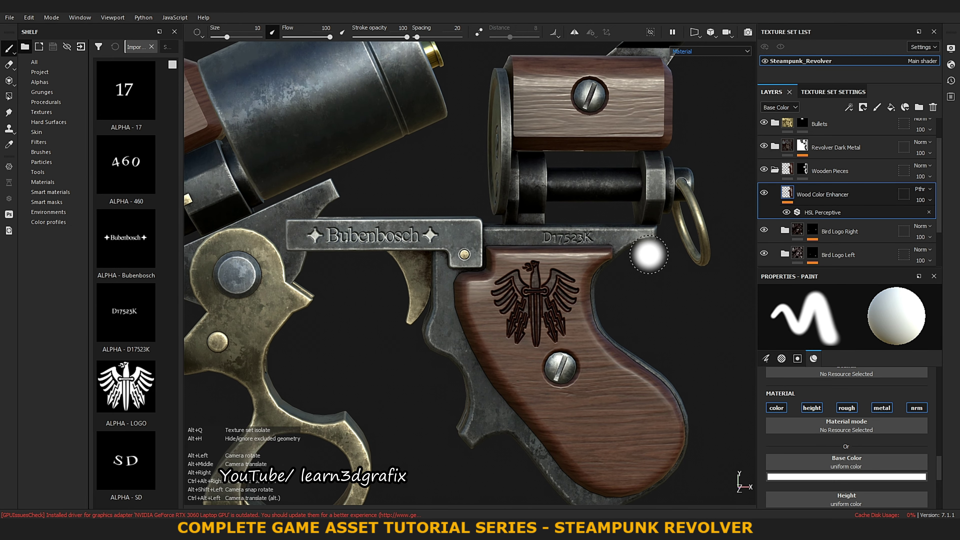
Step: Add a near-black fill layer with height, metallic and normal channels disabled
click(890, 107)
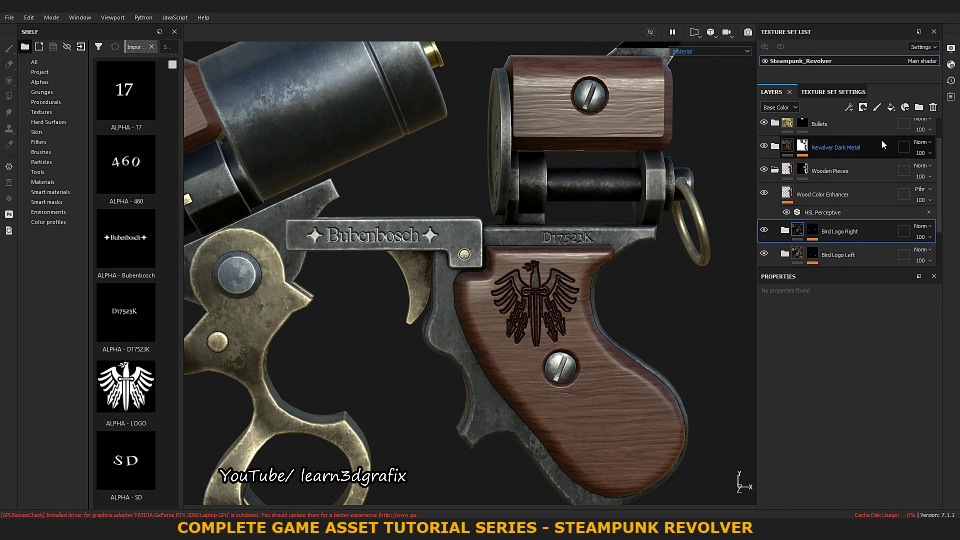
click(825, 413)
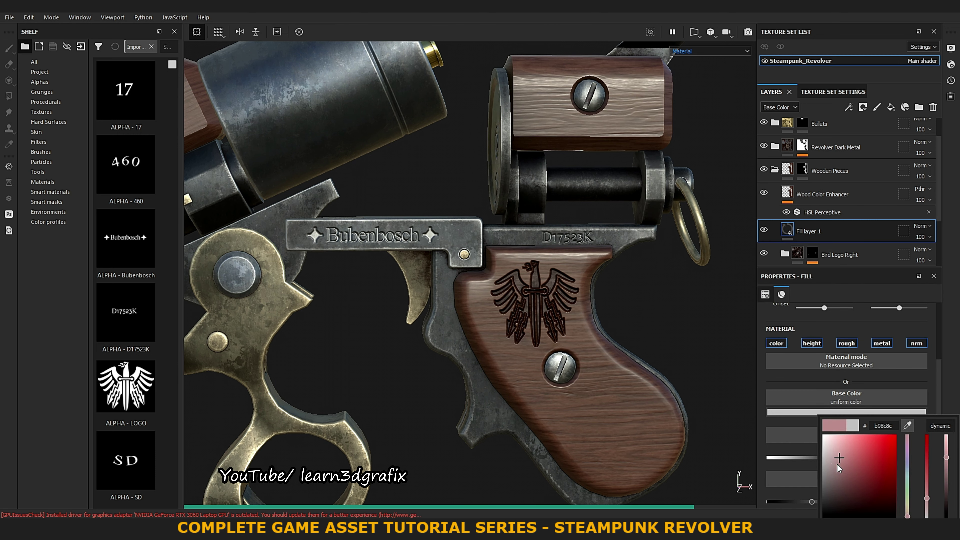
click(884, 408)
scroll(837, 358, down, 1)
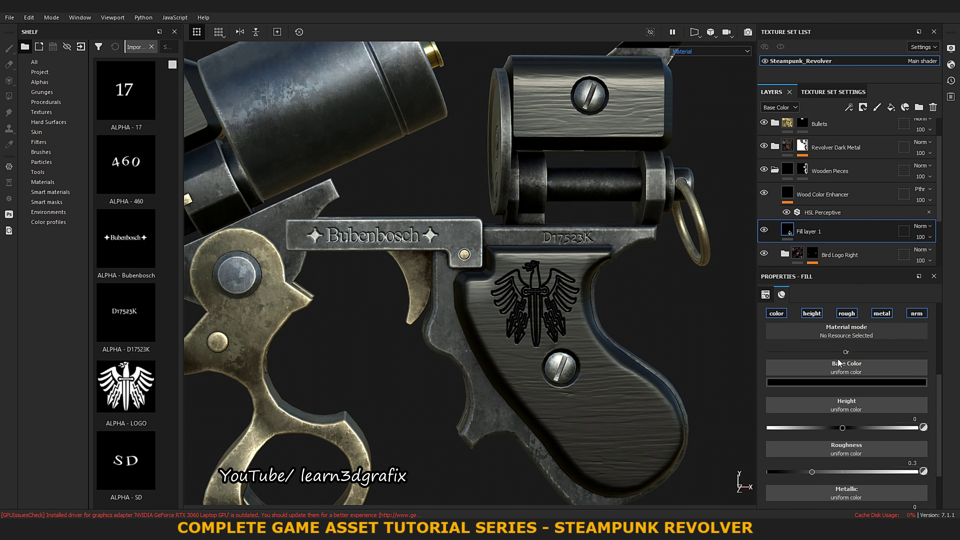
click(812, 313)
click(881, 313)
click(916, 325)
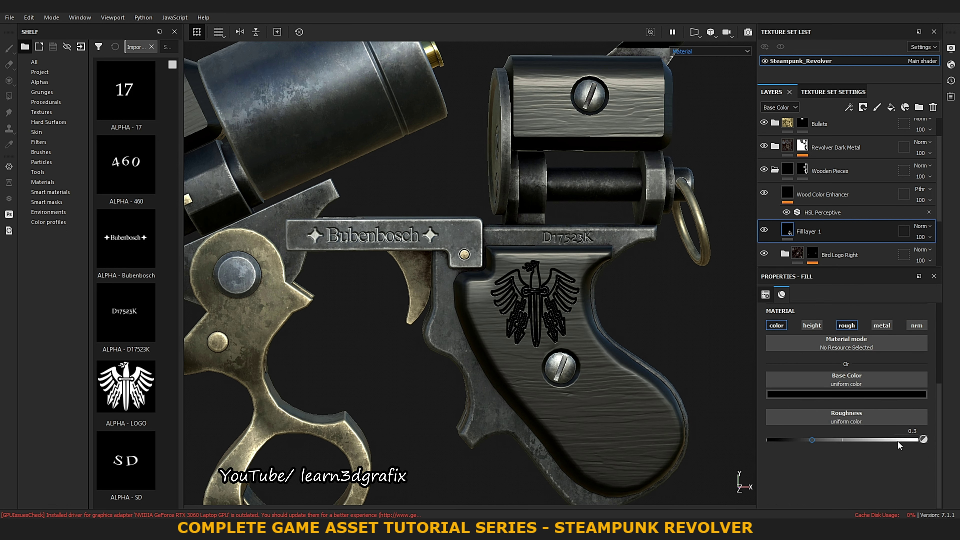
Step: Give Fill layer 1 a black mask so the fill is hidden
right_click(791, 232)
click(823, 34)
alt+drag(645, 332, 644, 301)
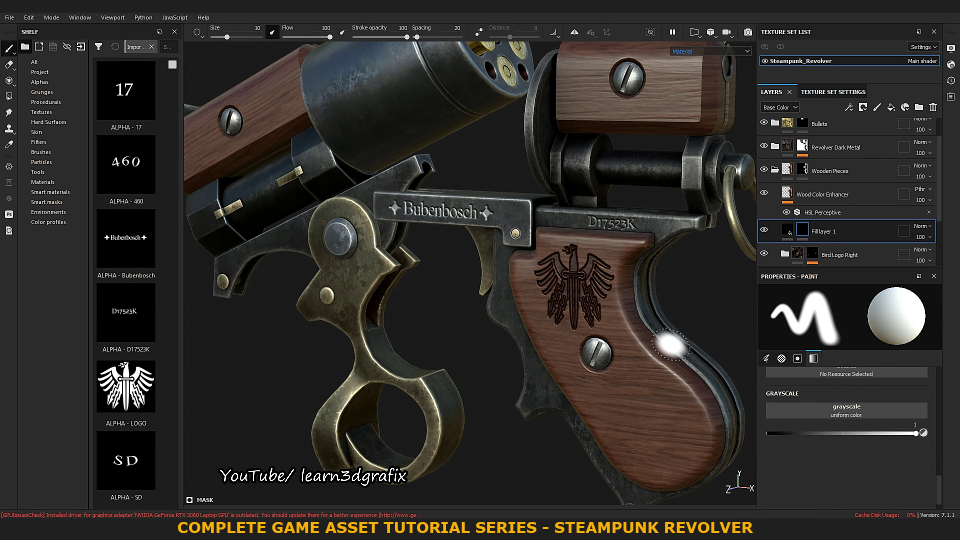
Step: Add a Curvature generator to Fill layer 1's mask
right_click(806, 231)
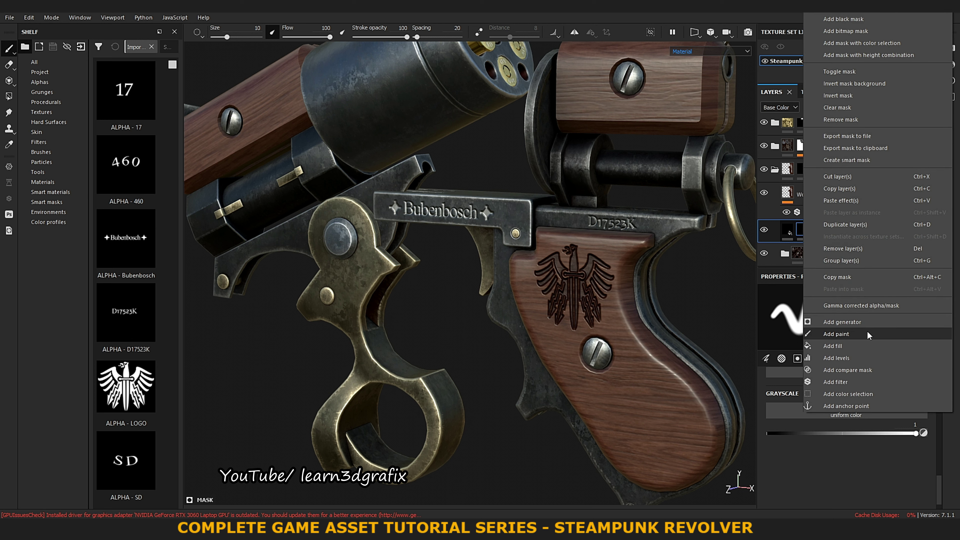
click(864, 319)
click(883, 311)
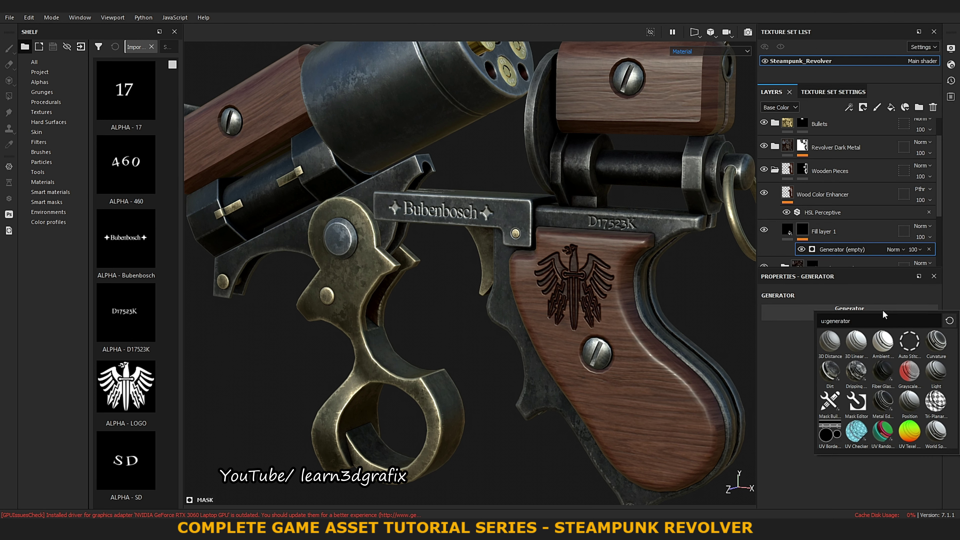
mouse_move(909, 401)
click(936, 340)
drag(845, 397, 804, 395)
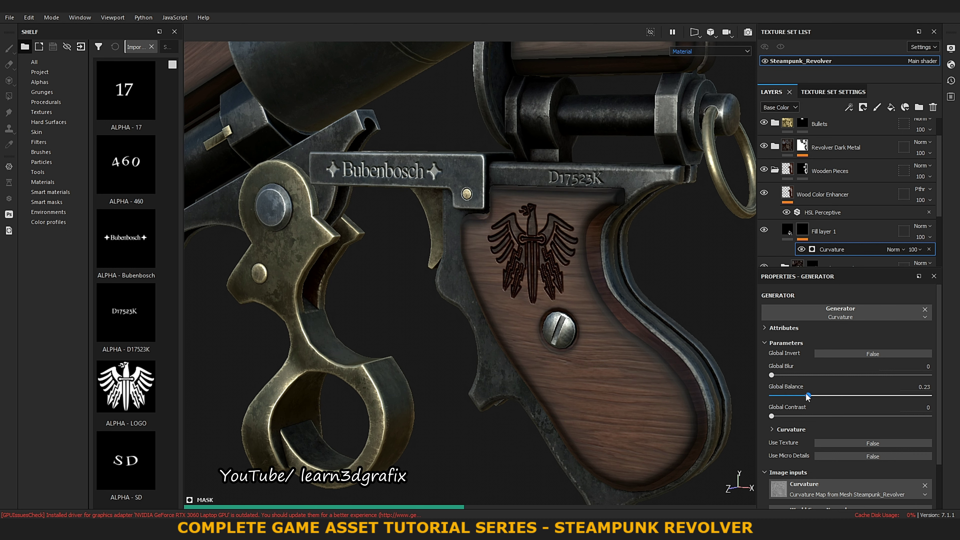
Step: In Base Color view, set the Curvature Global Blur to 2.24 and Global Balance to 0.13
click(691, 53)
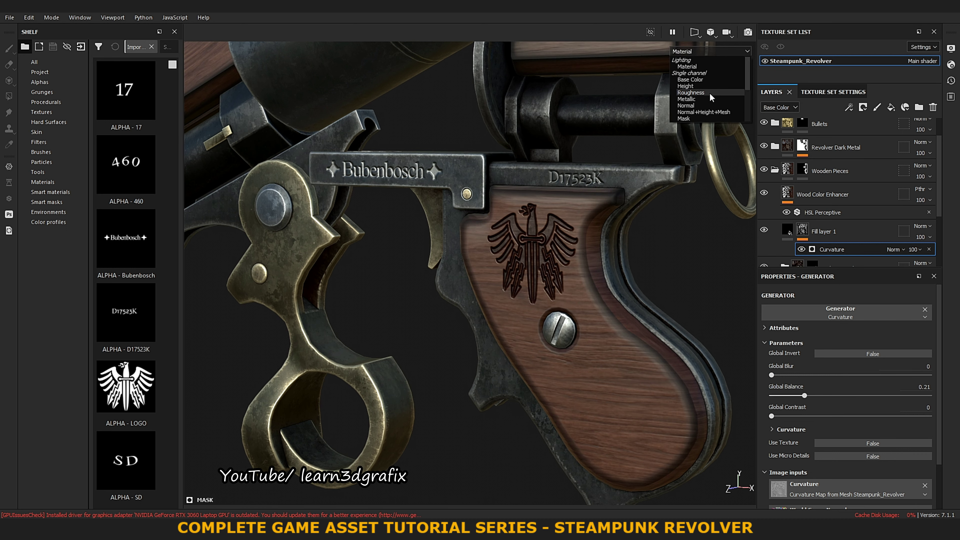
click(702, 79)
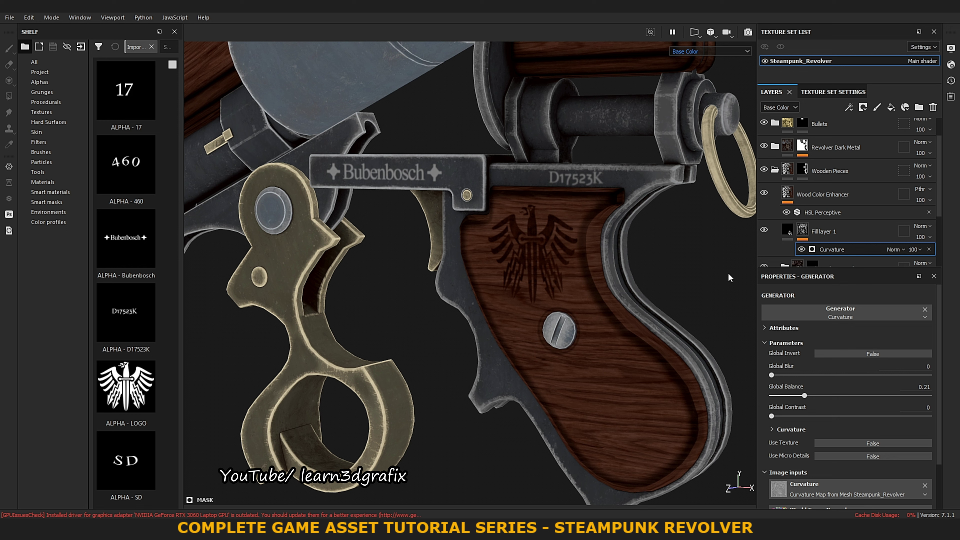
mouse_move(782, 374)
mouse_down()
mouse_move(793, 375)
mouse_move(792, 395)
mouse_up()
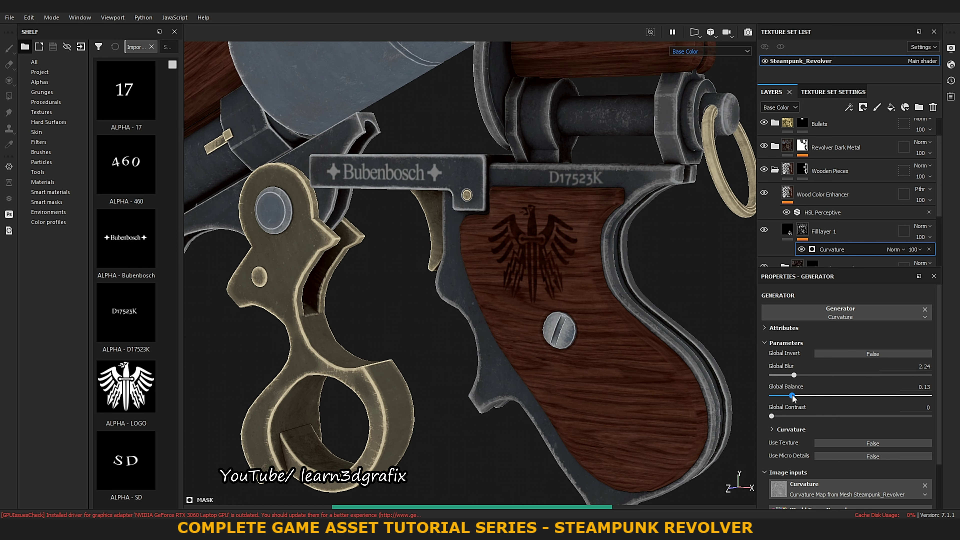
alt+drag(638, 303, 622, 302)
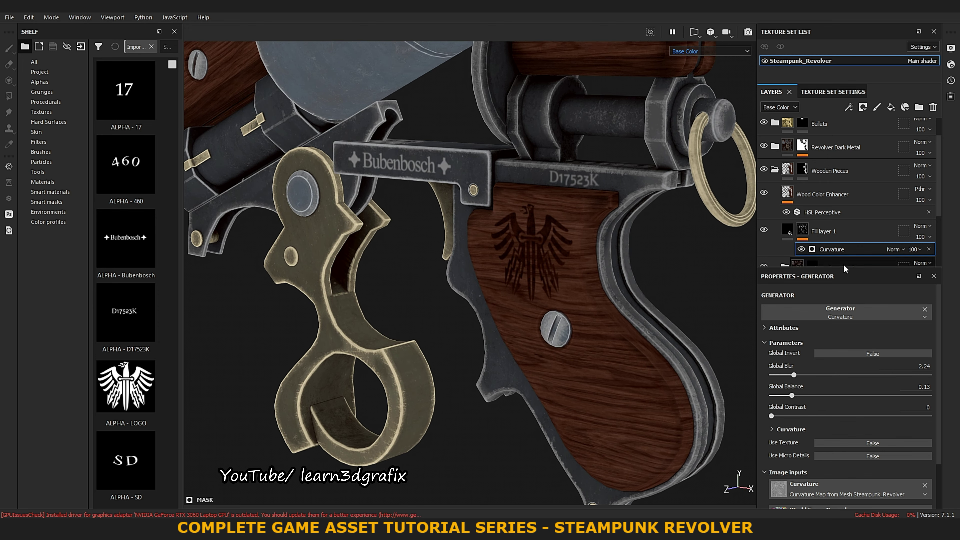
click(840, 317)
Step: Swap the mask generator to UV Border Distance and adjust its Balance and Distance
click(836, 432)
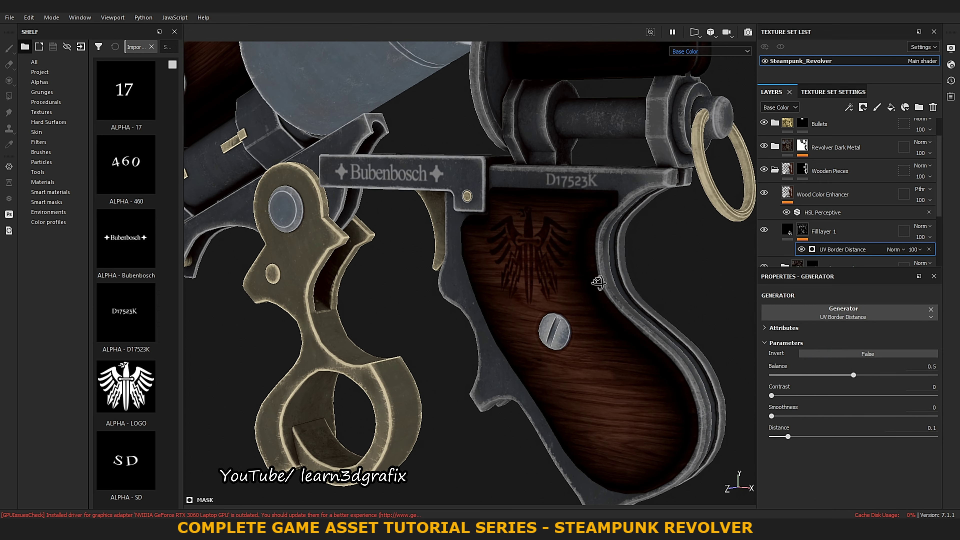
drag(800, 375, 789, 375)
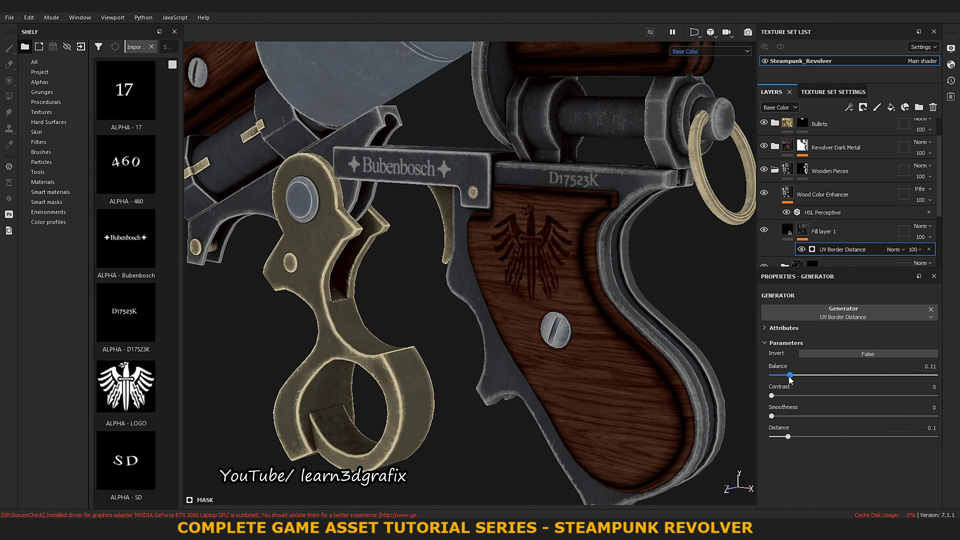
drag(797, 435, 801, 435)
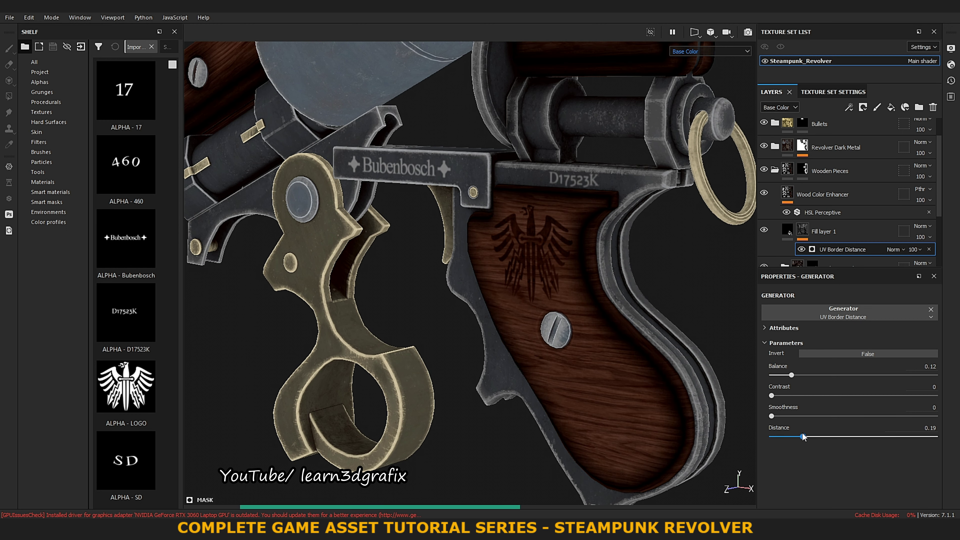
drag(790, 376, 792, 377)
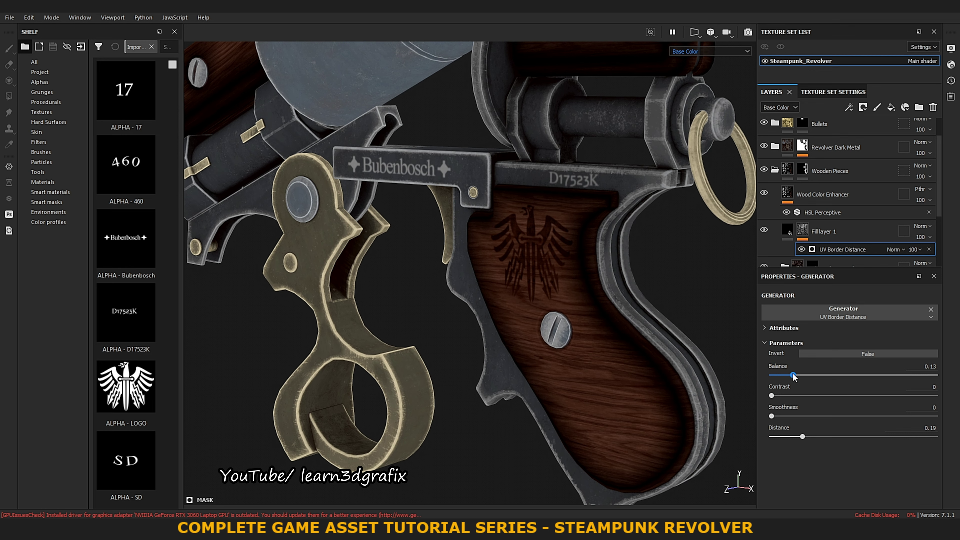
Step: Add a Blur filter to the mask with intensity around 1.47
click(788, 232)
right_click(787, 232)
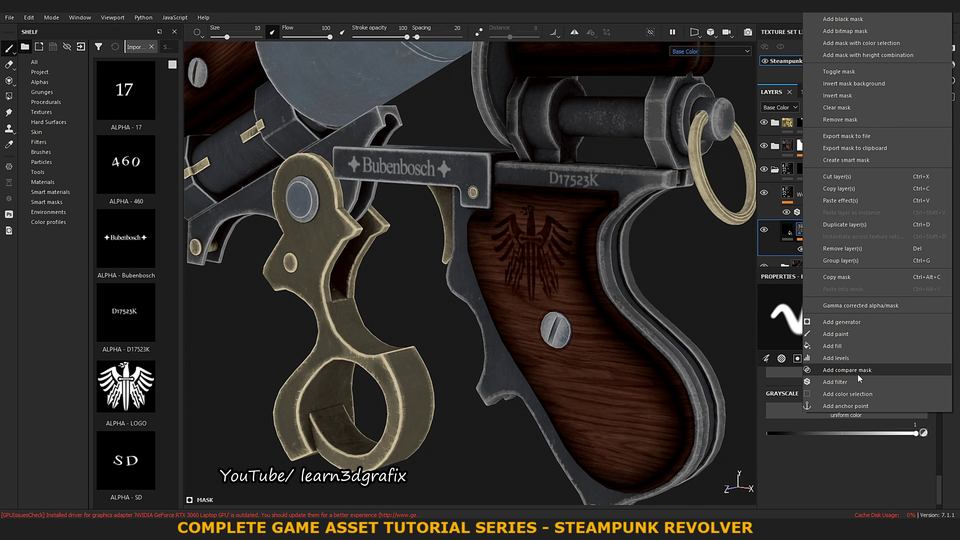
click(858, 381)
click(854, 312)
click(915, 342)
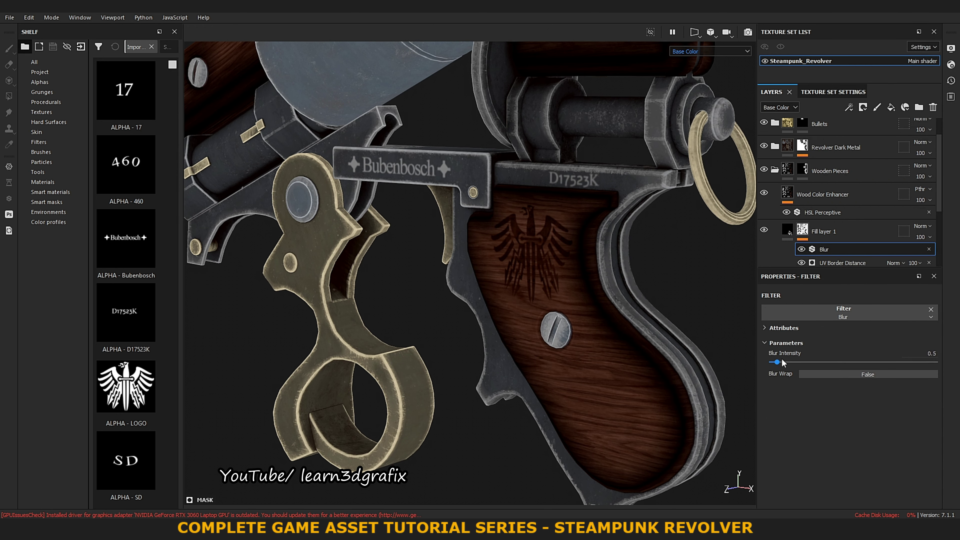
mouse_move(776, 363)
mouse_down()
mouse_move(795, 357)
mouse_move(762, 362)
mouse_move(786, 362)
mouse_up()
mouse_move(547, 242)
alt+mouse_down()
mouse_move(529, 238)
mouse_move(575, 284)
alt+mouse_up()
Step: Retune UV Border Distance to balance 0.15, distance 0.14, and raise Blur to 3.53
click(854, 262)
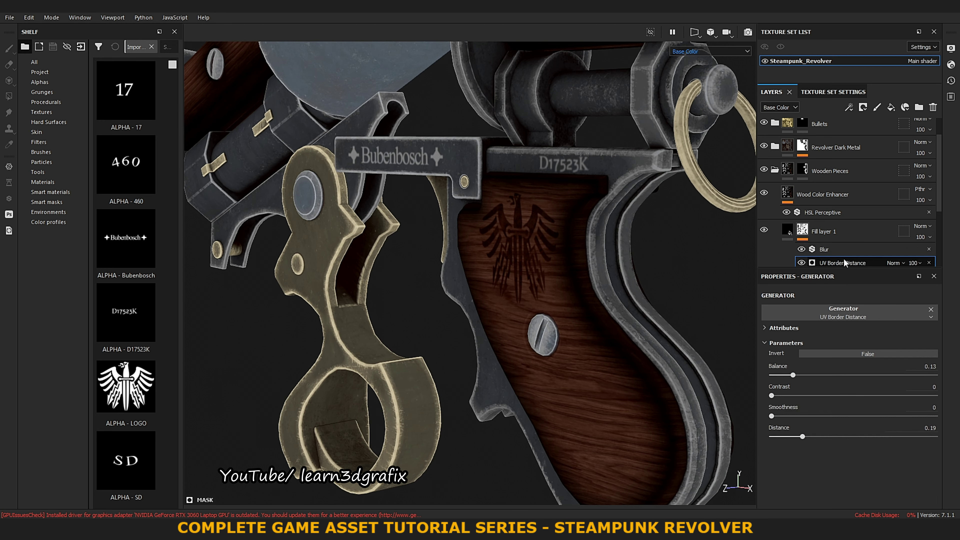
drag(771, 375, 796, 374)
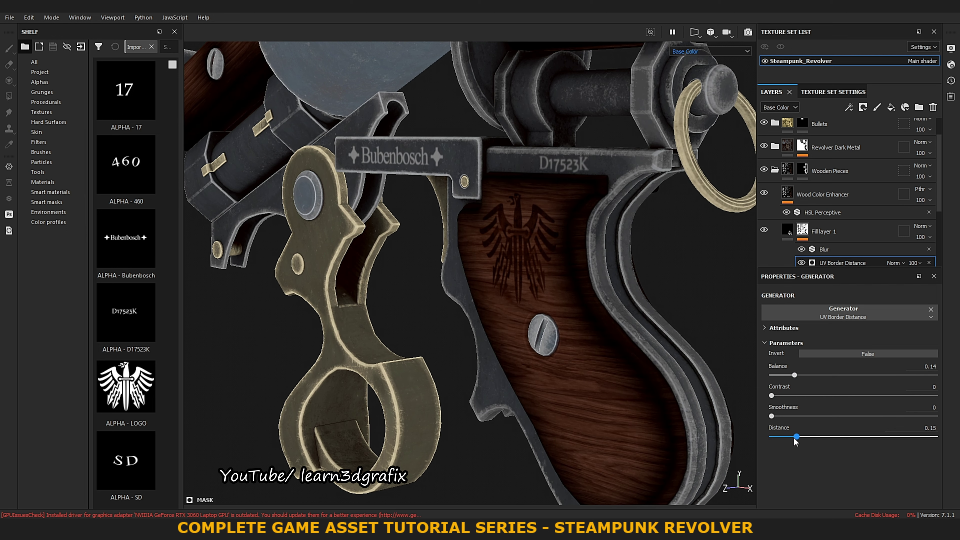
drag(793, 439, 797, 438)
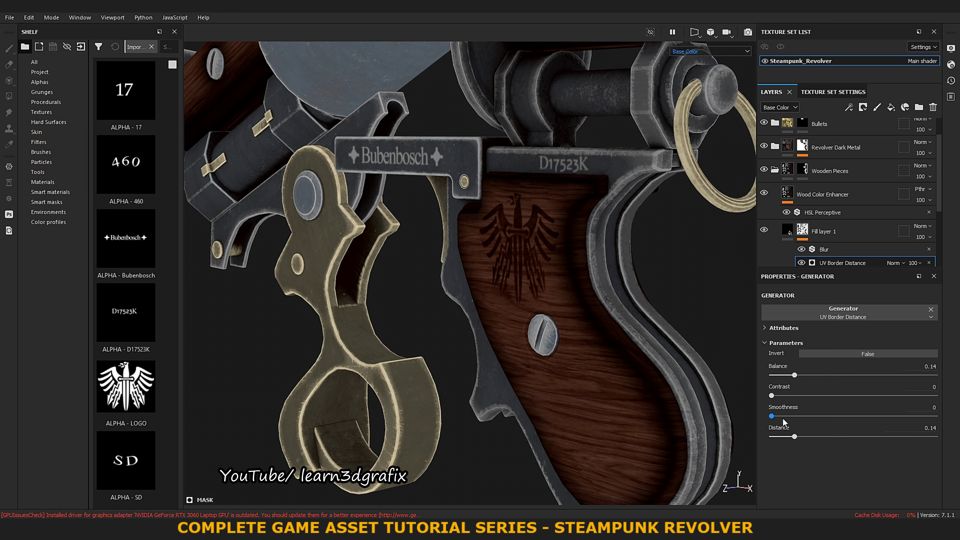
drag(794, 375, 798, 375)
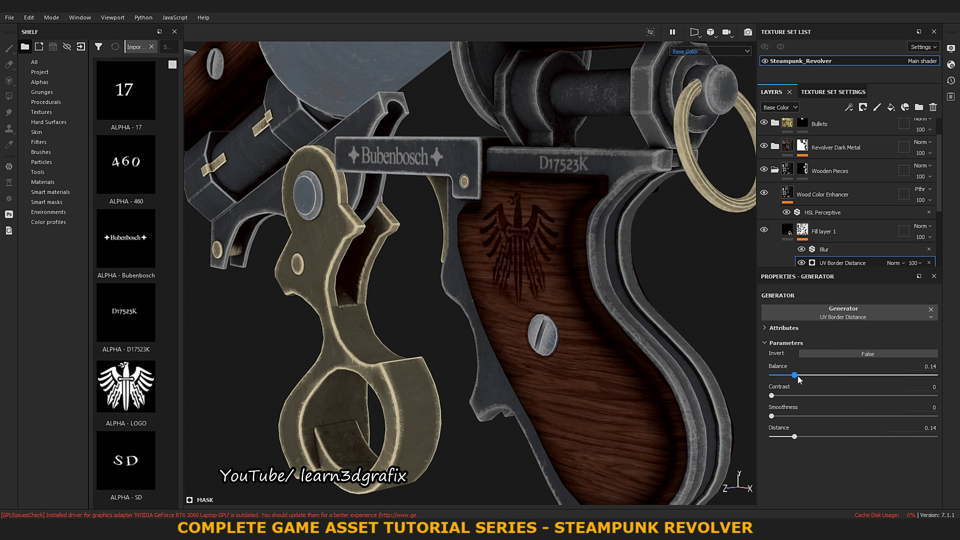
click(831, 249)
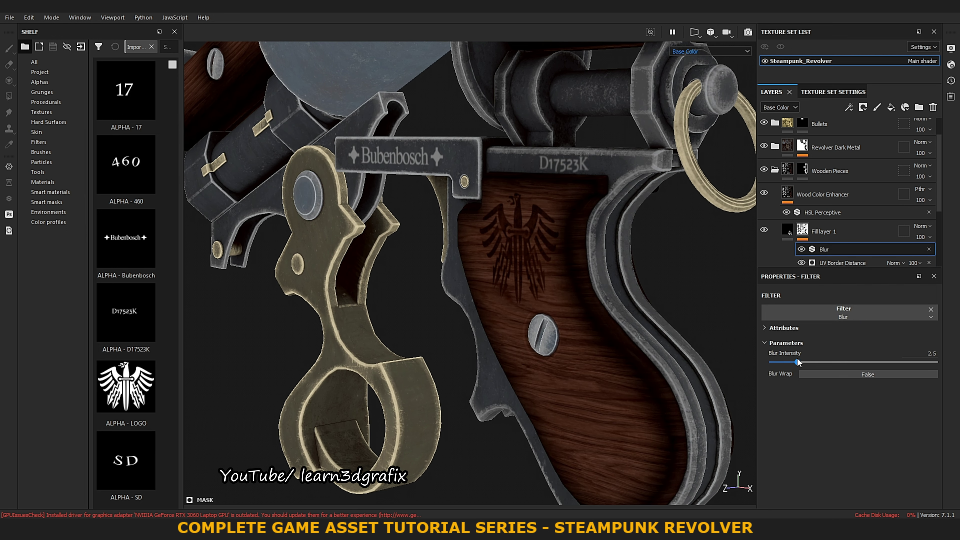
drag(798, 362, 804, 361)
Step: Test Fill layer 1 opacity at 50 and 22, checking the roughness channel view
scroll(495, 329, up, 3)
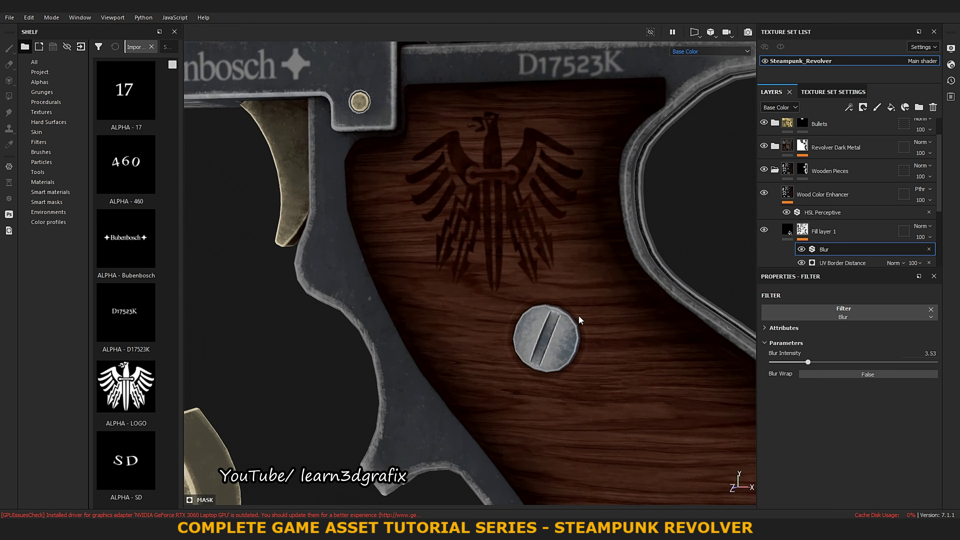
scroll(578, 315, down, 10)
scroll(582, 249, up, 10)
click(824, 231)
scroll(556, 285, up, 3)
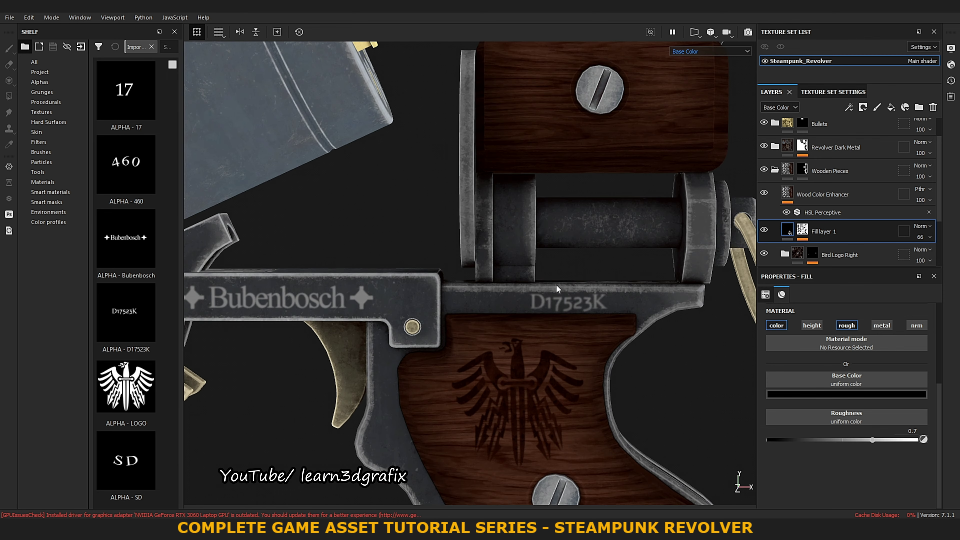
scroll(556, 289, down, 10)
scroll(491, 264, up, 3)
click(929, 237)
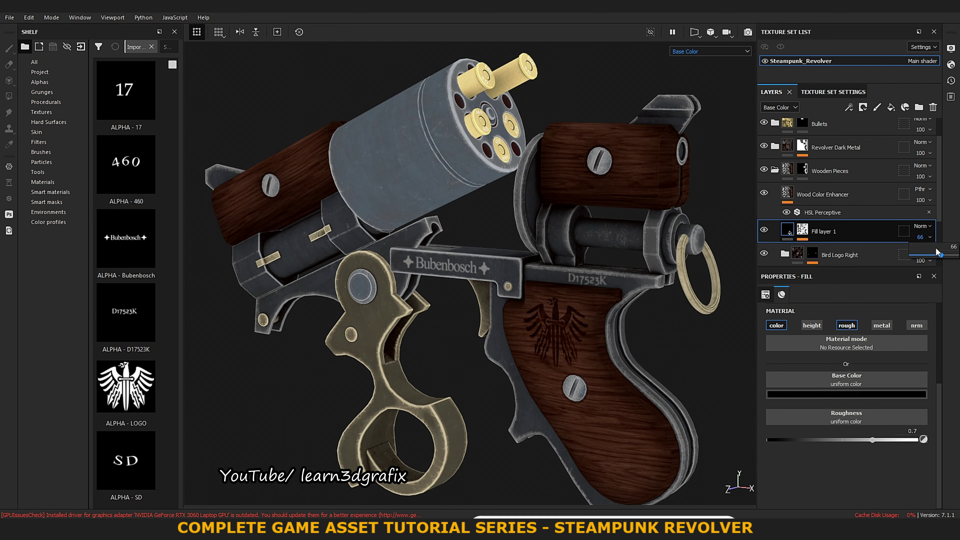
drag(937, 253, 933, 255)
key(c)
drag(934, 256, 921, 253)
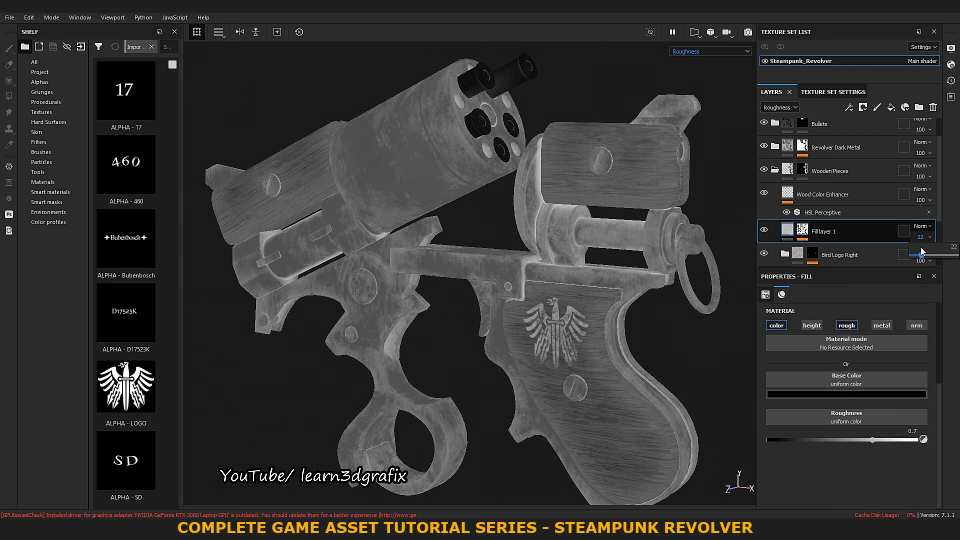
key(m)
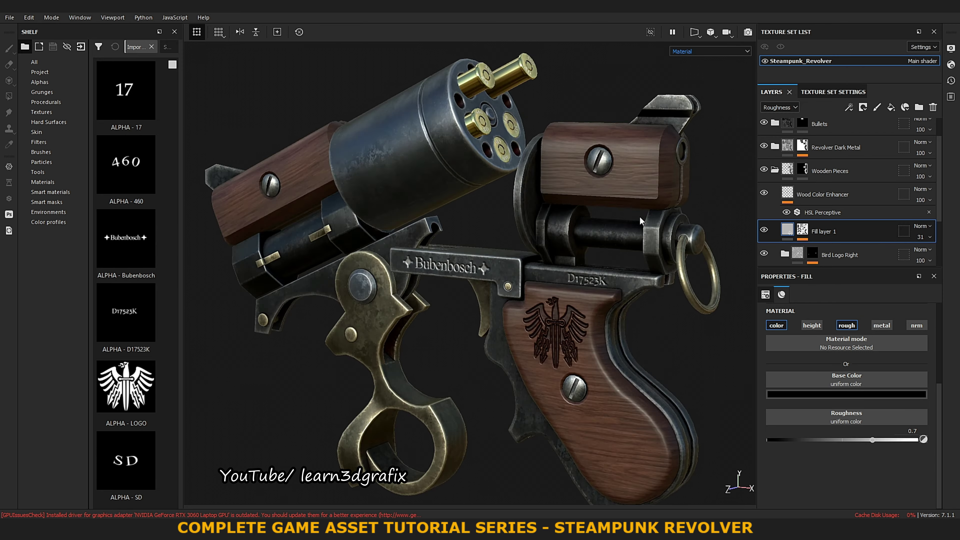
Step: Raise Fill layer 1 opacity back up to 58 and inspect the wooden grip
scroll(612, 370, up, 3)
scroll(611, 333, up, 3)
scroll(611, 296, up, 2)
scroll(701, 256, down, 8)
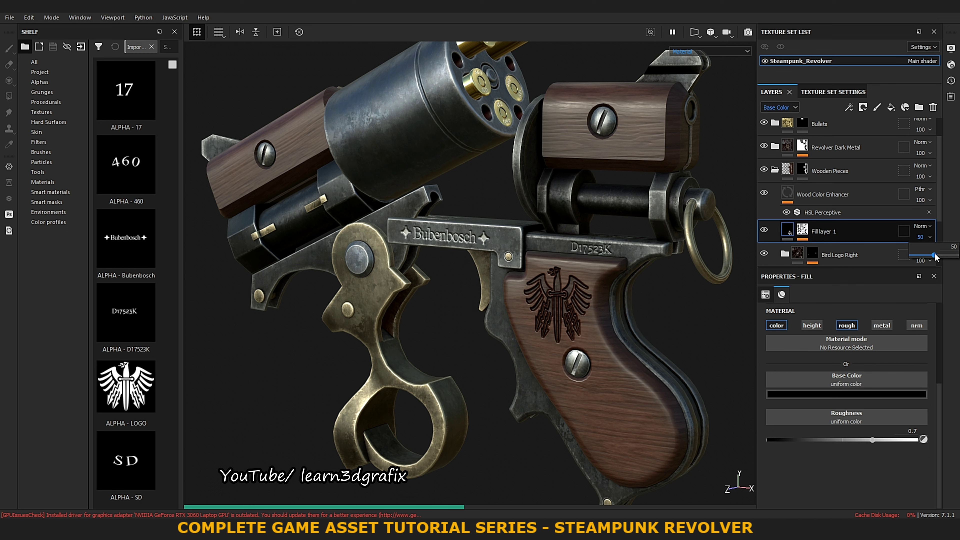
drag(924, 255, 949, 256)
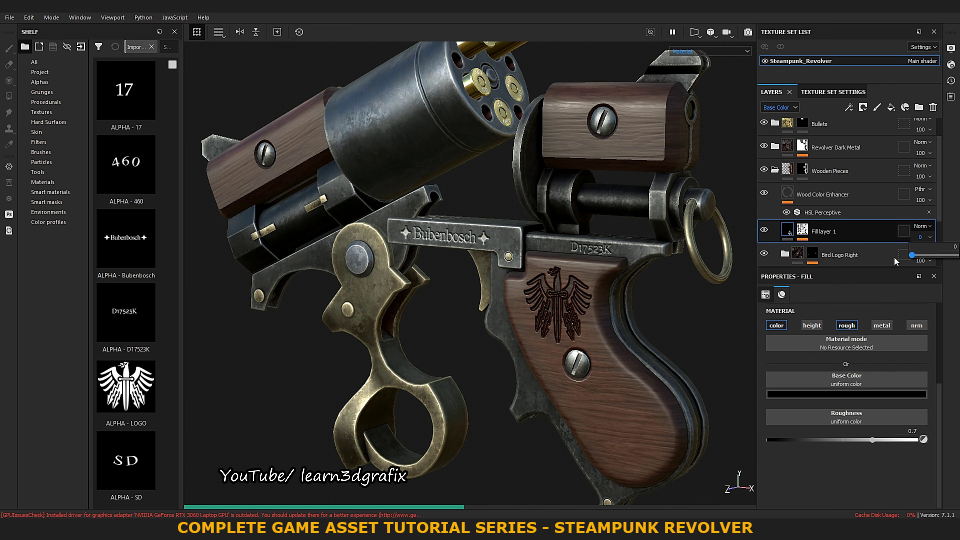
drag(940, 257, 944, 257)
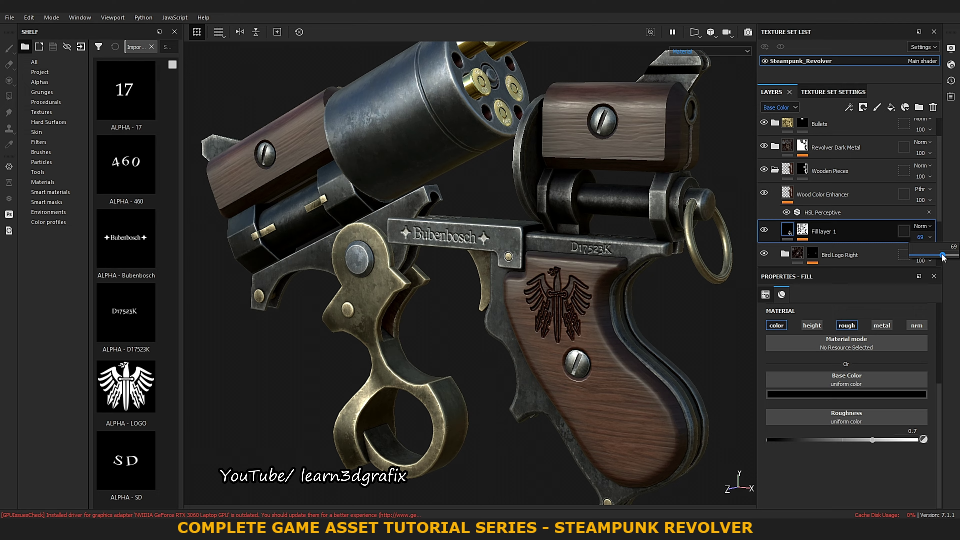
alt+drag(717, 314, 666, 314)
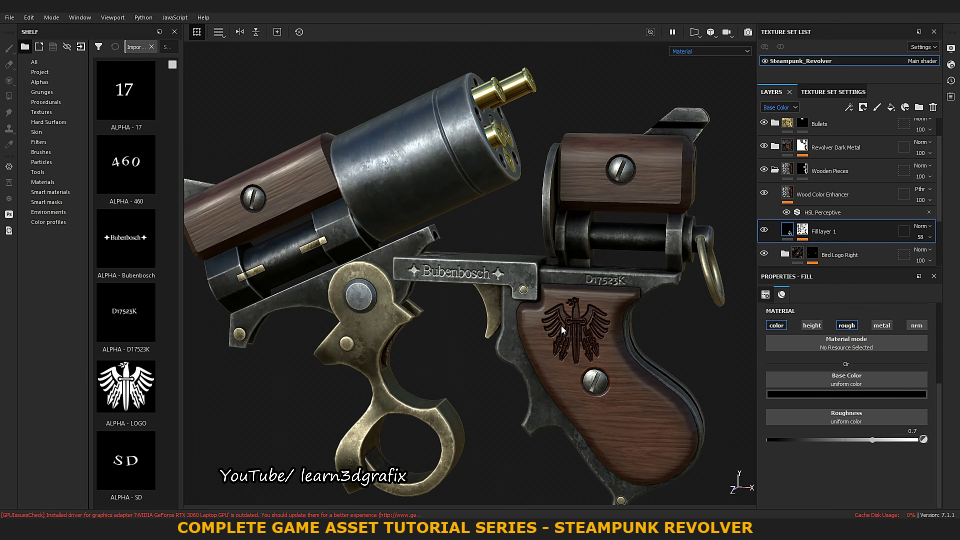
mouse_move(606, 350)
alt+mouse_down()
mouse_move(613, 325)
mouse_move(649, 327)
alt+mouse_up()
Step: In Base Color view, lower the mask's Blur intensity to 2.16
click(716, 53)
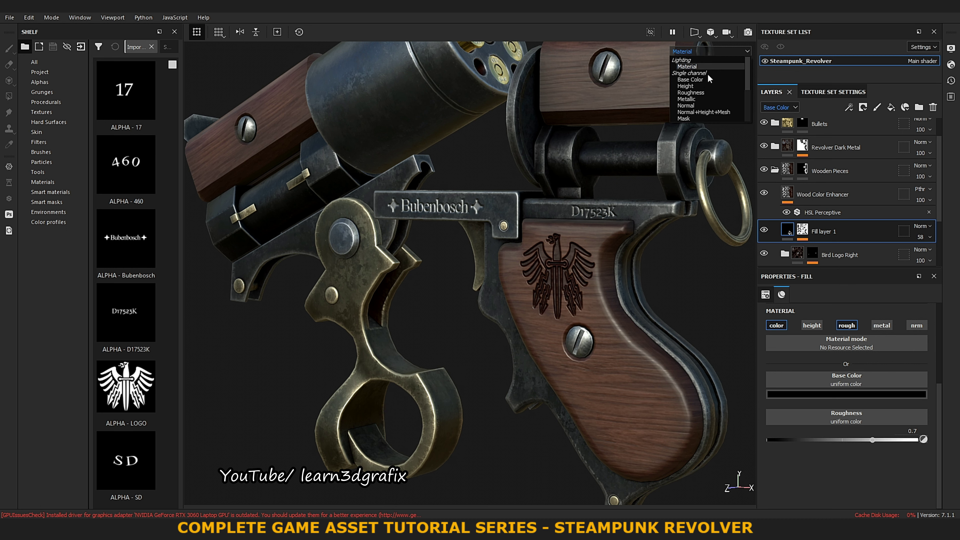
click(806, 234)
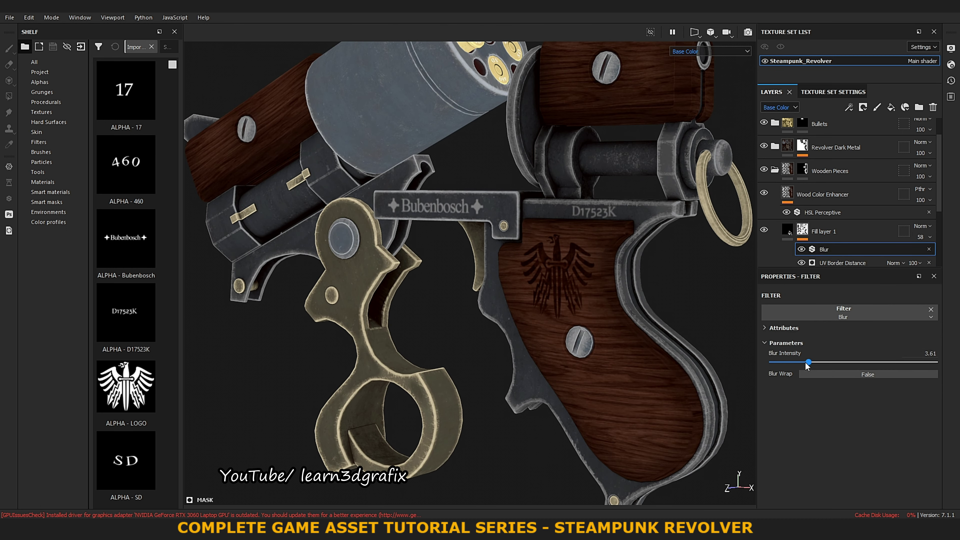
mouse_move(806, 362)
mouse_down()
mouse_move(773, 362)
mouse_move(800, 362)
mouse_up()
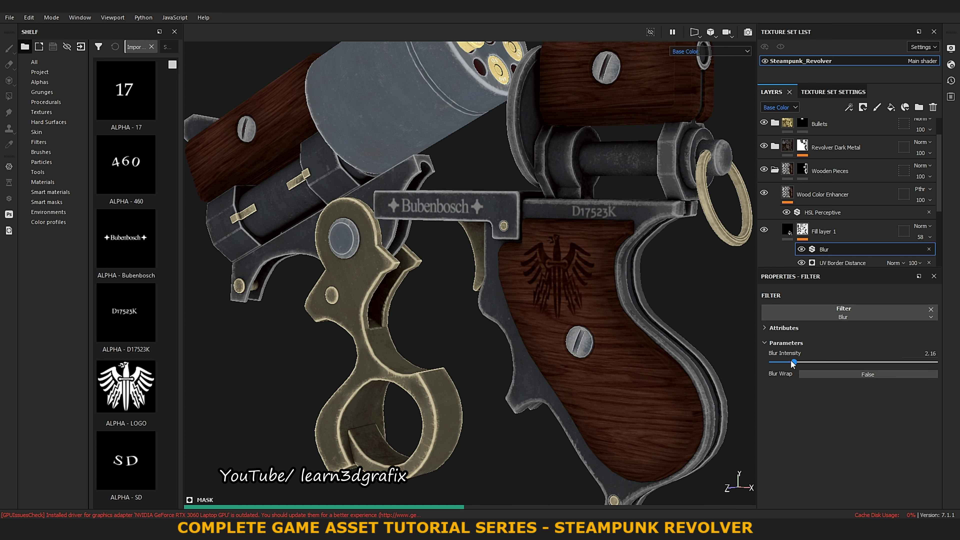
Step: Set UV Border Distance to balance 0.21 and distance 0.08, then restore Material view
click(816, 262)
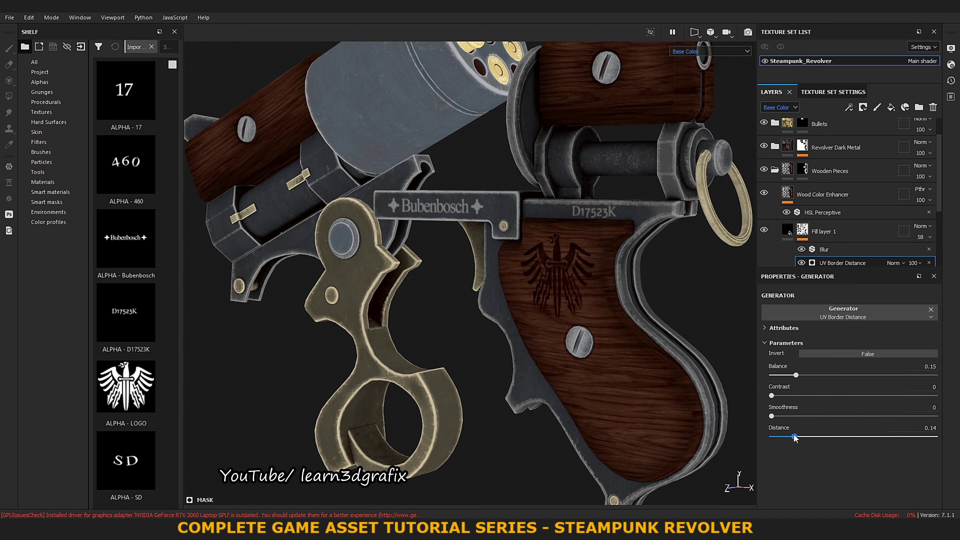
mouse_move(793, 435)
mouse_down()
mouse_move(779, 435)
mouse_move(789, 436)
mouse_up()
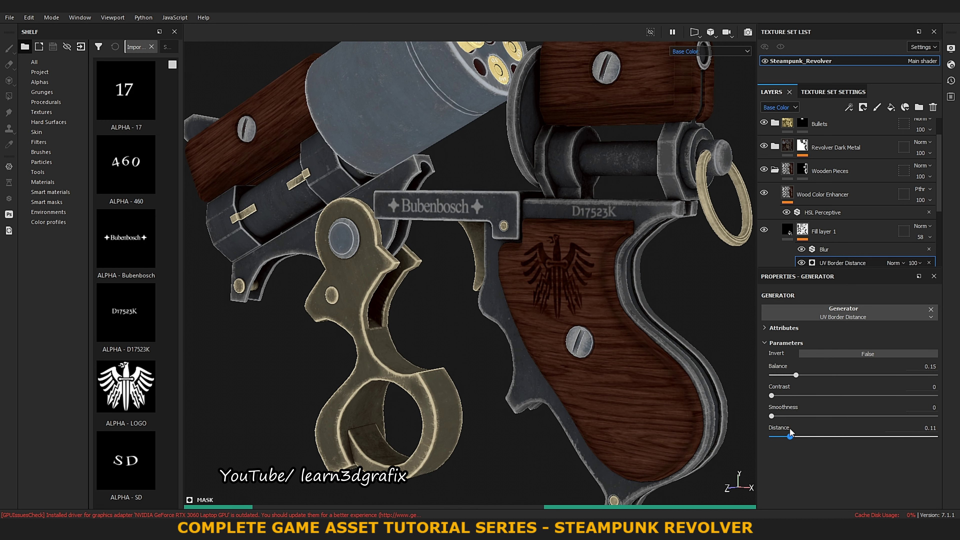
drag(796, 375, 808, 375)
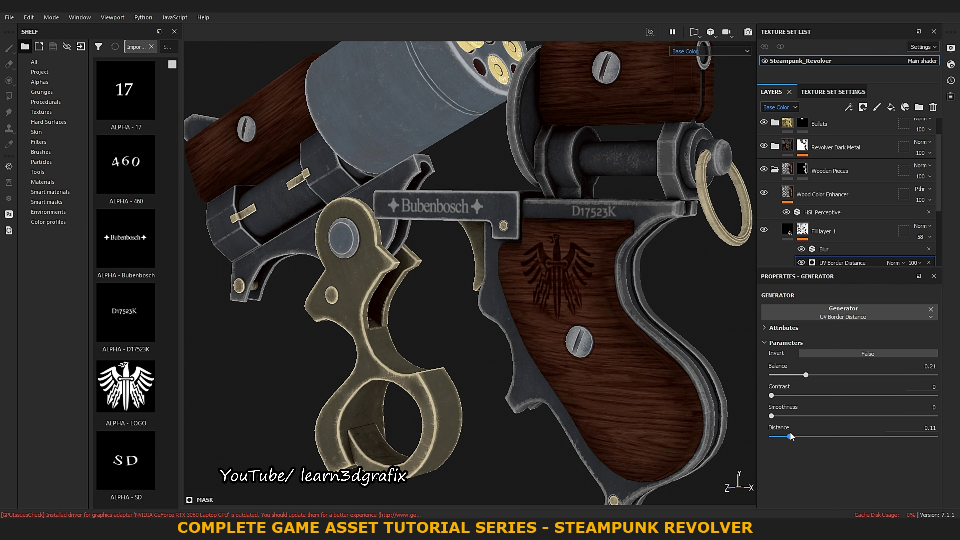
drag(790, 436, 785, 435)
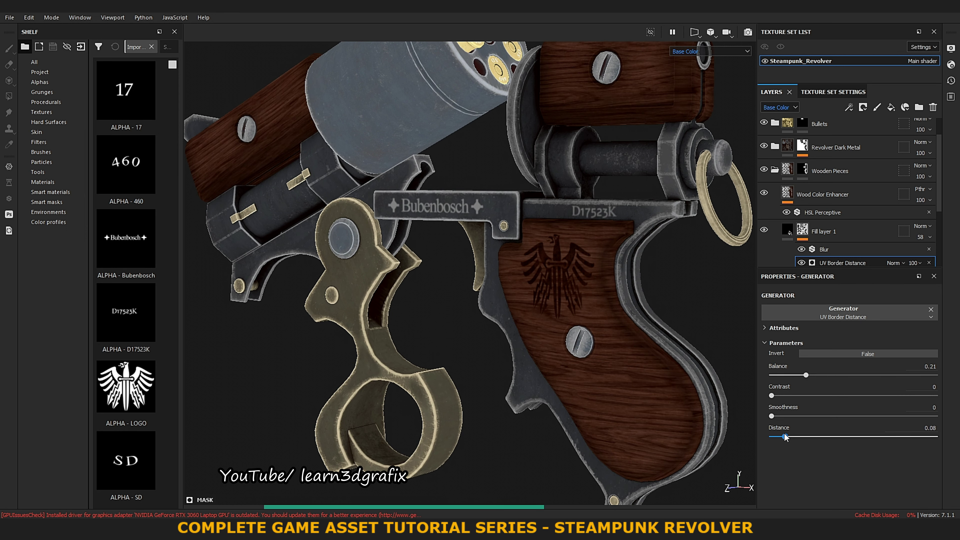
alt+drag(623, 219, 647, 213)
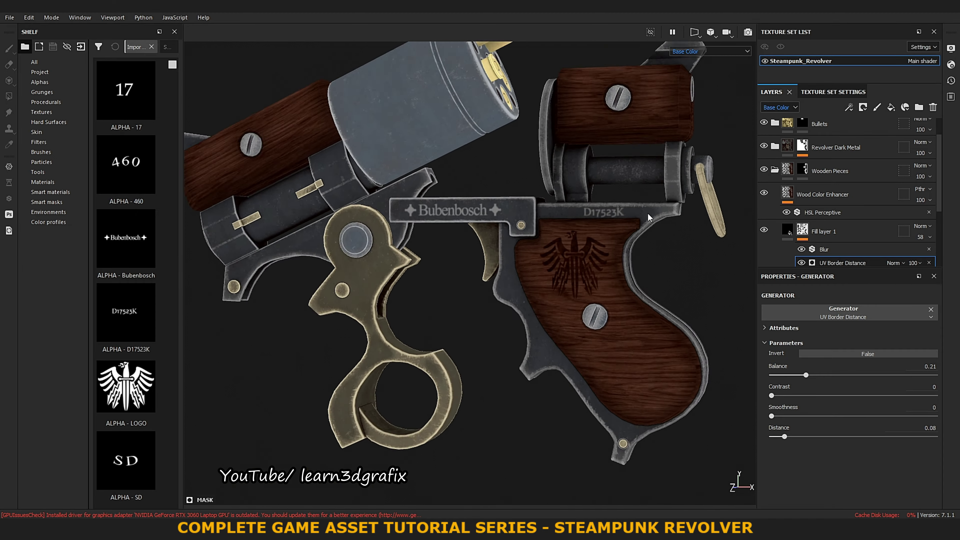
click(709, 51)
click(684, 58)
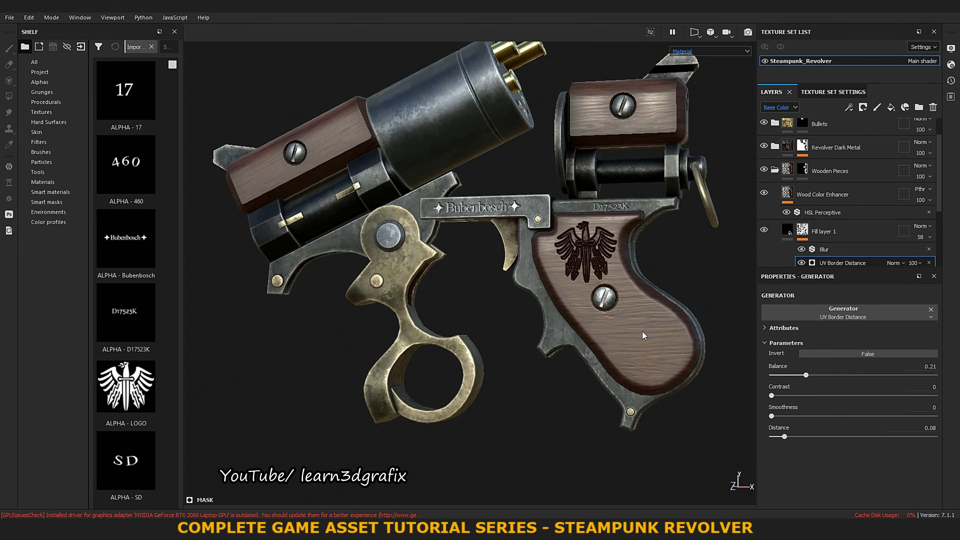
Step: Set Fill layer 1's roughness to 1 and its opacity to 55
scroll(644, 335, up, 5)
click(787, 229)
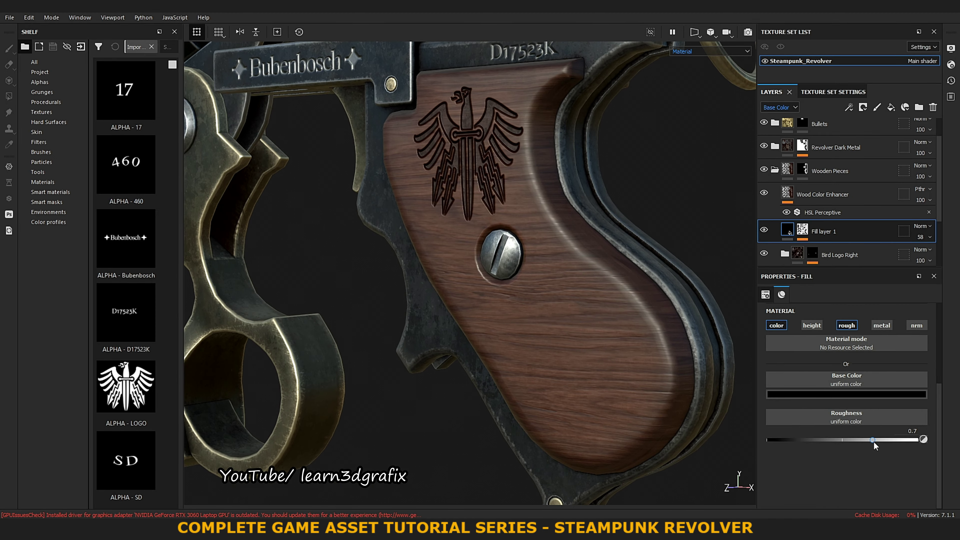
drag(873, 441, 924, 441)
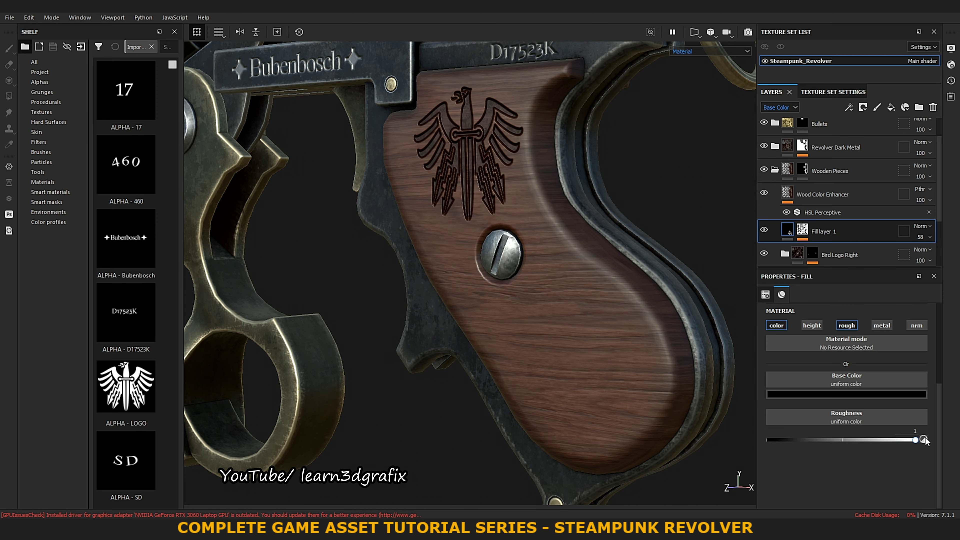
scroll(511, 334, down, 5)
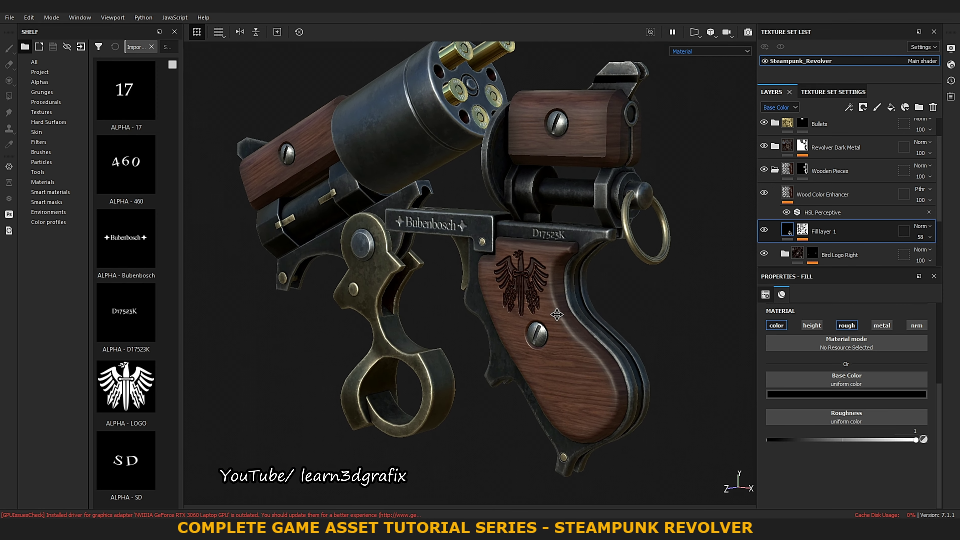
alt+right_drag(556, 315, 598, 320)
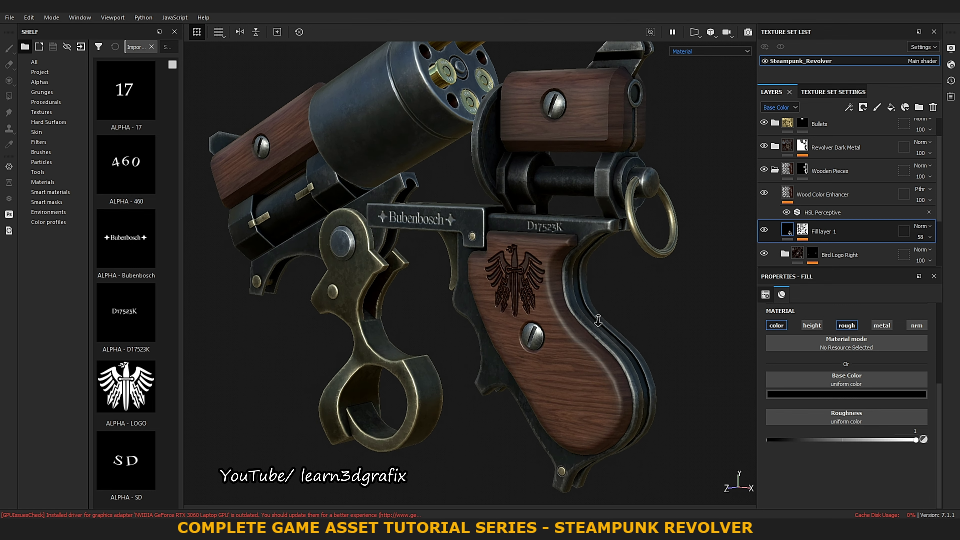
click(930, 237)
drag(938, 255, 929, 256)
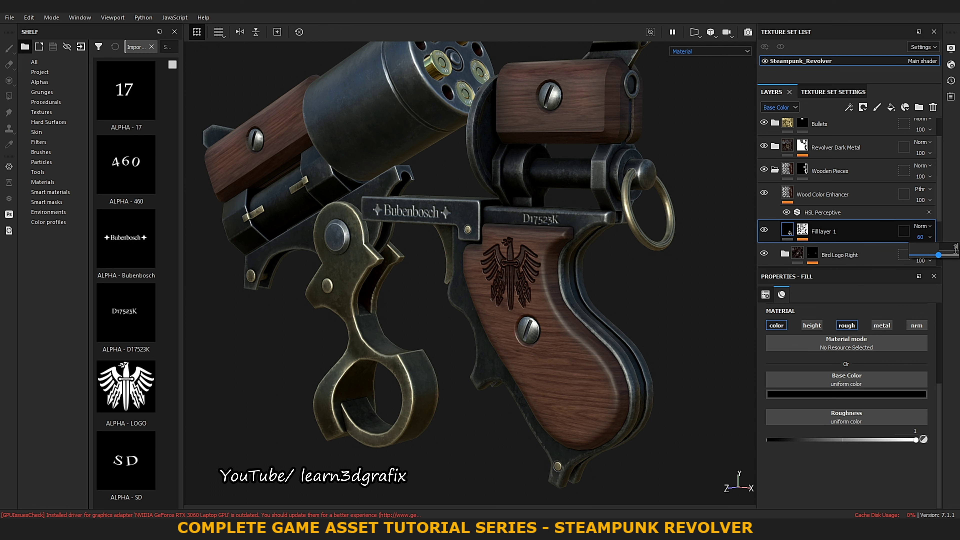
text(5)
key(Return)
Step: Set the Roughness channel opacity of Fill layer 1 to 65
click(779, 107)
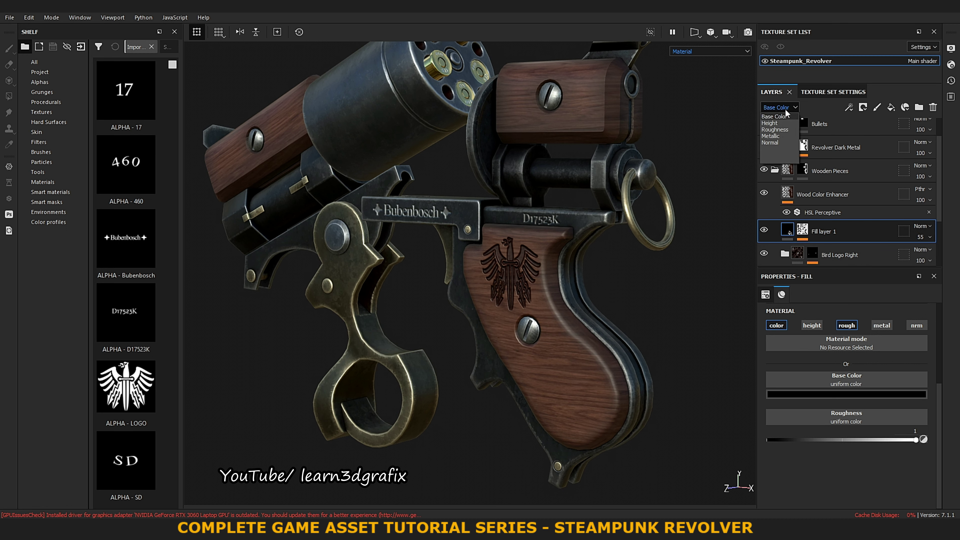
click(779, 138)
click(929, 237)
drag(924, 255, 921, 256)
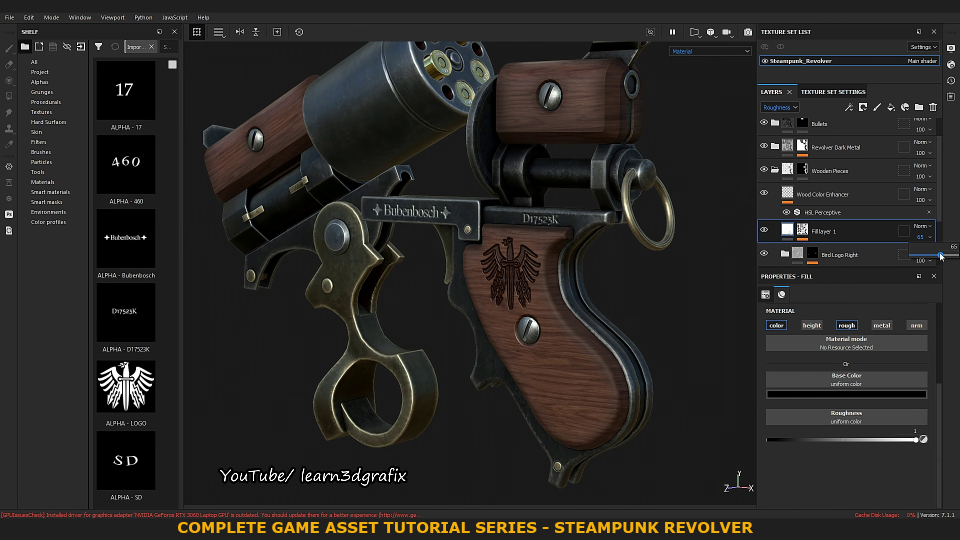
scroll(529, 353, up, 5)
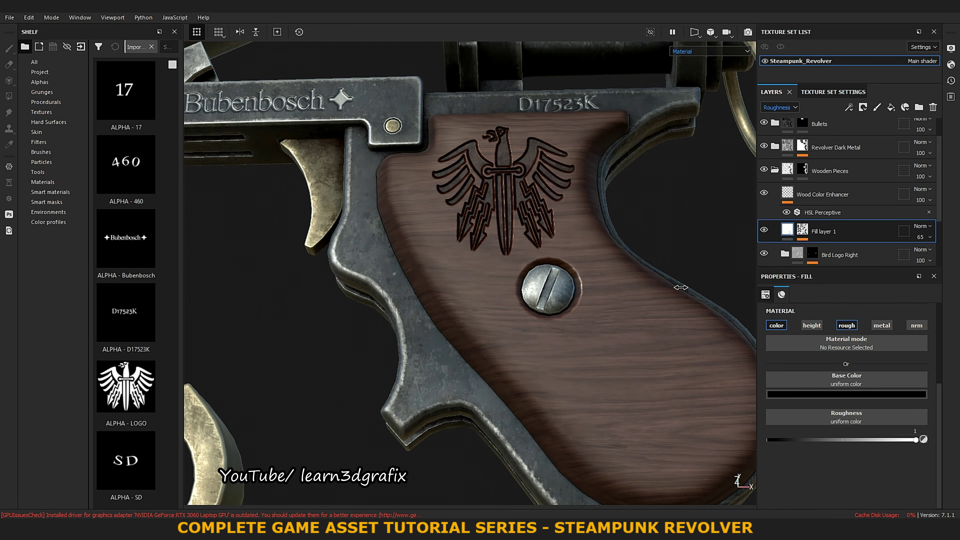
shift+right_drag(680, 287, 690, 295)
alt+drag(679, 290, 623, 265)
Step: Adjust the Base Color channel opacity of Fill layer 1 to 61
click(929, 237)
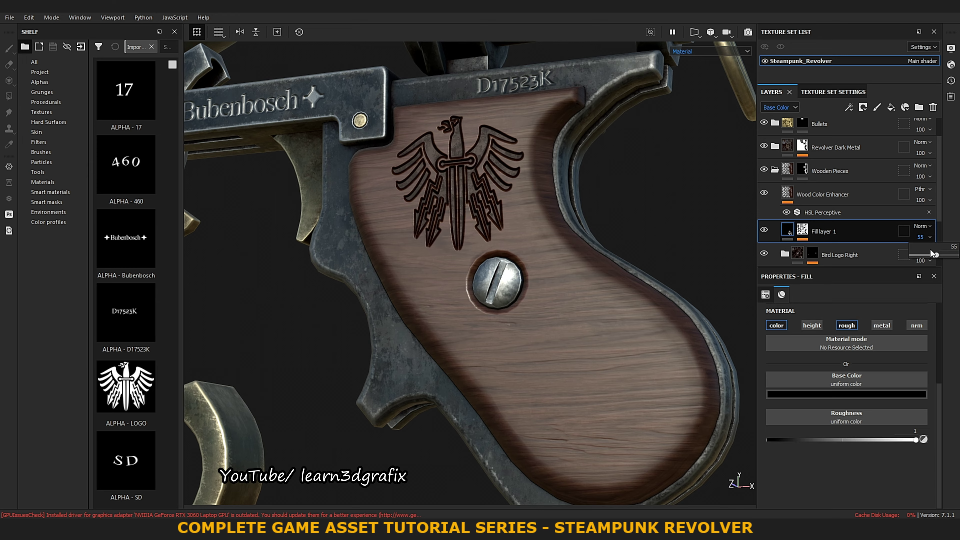
drag(926, 255, 944, 254)
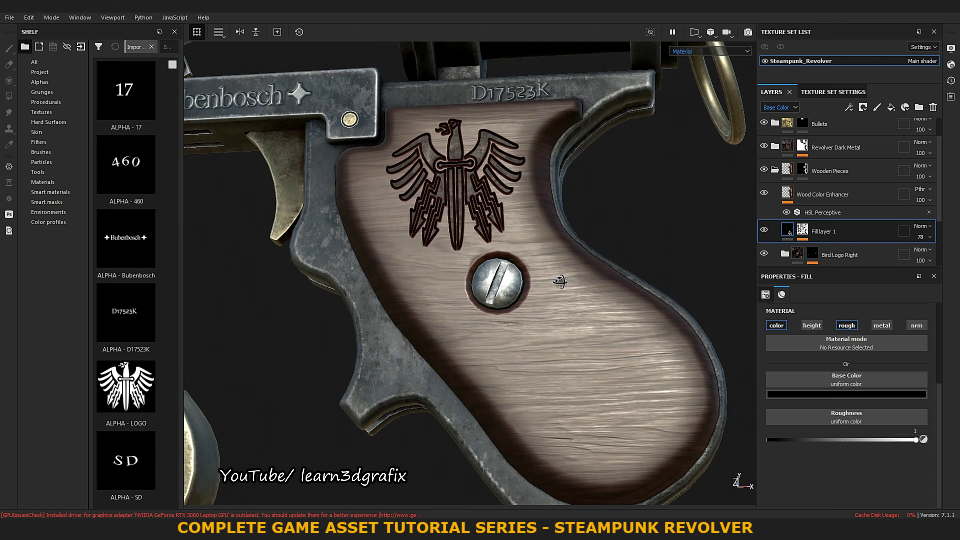
mouse_move(397, 288)
alt+right_down()
mouse_move(396, 268)
mouse_move(396, 299)
alt+right_up()
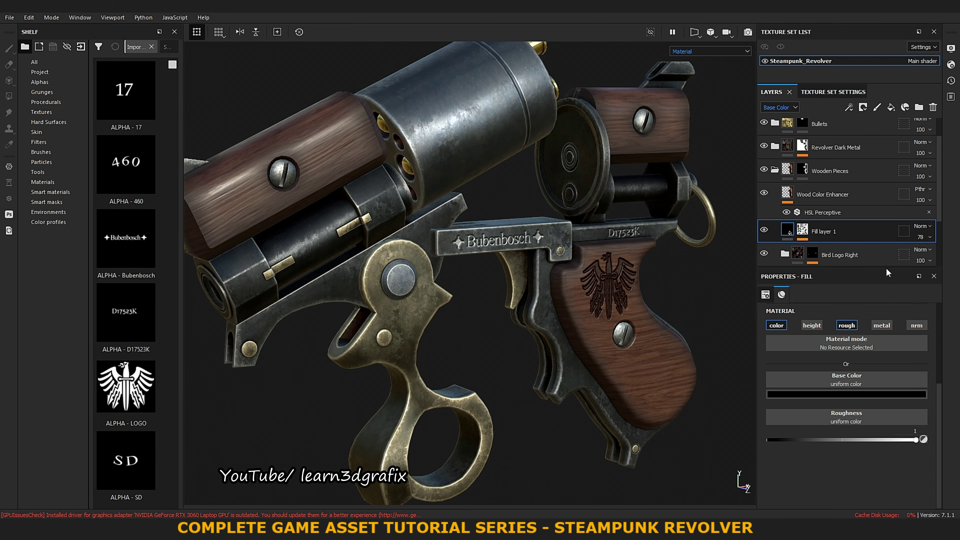
click(929, 237)
drag(944, 255, 939, 255)
click(922, 226)
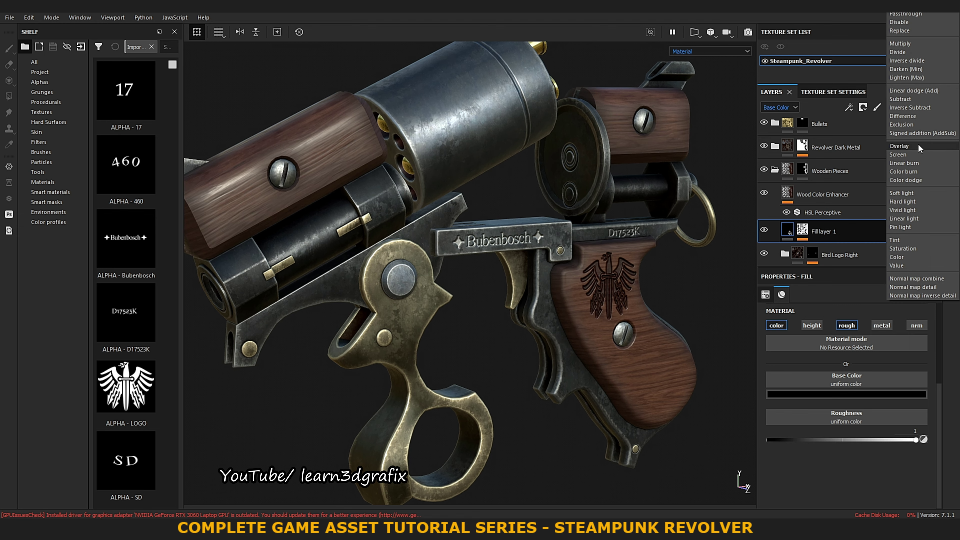
Step: Set Fill layer 1 to Multiply blending at 50 opacity
click(918, 46)
scroll(641, 199, up, 2)
scroll(641, 199, up, 2)
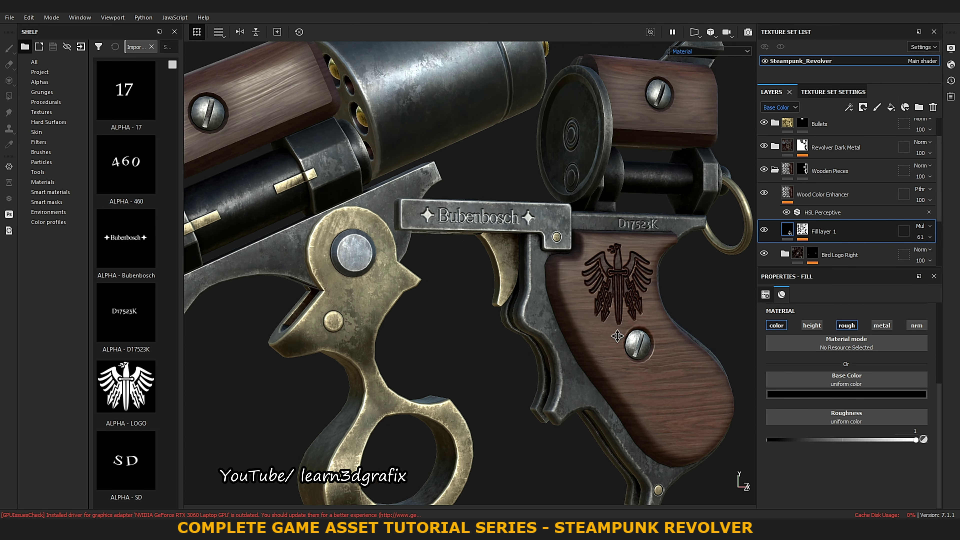
scroll(640, 199, up, 2)
click(929, 237)
drag(941, 255, 934, 255)
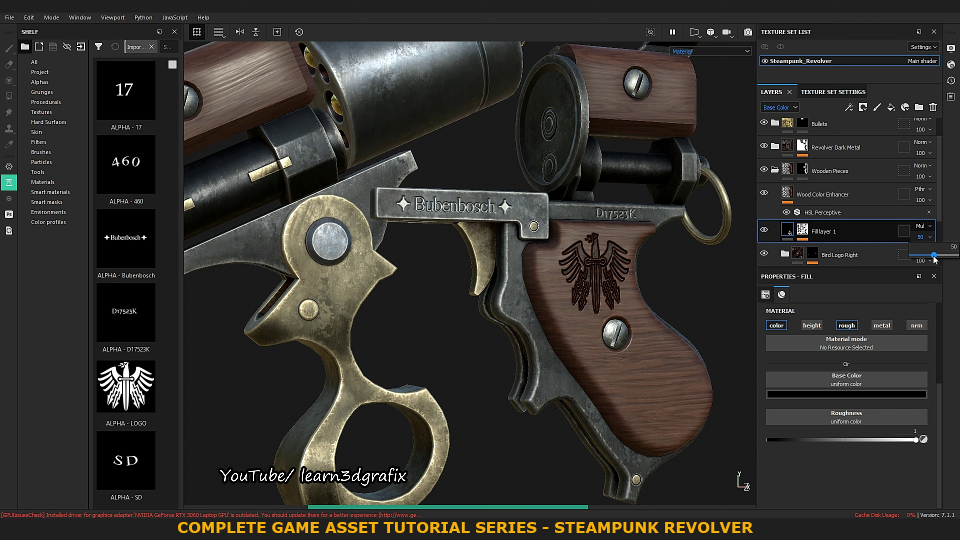
Step: Orbit the revolver to check the grips, keeping the opacity at 50
scroll(529, 322, down, 3)
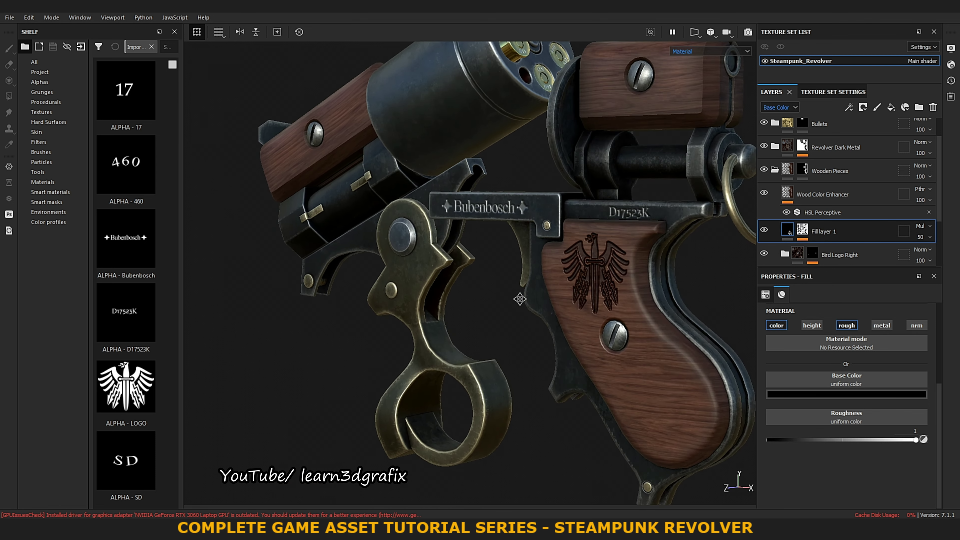
alt+drag(529, 321, 550, 337)
click(929, 237)
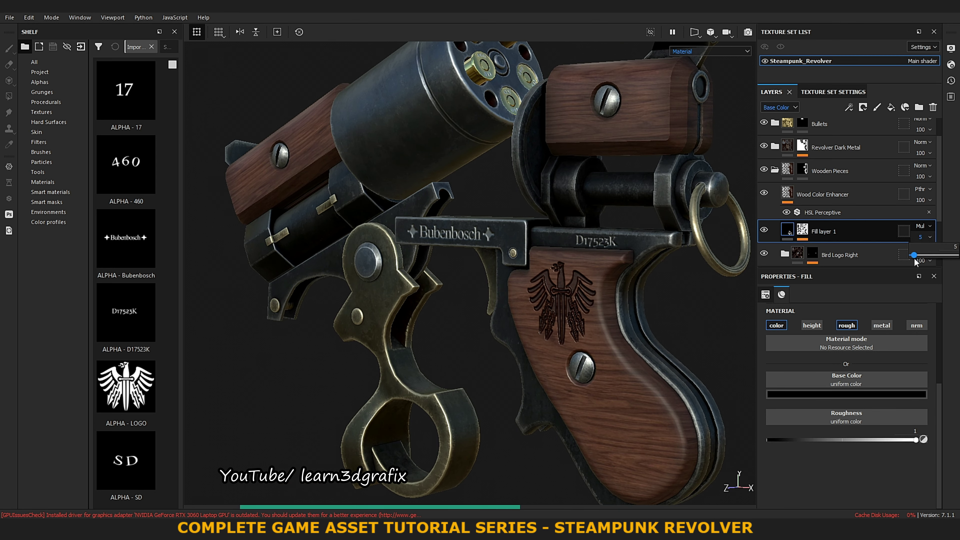
drag(934, 255, 929, 257)
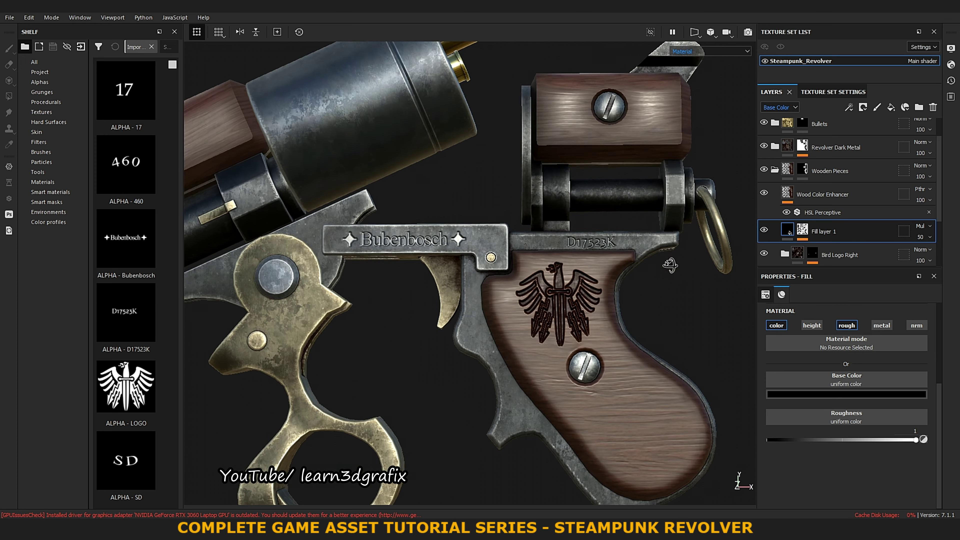
scroll(525, 258, down, 3)
mouse_move(526, 258)
alt+mouse_down()
mouse_move(642, 281)
mouse_move(673, 301)
mouse_move(639, 274)
mouse_move(665, 227)
alt+mouse_up()
scroll(649, 280, up, 2)
Step: In unlit base-colour view, set Fill layer 1's UV Border Distance generator distance to 0.06
click(697, 52)
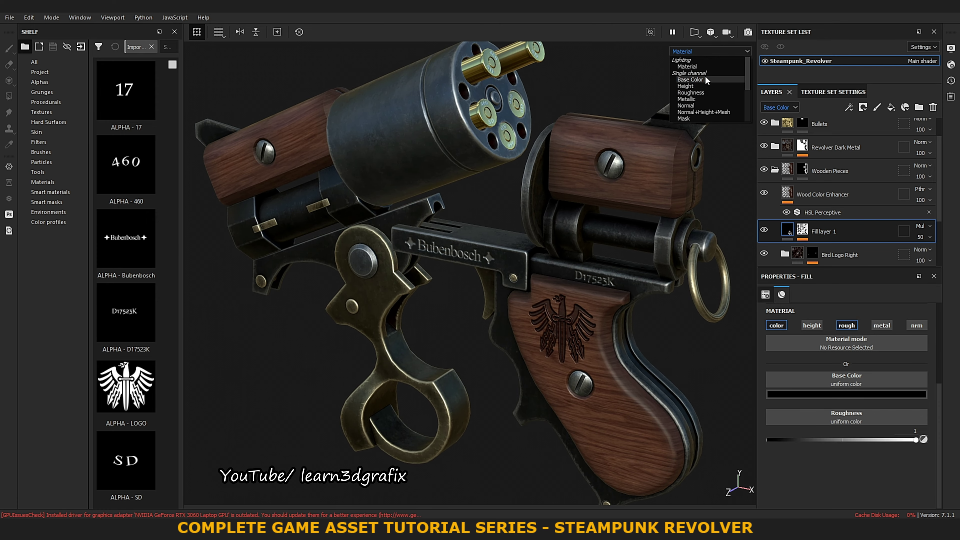
click(705, 75)
click(904, 107)
click(849, 107)
drag(772, 375, 805, 375)
drag(772, 436, 782, 437)
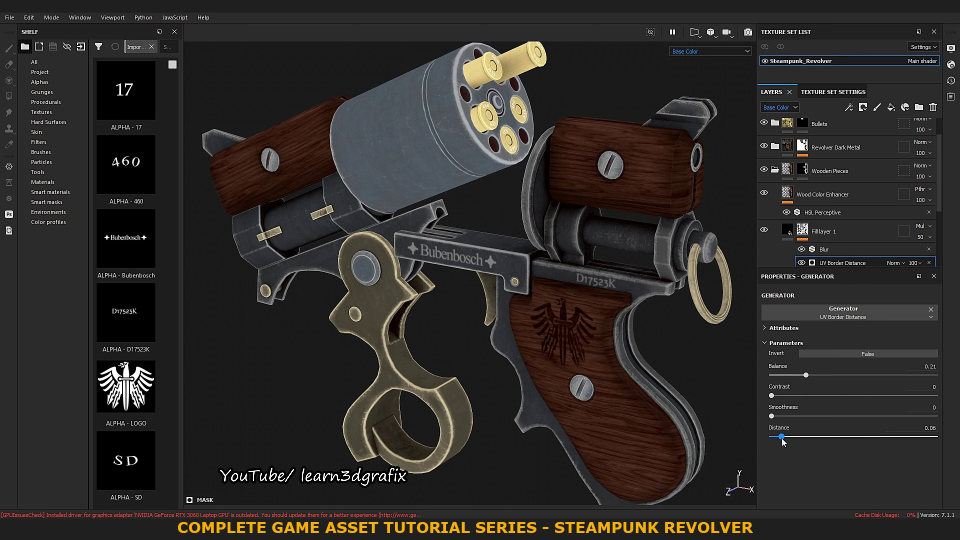
Step: Lower the border Balance to 0.12 and return the viewport to Material shading
drag(806, 375, 791, 378)
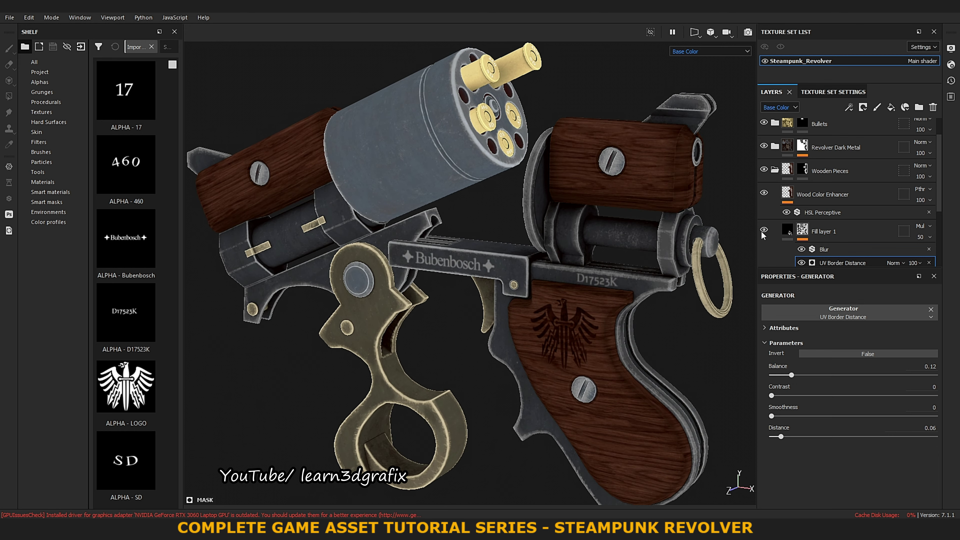
click(708, 52)
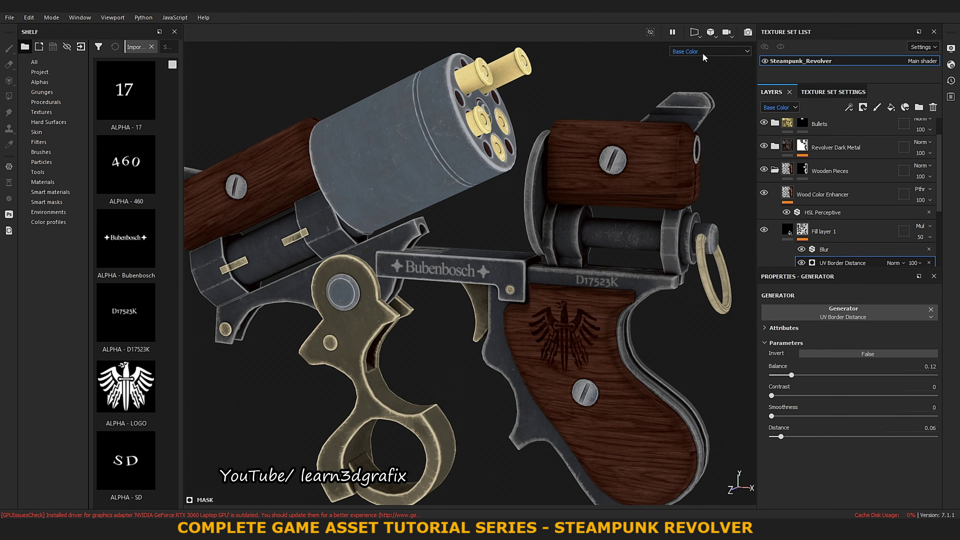
mouse_move(662, 87)
alt+mouse_down()
mouse_move(623, 116)
mouse_move(652, 129)
mouse_move(641, 112)
mouse_move(664, 125)
alt+mouse_up()
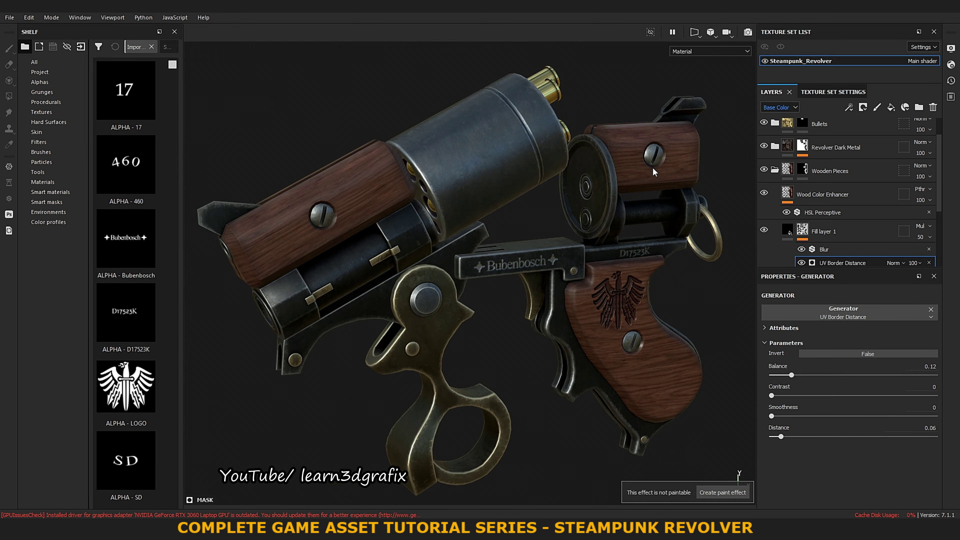
Step: Toggle Fill layer 1 off and on to compare the grips, then show the Roughness channel
click(764, 229)
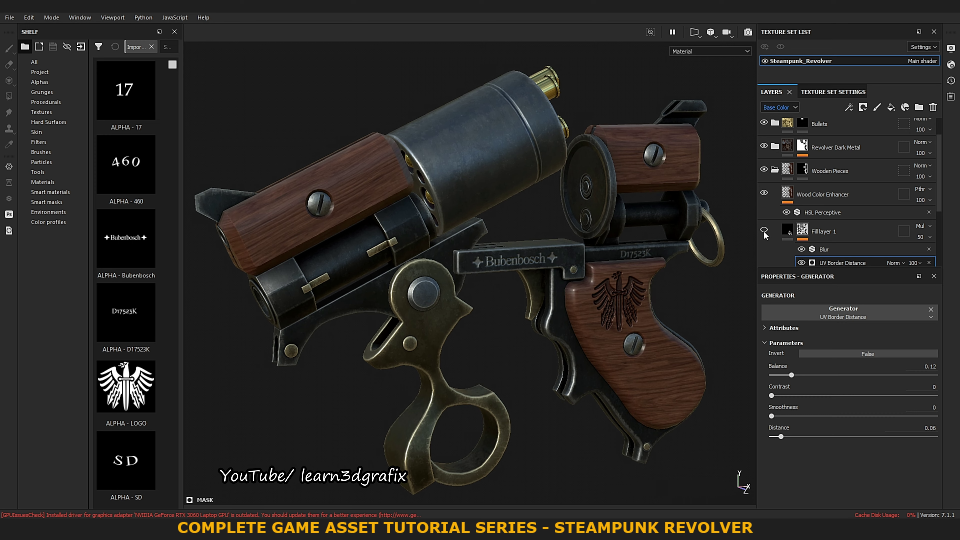
mouse_move(606, 264)
alt+right_down()
mouse_move(607, 241)
mouse_move(609, 272)
alt+right_up()
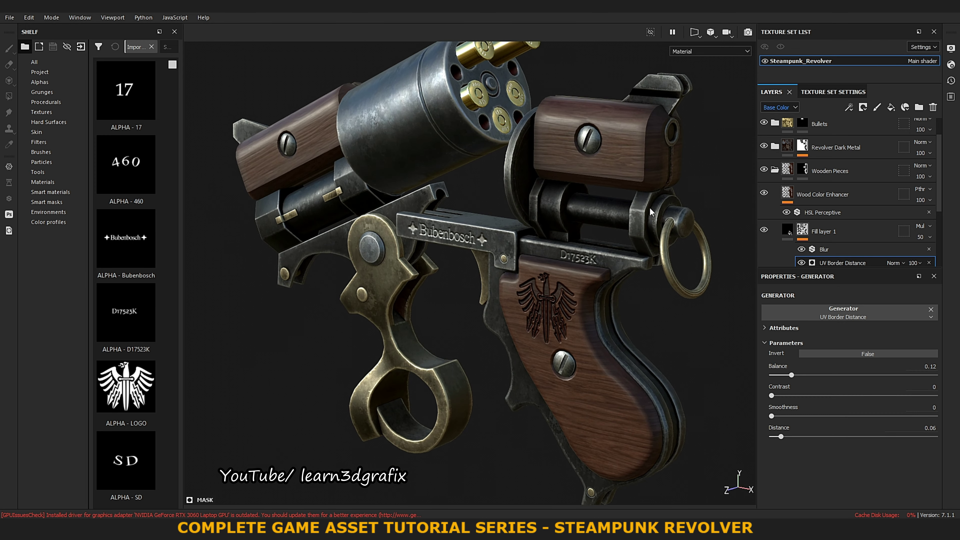
click(779, 107)
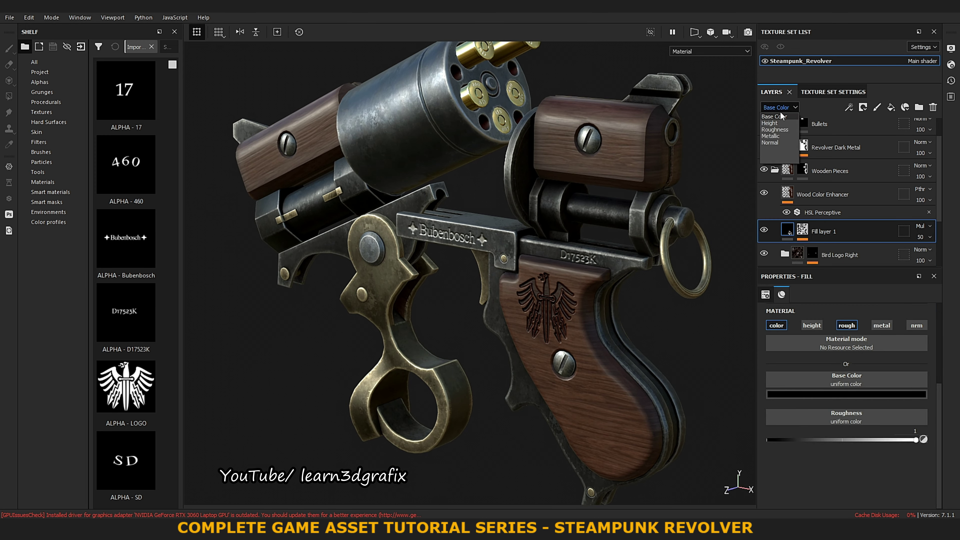
click(778, 126)
mouse_move(548, 235)
alt+mouse_down()
mouse_move(648, 193)
mouse_move(662, 200)
alt+mouse_up()
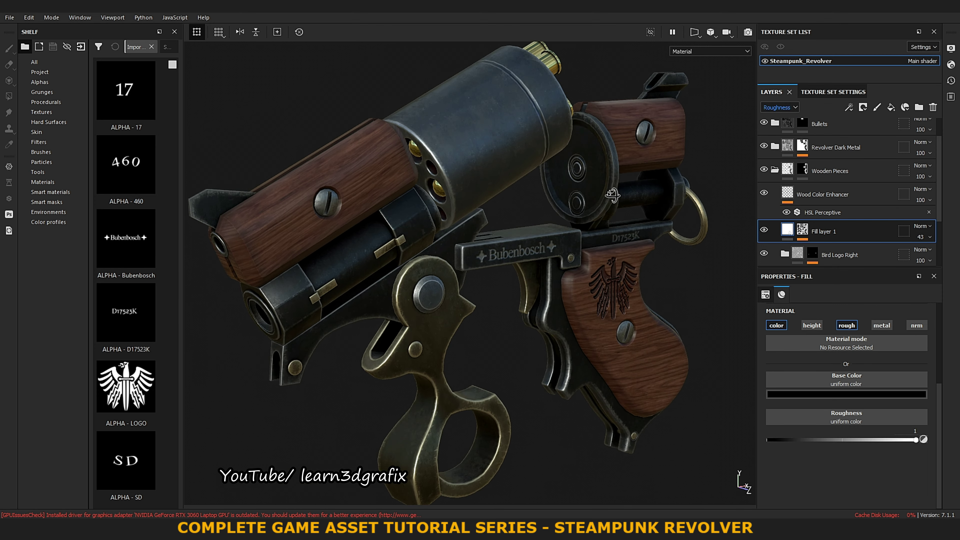
Step: Set Fill layer 1's roughness opacity to 50 and check the grip from a wider view
click(929, 236)
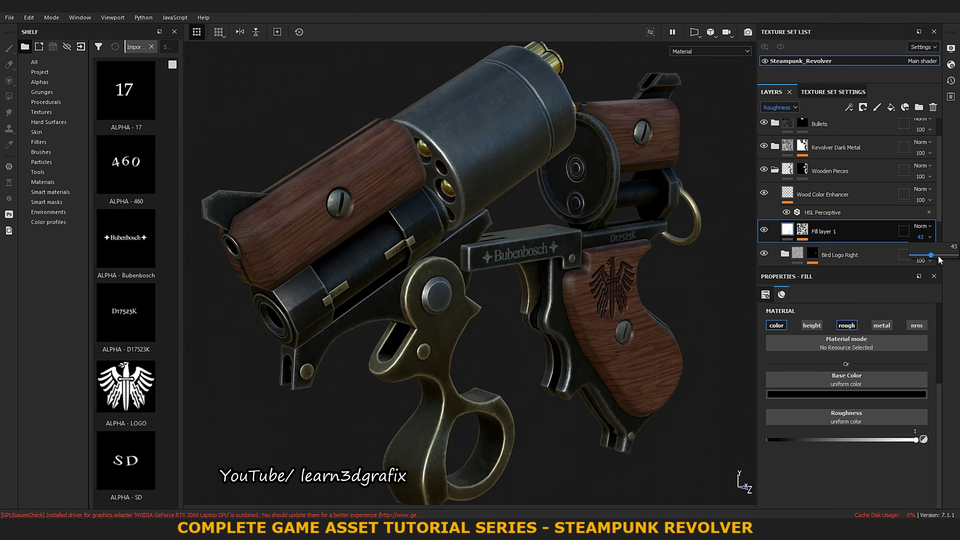
mouse_move(956, 255)
mouse_down()
mouse_move(899, 256)
mouse_move(951, 255)
mouse_up()
alt+drag(529, 265, 491, 257)
scroll(605, 303, up, 5)
scroll(529, 265, up, 2)
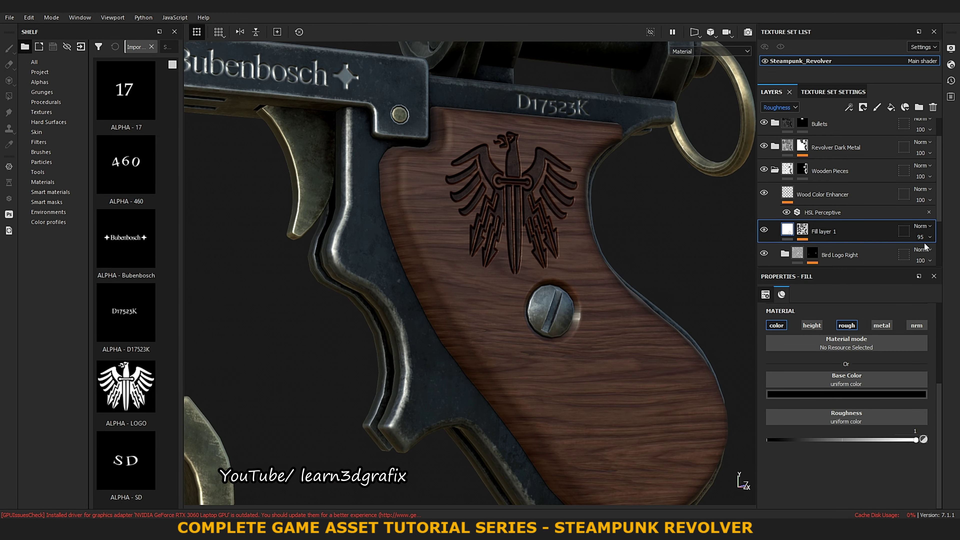
click(925, 246)
drag(947, 255, 935, 243)
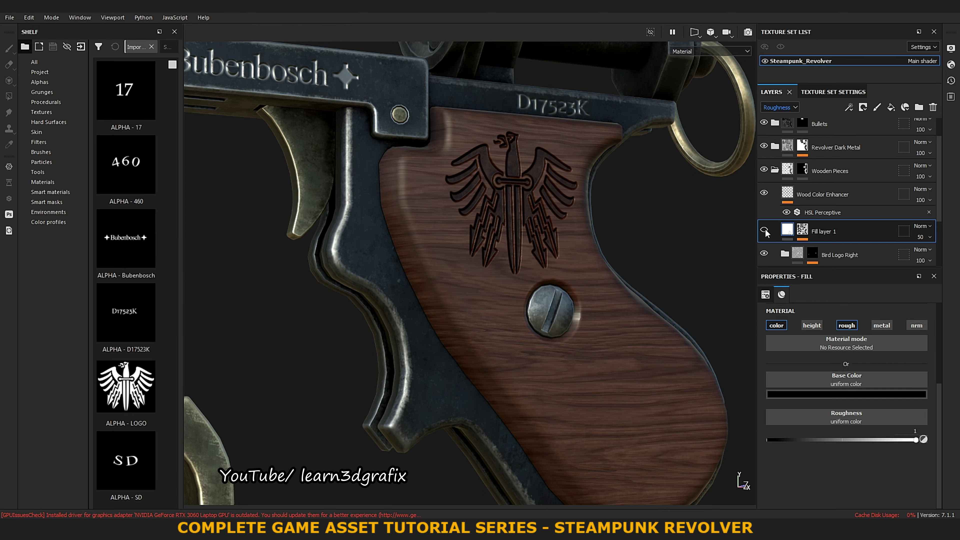
mouse_move(567, 265)
alt+mouse_down()
mouse_move(697, 304)
mouse_move(592, 260)
mouse_move(616, 303)
alt+mouse_up()
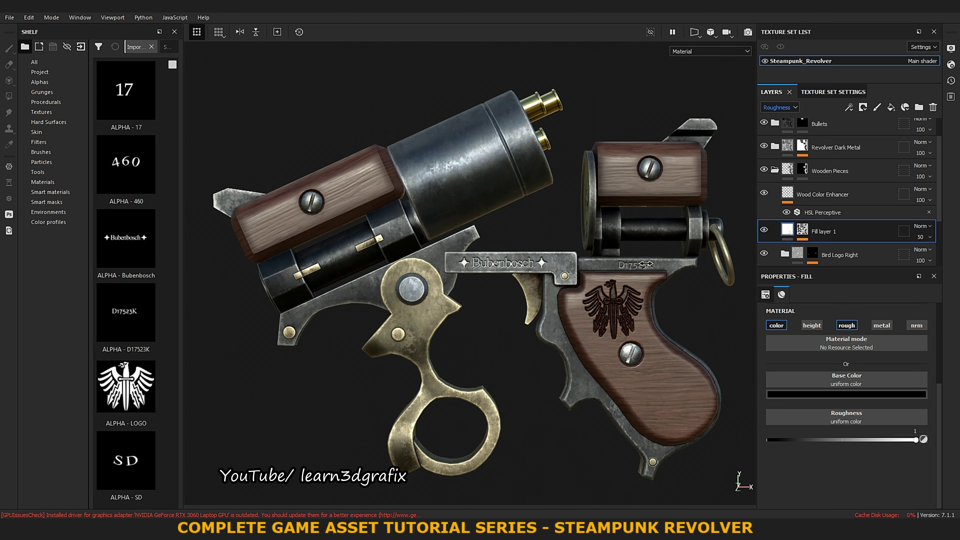
alt+middle_drag(617, 302, 619, 273)
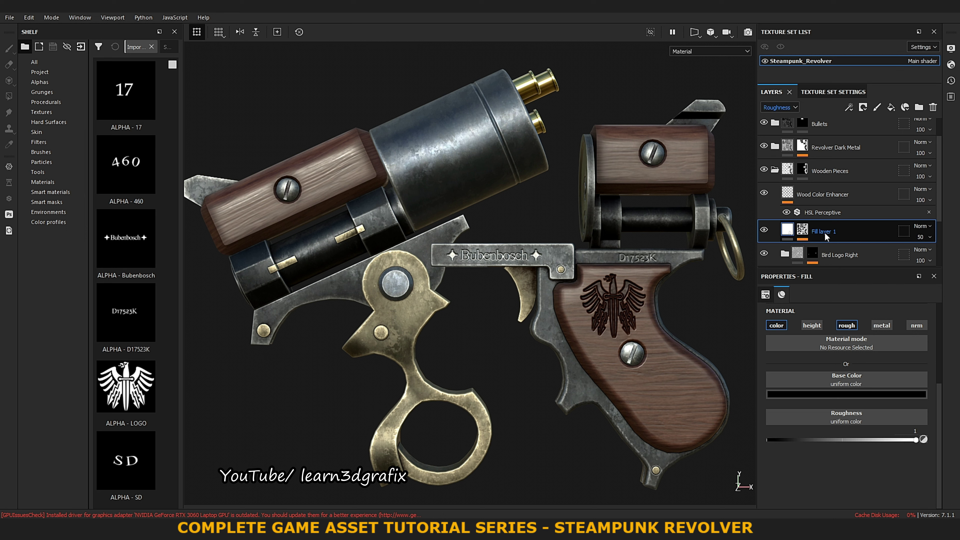
Step: Finish renaming the layer 'Border Roughness' and switch the layer stack back to Base Color
key(Caps_Lock)
text(er)
key(Caps_Lock)
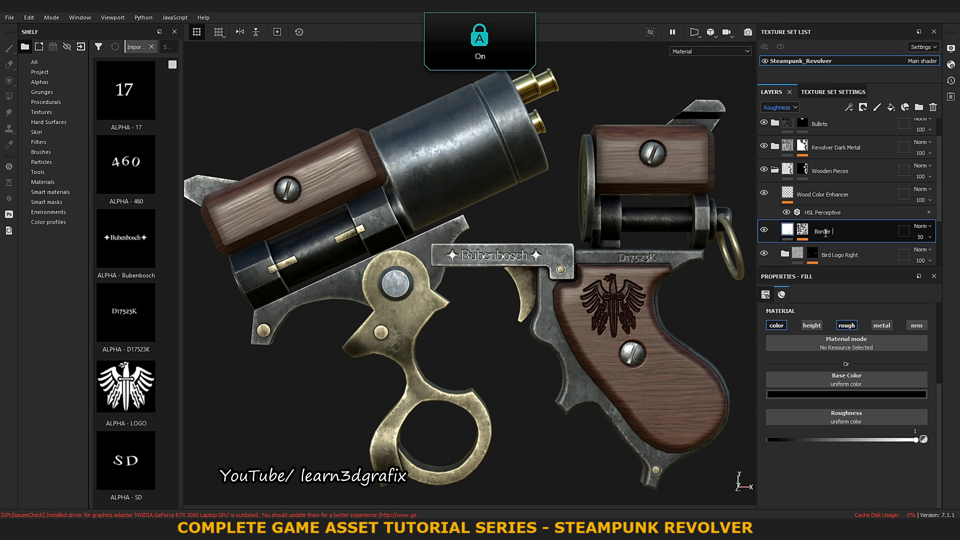
text(hness)
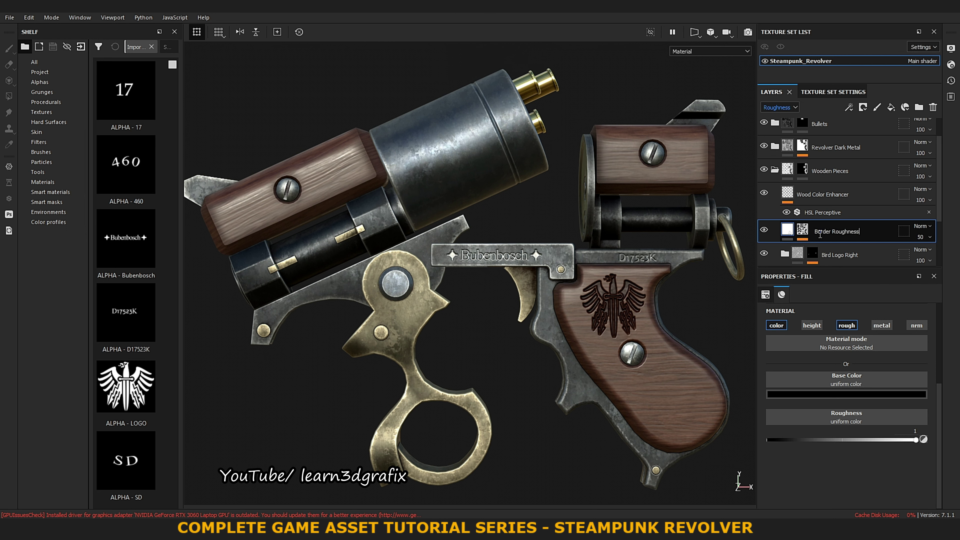
click(778, 107)
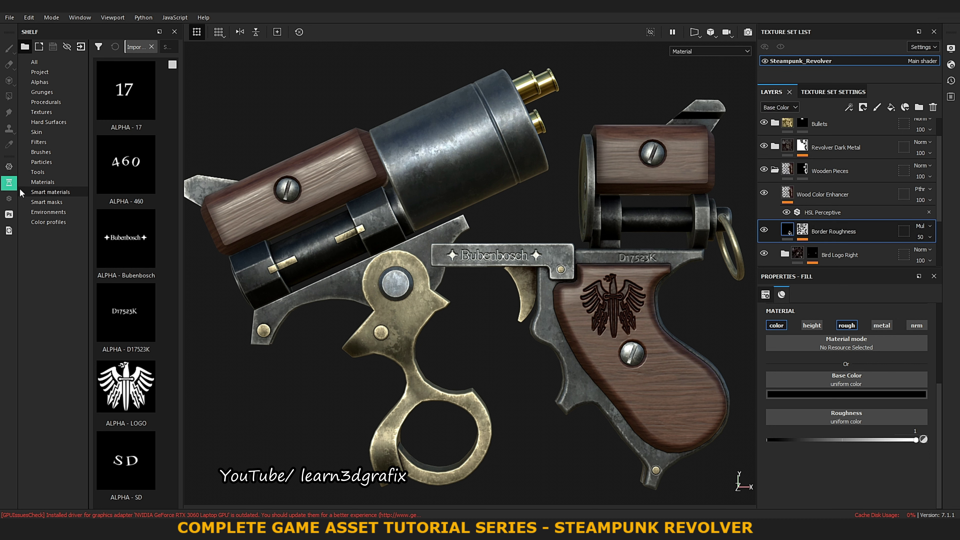
Step: Save the project and select the Bird Logo Right layer
click(10, 18)
click(32, 109)
scroll(660, 221, up, 5)
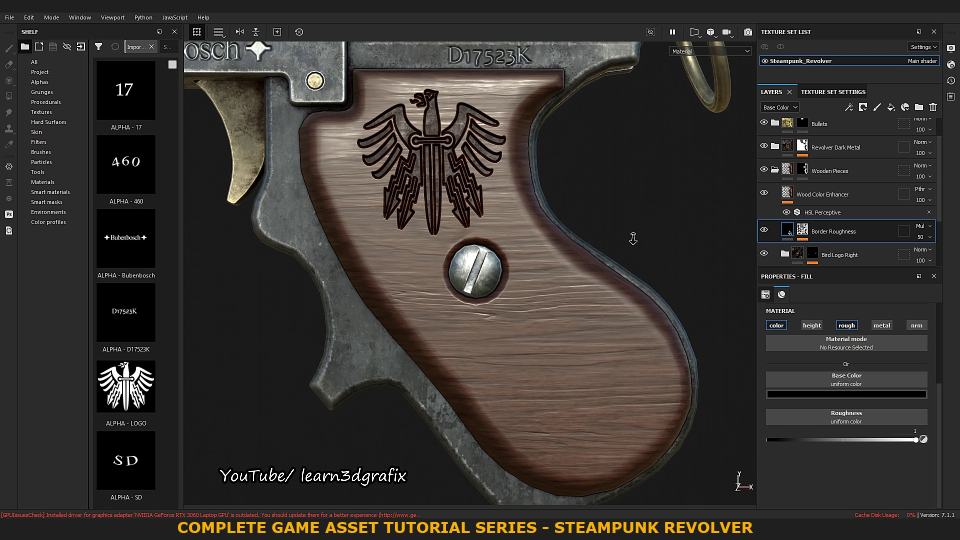
scroll(847, 231, down, 1)
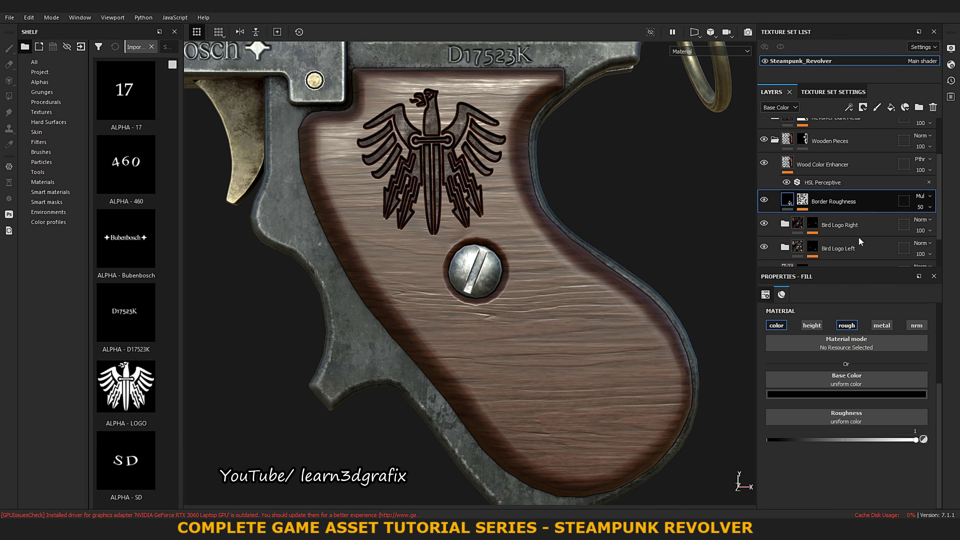
click(856, 228)
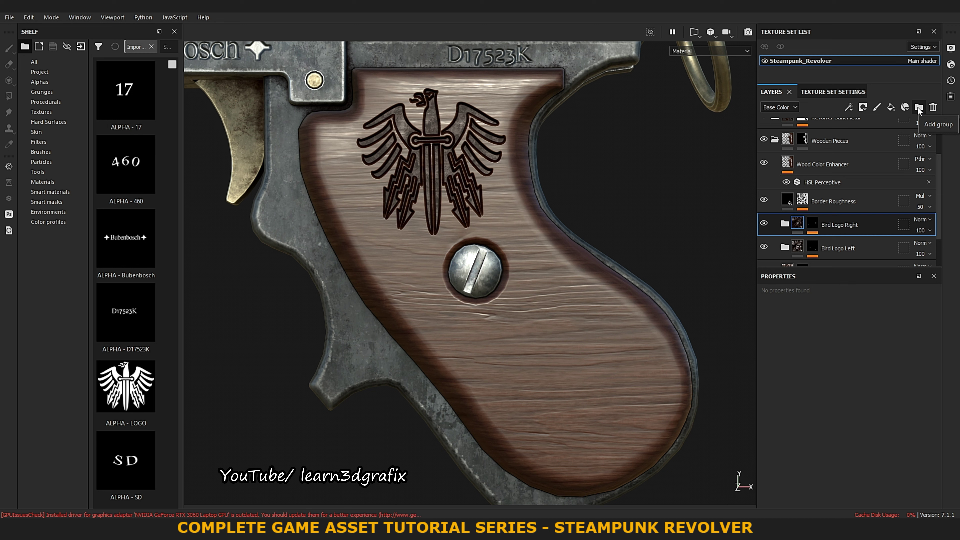
Step: Add a fill layer with near-black base colour 060606 and metallic disabled
click(891, 107)
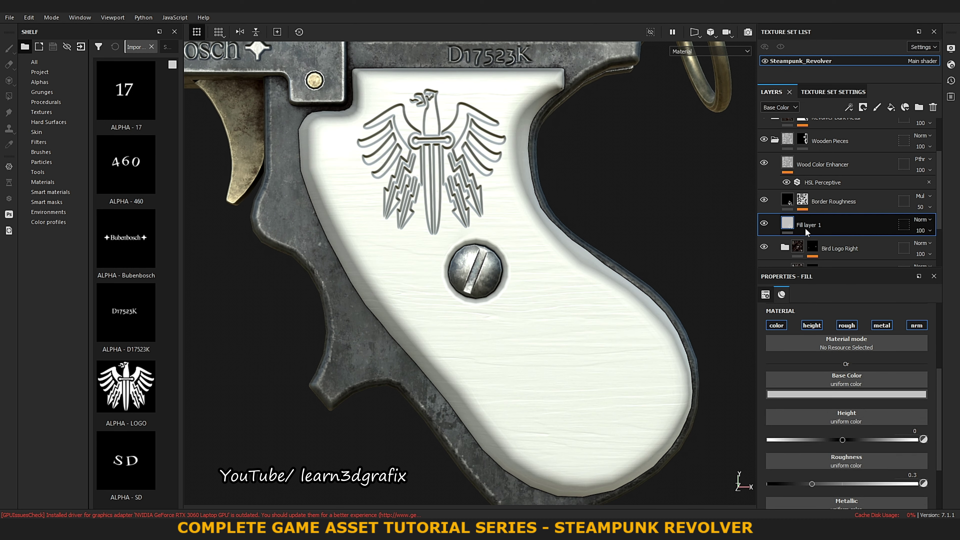
click(832, 393)
drag(840, 428, 820, 493)
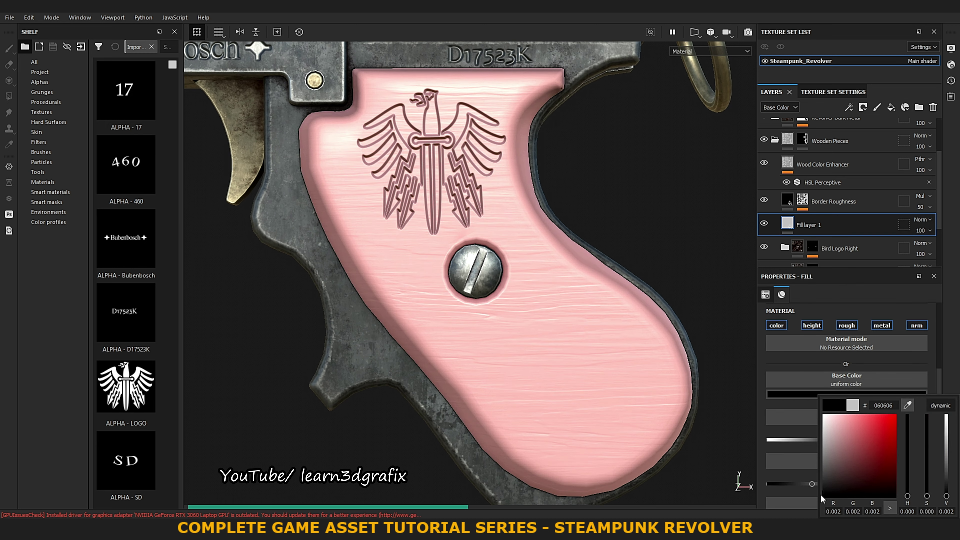
click(901, 344)
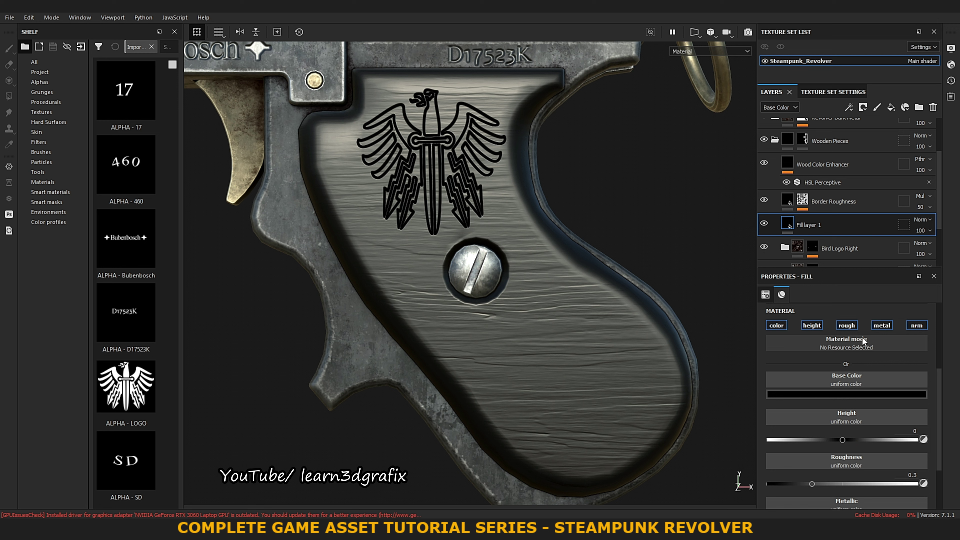
click(882, 325)
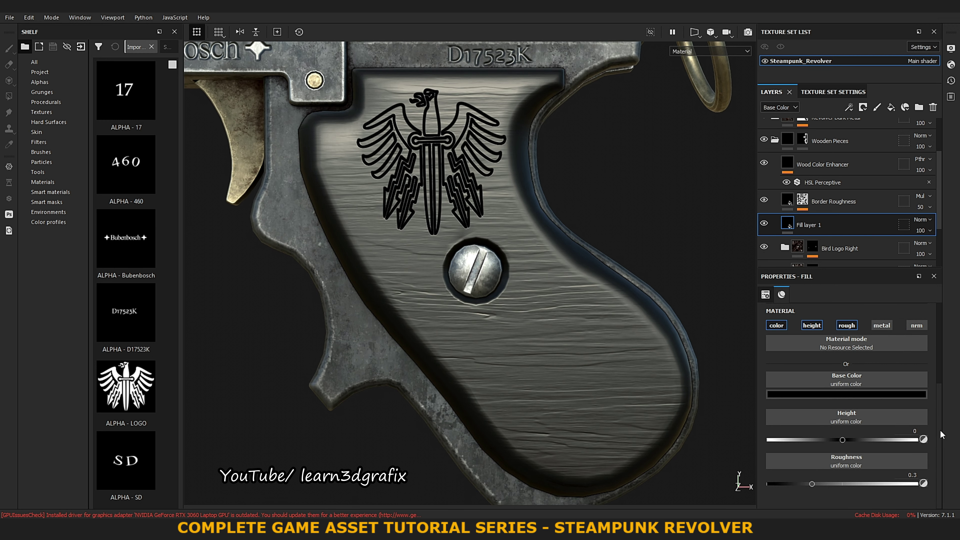
Step: Give the fill height -0.005 and roughness 0.5, and add Folder 1 above it
text(05)
key(Return)
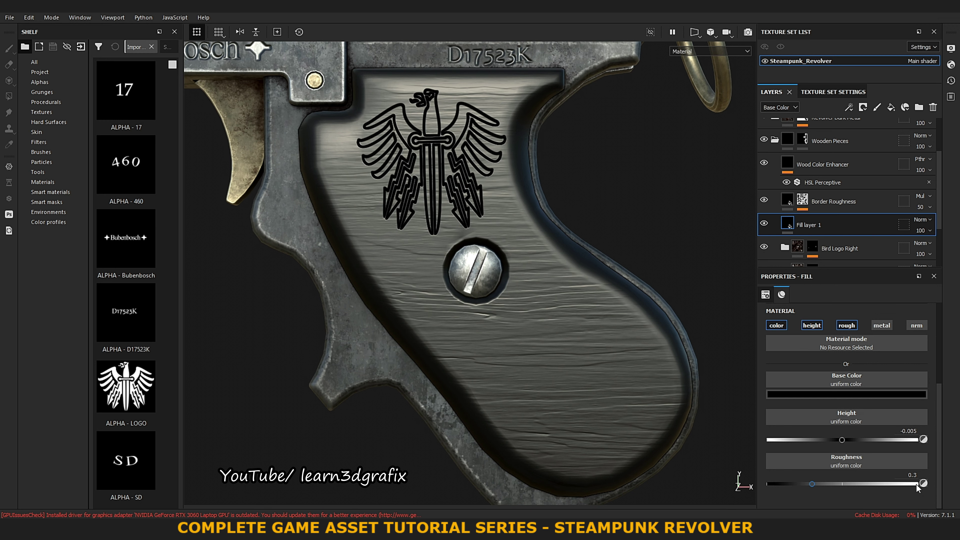
click(908, 474)
text(0.5)
key(Return)
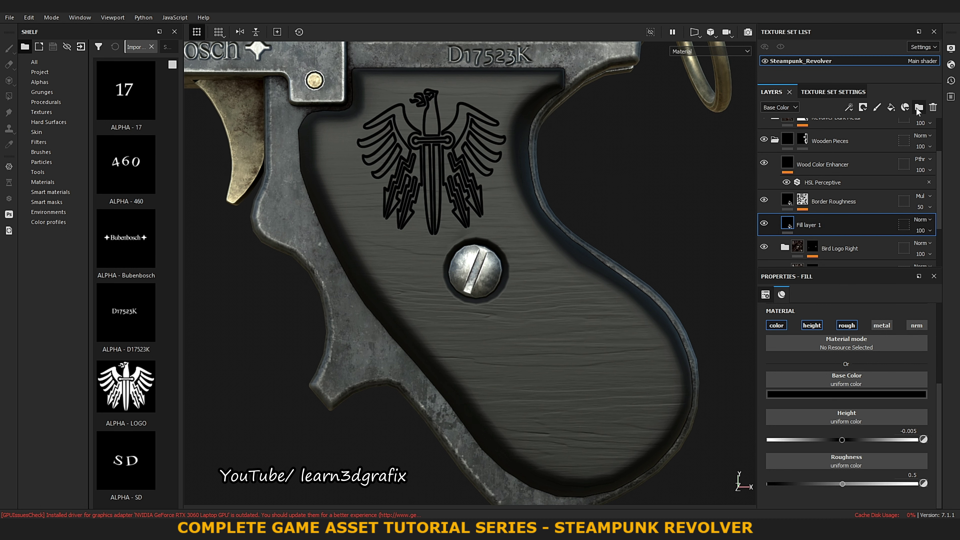
click(918, 108)
scroll(833, 220, down, 1)
Step: Move the new fill into Folder 1, give the folder a black mask, and set Polygon Fill to mesh mode
drag(786, 219, 799, 195)
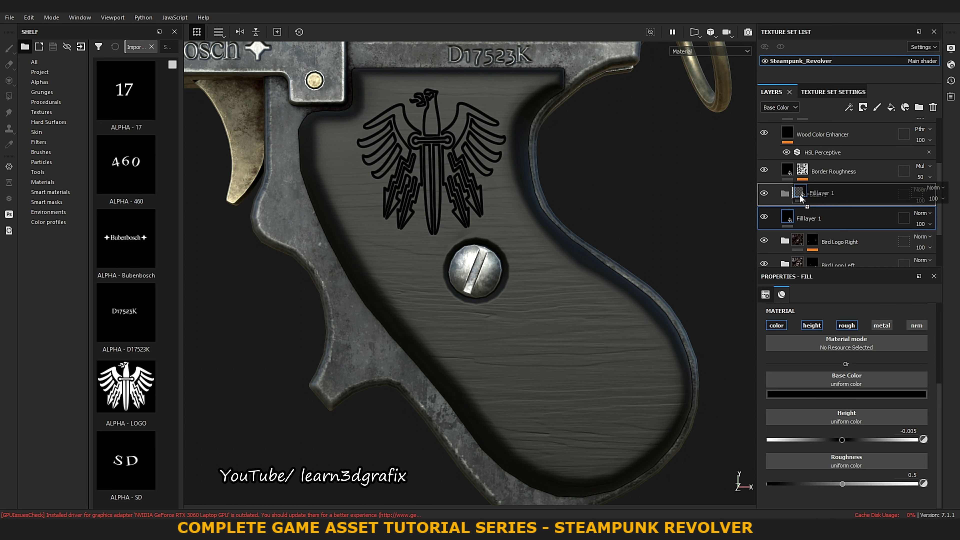
right_click(799, 194)
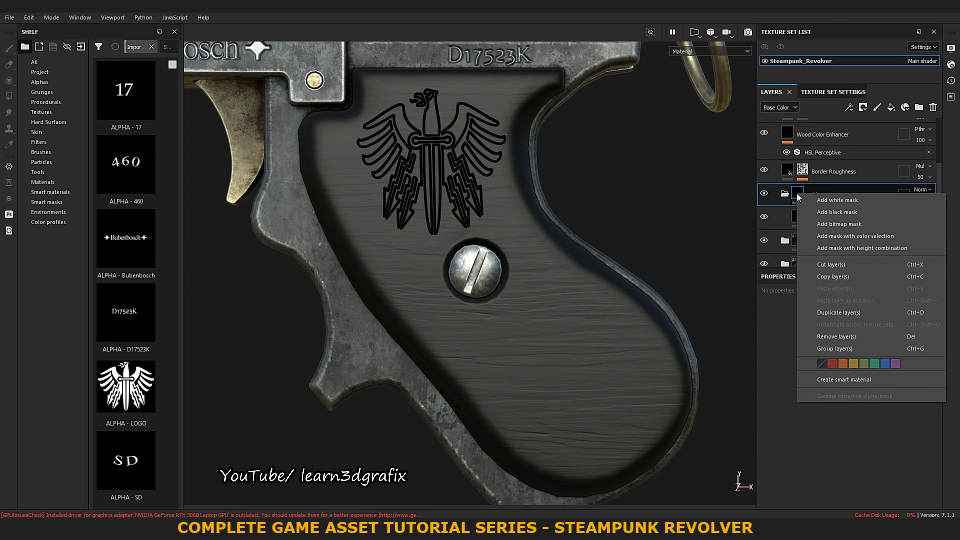
click(838, 211)
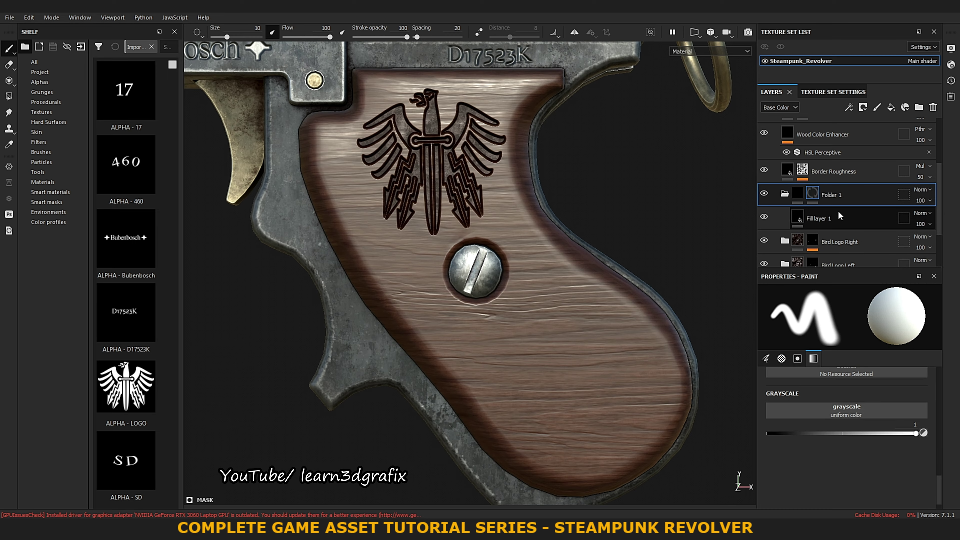
click(9, 98)
click(822, 295)
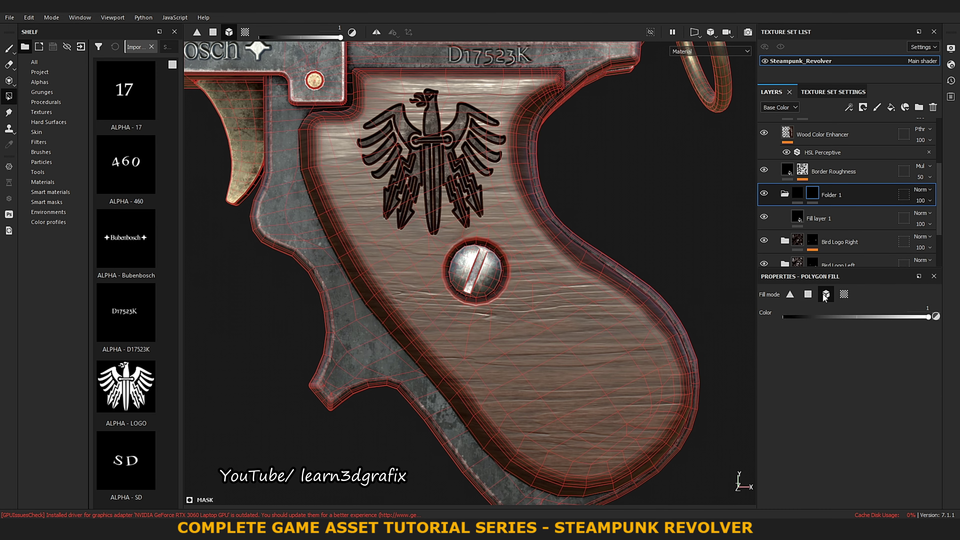
Step: In the Mask view, fill the wooden grip mesh white, then return to Material view
alt+drag(634, 323, 567, 265)
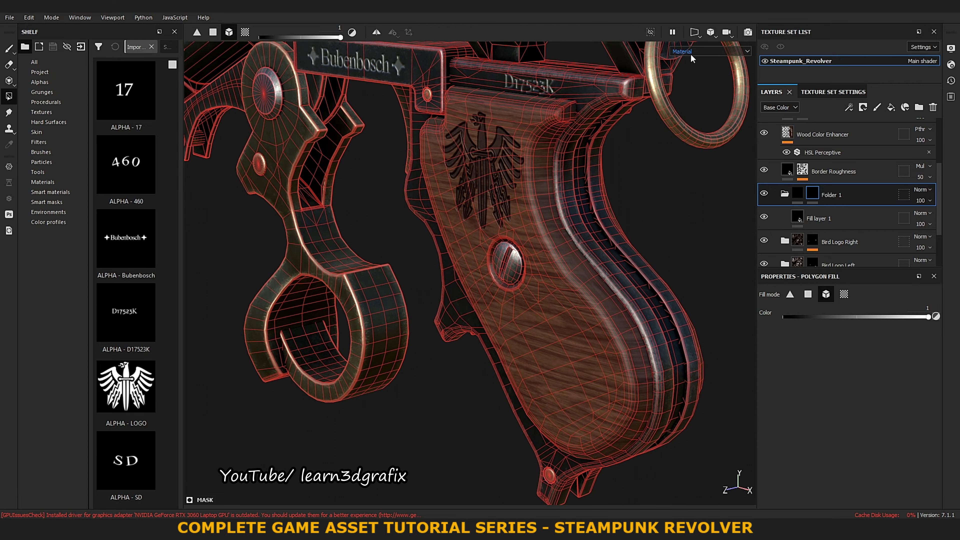
click(690, 52)
click(695, 117)
click(611, 345)
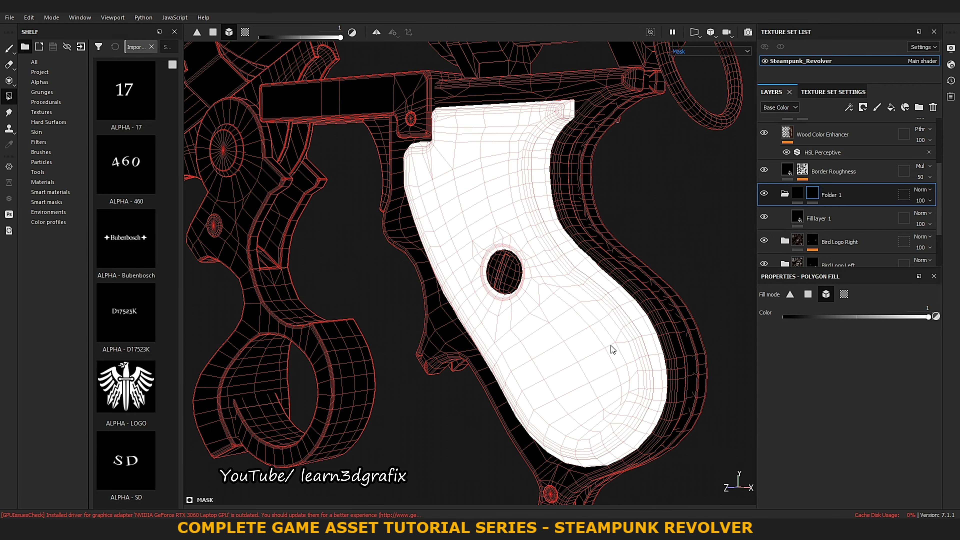
mouse_move(610, 345)
alt+mouse_down()
mouse_move(433, 236)
mouse_move(537, 236)
alt+mouse_up()
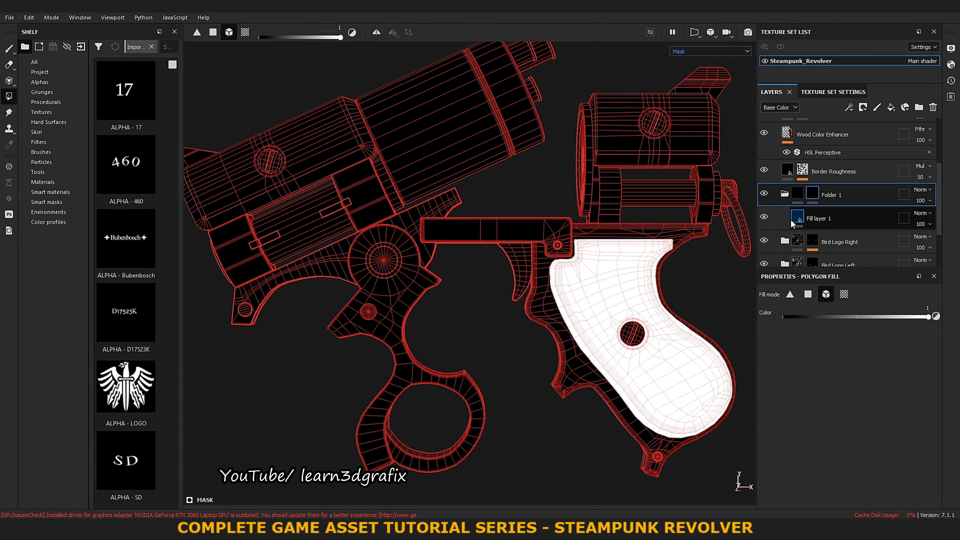
click(785, 194)
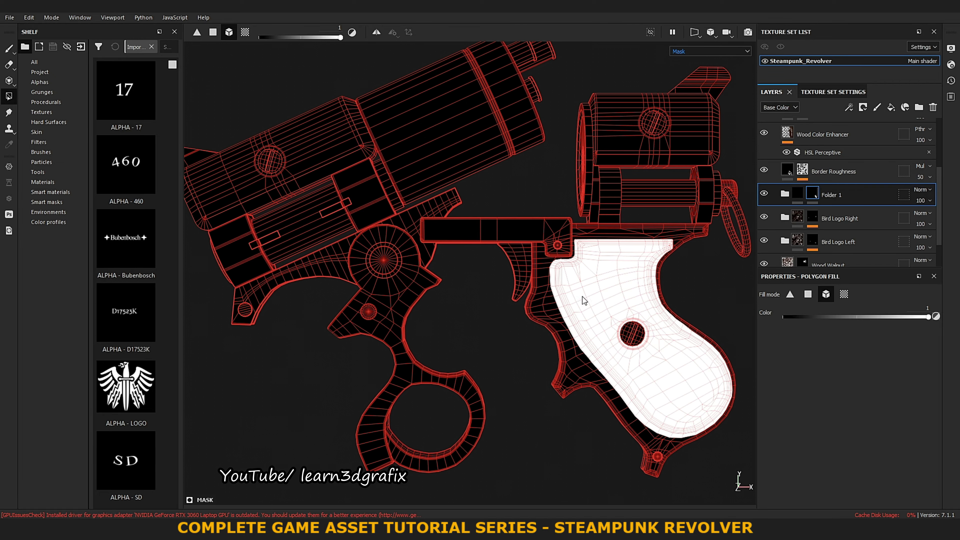
mouse_move(583, 297)
alt+right_down()
mouse_move(512, 349)
mouse_move(465, 264)
mouse_move(564, 272)
alt+right_up()
click(703, 51)
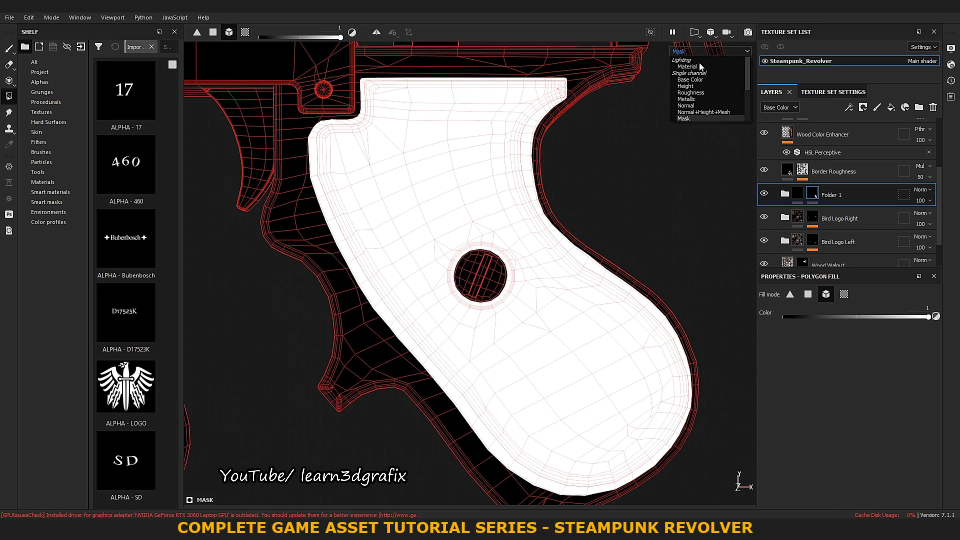
click(785, 194)
Step: Give Fill layer 1 a black mask with a fill effect using the Wood 01 procedural
click(798, 218)
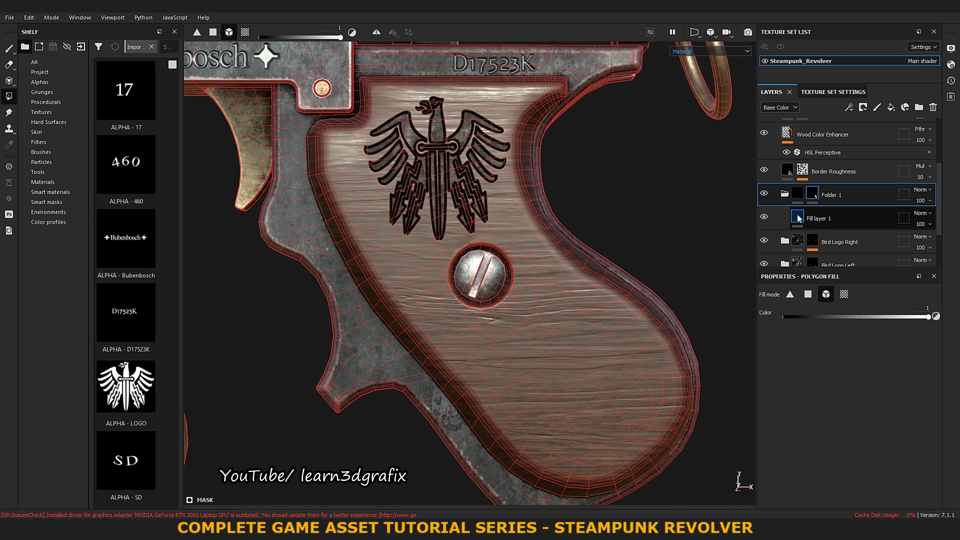
right_click(796, 215)
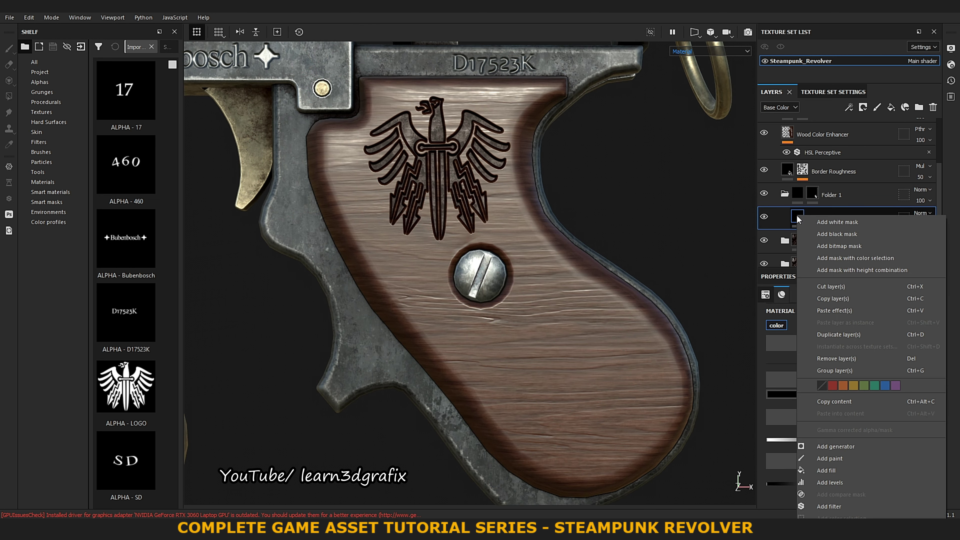
click(877, 234)
right_click(813, 219)
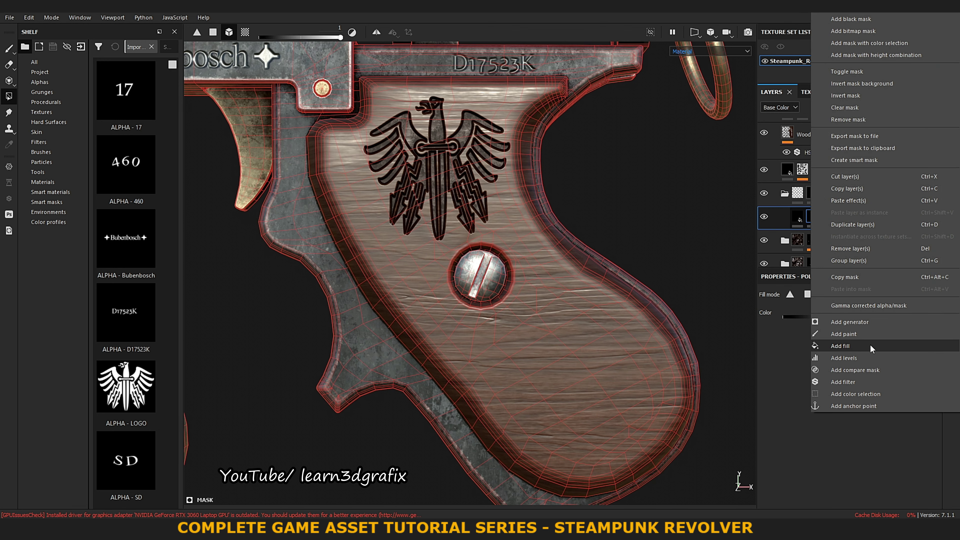
click(881, 345)
click(877, 328)
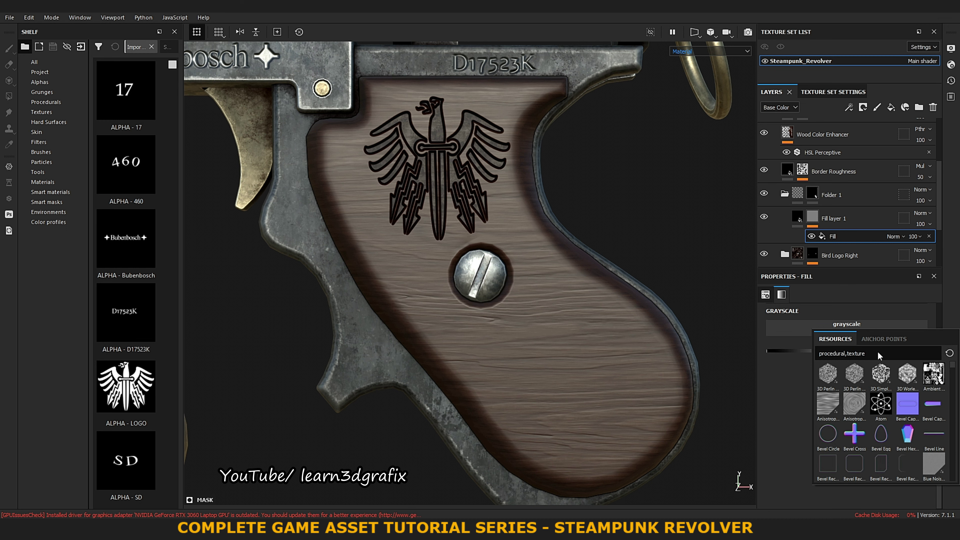
text(wood 1)
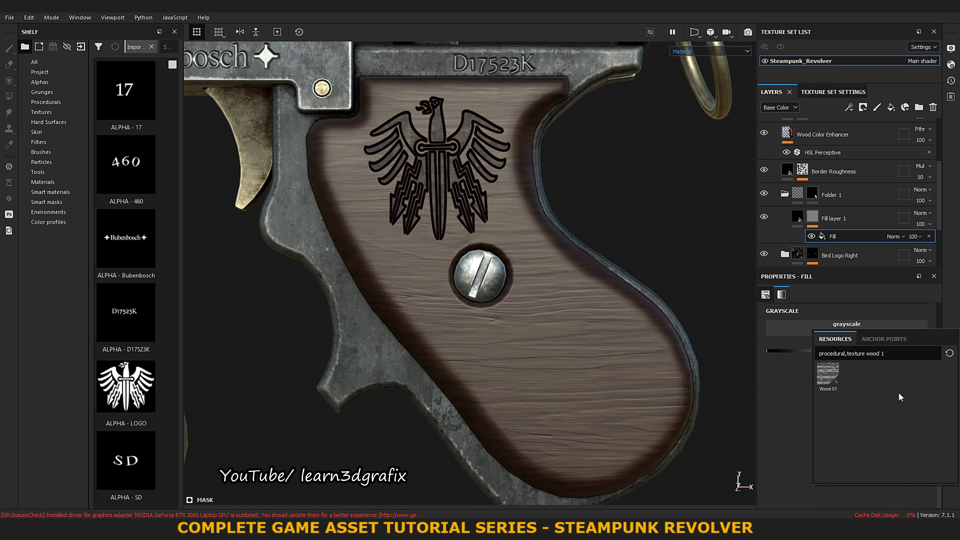
click(835, 376)
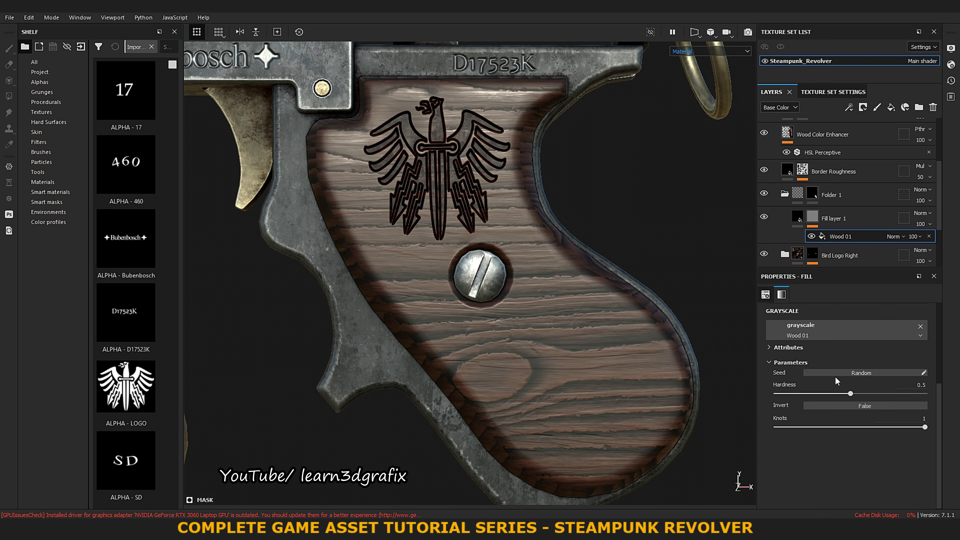
Step: Set the Wood 01 Knots to 0 and Hardness to 0.22
scroll(847, 399, up, 1)
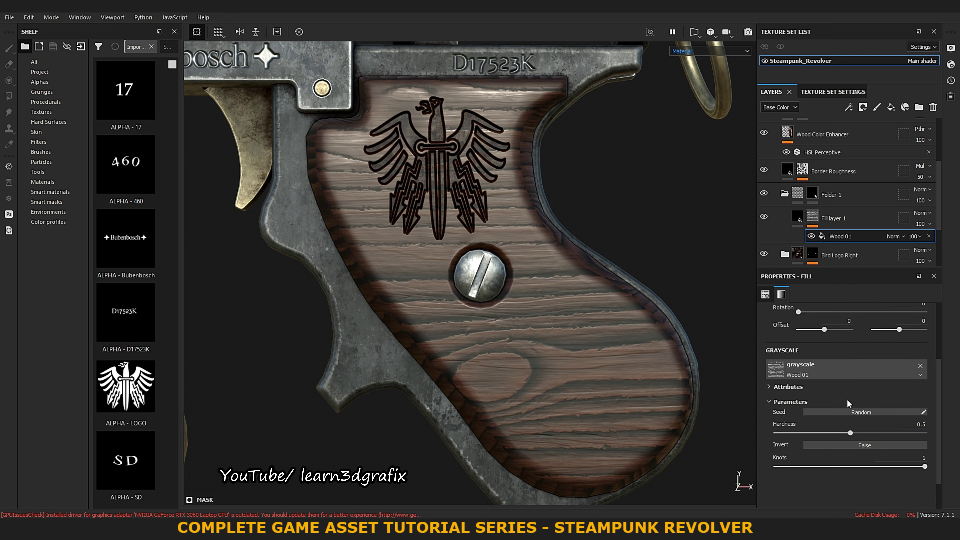
scroll(847, 399, down, 2)
drag(924, 436, 769, 439)
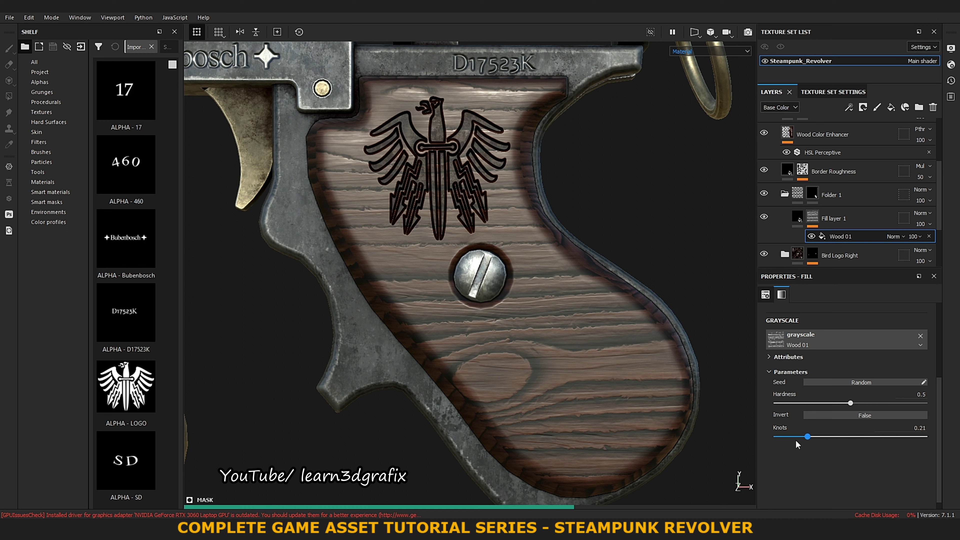
drag(827, 403, 785, 403)
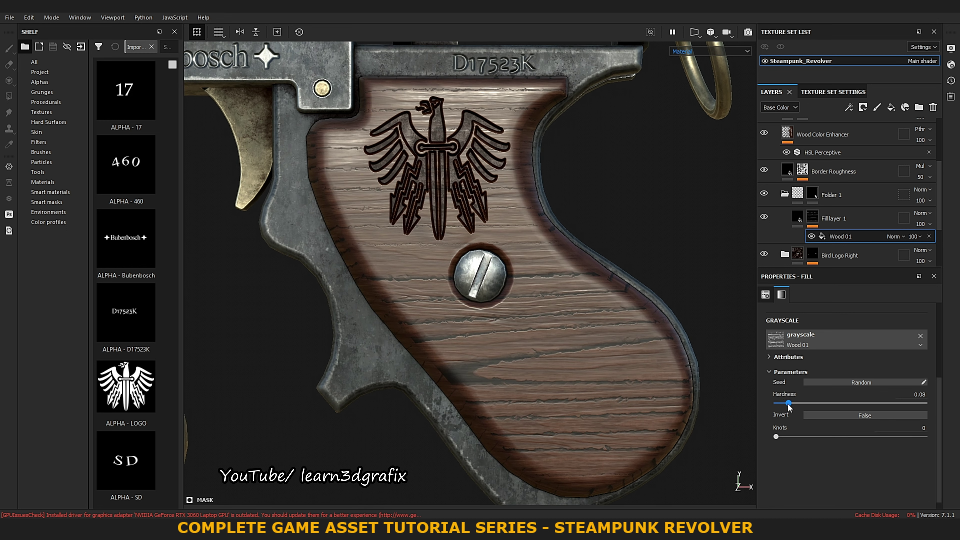
drag(788, 403, 809, 404)
scroll(940, 377, up, 2)
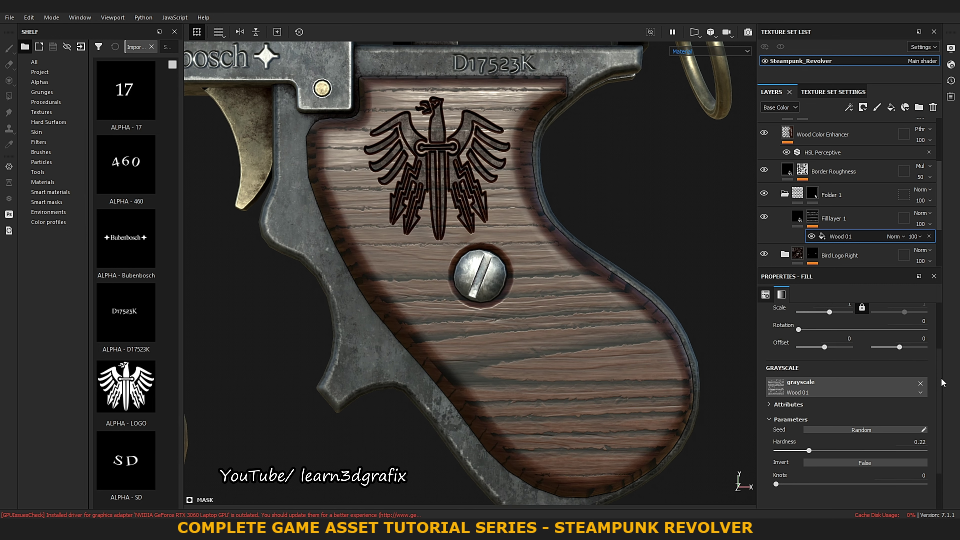
scroll(940, 377, up, 2)
Step: Switch the Wood 01 mask to planar projection and set its UV offset to 0.42
click(863, 330)
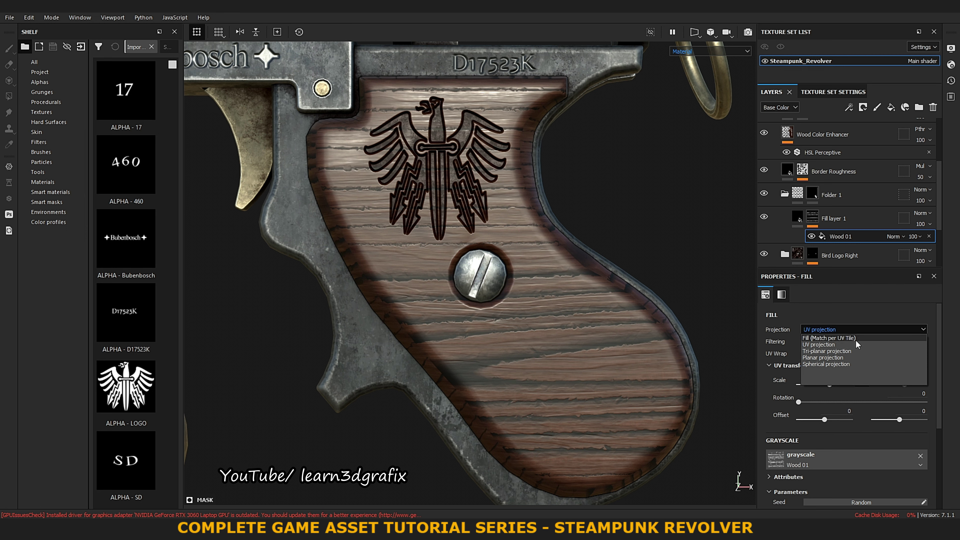
click(856, 358)
scroll(940, 385, down, 3)
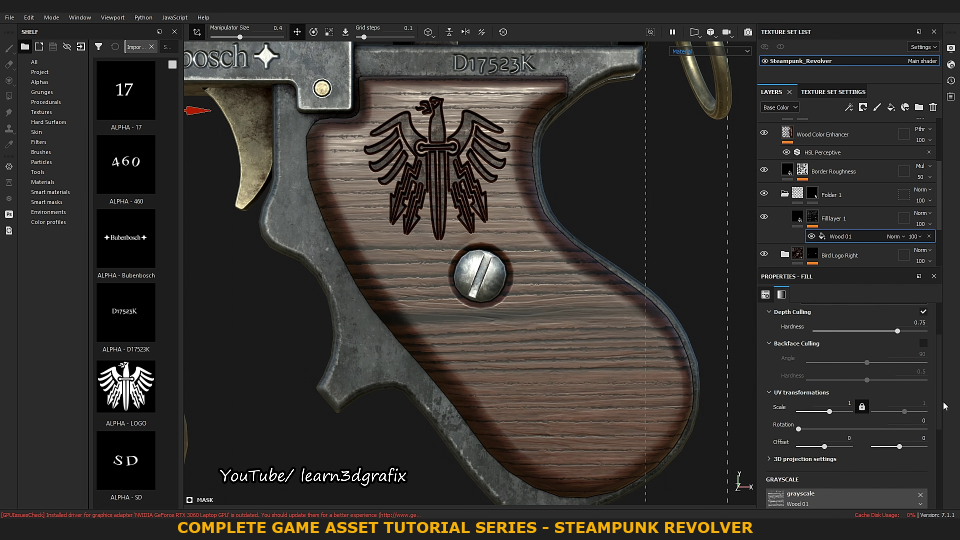
scroll(943, 385, up, 1)
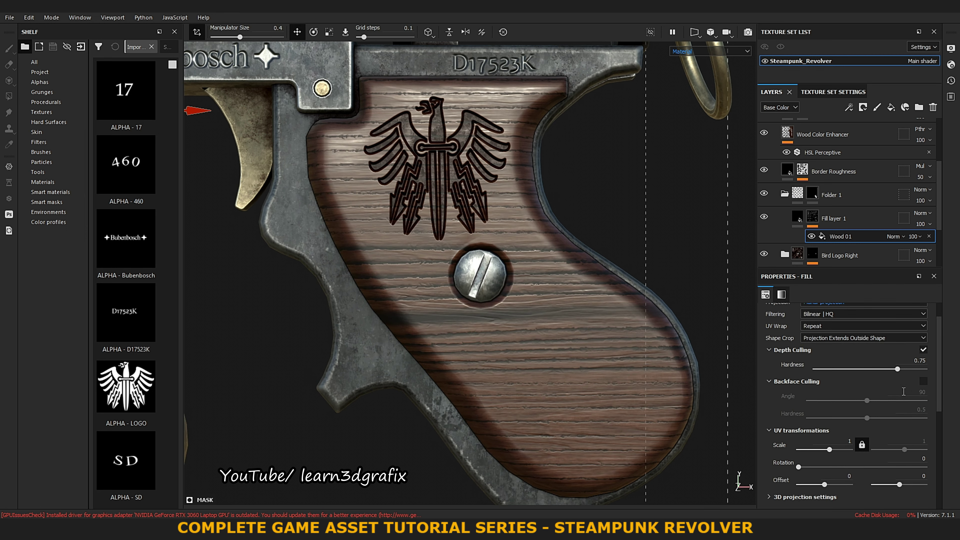
scroll(903, 391, down, 2)
click(768, 435)
scroll(818, 429, down, 1)
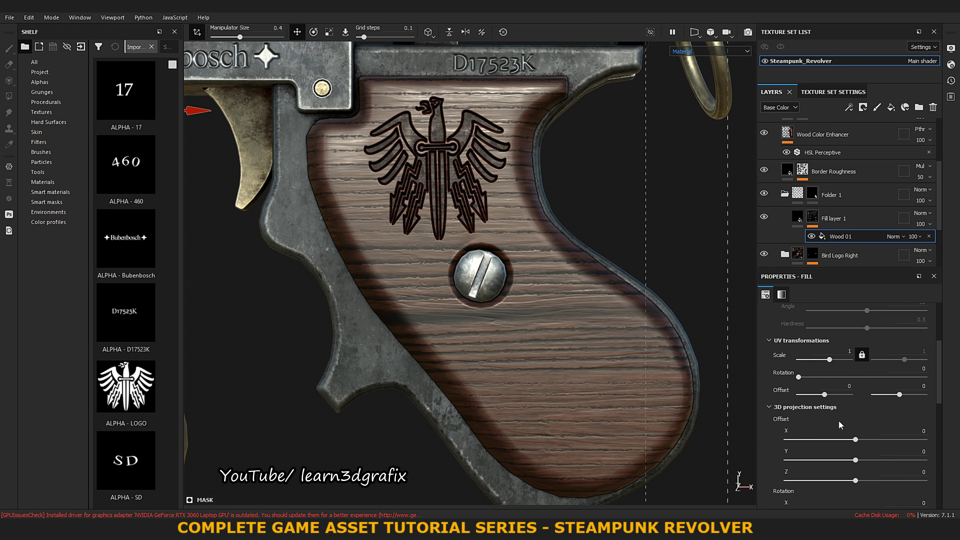
scroll(838, 420, up, 1)
drag(824, 424, 870, 430)
scroll(877, 416, down, 1)
scroll(877, 415, up, 1)
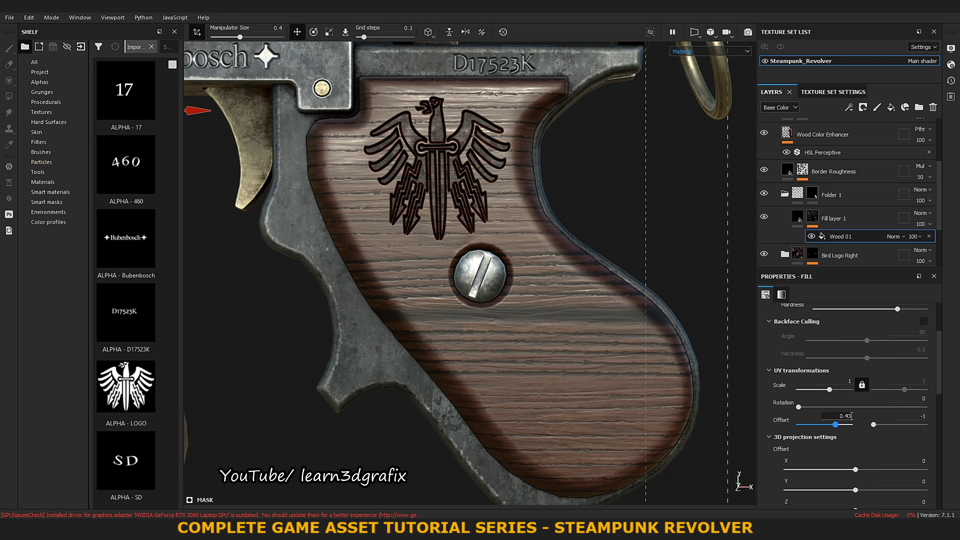
Step: Offset the 3D projection to X -0.3 and Y 0.48 to shift the grain
drag(940, 387, 942, 408)
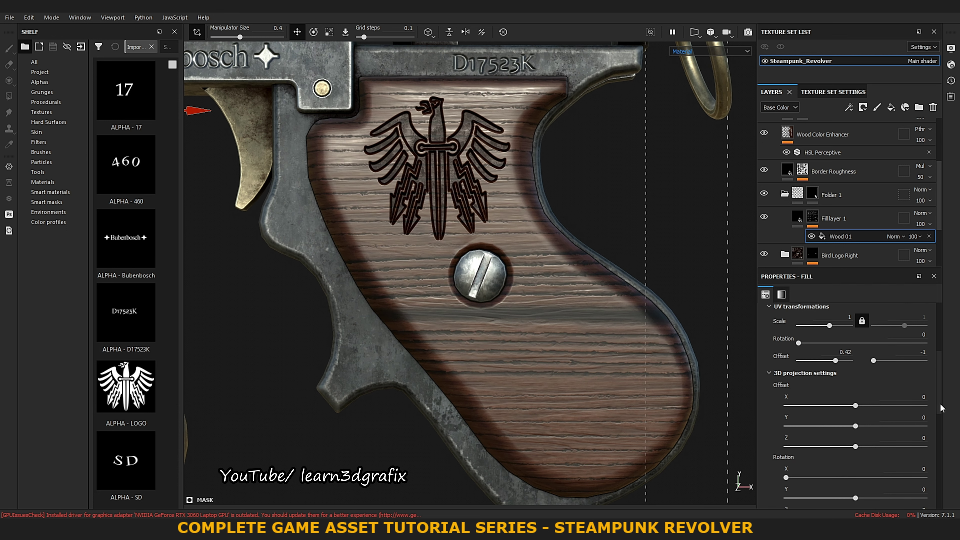
drag(855, 406, 845, 405)
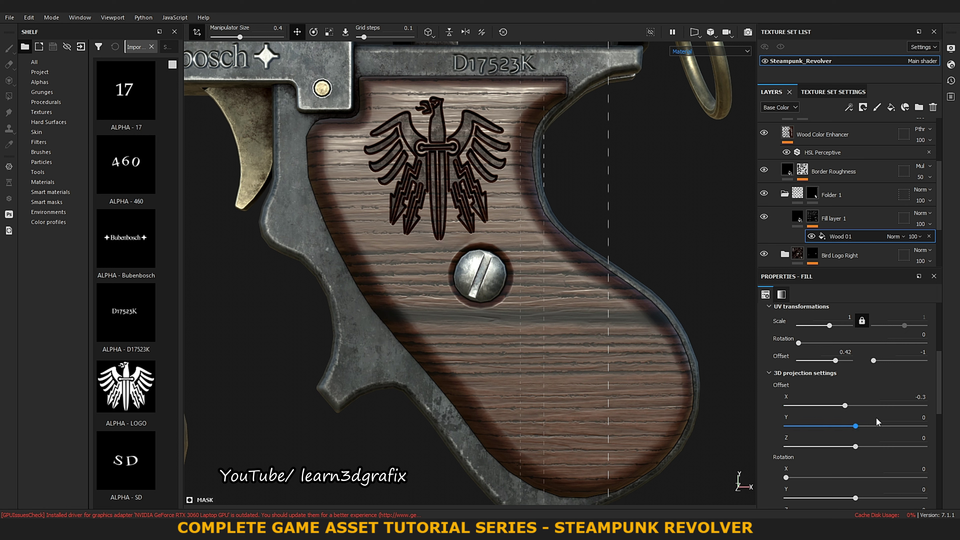
drag(855, 426, 872, 426)
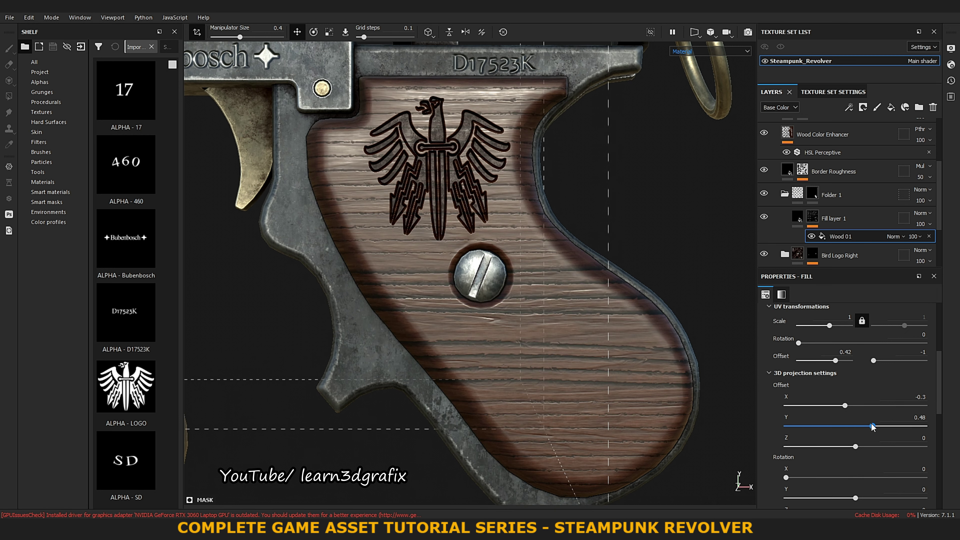
scroll(871, 435, down, 5)
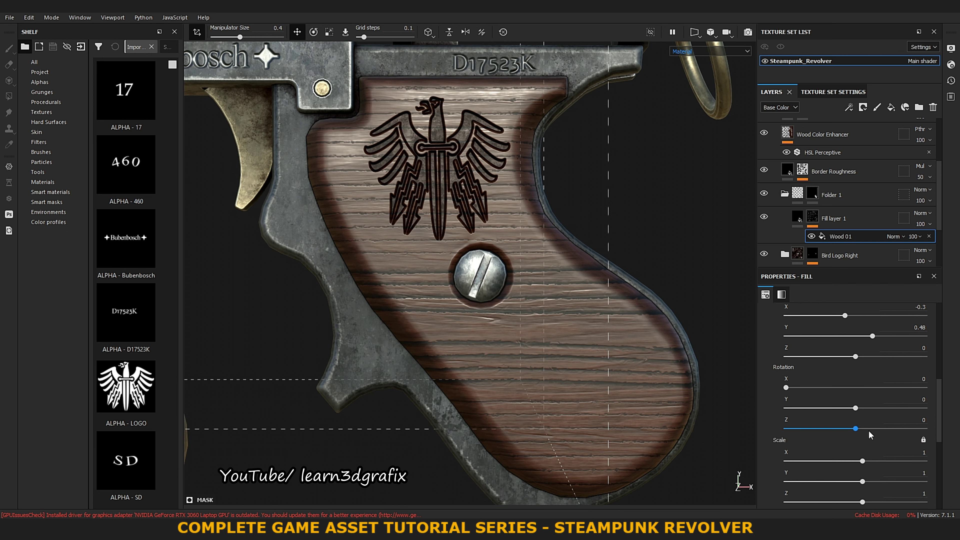
scroll(874, 414, down, 3)
scroll(873, 416, down, 2)
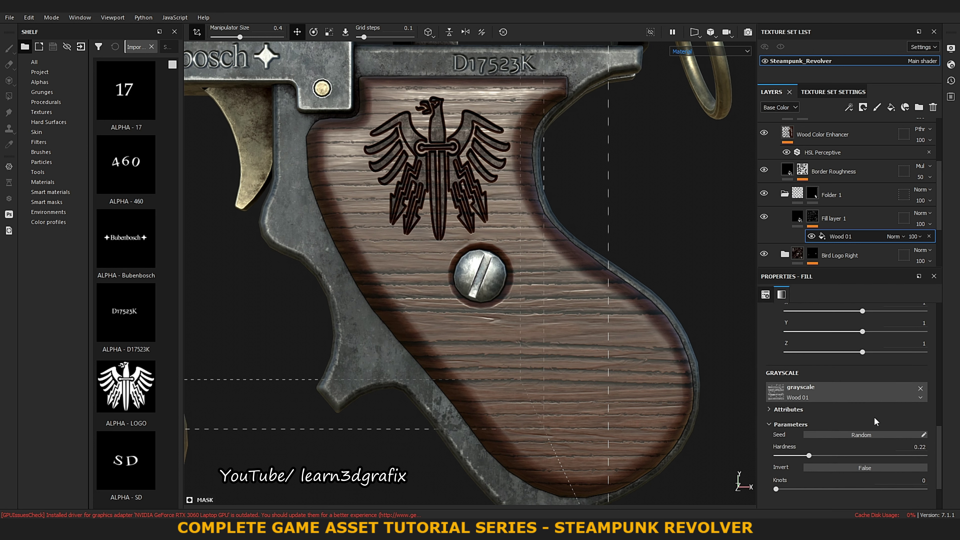
scroll(873, 416, down, 2)
scroll(873, 416, up, 3)
scroll(874, 416, up, 3)
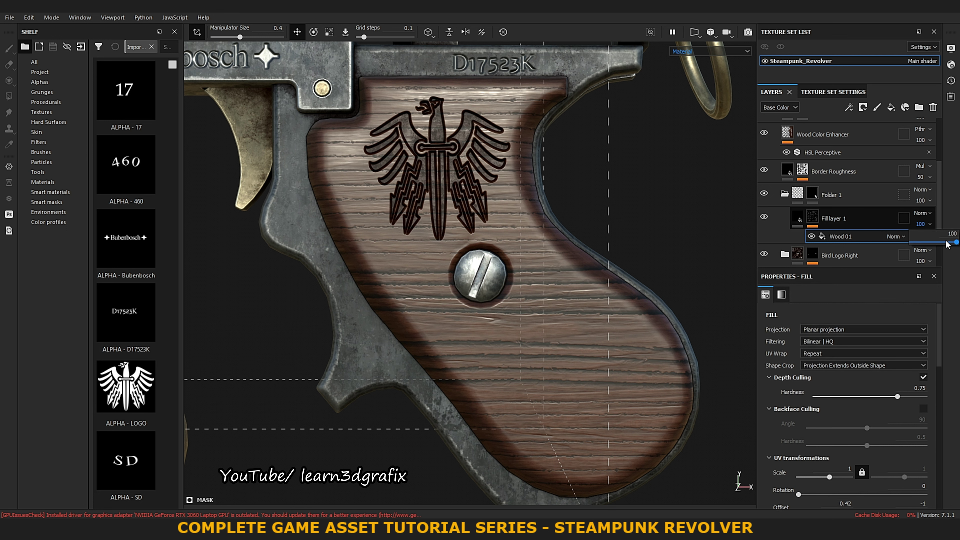
Step: Lower Fill layer 1's opacity to 35 and toggle its visibility to compare the grip
drag(948, 244, 930, 245)
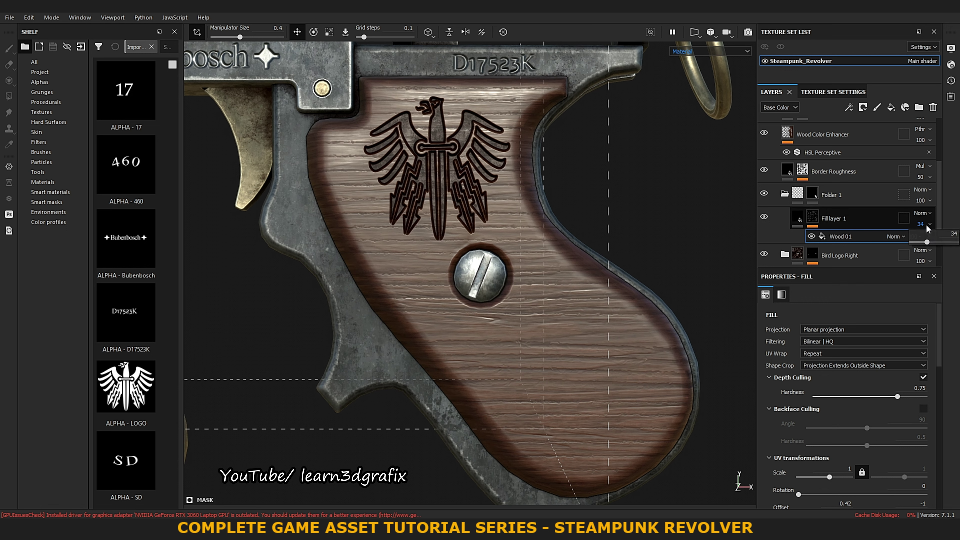
click(798, 216)
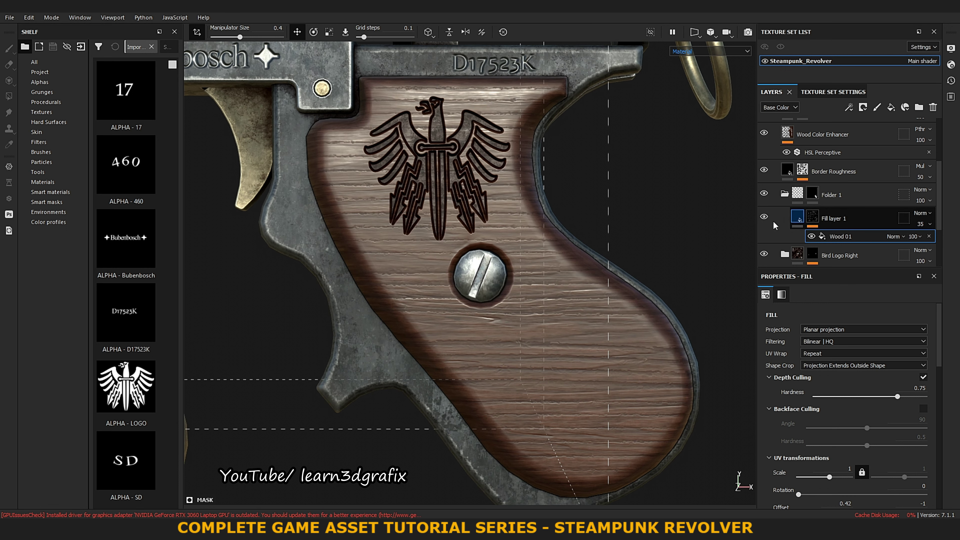
click(763, 217)
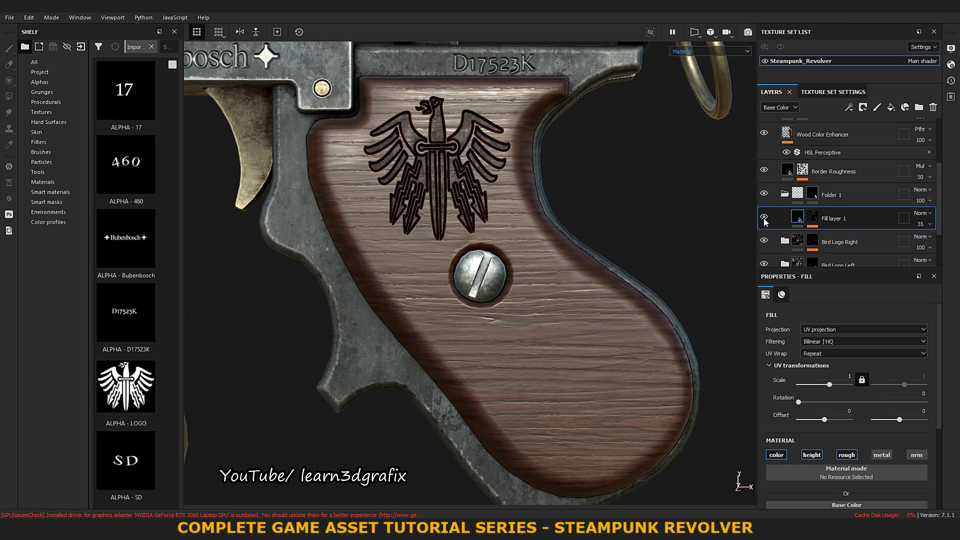
click(763, 217)
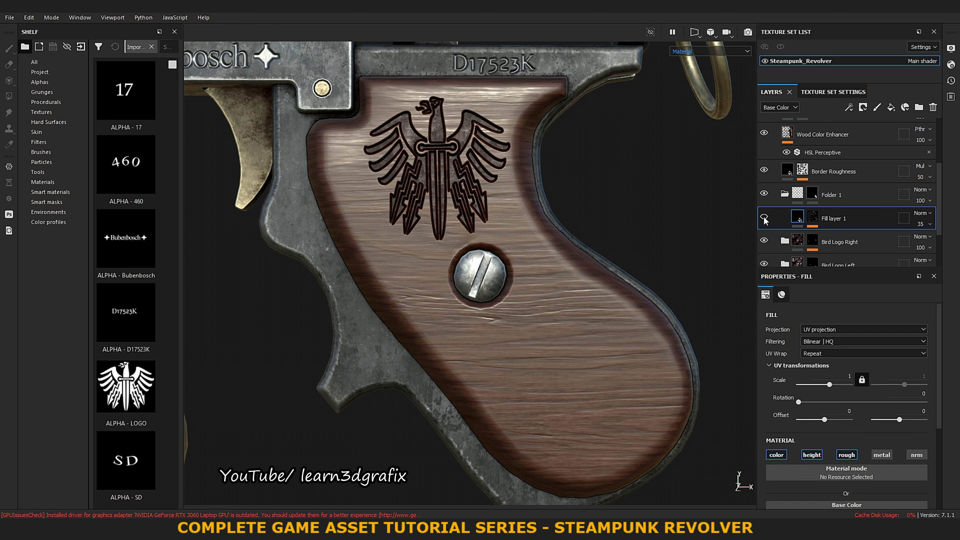
click(763, 217)
scroll(559, 275, down, 4)
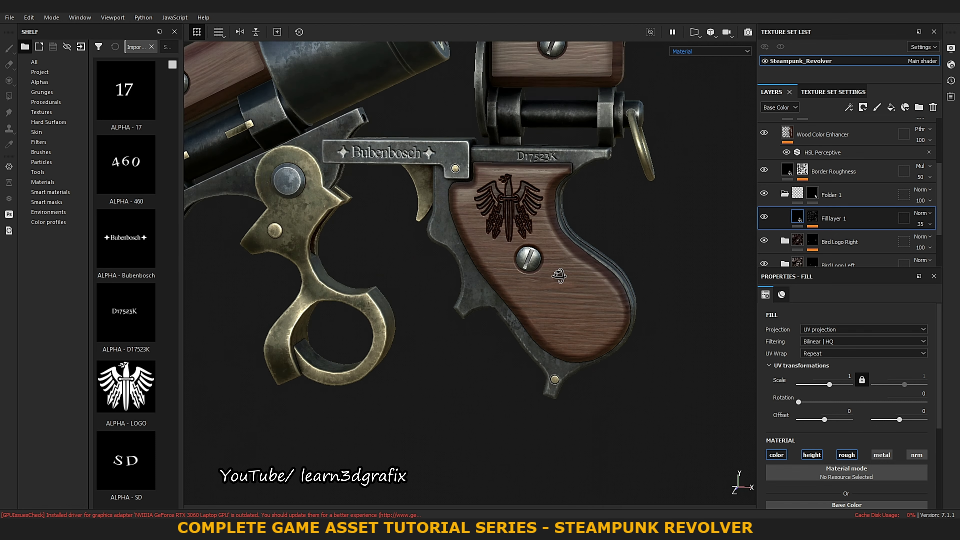
Step: Set the wood-grain fill's roughness to 0.5, orbiting in to inspect the grip
alt+drag(558, 276, 590, 272)
alt+right_drag(589, 272, 598, 271)
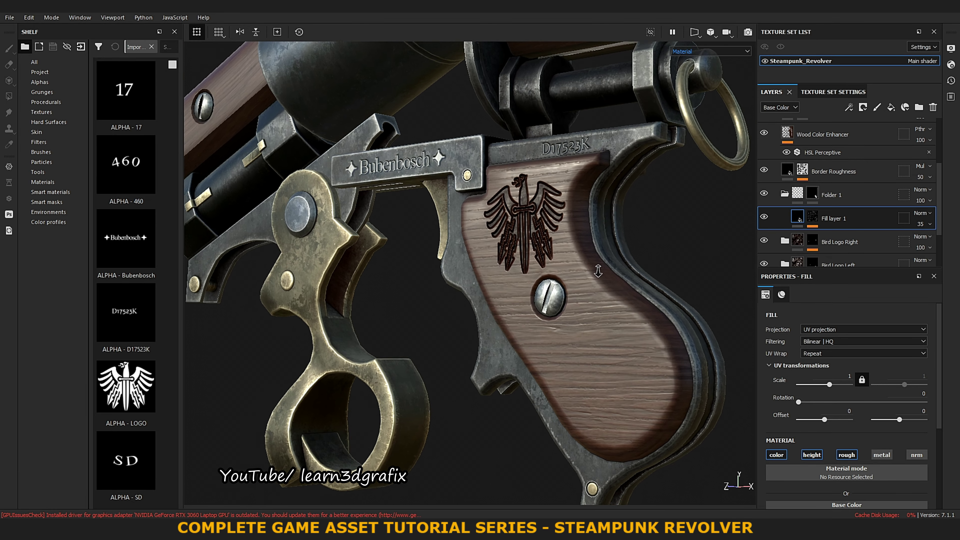
alt+drag(598, 270, 682, 284)
scroll(848, 456, down, 3)
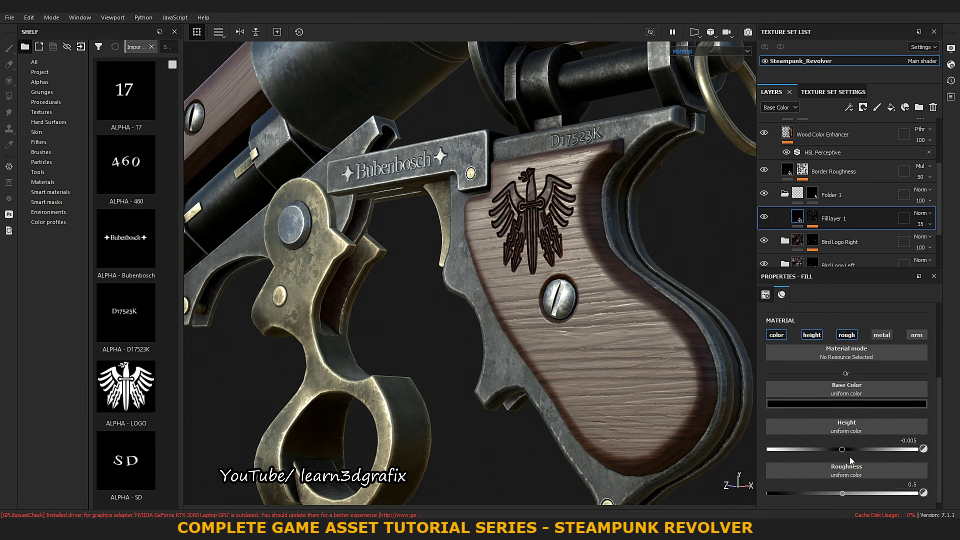
scroll(849, 456, down, 2)
mouse_move(848, 483)
mouse_down()
mouse_move(899, 482)
mouse_move(839, 480)
mouse_move(847, 480)
mouse_up()
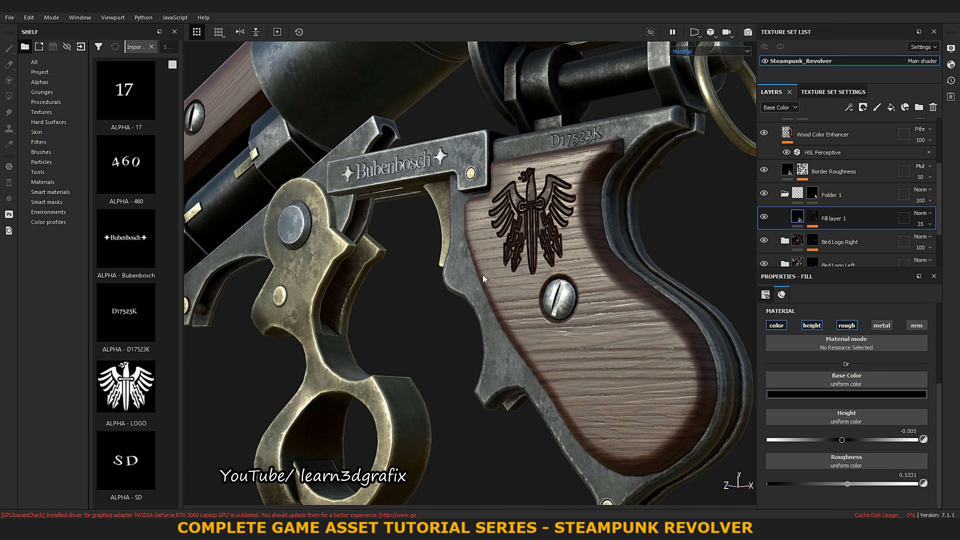
alt+drag(529, 265, 605, 261)
alt+right_drag(605, 261, 718, 264)
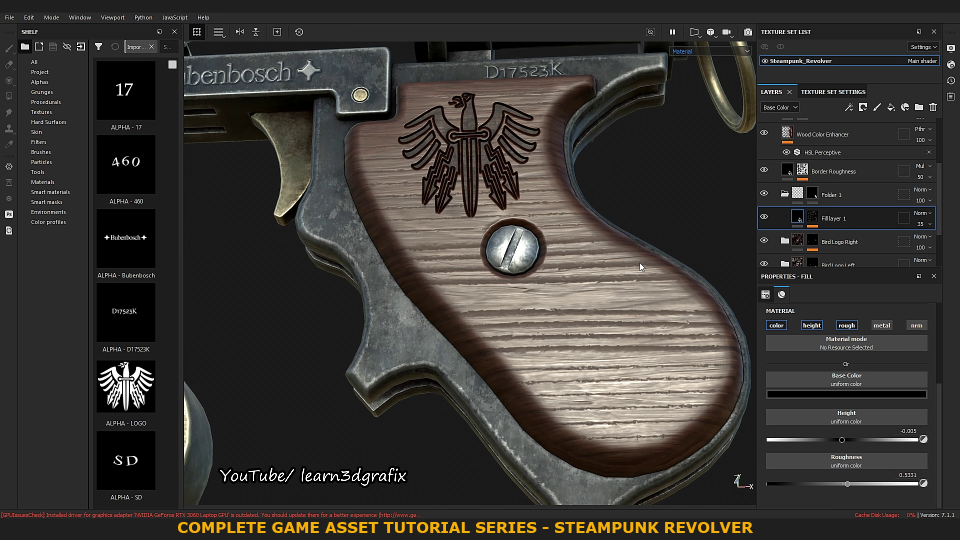
drag(838, 483, 853, 483)
text(.5)
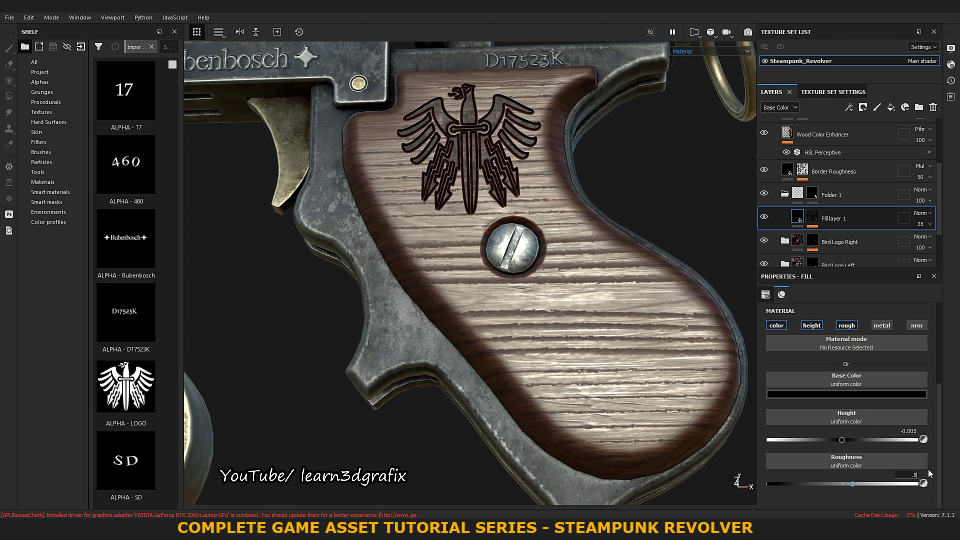
key(Return)
mouse_move(623, 215)
alt+right_down()
mouse_move(656, 214)
mouse_move(623, 215)
alt+right_up()
Step: Rename Folder 1 to 'Wood Grain Large Left' and copy the name
click(833, 195)
key(4)
text(Wood Gra)
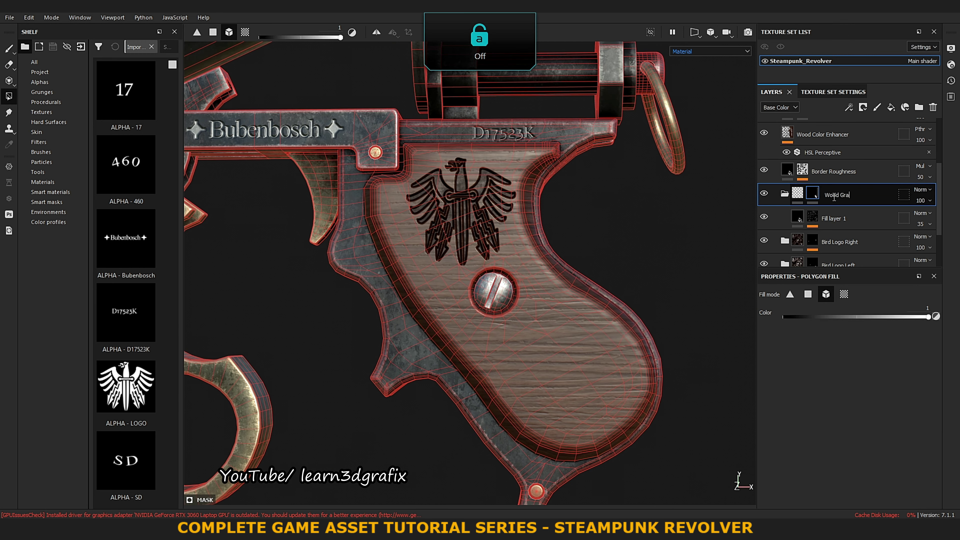
text(in Large Left)
right_click(847, 196)
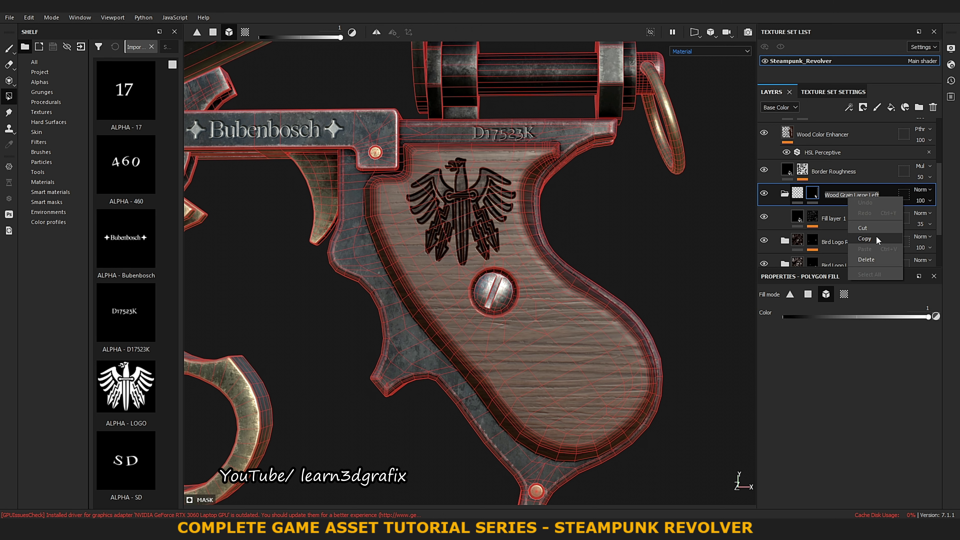
click(876, 236)
key(Return)
Step: Paste 'Wood Grain Large Left' as the fill layer's name
double_click(833, 218)
right_click(834, 218)
click(865, 271)
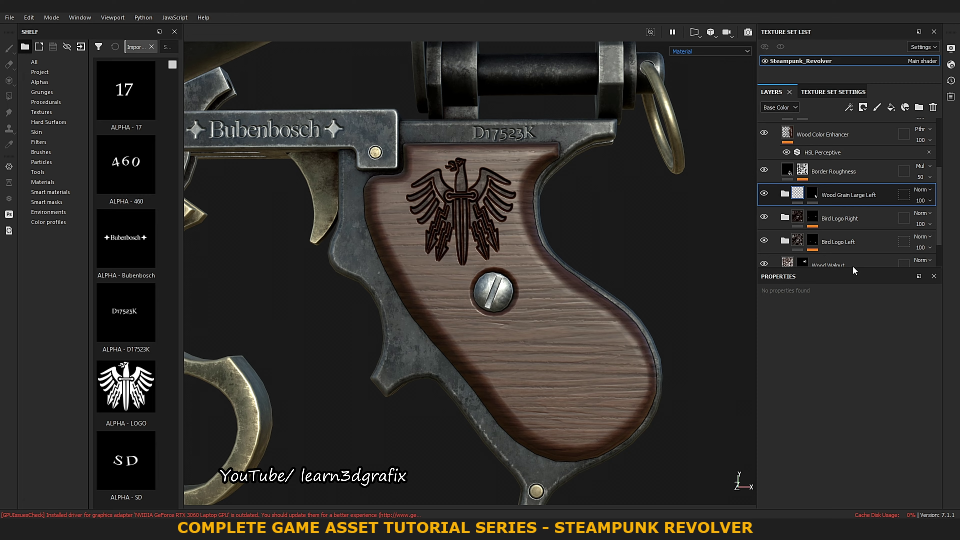
Step: Duplicate the Wood Grain Large Left folder, add a black mask, and display the mask in the viewport
click(803, 204)
right_click(813, 201)
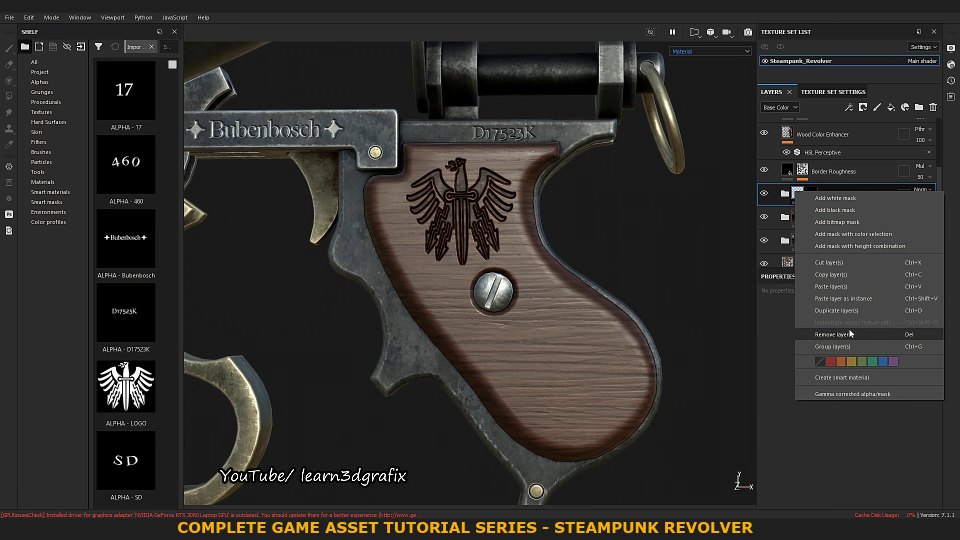
click(848, 286)
right_click(815, 195)
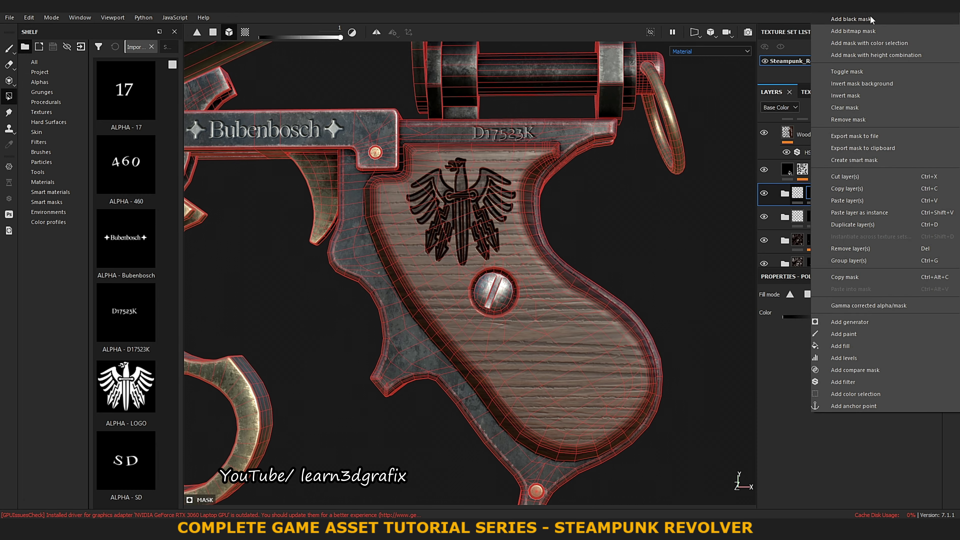
click(838, 19)
alt+drag(603, 278, 643, 189)
click(710, 51)
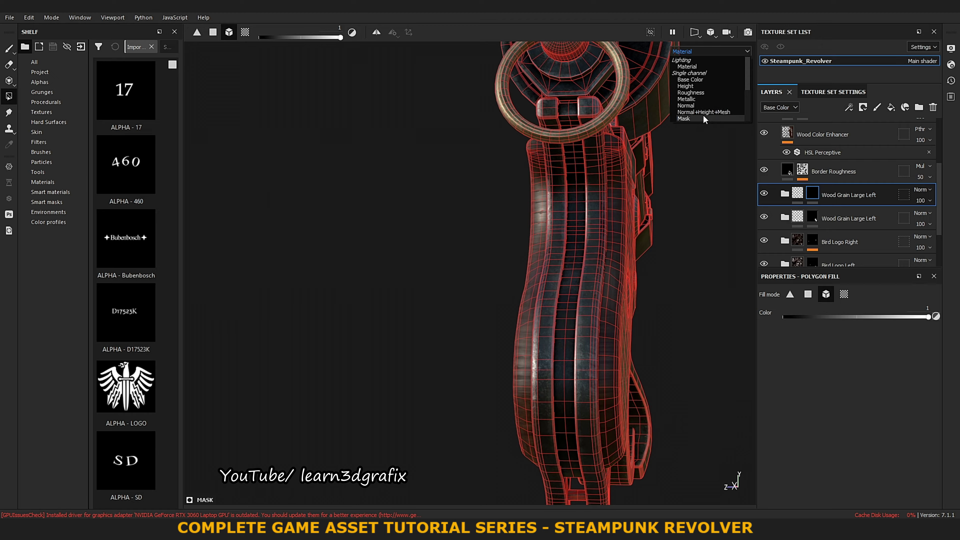
click(702, 115)
mouse_move(710, 170)
alt+mouse_down()
mouse_move(745, 229)
mouse_move(587, 271)
alt+mouse_up()
Step: Fill this grip's polygons white in the mask at full value, then return to Material view
alt+right_drag(471, 269, 611, 342)
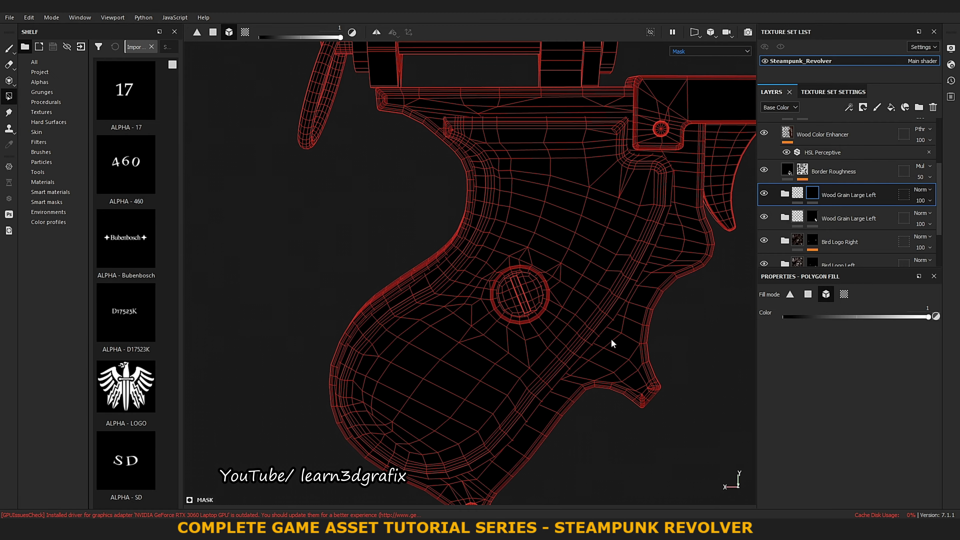
click(837, 317)
drag(841, 316, 928, 316)
click(489, 371)
mouse_move(489, 371)
alt+right_down()
mouse_move(489, 317)
mouse_move(446, 271)
alt+right_up()
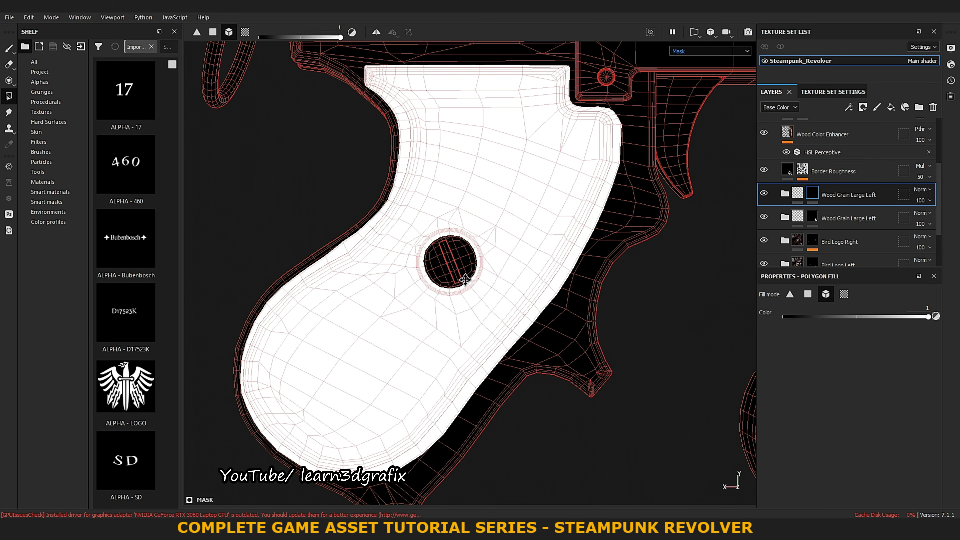
click(699, 51)
click(784, 193)
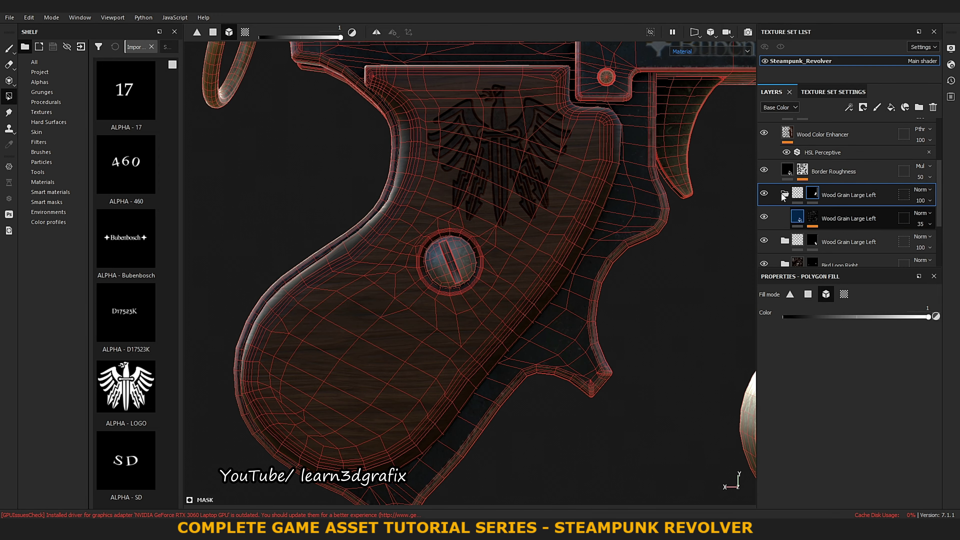
click(828, 226)
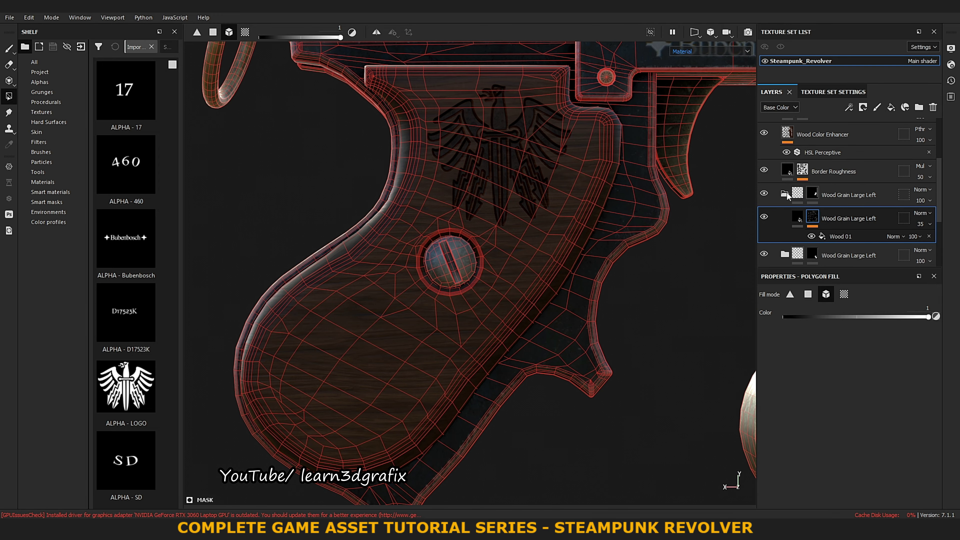
key(1)
text(Righ)
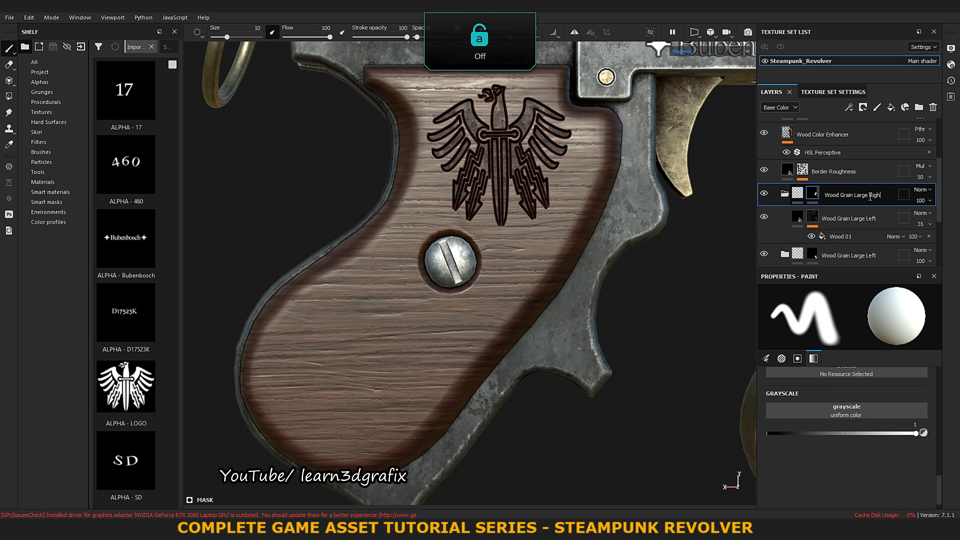
Step: Rename the copied fill layer to Wood Grain Large Right
double_click(872, 219)
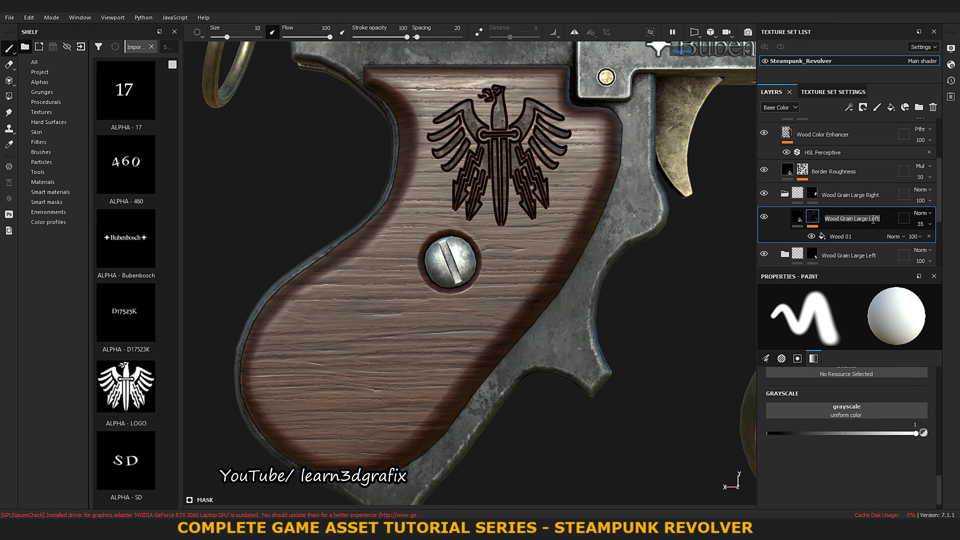
text(Right)
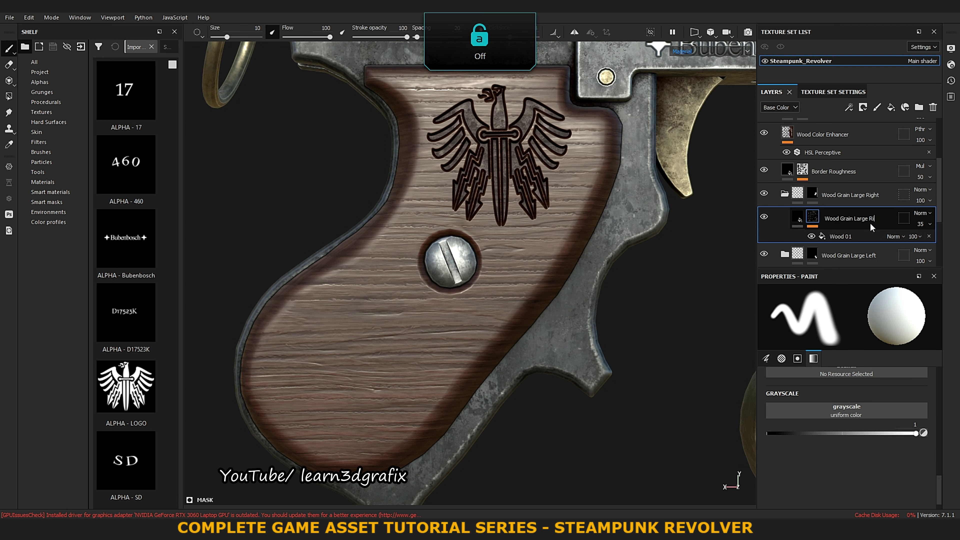
click(854, 235)
Step: Shift the wood texture's UV Offset X to -0.32 and inspect the wooden cylinder
scroll(850, 378, down, 5)
mouse_move(861, 370)
mouse_down()
mouse_move(845, 371)
mouse_move(869, 391)
mouse_up()
click(850, 194)
mouse_move(442, 336)
alt+mouse_down()
mouse_move(535, 359)
mouse_move(468, 284)
alt+mouse_up()
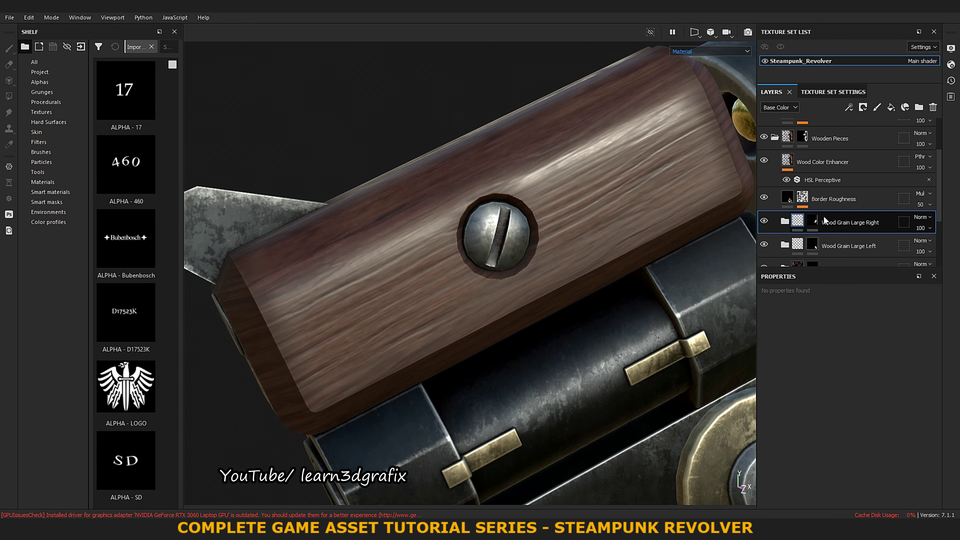